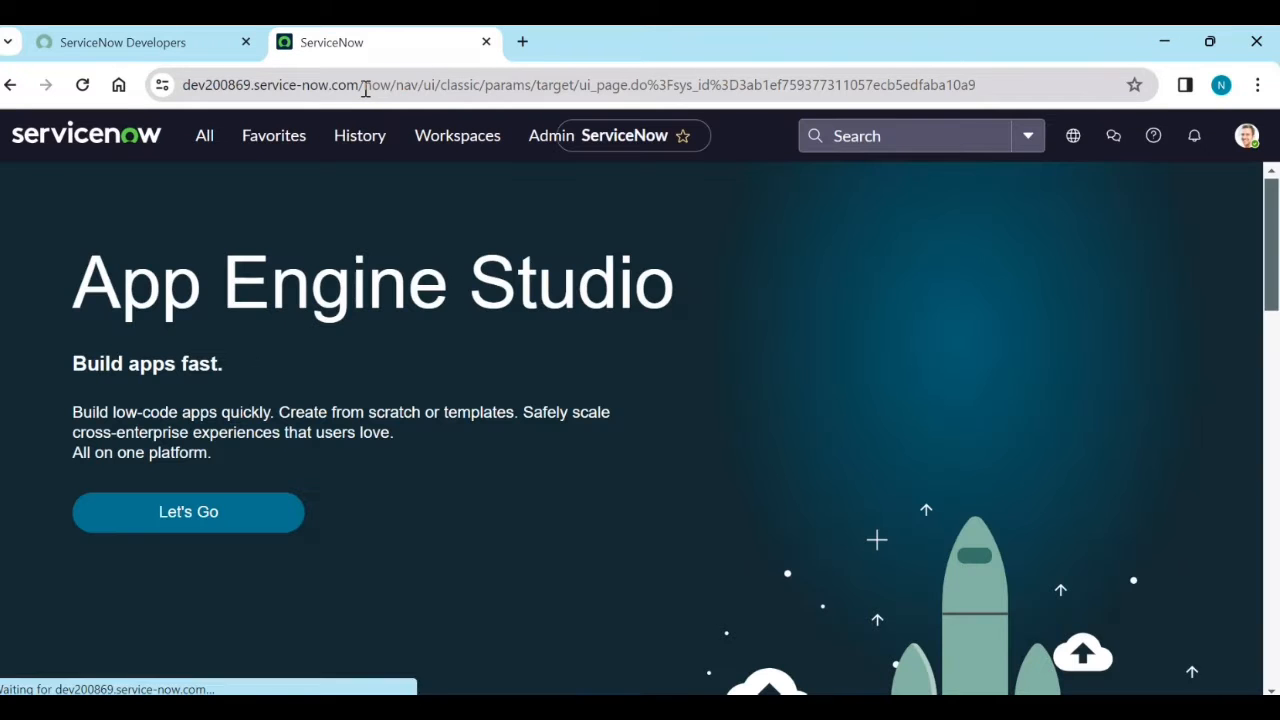
# Step: Duplicate the ServiceNow instance's browser tab
pyautogui.moveTo(366, 86); pyautogui.dragTo(445, 90)
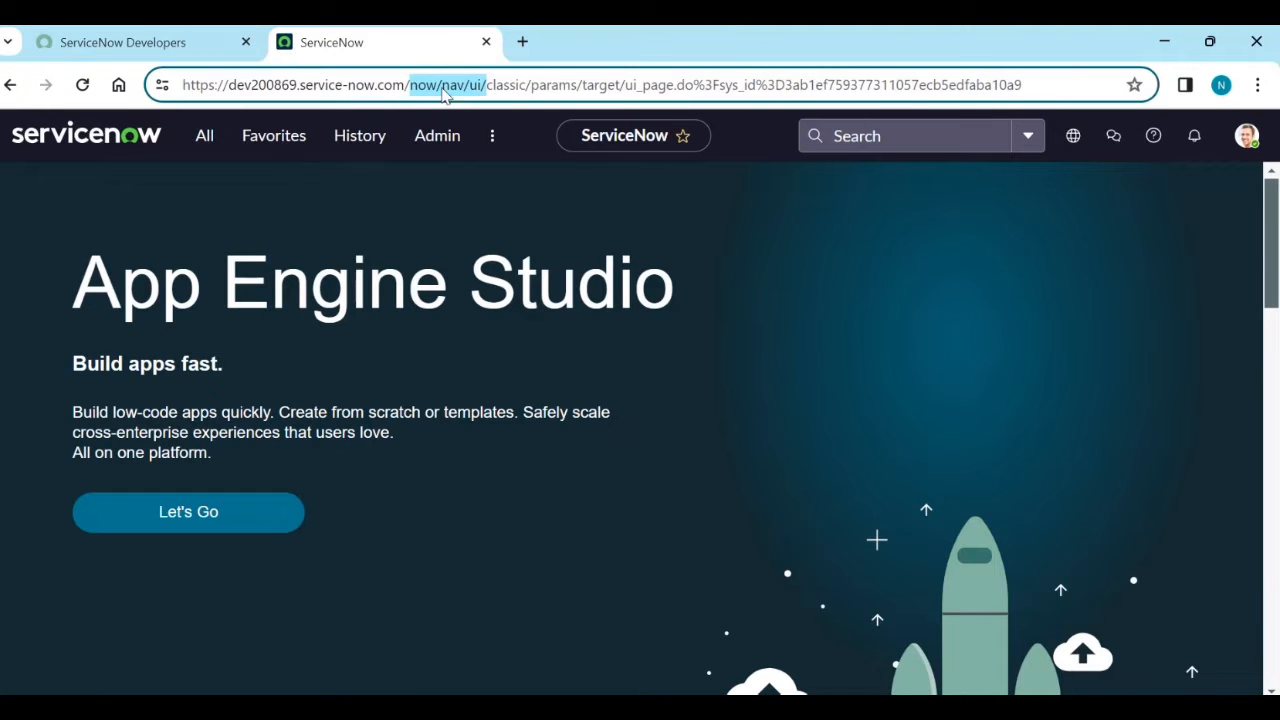
pyautogui.rightClick(402, 44)
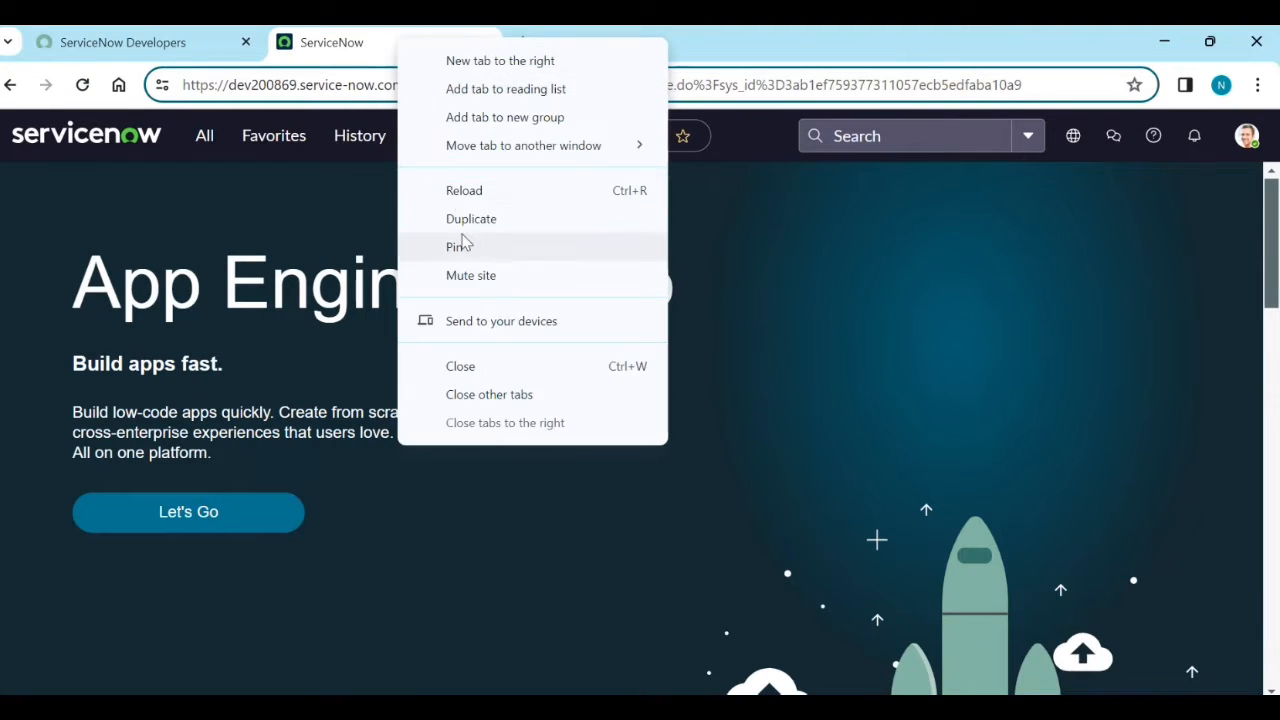
pyautogui.click(465, 218)
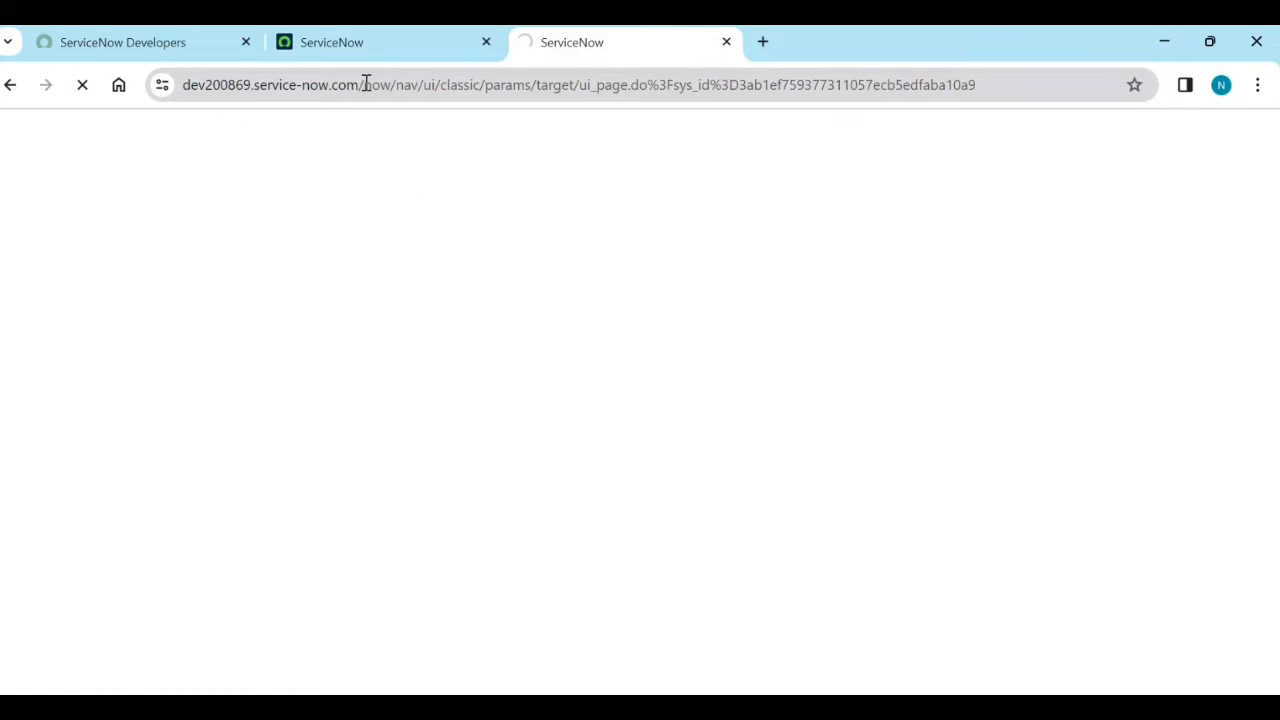
# Step: Load the portal with the URL suffix np in the duplicated tab and open its Request Something catalog page, highlighting the URL's page id
pyautogui.moveTo(366, 84); pyautogui.dragTo(1027, 85)
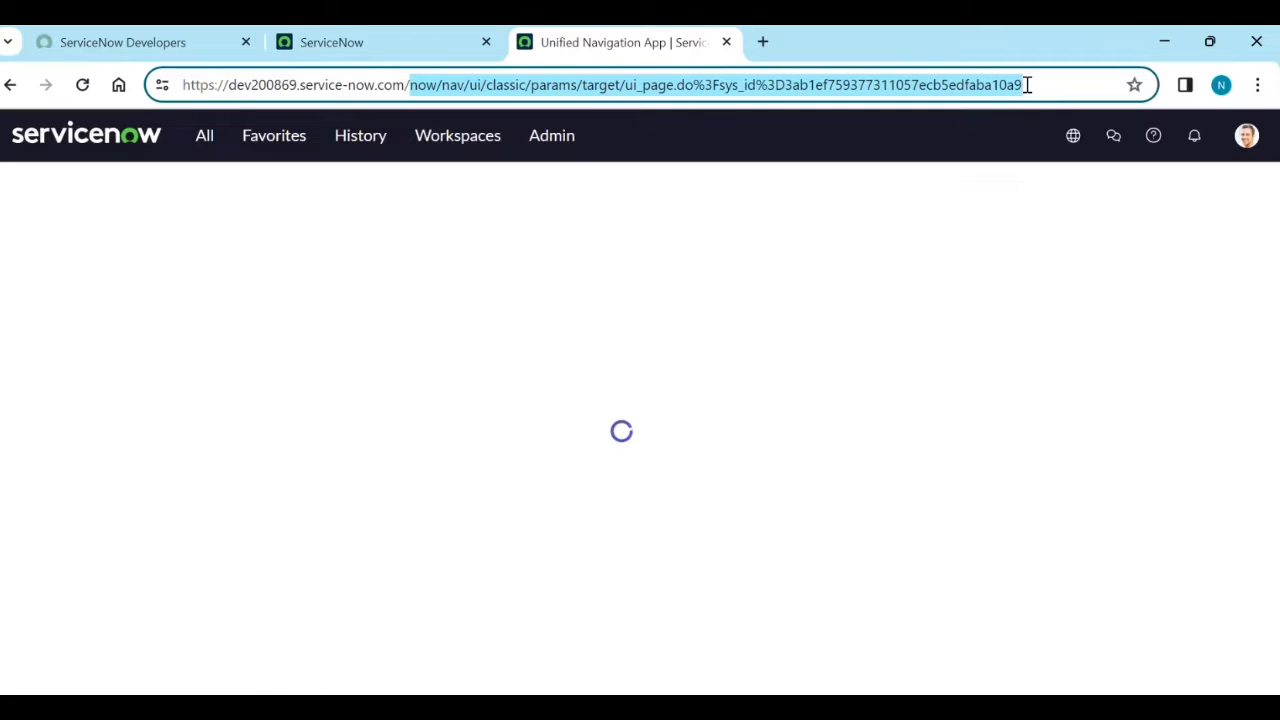
pyautogui.write('np')
pyautogui.press('Return')
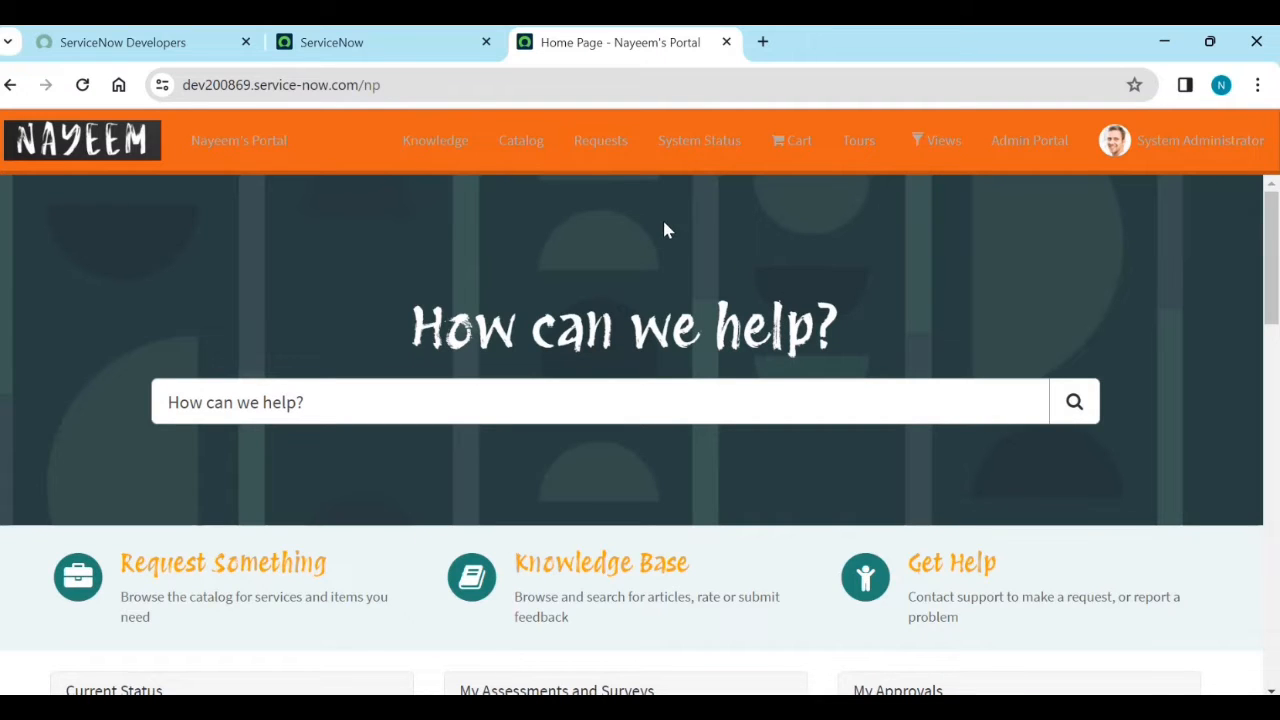
pyautogui.click(282, 585)
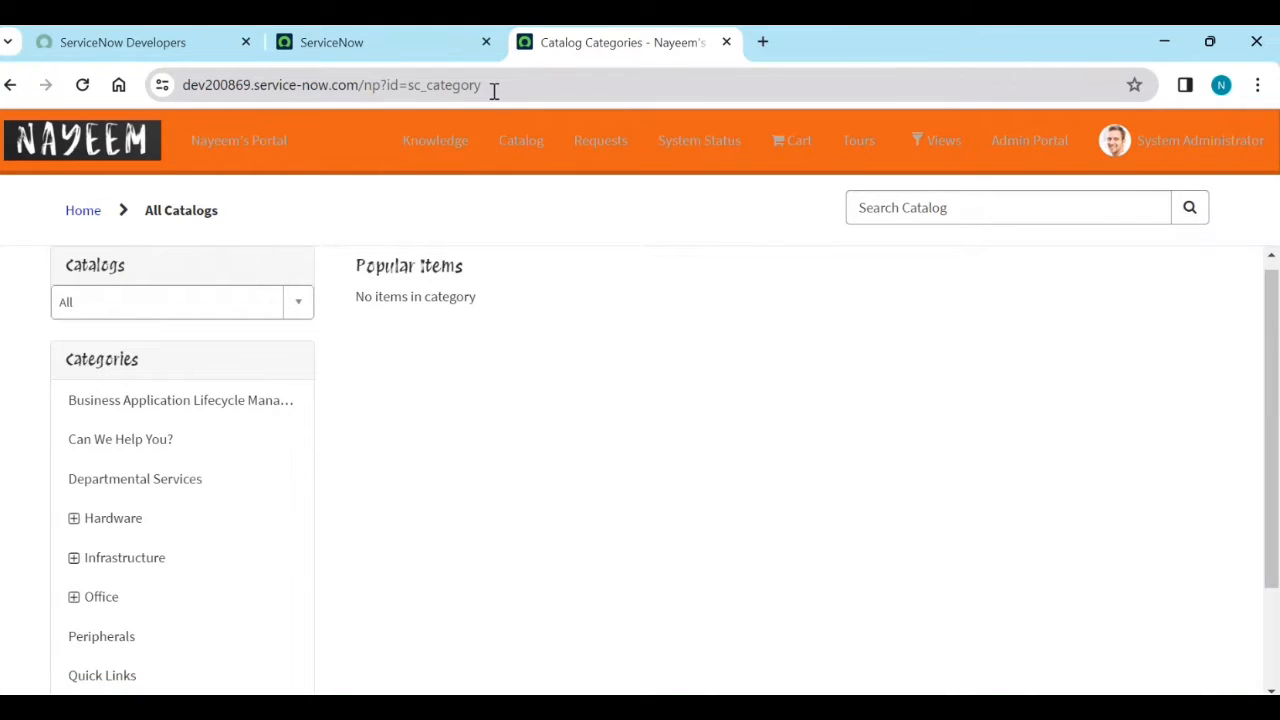
pyautogui.moveTo(494, 90); pyautogui.dragTo(388, 92)
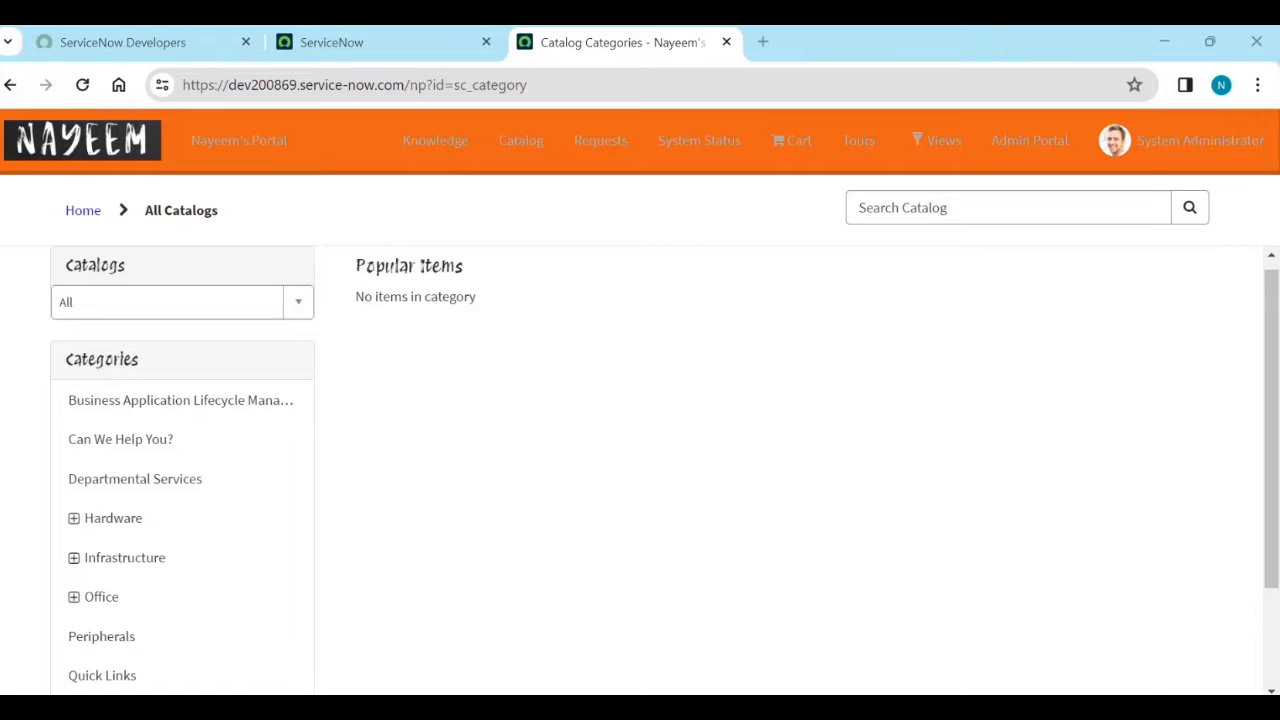
# Step: Switch to Notepad, put the Lab2.1_Scripts.txt window away and clear all the old CSS notes
pyautogui.press('super')
pyautogui.write('not')
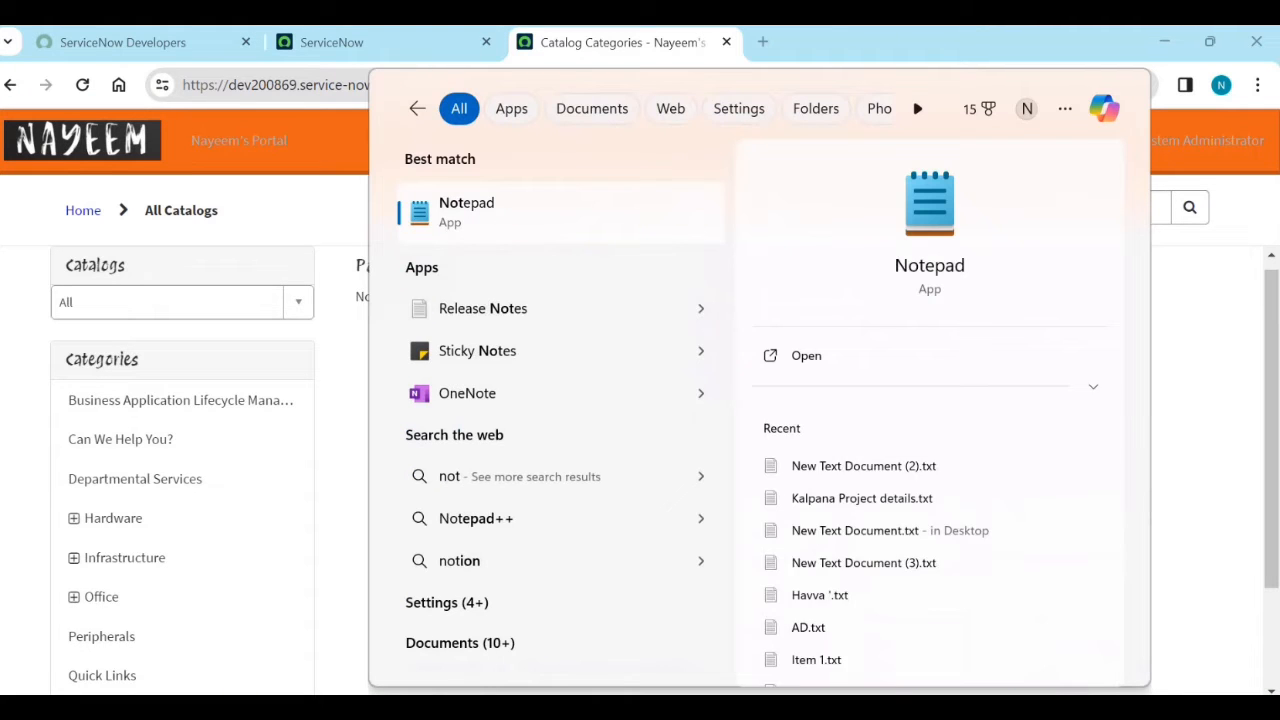
pyautogui.press('Return')
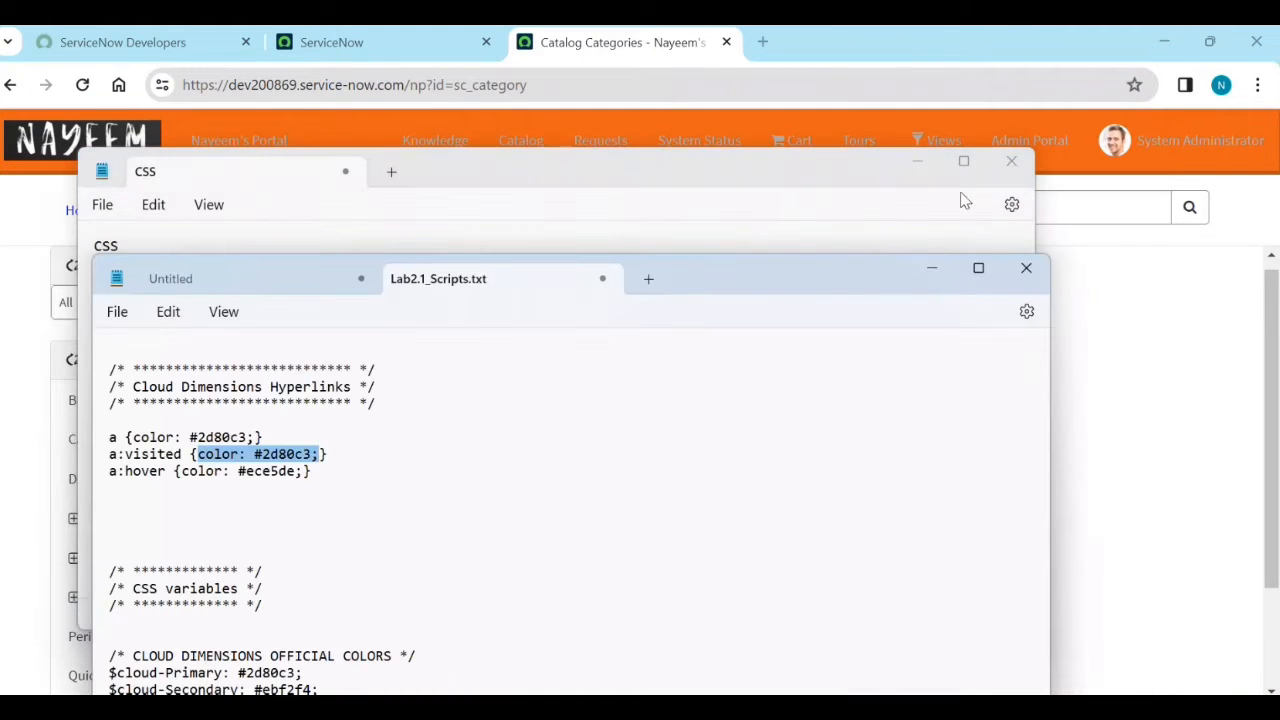
pyautogui.click(932, 268)
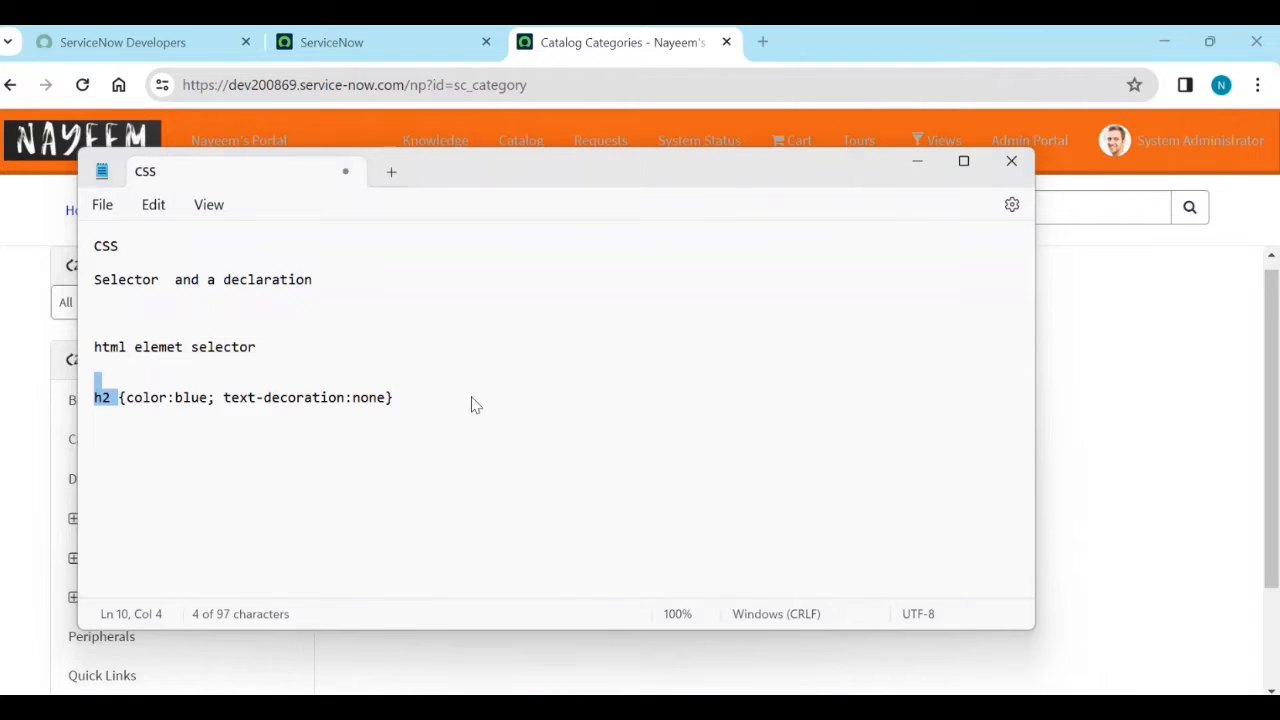
pyautogui.tripleClick(473, 397)
pyautogui.moveTo(473, 397); pyautogui.dragTo(85, 248)
pyautogui.press('BackSpace')
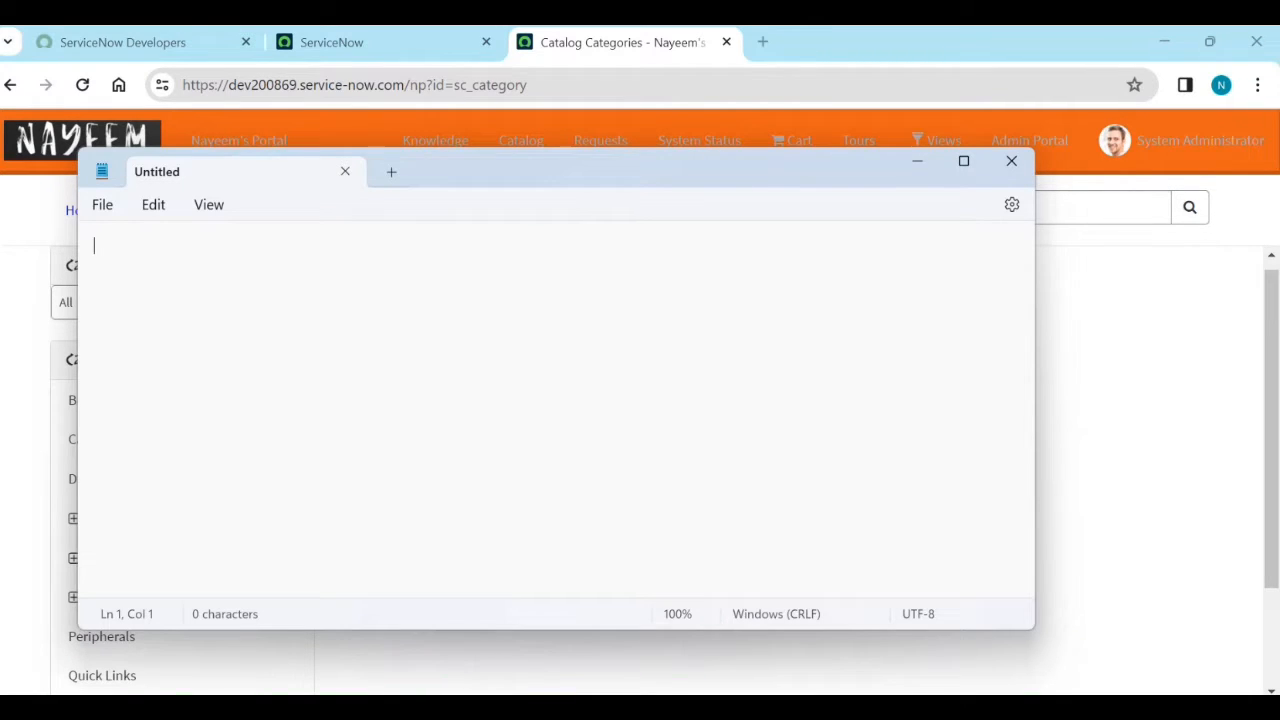
# Step: Write the notes "page?", "-single page of content" and "url" on separate lines in the empty note, and return to the browser
pyautogui.moveTo(1279, 138); pyautogui.dragTo(1279, 222)
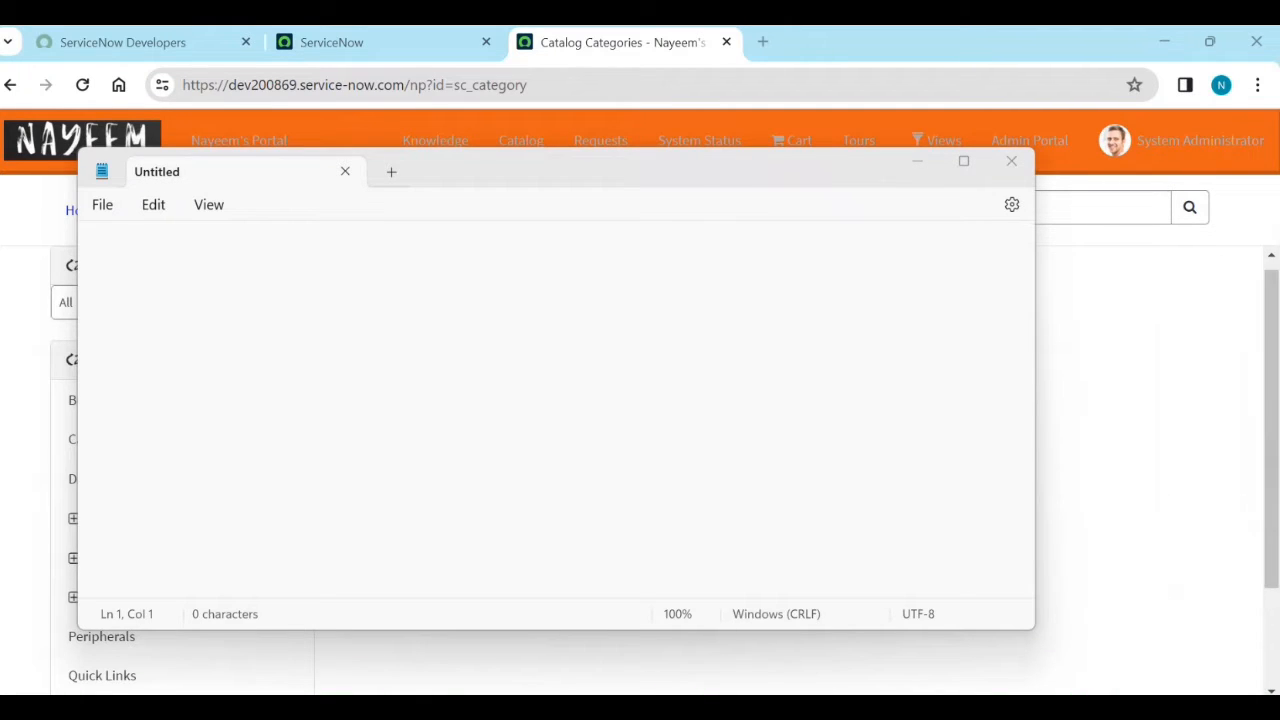
pyautogui.click(592, 383)
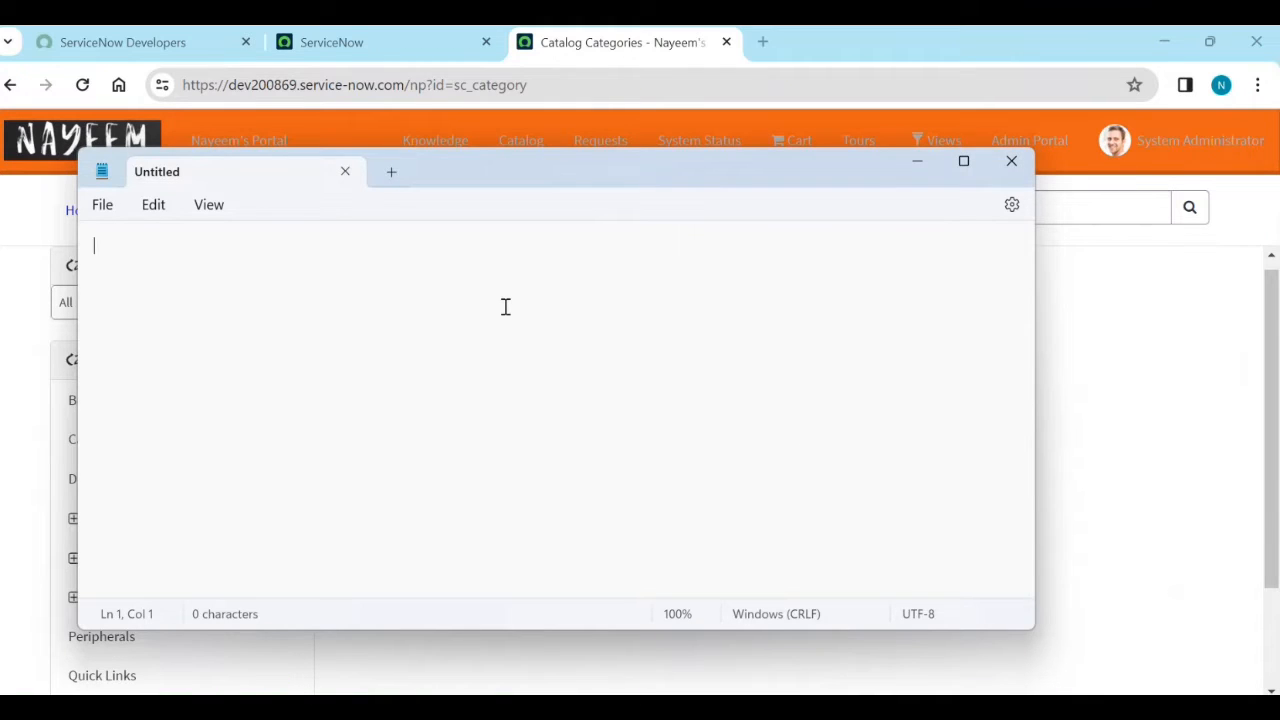
pyautogui.write('page?')
pyautogui.press('Return')
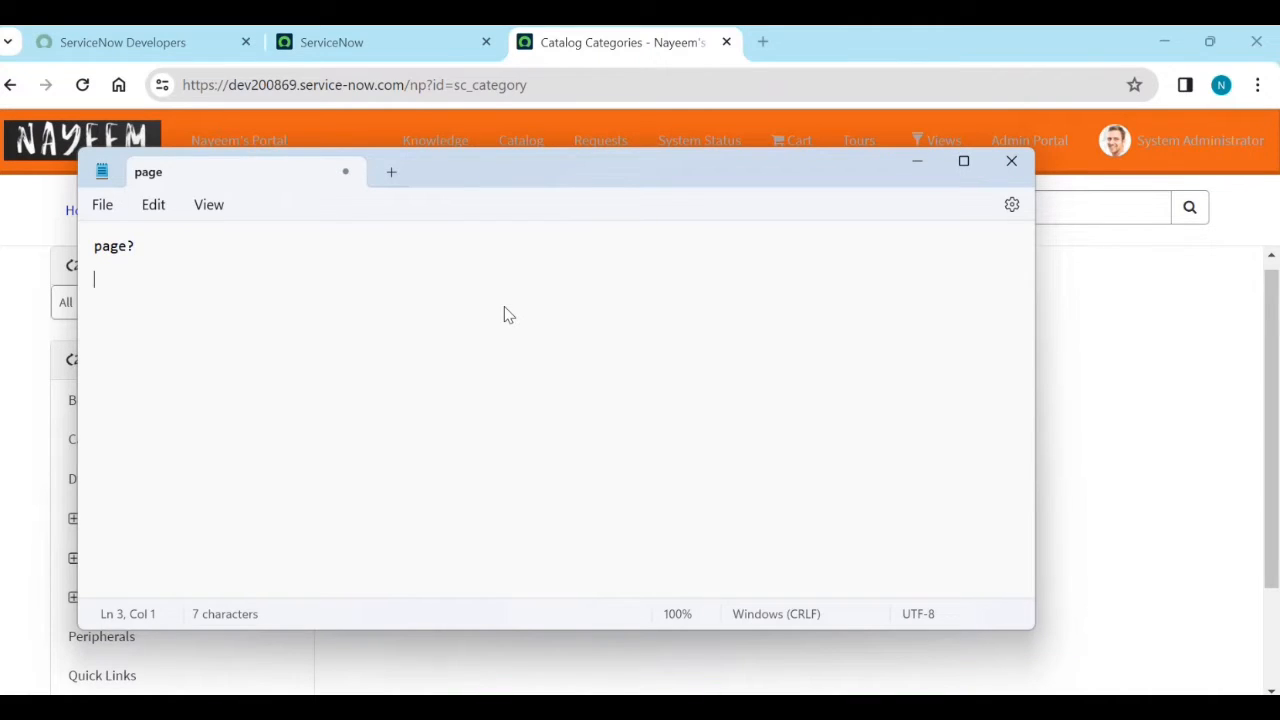
pyautogui.write('-single ')
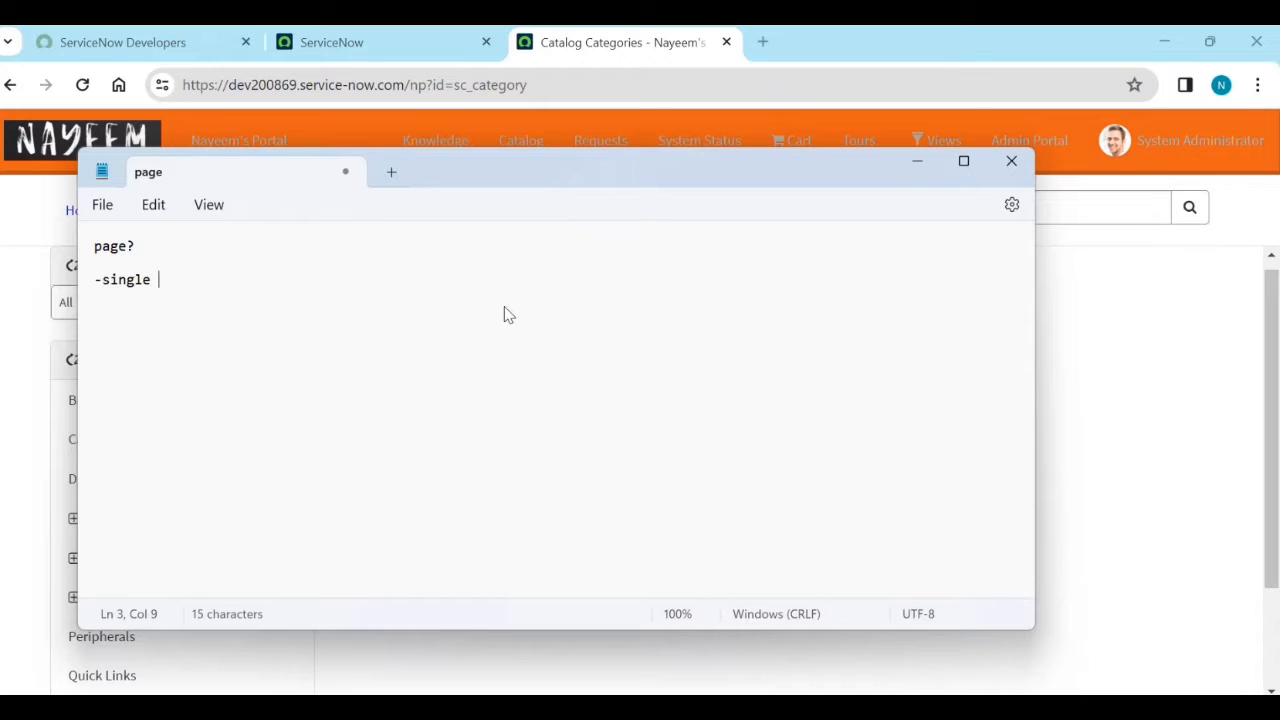
pyautogui.write('page of ')
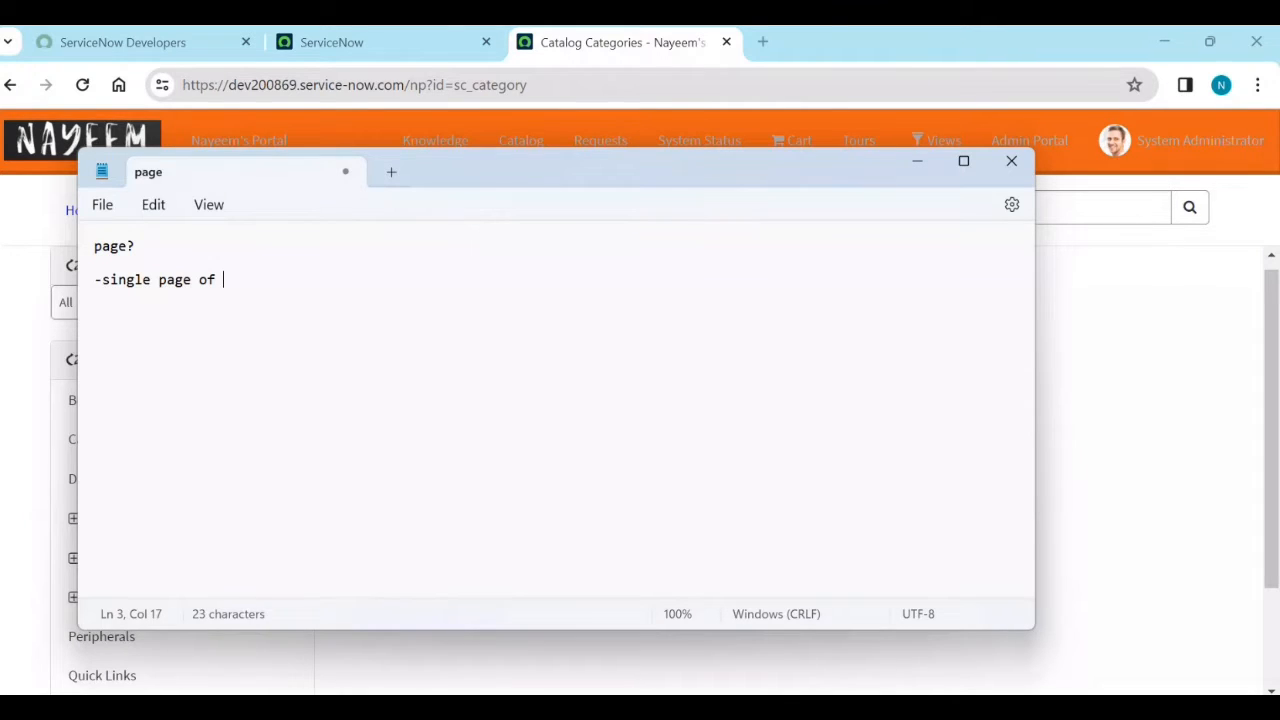
pyautogui.write('content')
pyautogui.press('Return')
pyautogui.press('Return')
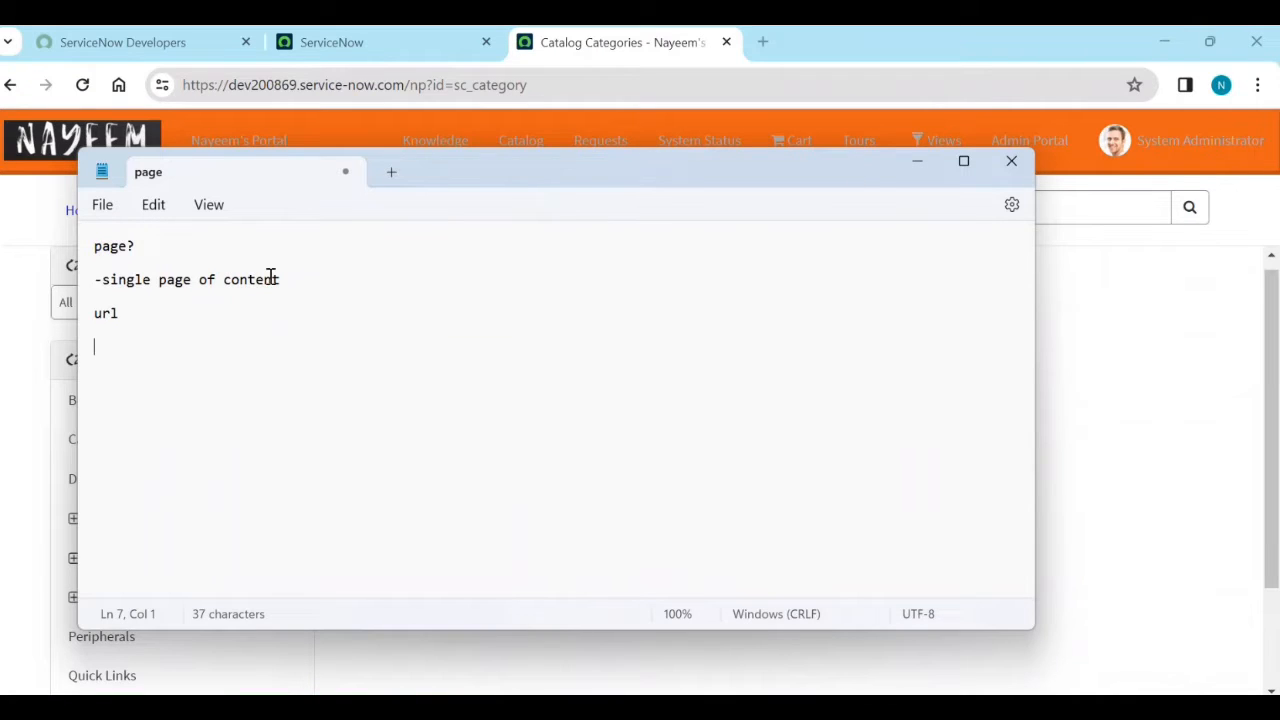
pyautogui.click(915, 163)
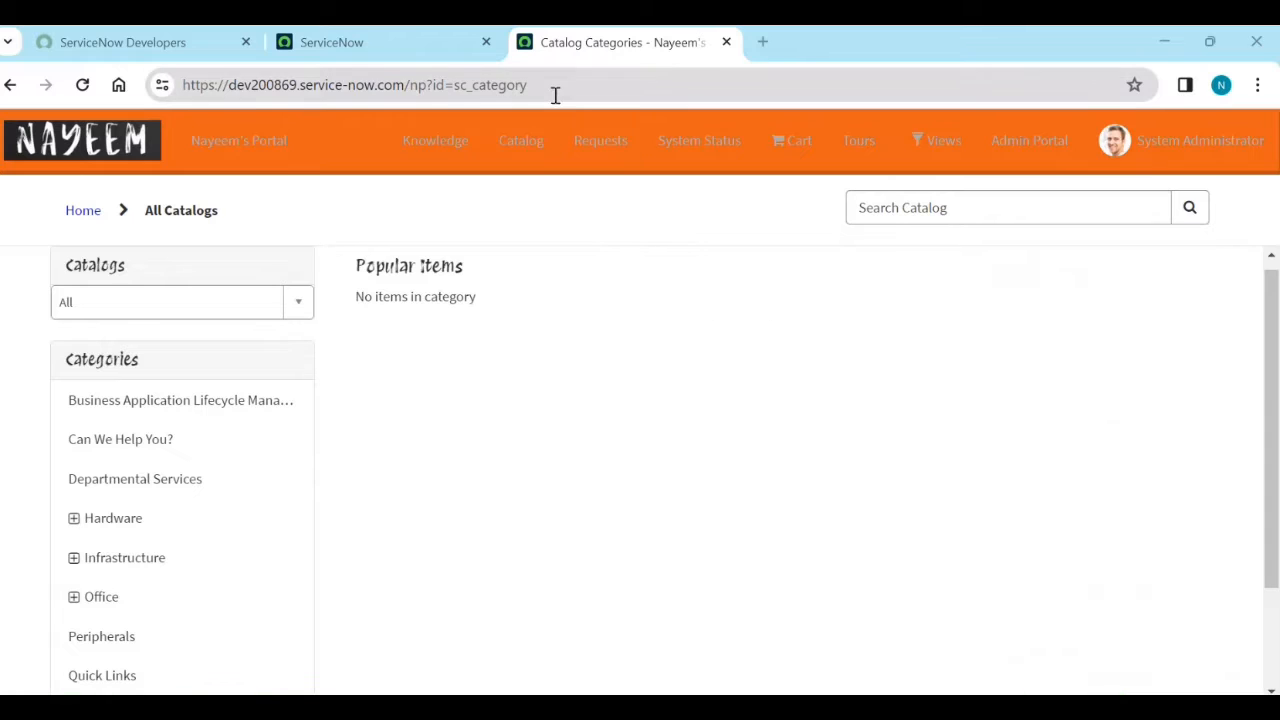
# Step: Duplicate the catalog categories tab and load the same sc_category page under the sp portal by replacing np in its URL
pyautogui.moveTo(548, 92); pyautogui.dragTo(185, 122)
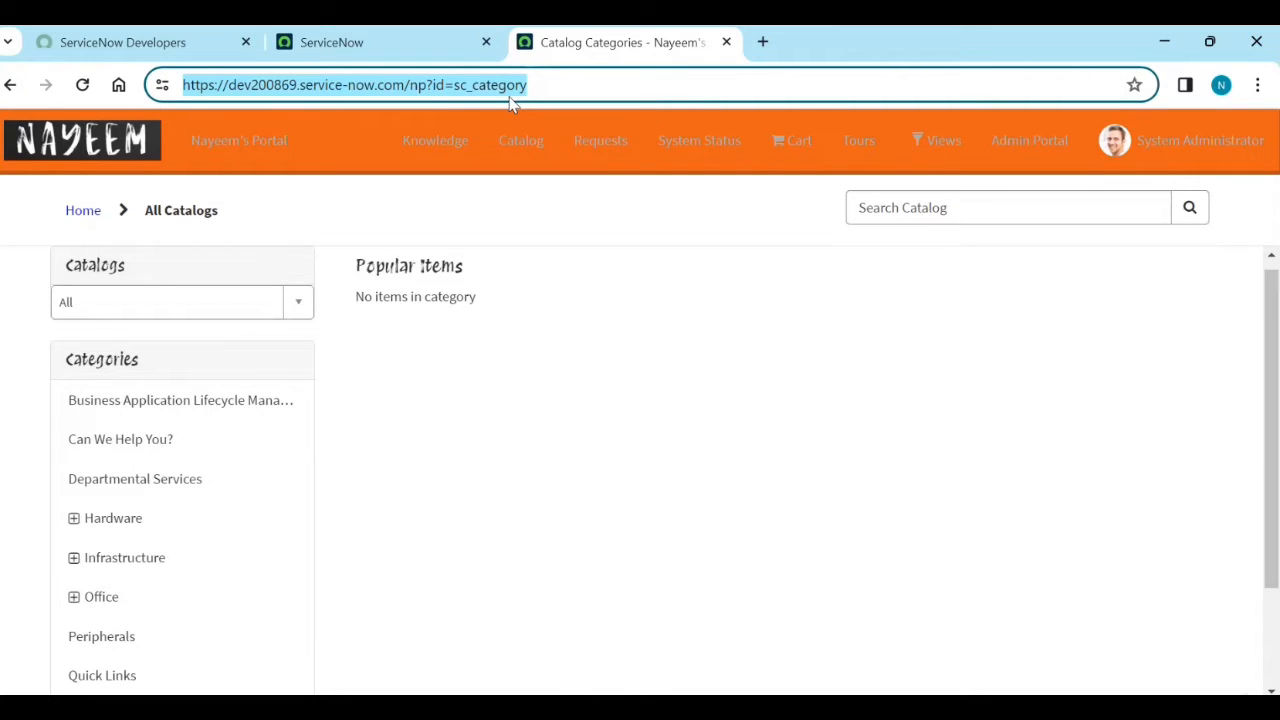
pyautogui.rightClick(645, 55)
pyautogui.click(699, 231)
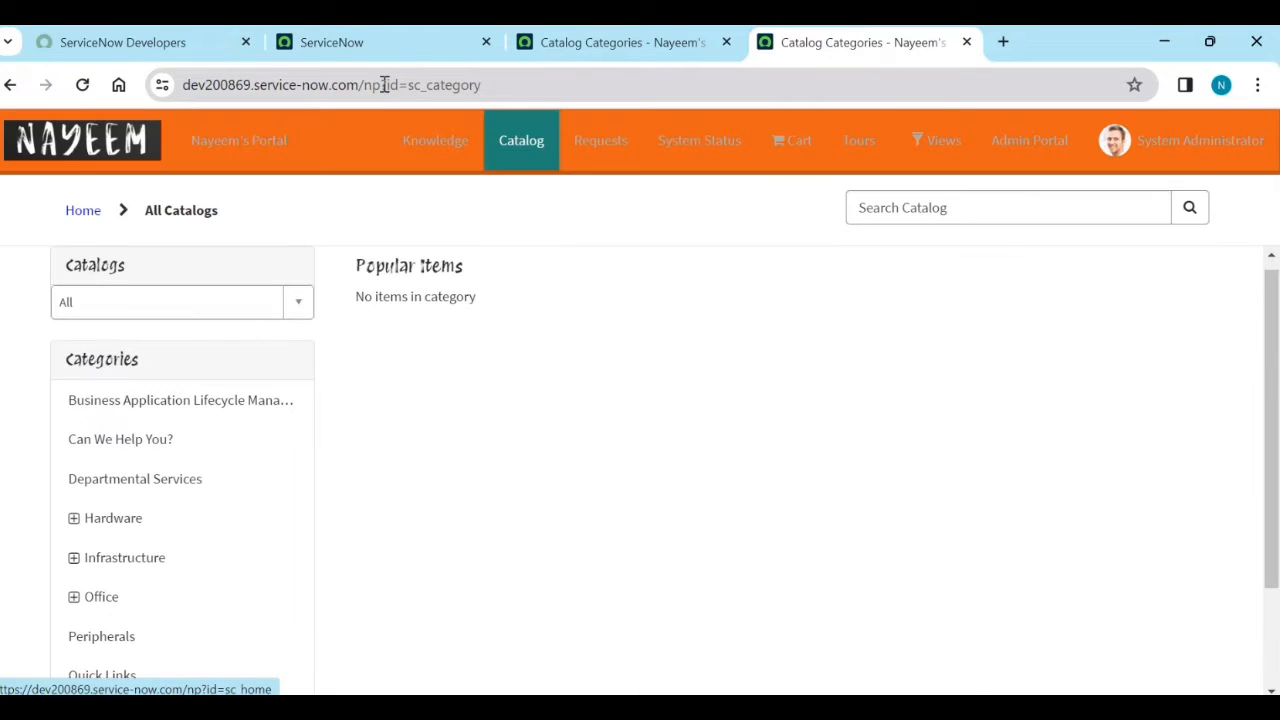
pyautogui.doubleClick(384, 85)
pyautogui.write('s://')
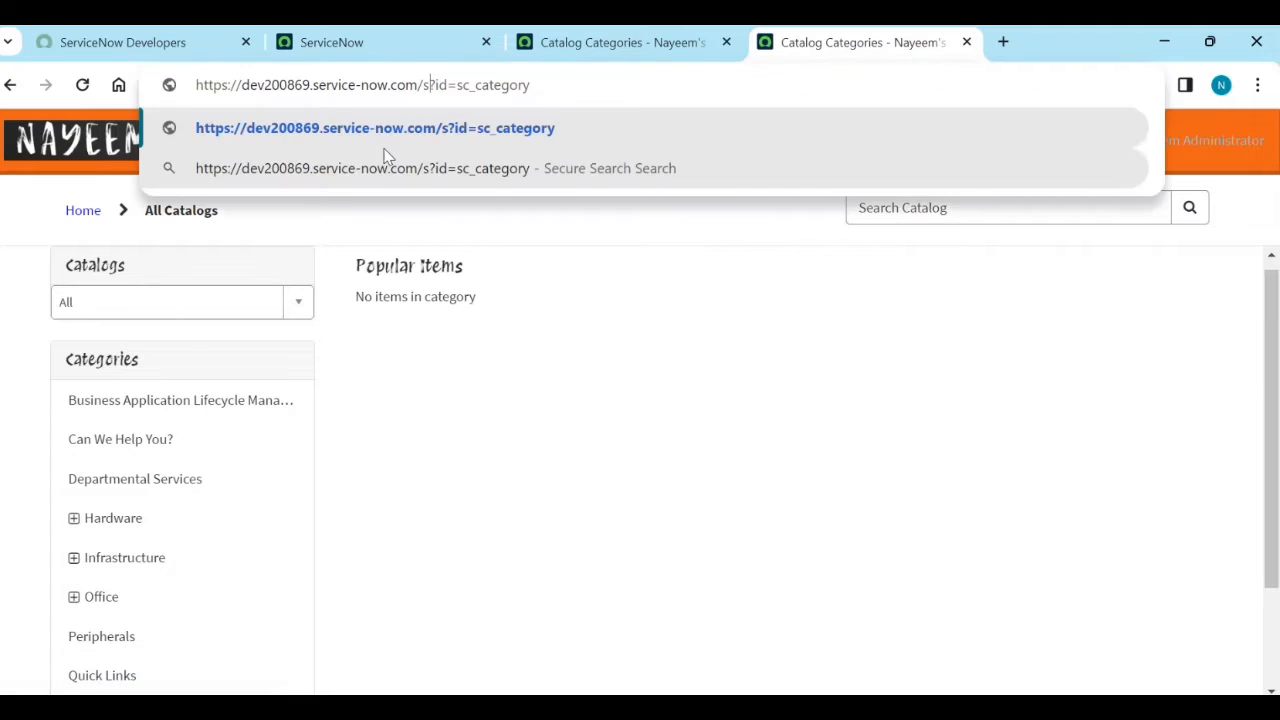
pyautogui.write('p')
pyautogui.press('Return')
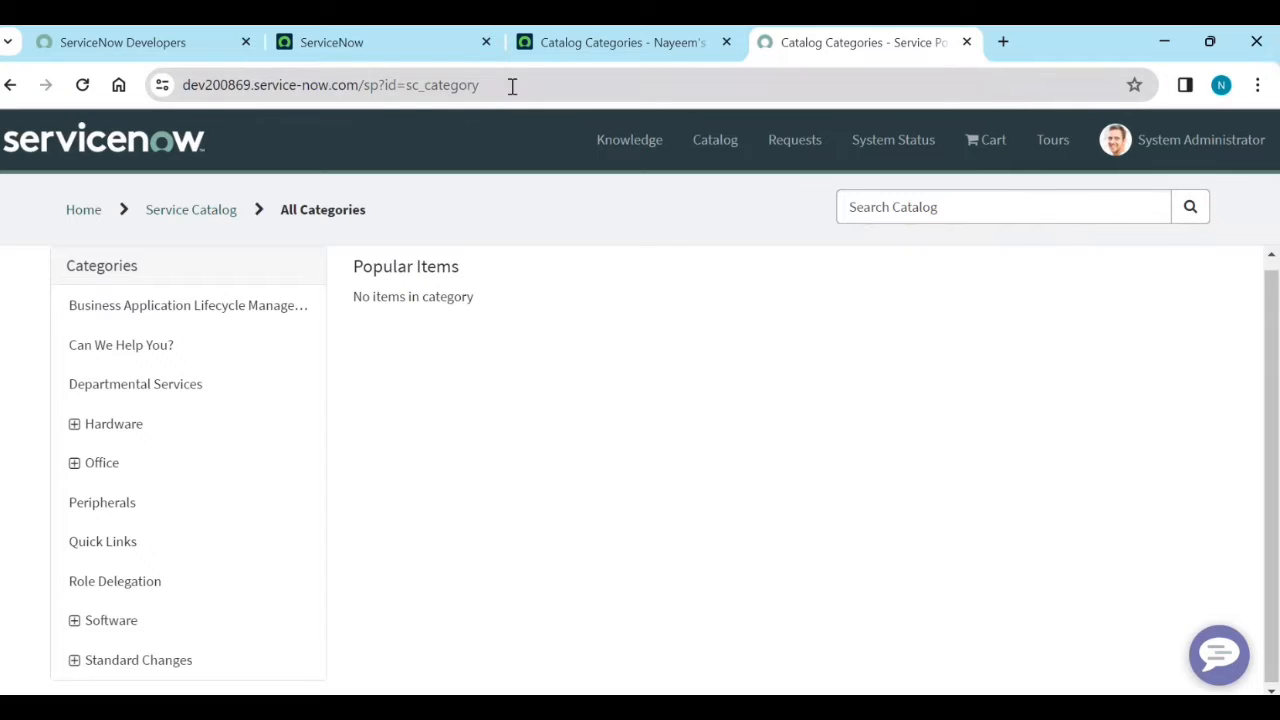
# Step: Compare the sc_category page's URL, branding and layout between the sp and np portals
pyautogui.moveTo(512, 87); pyautogui.dragTo(163, 97)
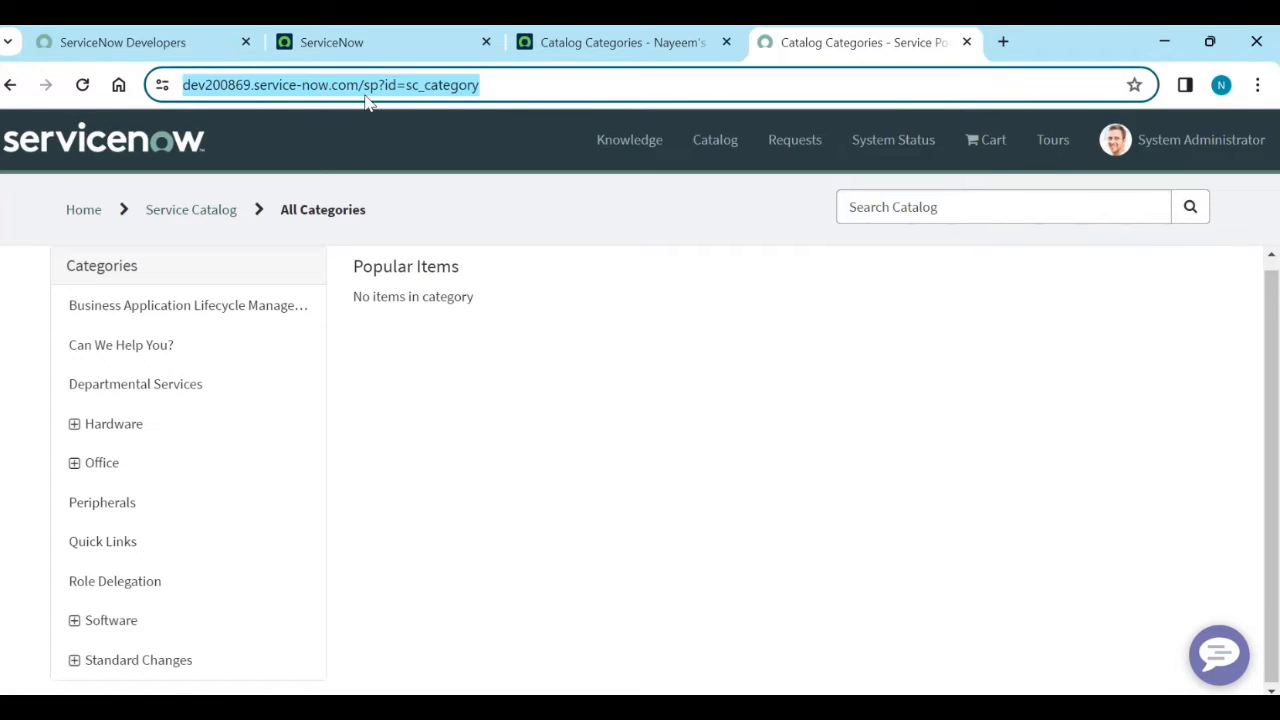
pyautogui.click(610, 42)
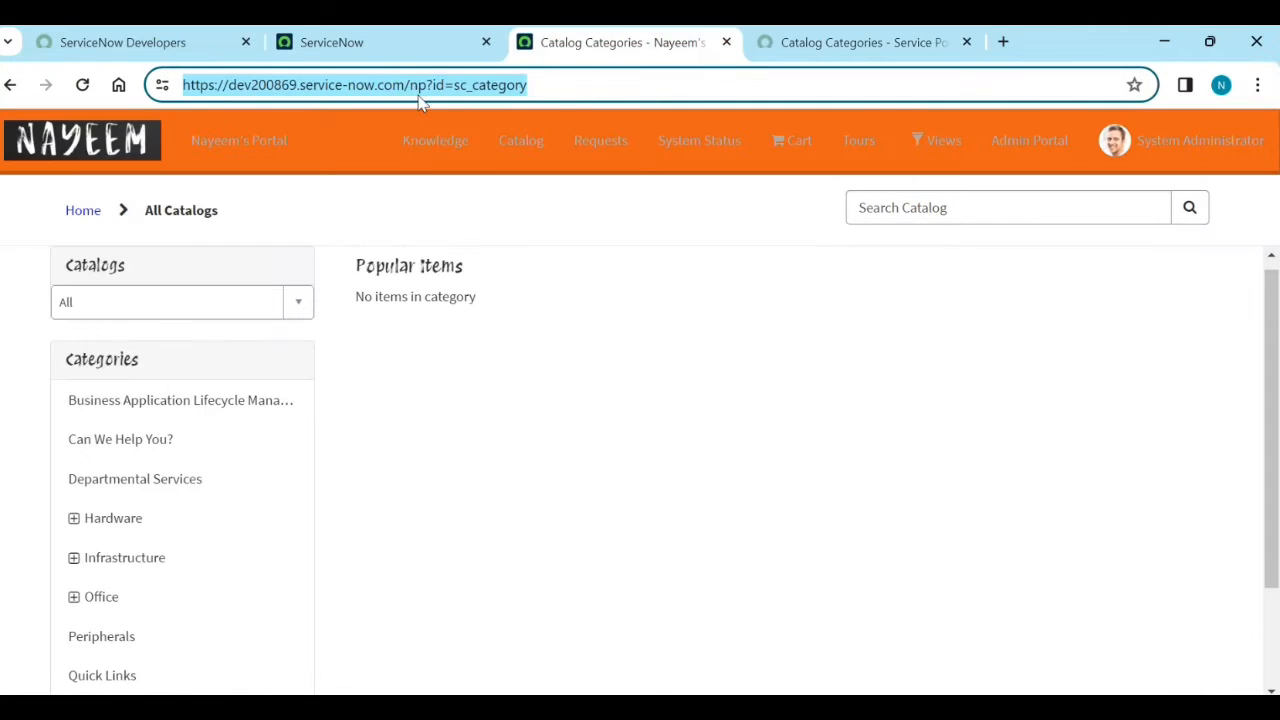
pyautogui.click(871, 43)
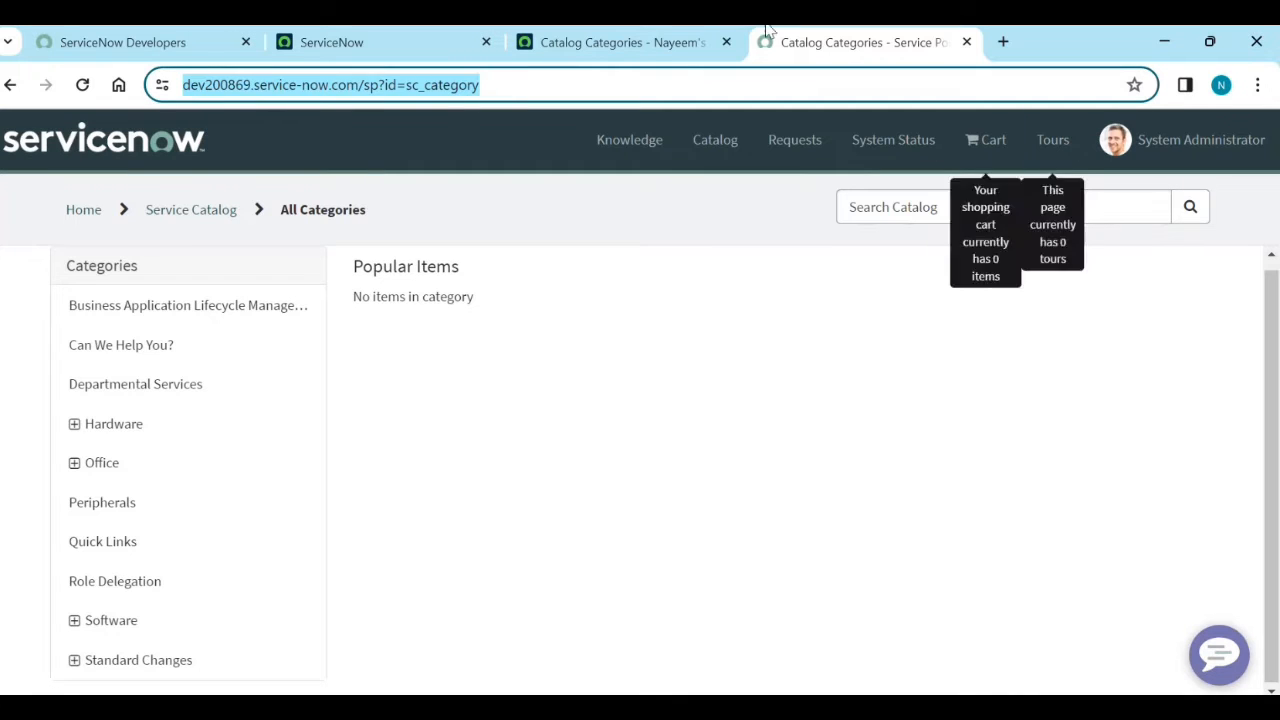
pyautogui.click(606, 42)
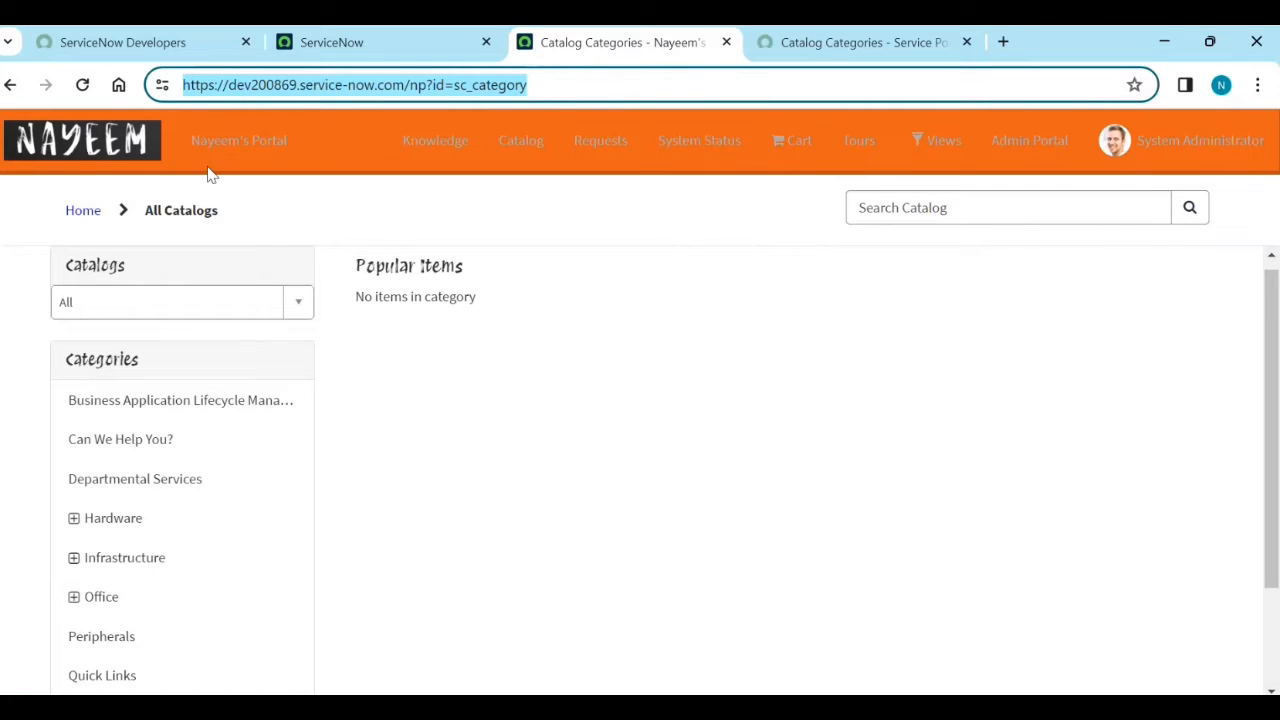
pyautogui.click(862, 43)
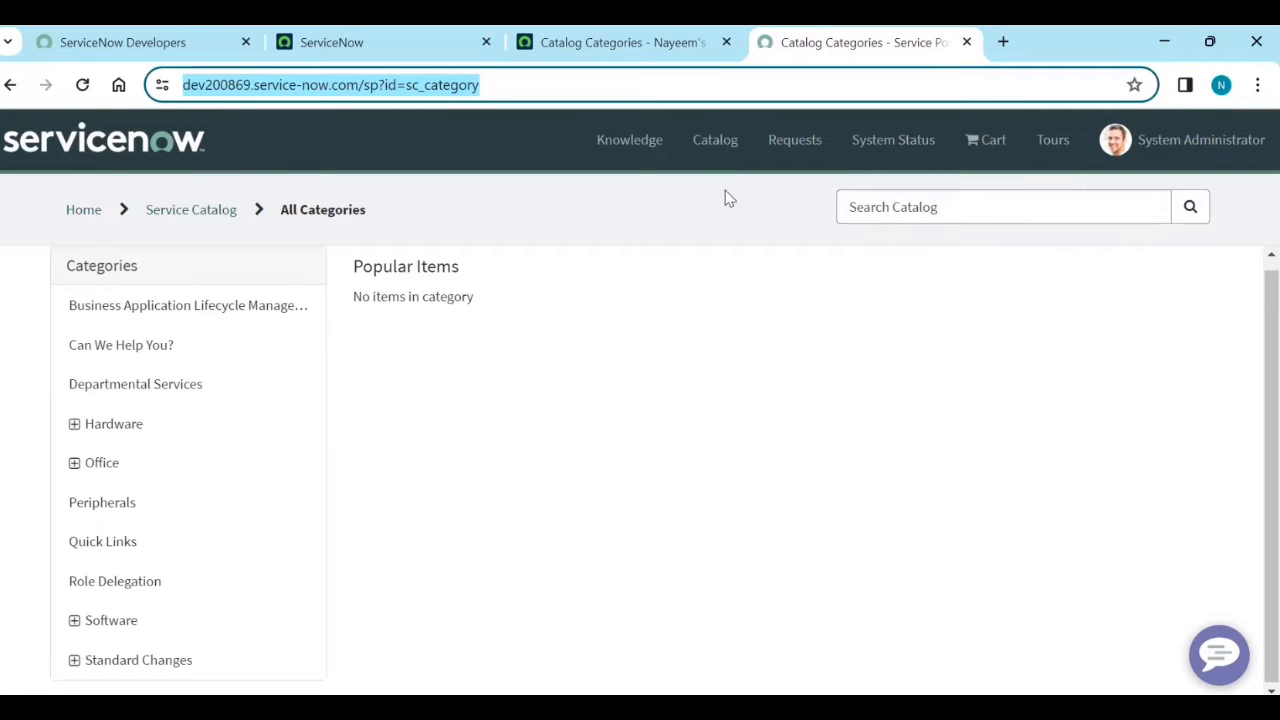
pyautogui.click(682, 43)
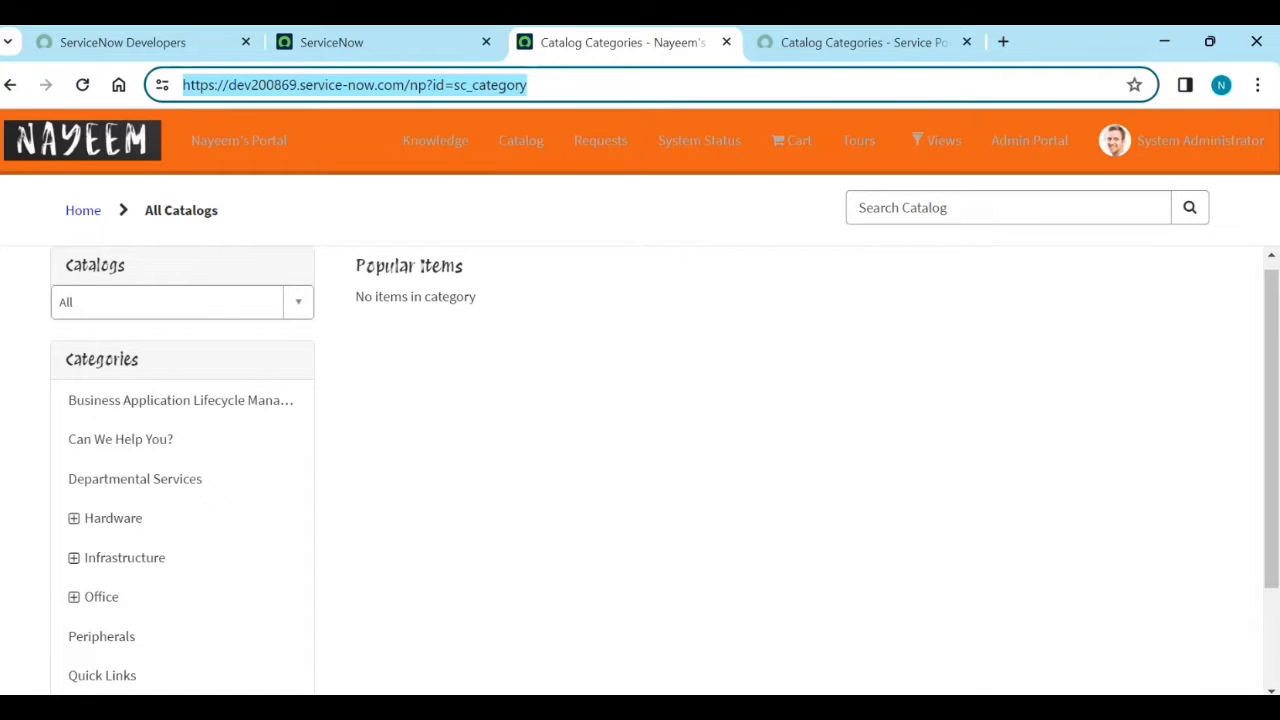
# Step: Switch to the page note in Notepad and add the line "displays data via widgets" below "url"
pyautogui.click(970, 700)
pyautogui.moveTo(940, 706)
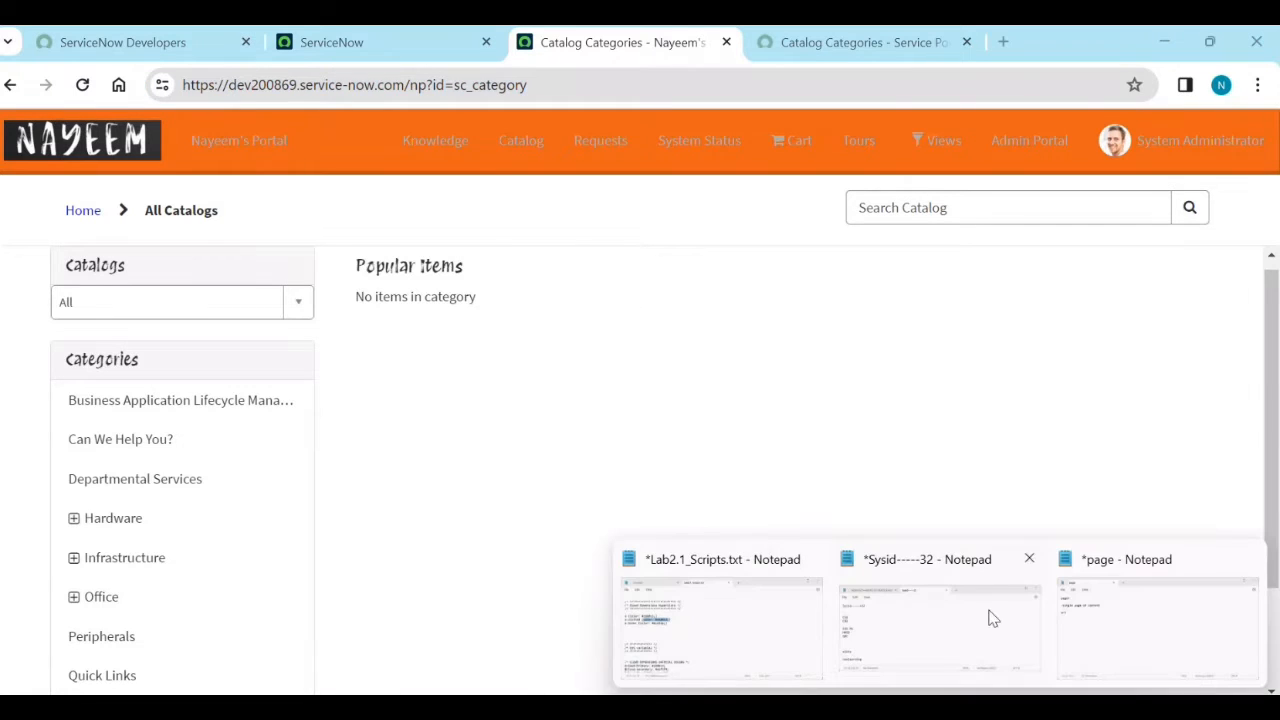
pyautogui.click(1146, 622)
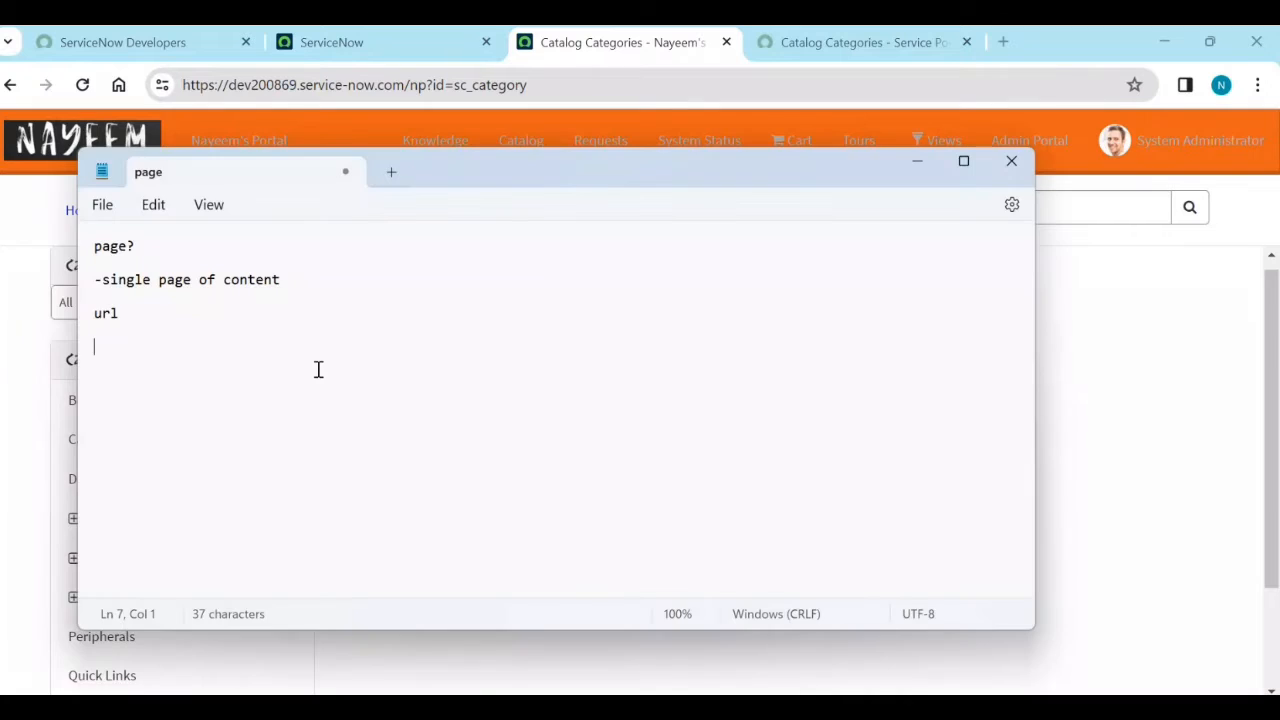
pyautogui.press('Return')
pyautogui.press('Return')
pyautogui.write('displays data v')
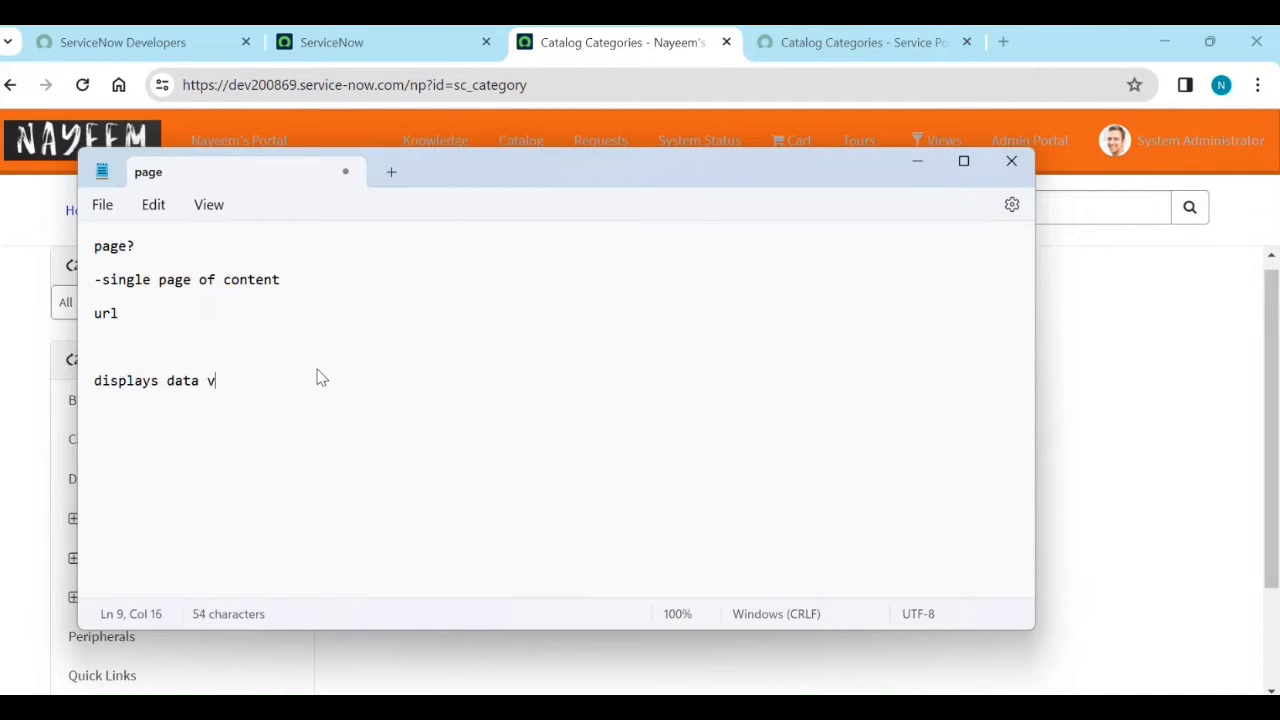
pyautogui.write('ia widgets')
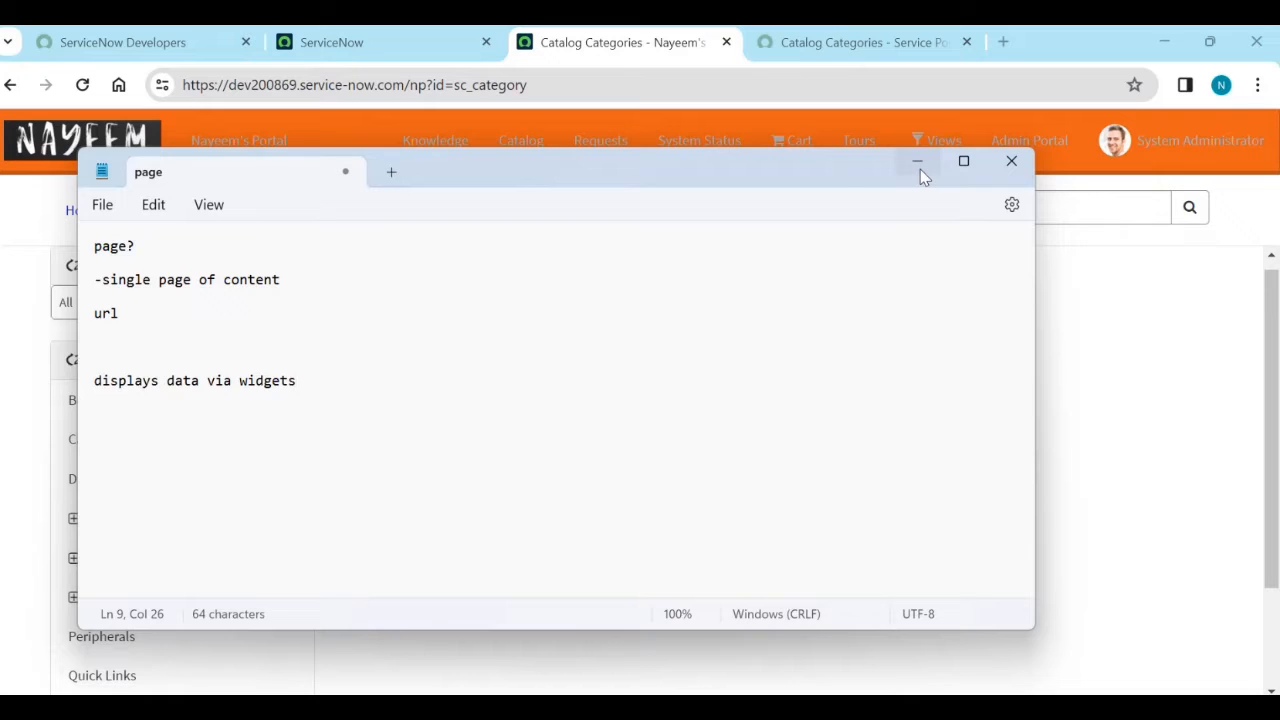
# Step: Review the np portal's catalog page in the browser and bring the page note back to the front
pyautogui.click(1118, 388)
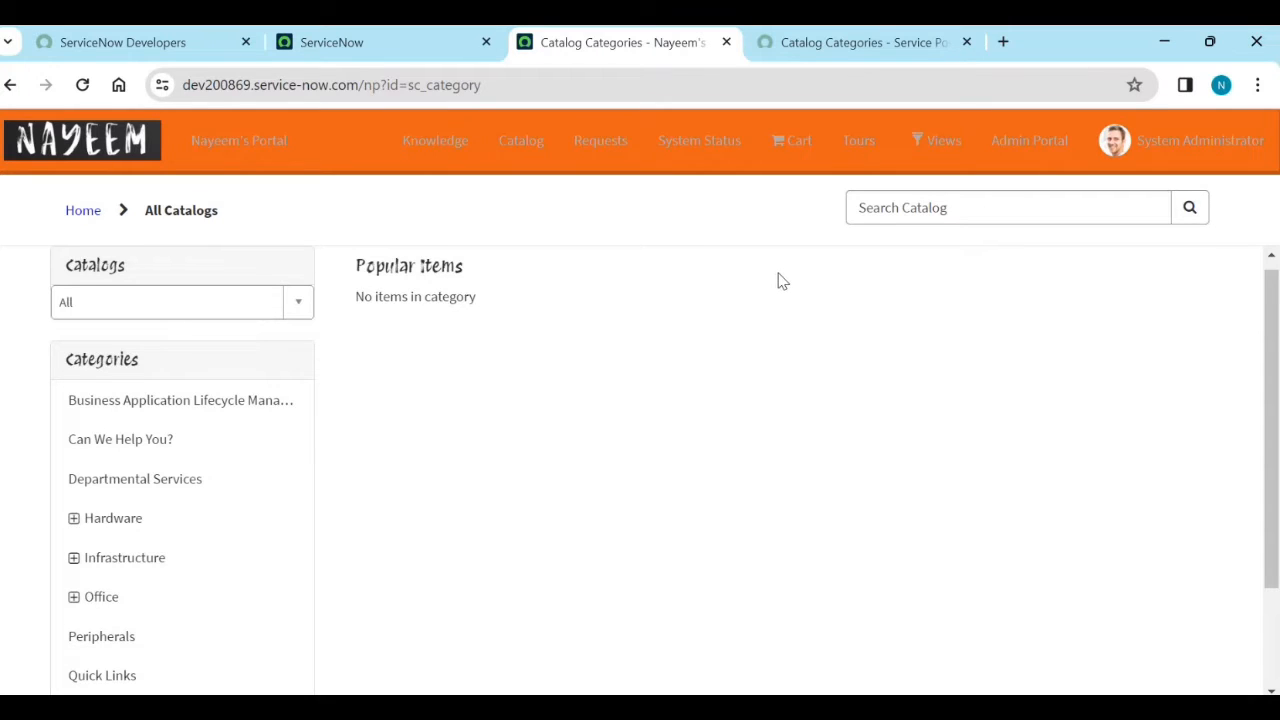
pyautogui.moveTo(936, 700)
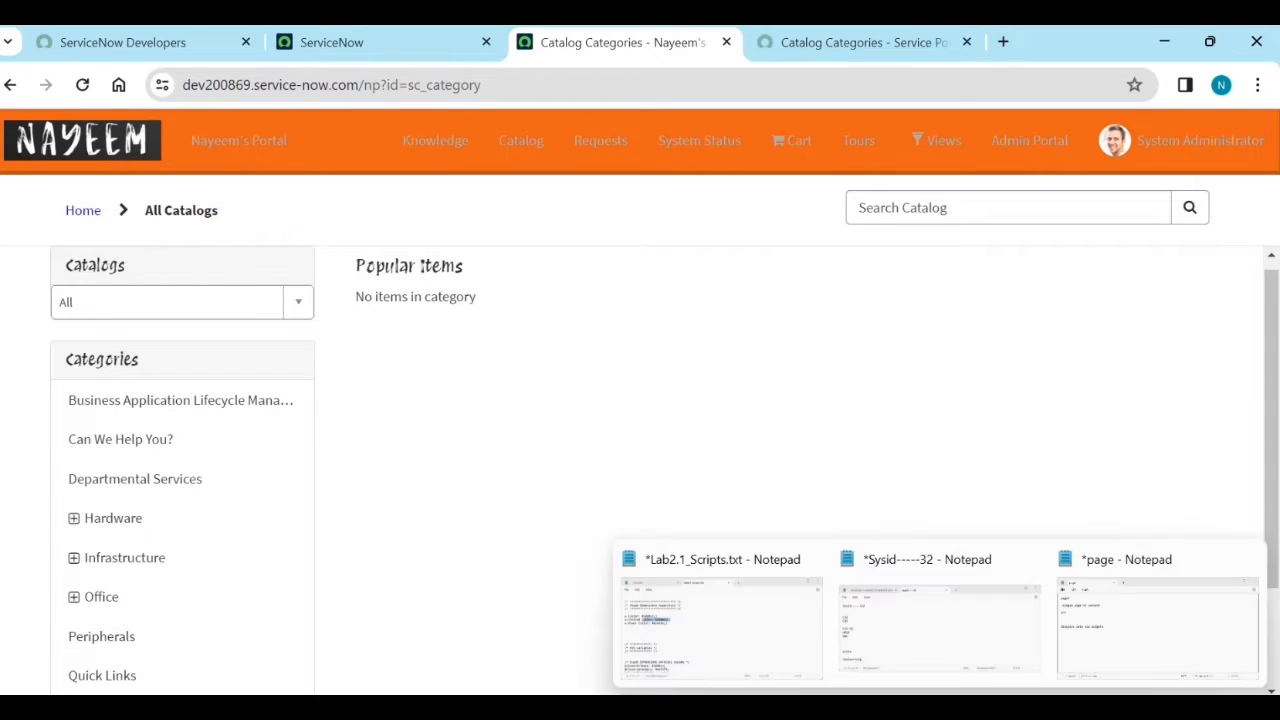
pyautogui.click(1108, 640)
pyautogui.moveTo(1004, 700)
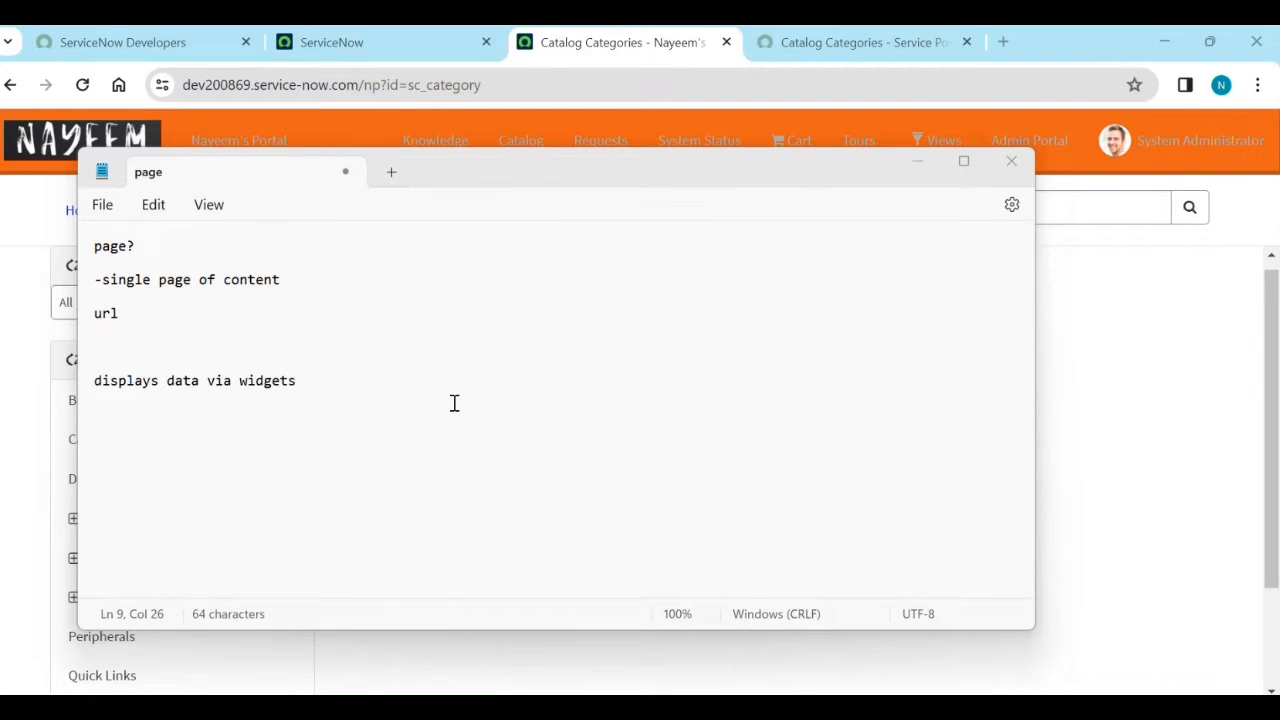
# Step: Set the page note aside and compare the sc_category page in the sp and np portals again
pyautogui.click(917, 162)
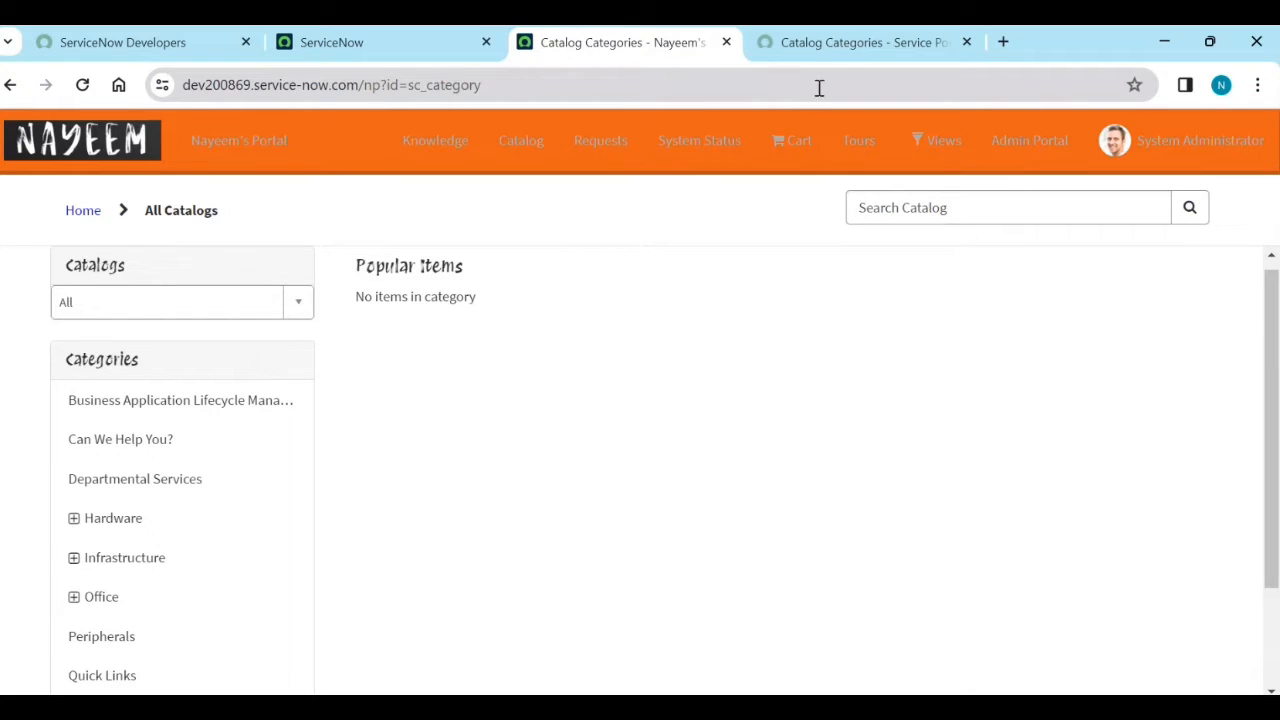
pyautogui.click(846, 45)
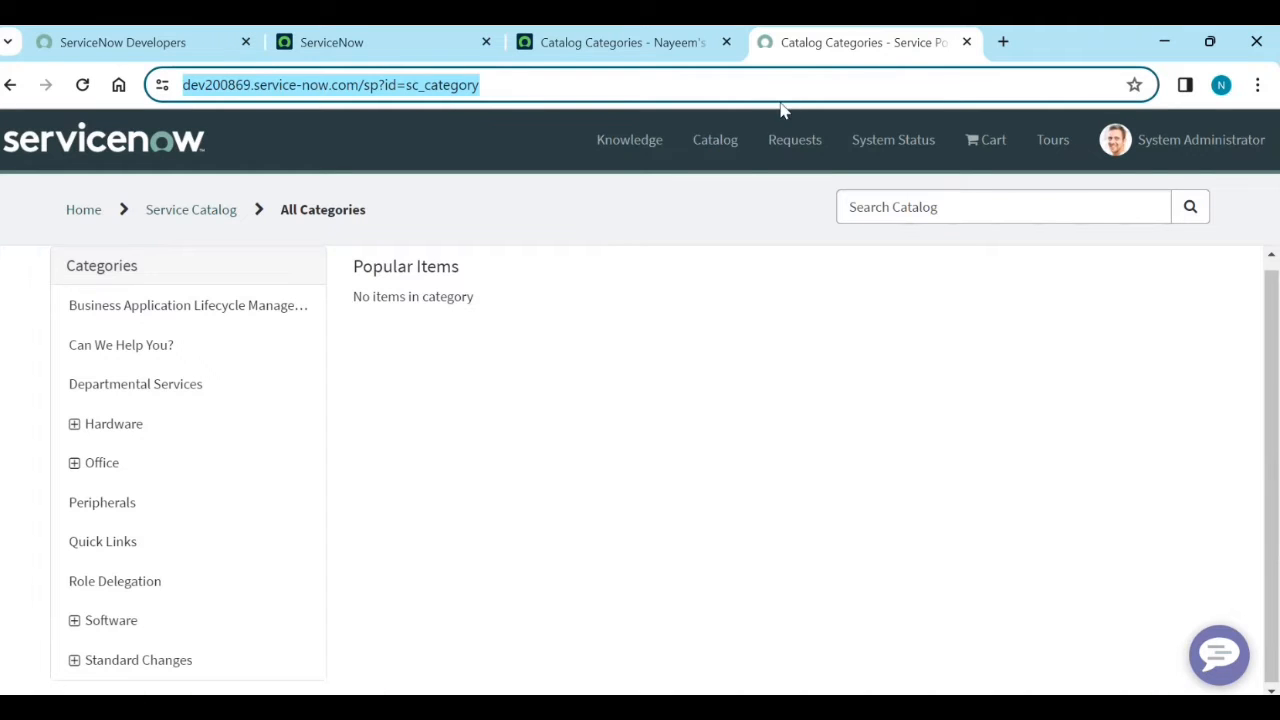
pyautogui.click(628, 56)
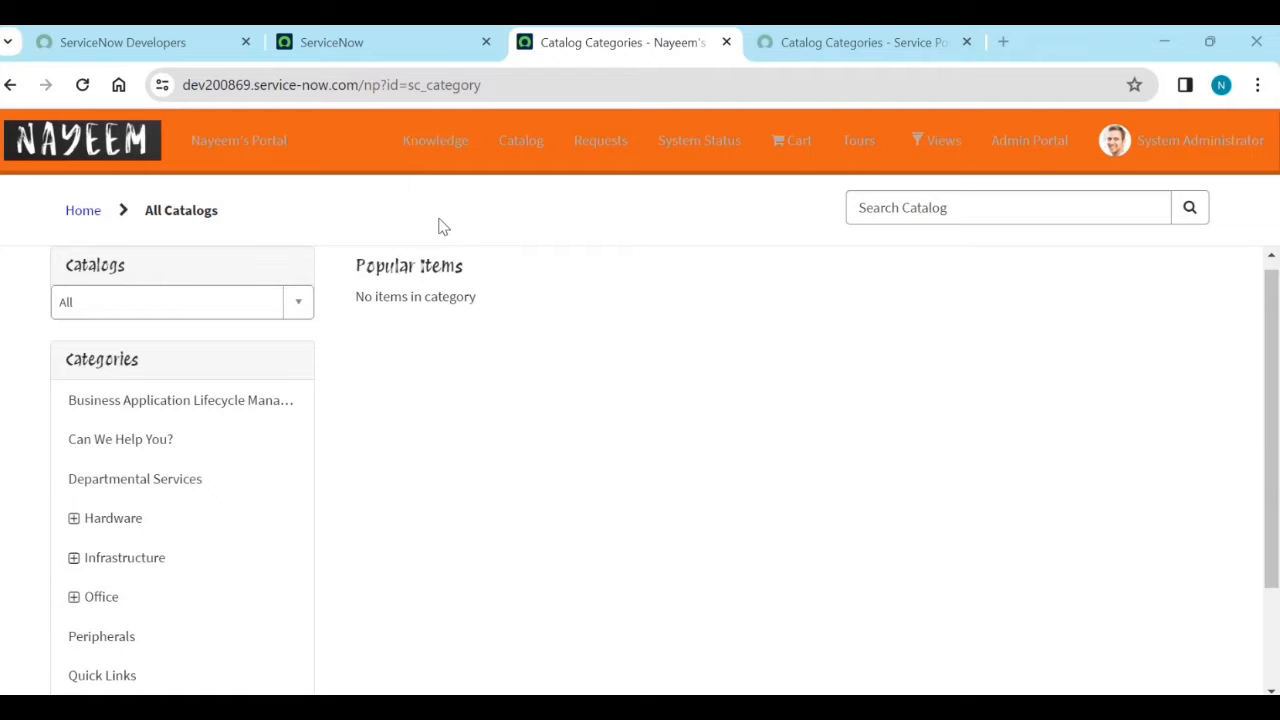
# Step: Switch to the page note in Notepad and replace everything below "page?" with "resuse --"
pyautogui.moveTo(958, 702)
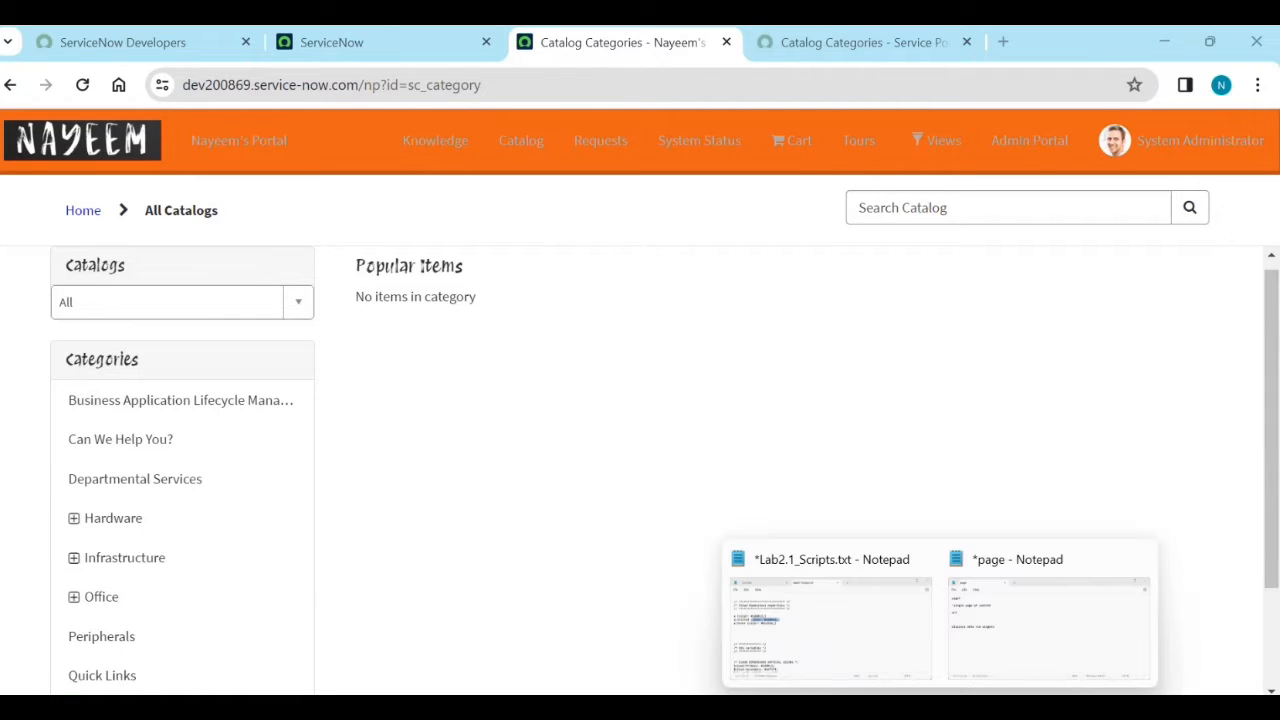
pyautogui.click(996, 618)
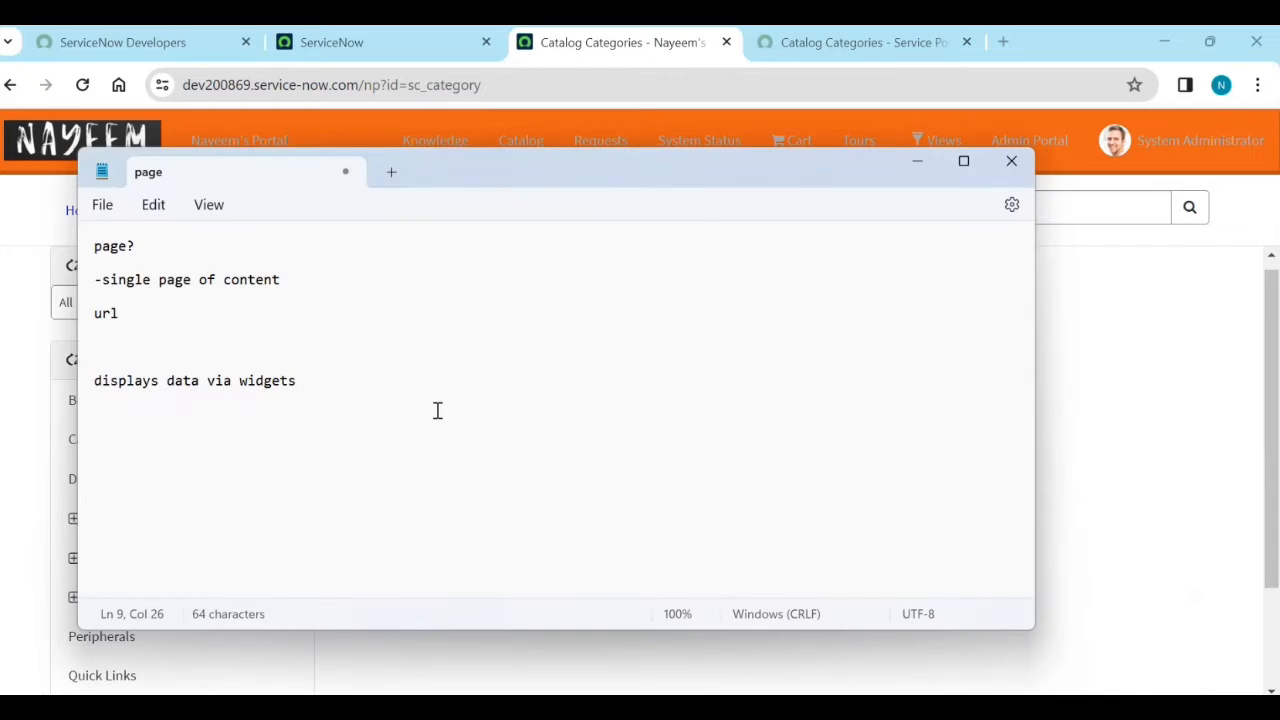
pyautogui.press('BackSpace')
pyautogui.press('BackSpace')
pyautogui.press('BackSpace')
pyautogui.press('BackSpace')
pyautogui.press('BackSpace')
pyautogui.press('BackSpace')
pyautogui.press('BackSpace')
pyautogui.press('BackSpace')
pyautogui.press('BackSpace')
pyautogui.press('BackSpace')
pyautogui.press('BackSpace')
pyautogui.press('BackSpace')
pyautogui.press('BackSpace')
pyautogui.press('BackSpace')
pyautogui.press('BackSpace')
pyautogui.press('BackSpace')
pyautogui.press('BackSpace')
pyautogui.press('BackSpace')
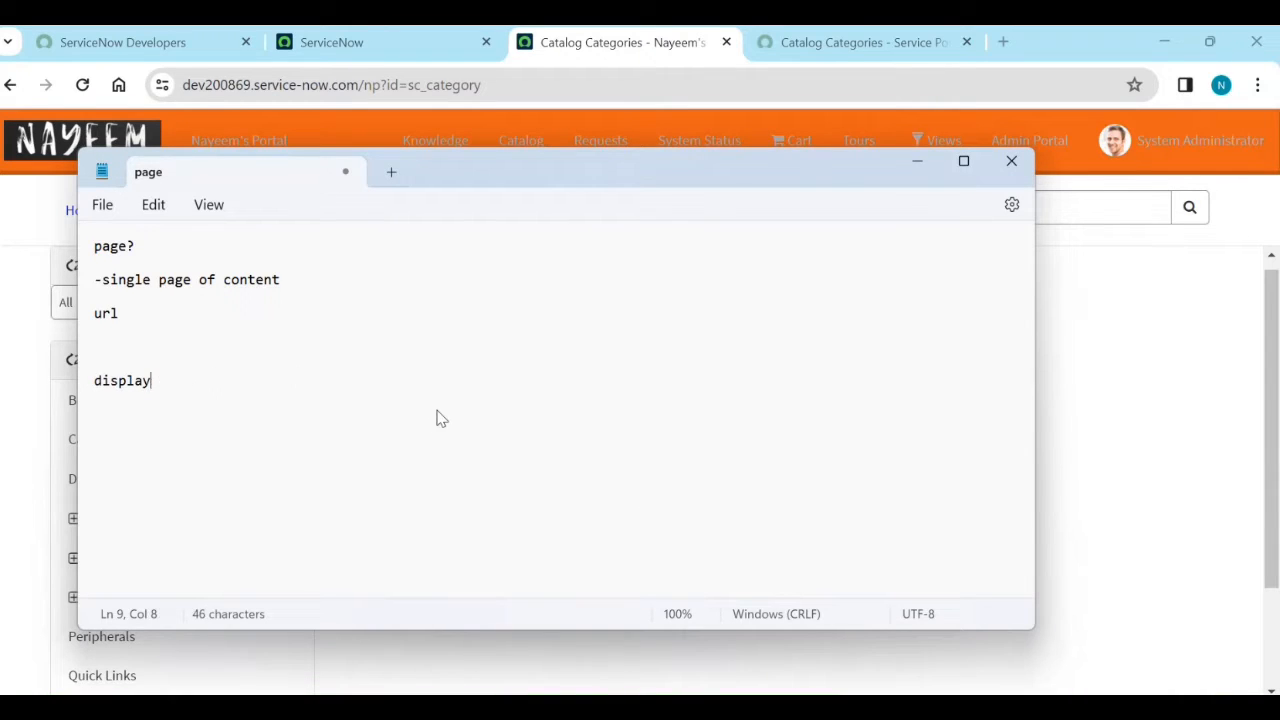
pyautogui.press('BackSpace')
pyautogui.press('BackSpace')
pyautogui.press('BackSpace')
pyautogui.press('BackSpace')
pyautogui.press('BackSpace')
pyautogui.press('BackSpace')
pyautogui.press('BackSpace')
pyautogui.press('BackSpace')
pyautogui.press('BackSpace')
pyautogui.press('BackSpace')
pyautogui.press('BackSpace')
pyautogui.press('BackSpace')
pyautogui.press('BackSpace')
pyautogui.press('BackSpace')
pyautogui.press('BackSpace')
pyautogui.press('BackSpace')
pyautogui.press('BackSpace')
pyautogui.press('BackSpace')
pyautogui.press('BackSpace')
pyautogui.press('BackSpace')
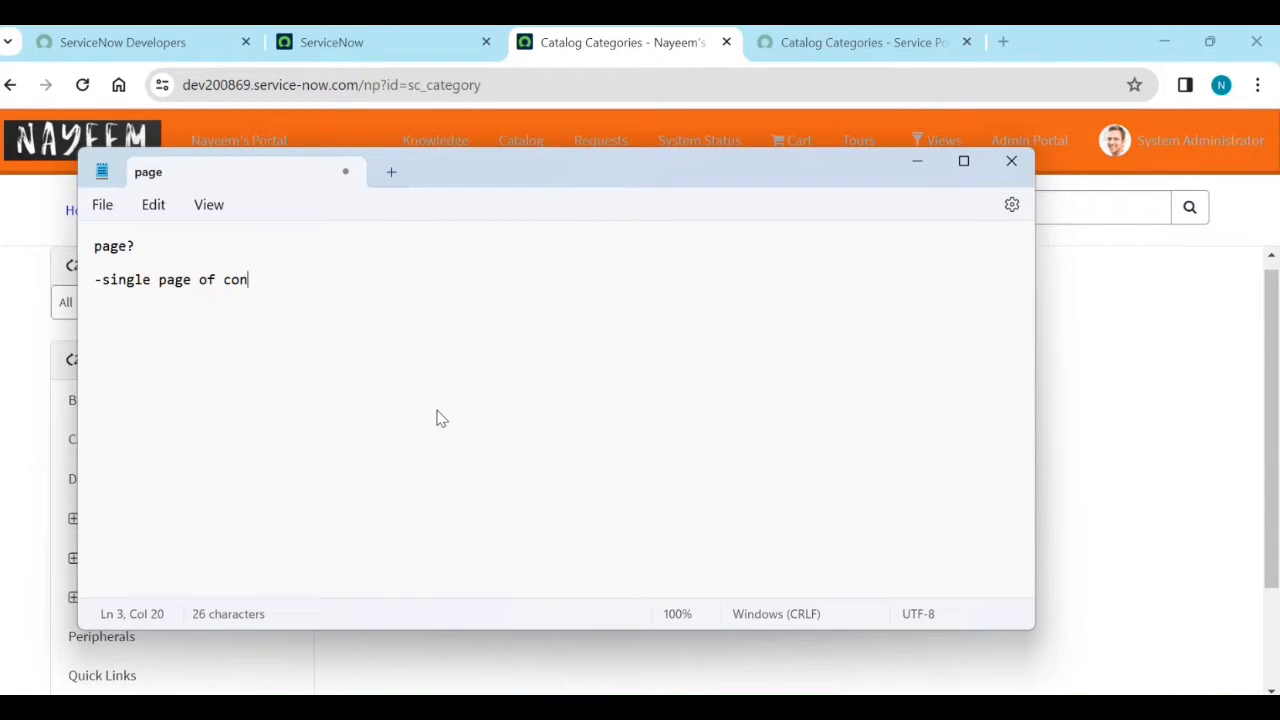
pyautogui.press('BackSpace')
pyautogui.press('BackSpace')
pyautogui.press('BackSpace')
pyautogui.press('BackSpace')
pyautogui.press('BackSpace')
pyautogui.press('BackSpace')
pyautogui.press('BackSpace')
pyautogui.press('BackSpace')
pyautogui.press('BackSpace')
pyautogui.press('BackSpace')
pyautogui.press('BackSpace')
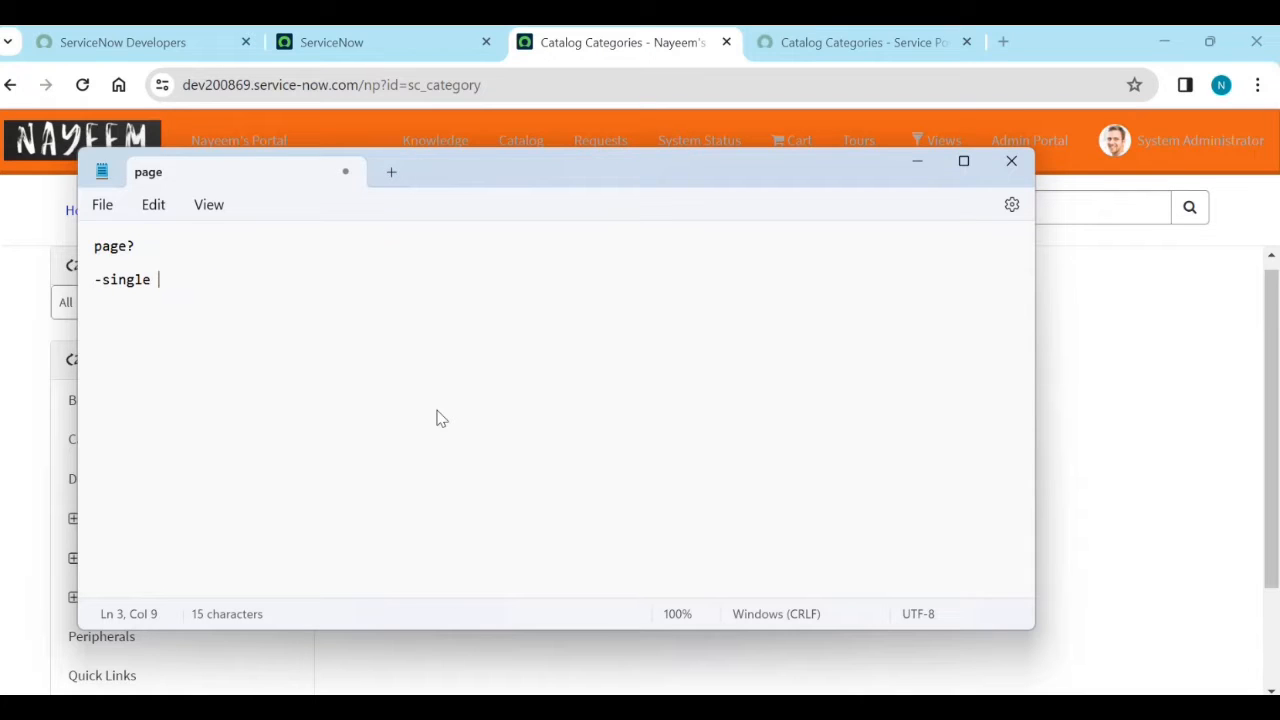
pyautogui.press('BackSpace')
pyautogui.press('BackSpace')
pyautogui.press('BackSpace')
pyautogui.press('BackSpace')
pyautogui.press('BackSpace')
pyautogui.press('BackSpace')
pyautogui.press('BackSpace')
pyautogui.press('BackSpace')
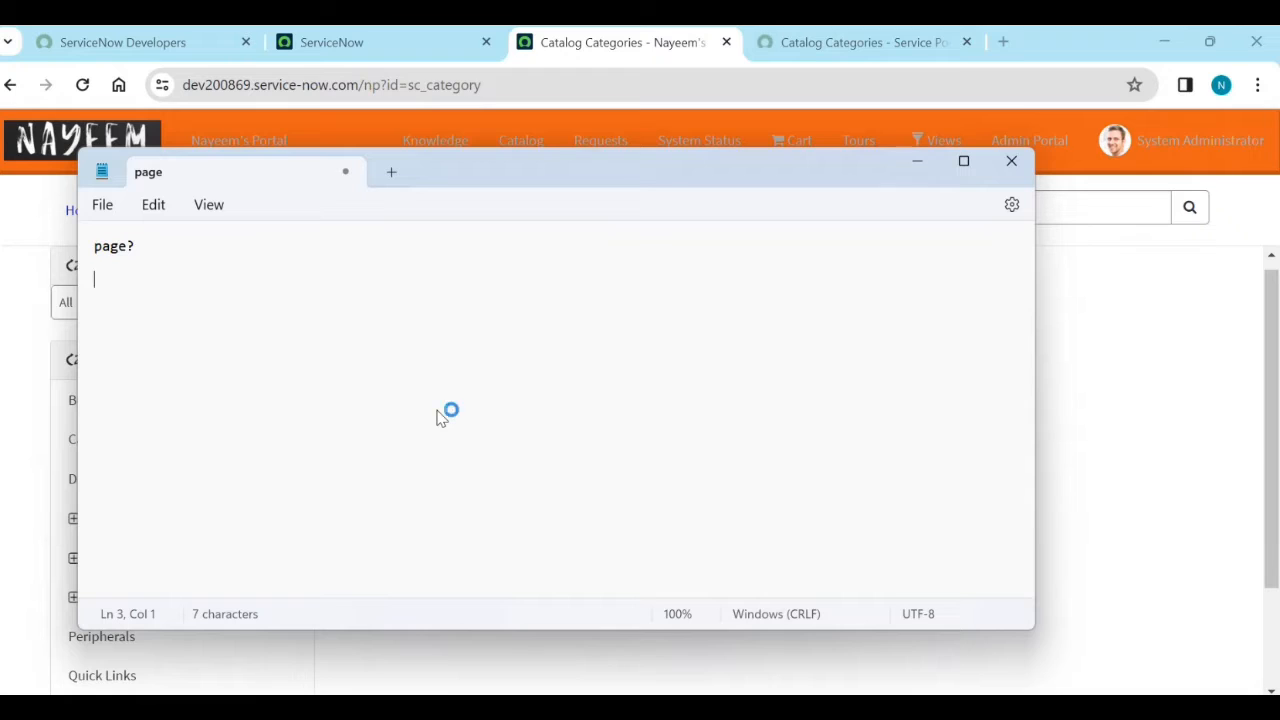
pyautogui.write('resuse')
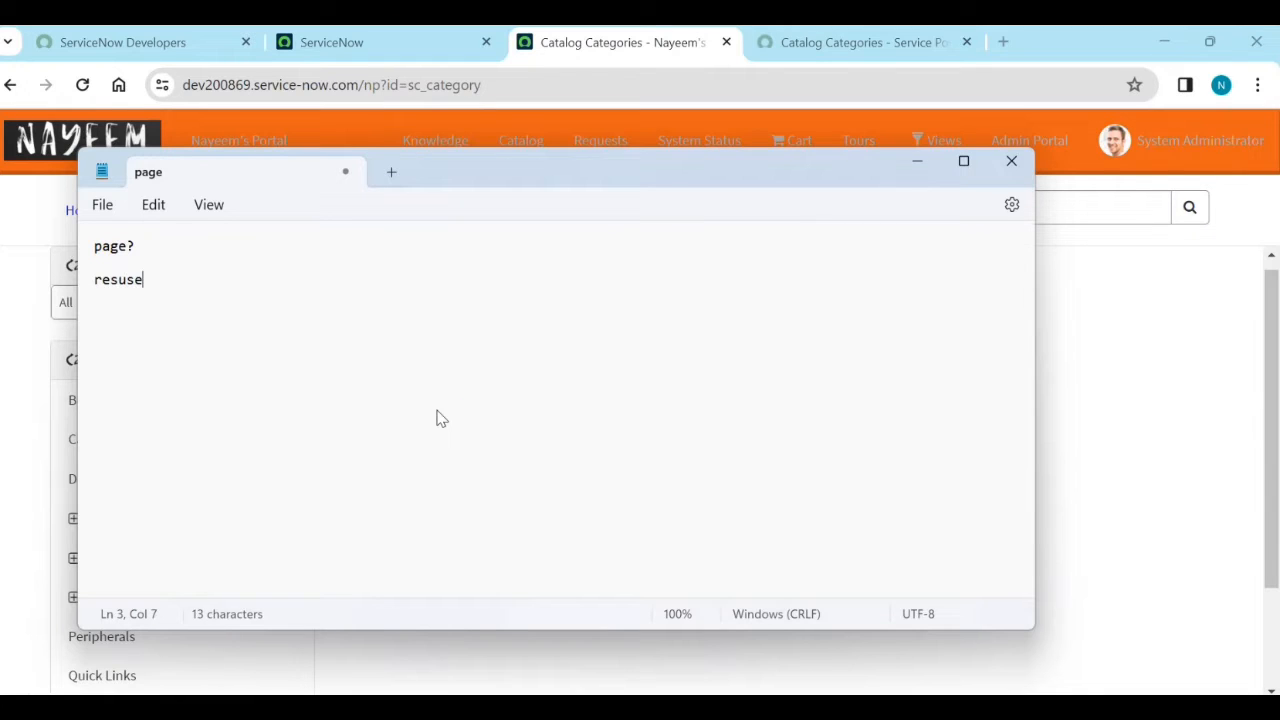
pyautogui.write(' --')
# Step: Minimize the page note and switch to the main ServiceNow instance page in the browser
pyautogui.hotkey('alt', 'Tab')
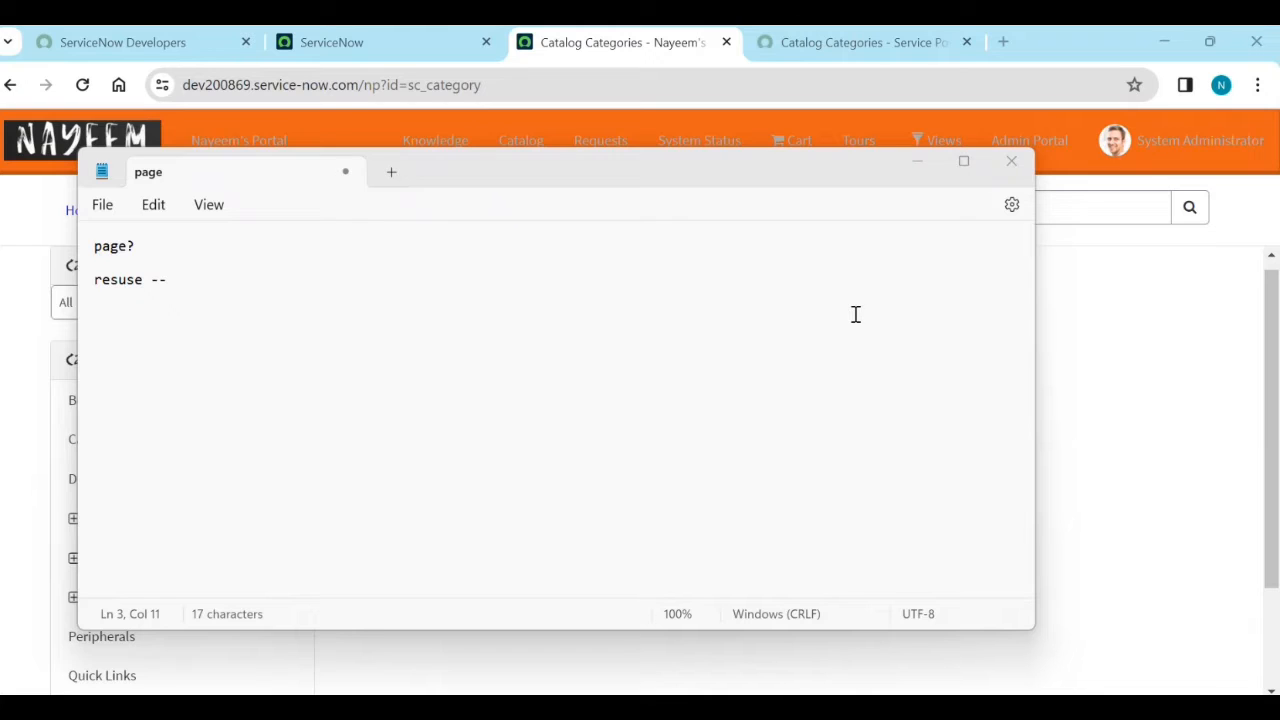
pyautogui.click(914, 163)
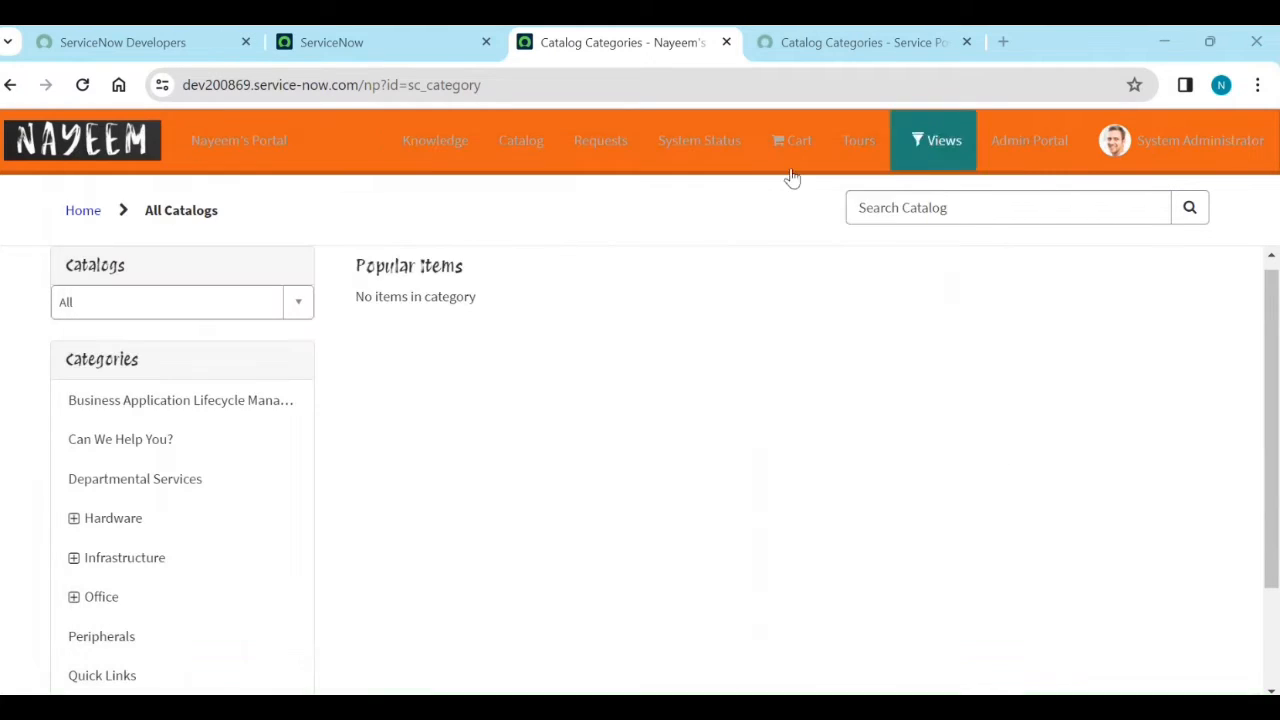
pyautogui.click(356, 50)
pyautogui.click(272, 142)
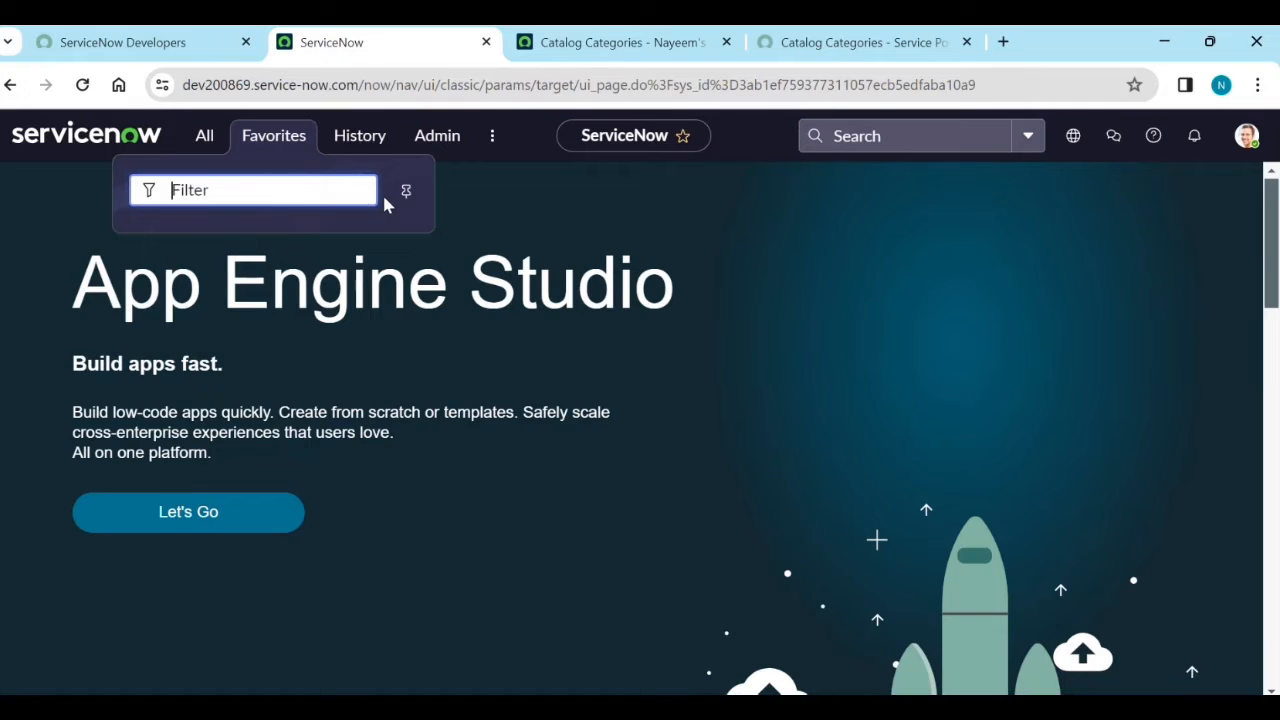
pyautogui.click(283, 143)
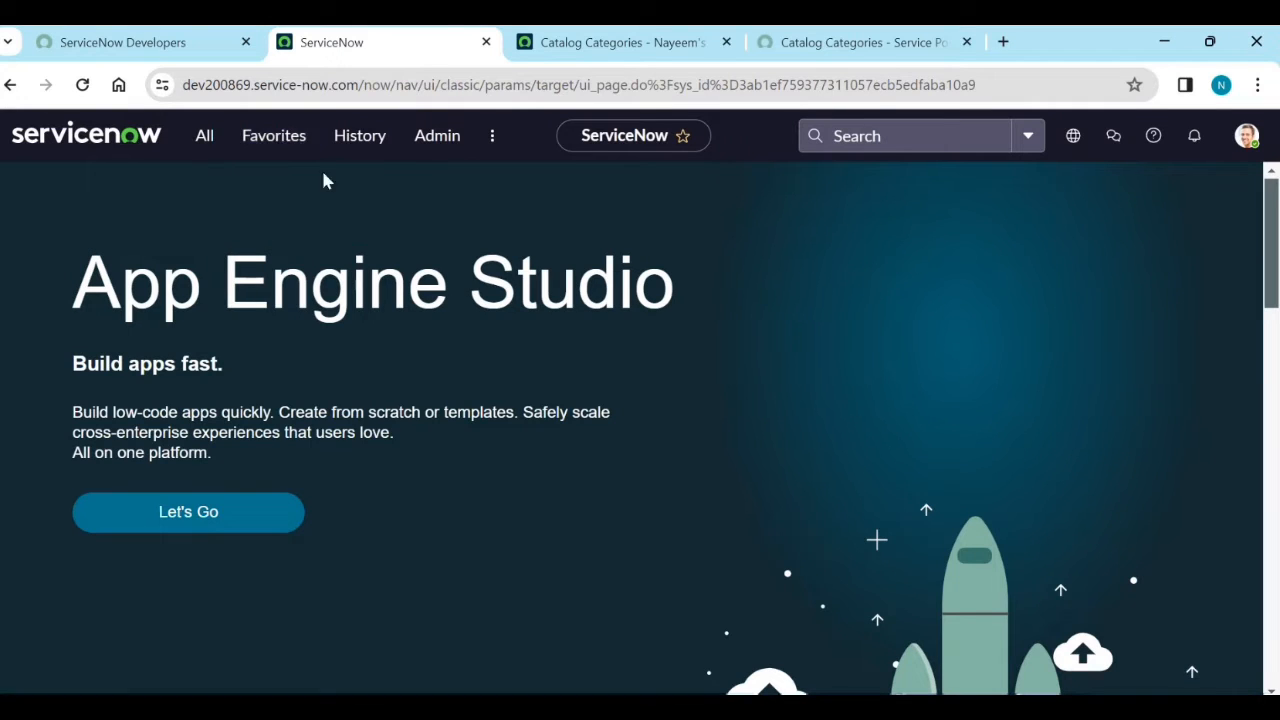
pyautogui.click(297, 151)
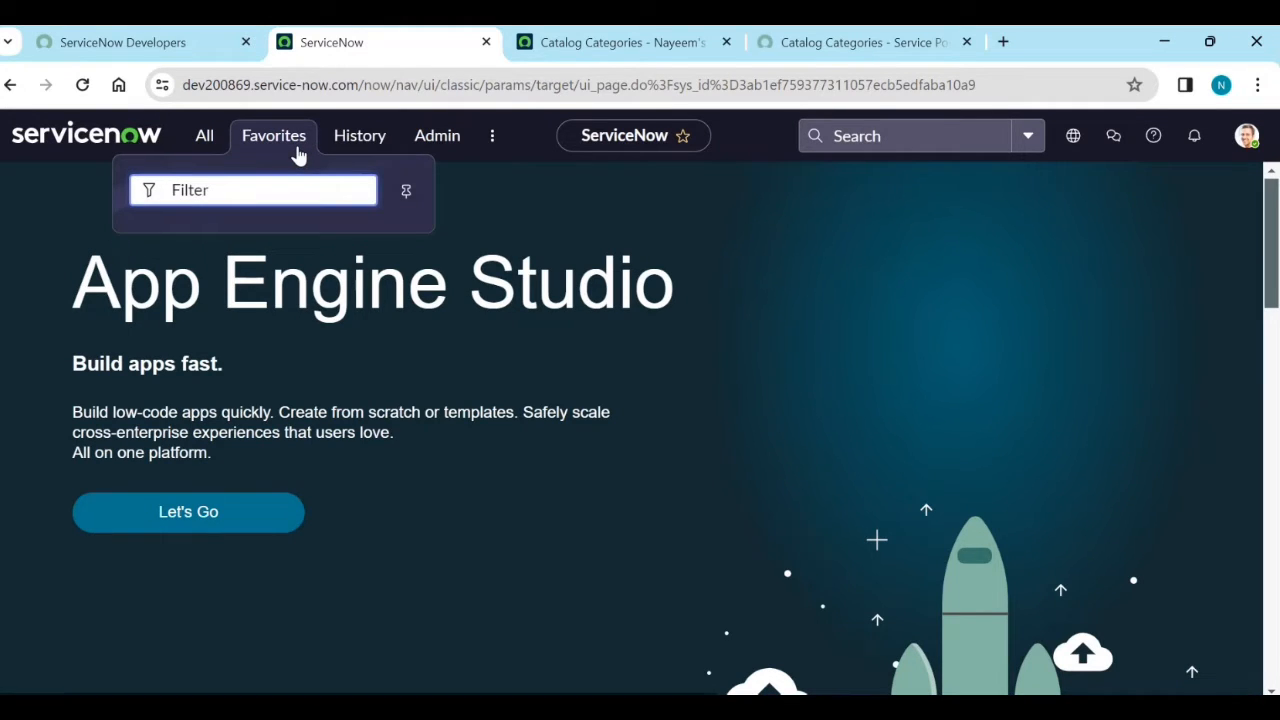
pyautogui.click(297, 151)
pyautogui.click(297, 151)
pyautogui.click(297, 151)
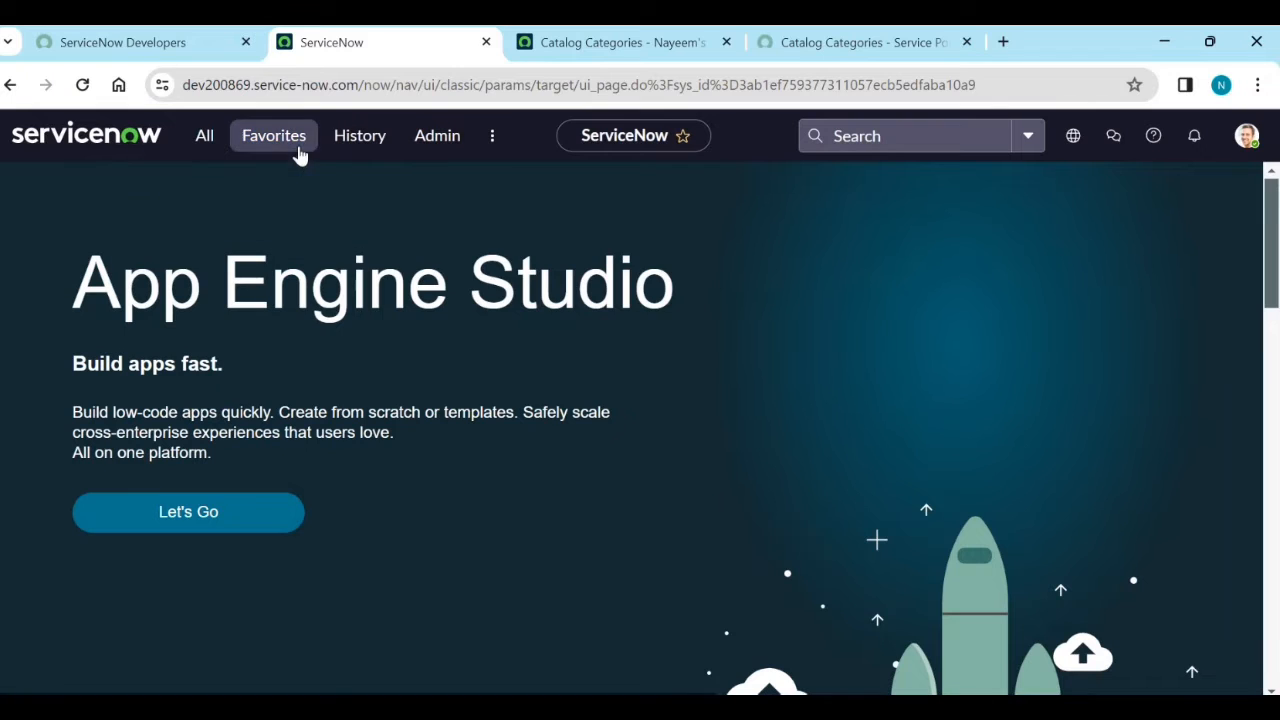
pyautogui.click(298, 150)
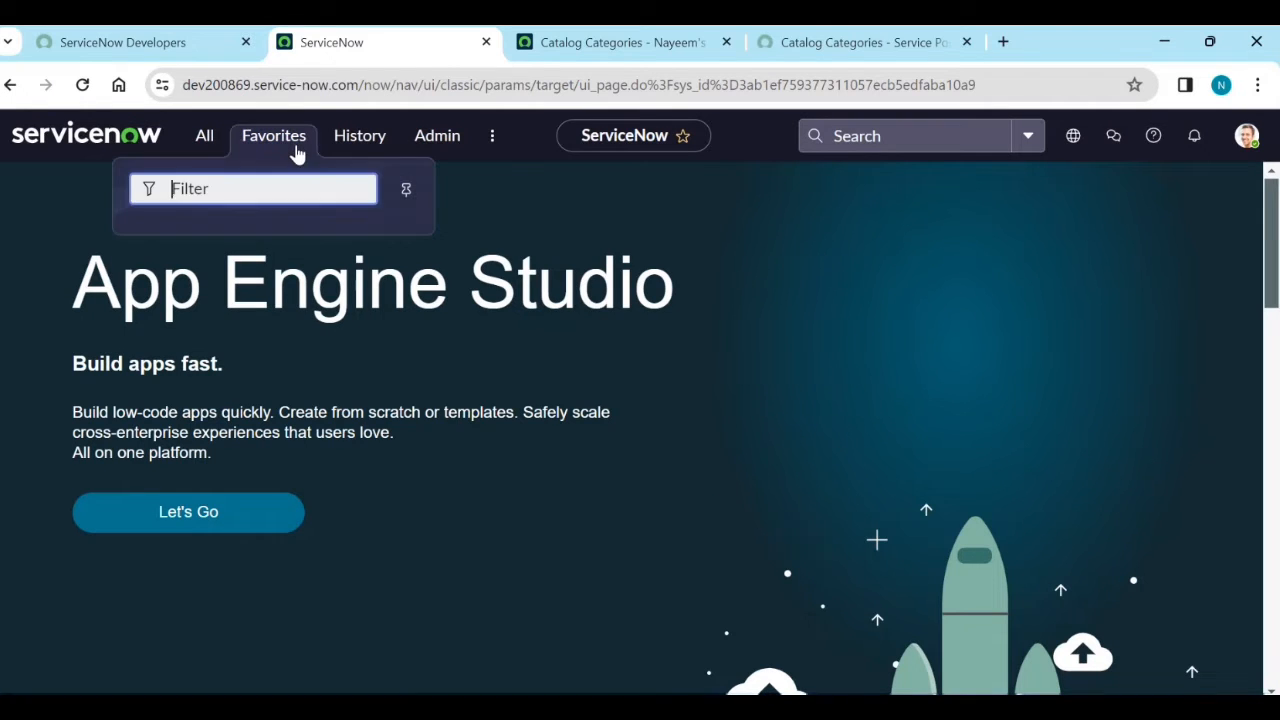
# Step: Search all navigation modules for "service po" and locate the Service Portal section
pyautogui.click(198, 148)
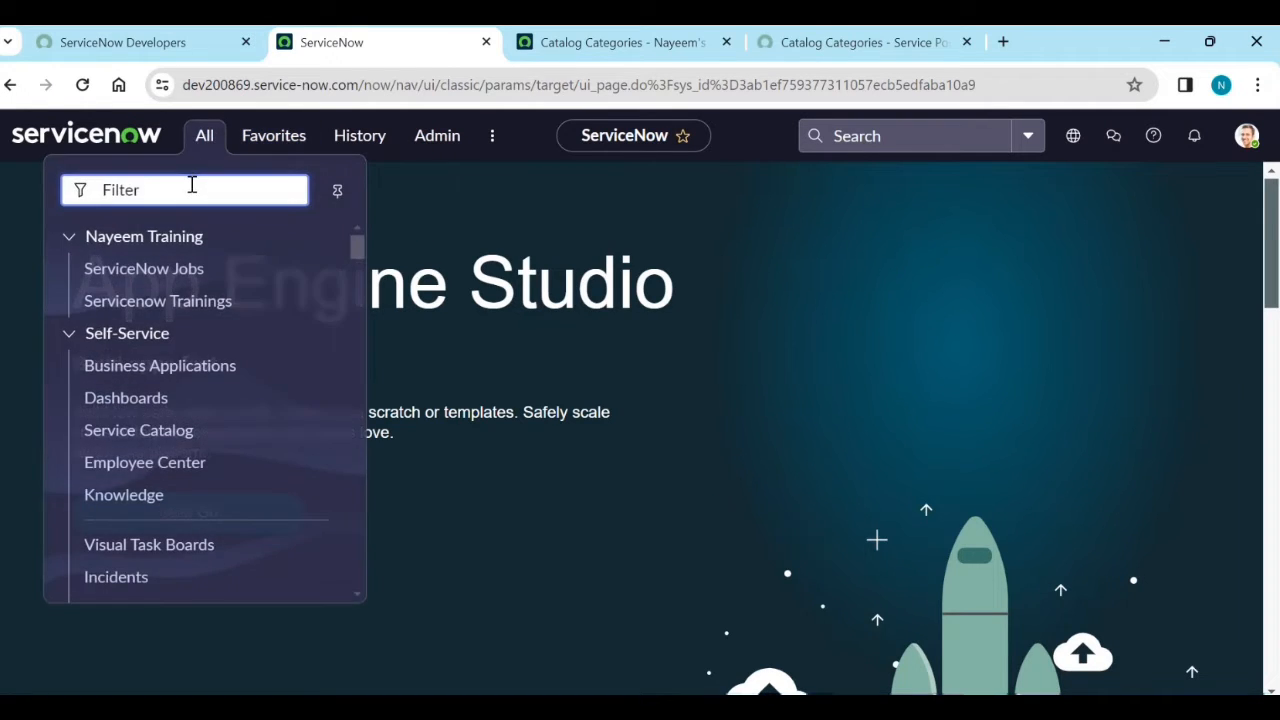
pyautogui.write('service')
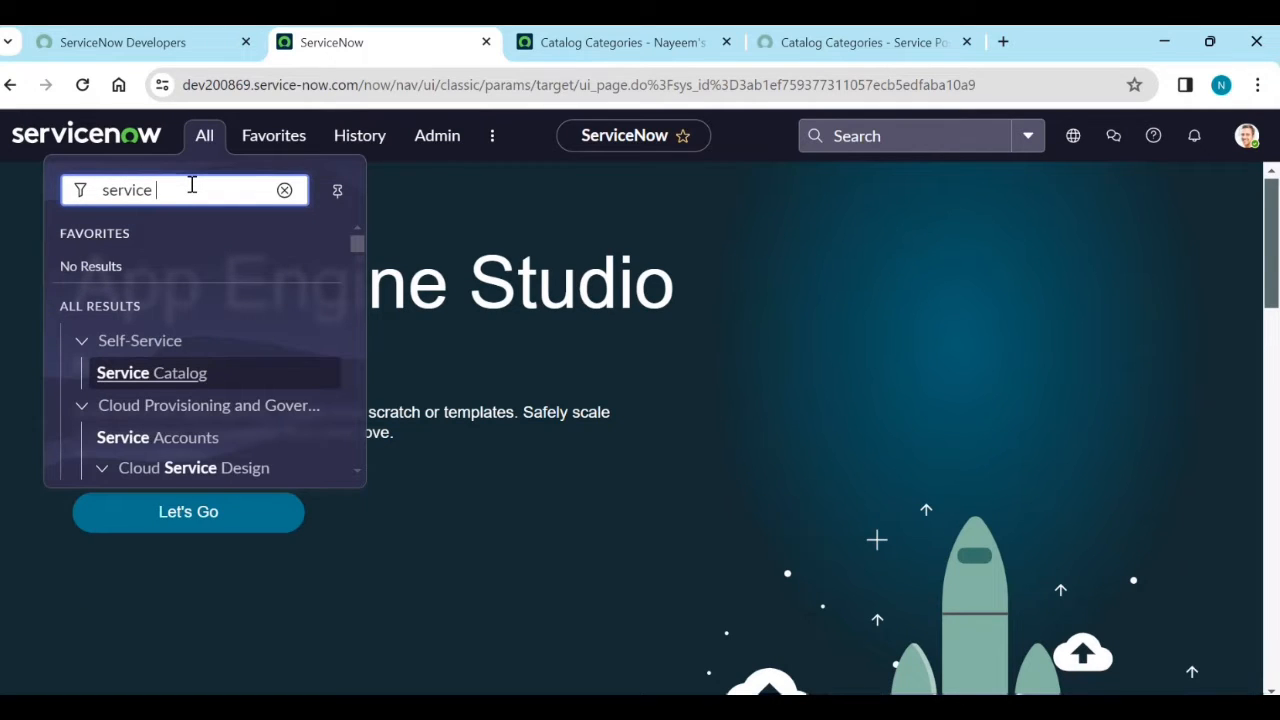
pyautogui.write(' po')
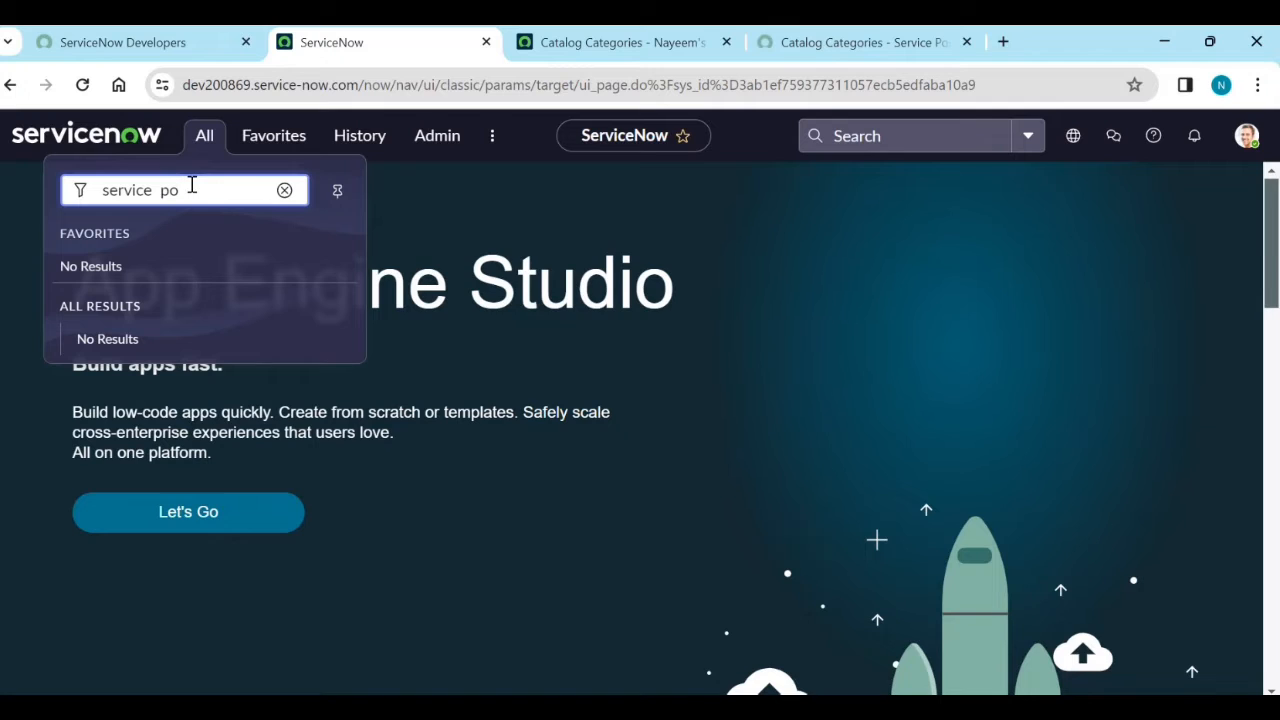
pyautogui.press('BackSpace')
pyautogui.press('BackSpace')
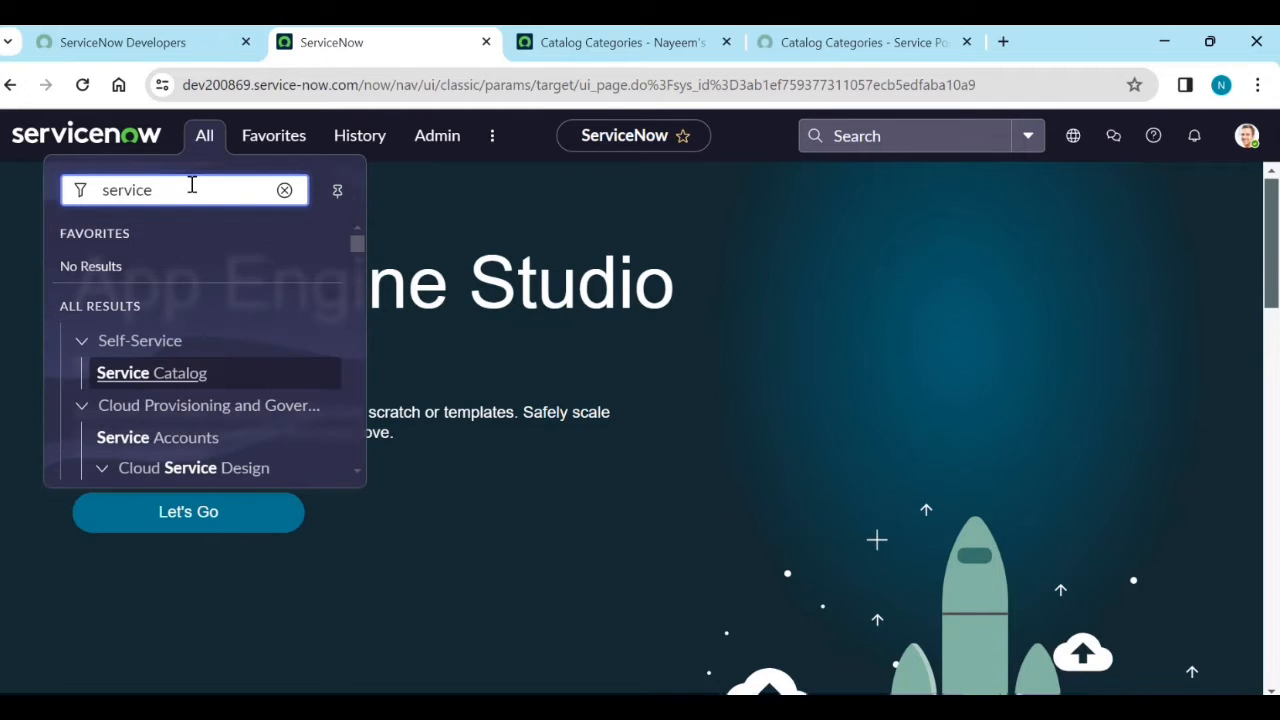
pyautogui.write('po')
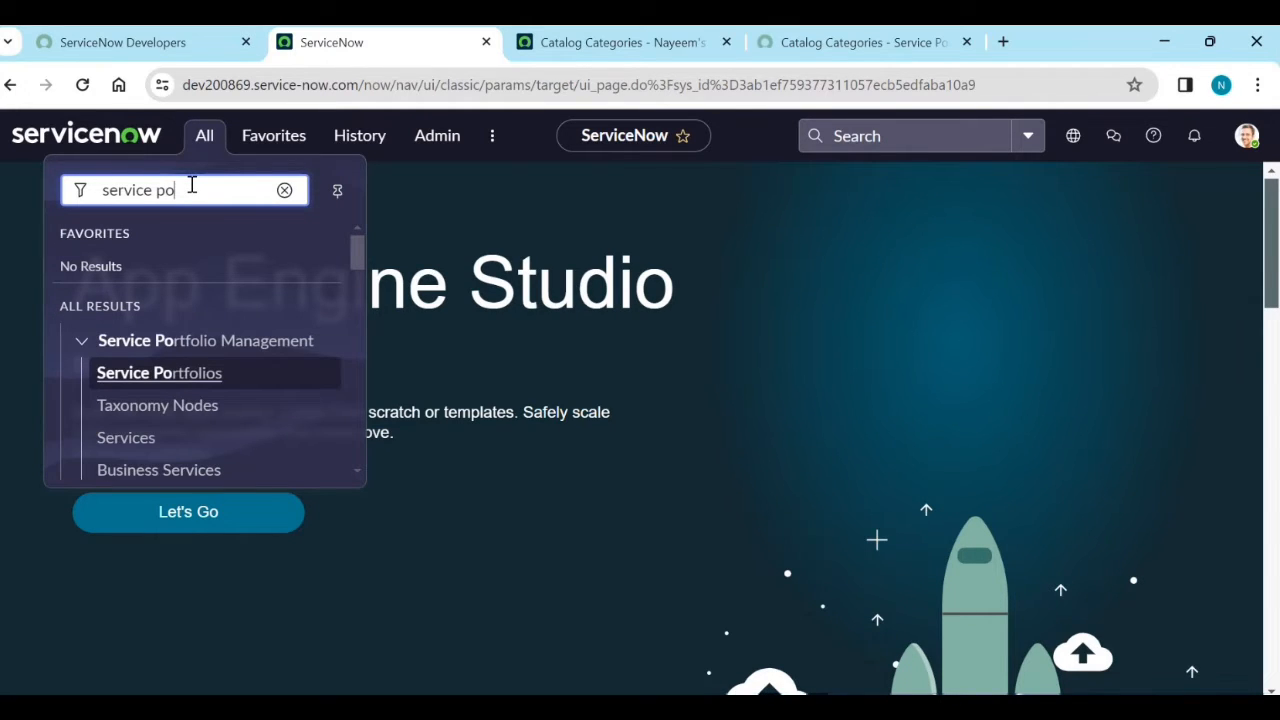
pyautogui.scroll(-3, 150, 395)
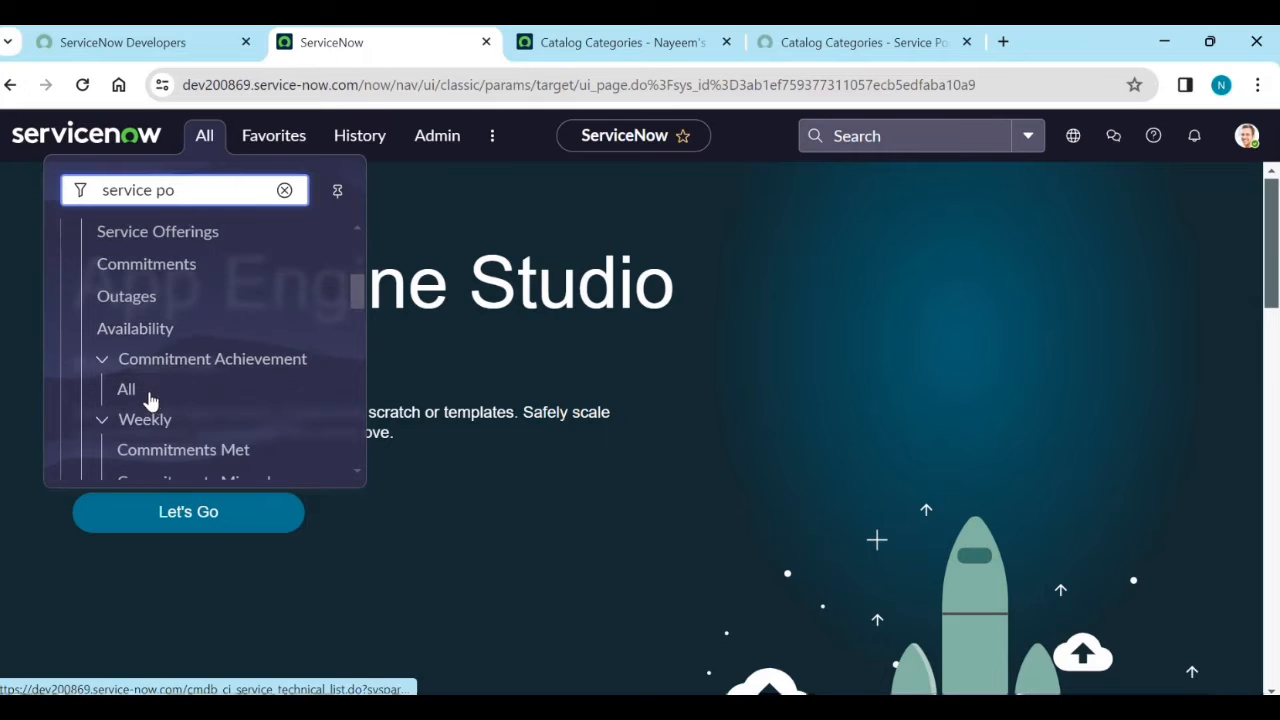
pyautogui.scroll(-10, 150, 398)
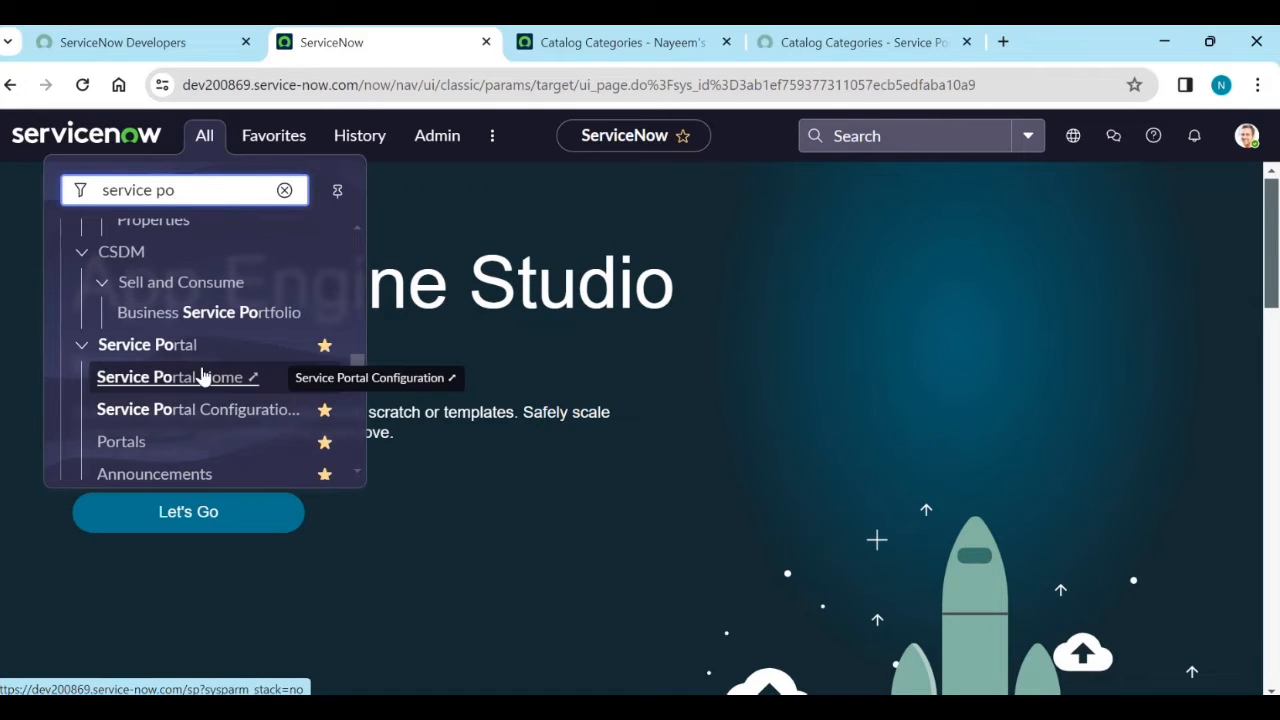
# Step: Reload the ServiceNow page and open Service Portal Configuration from the favorites
pyautogui.click(283, 142)
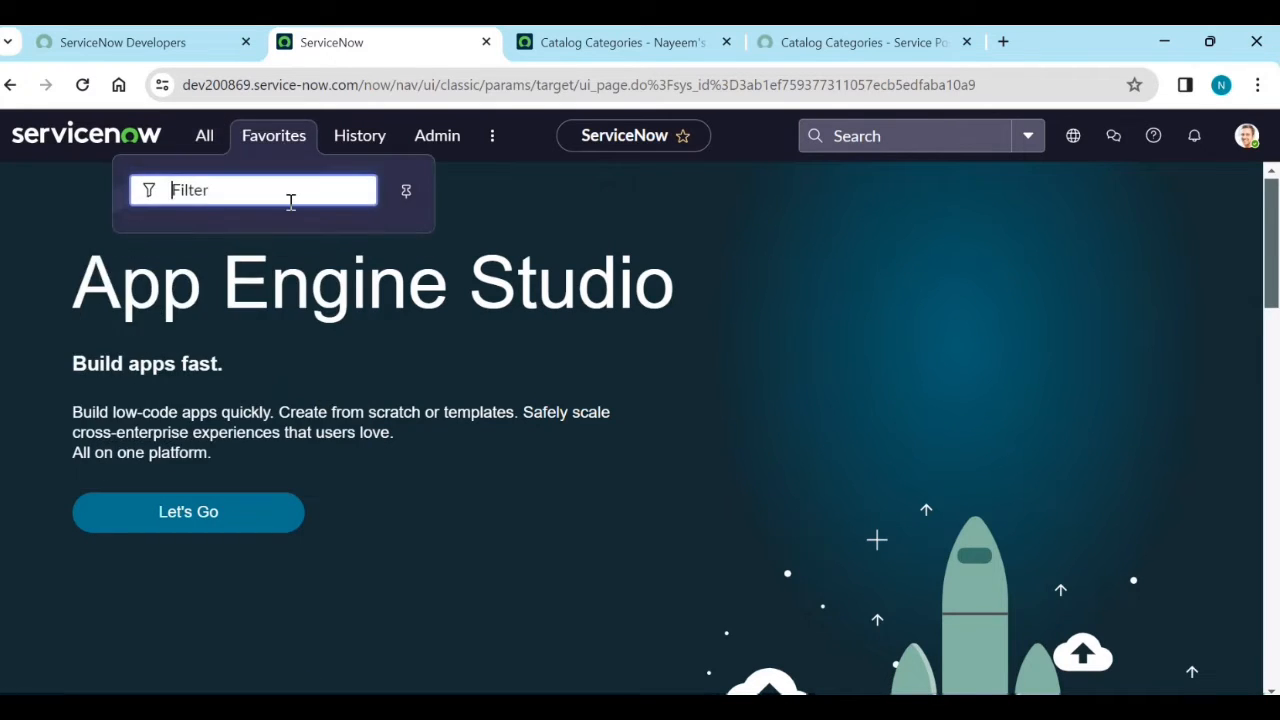
pyautogui.click(86, 88)
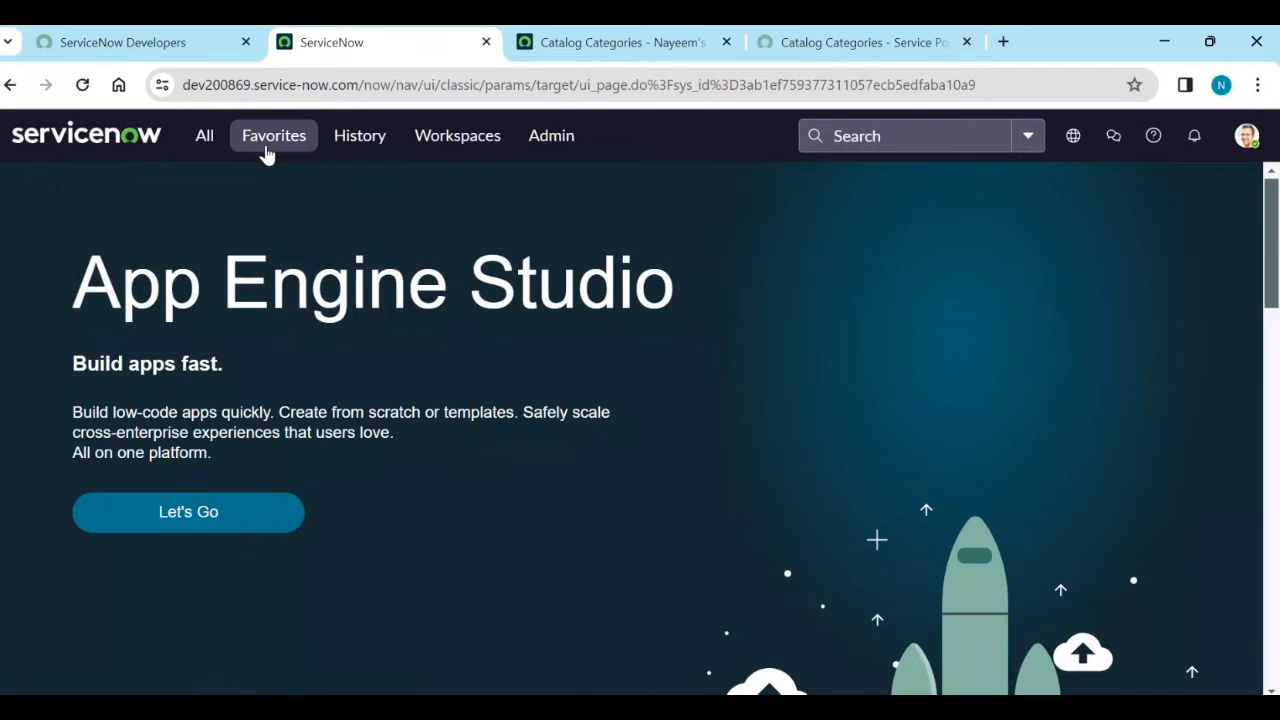
pyautogui.click(267, 150)
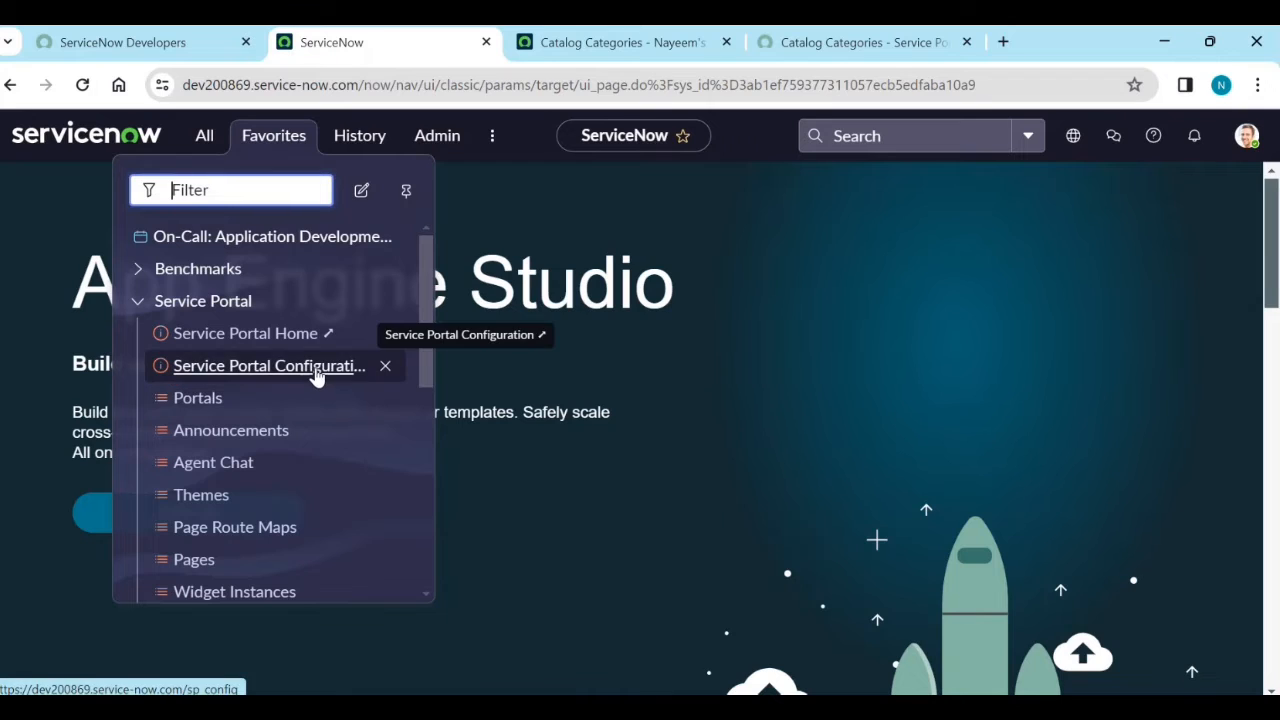
pyautogui.click(262, 372)
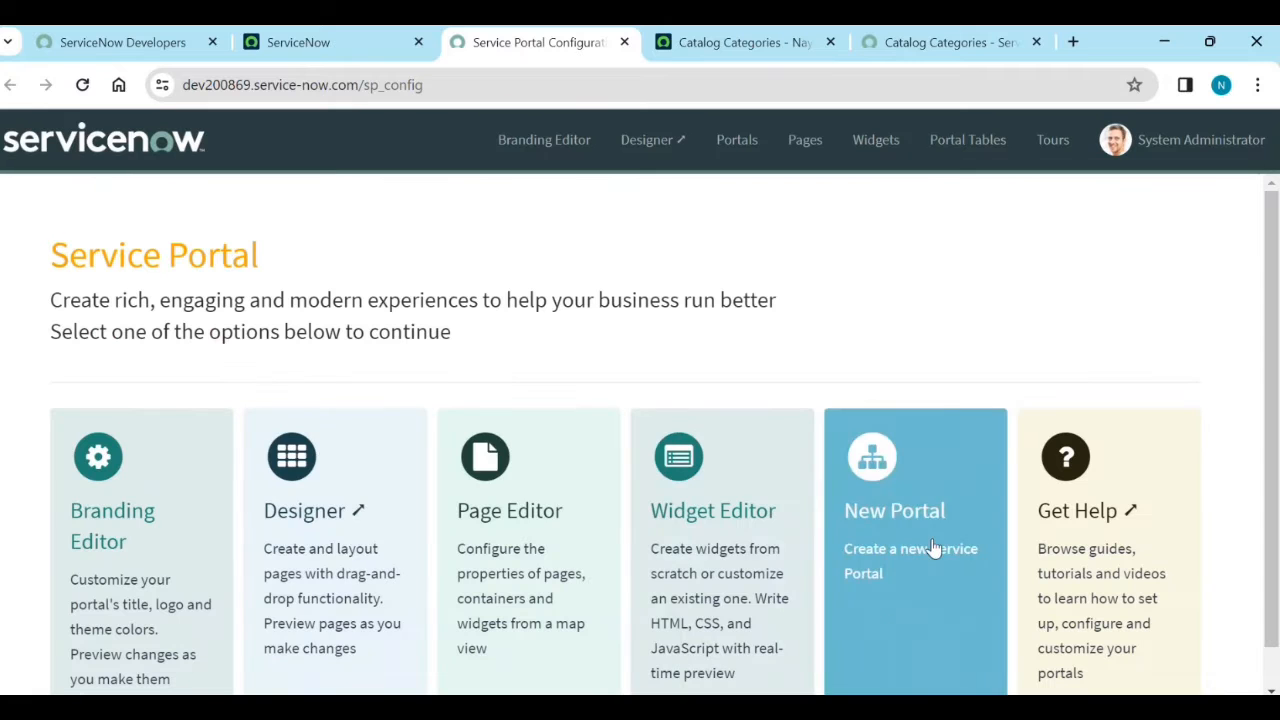
# Step: Open the Service Portal Designer and look through the existing portal pages with their titles and IDs
pyautogui.click(277, 570)
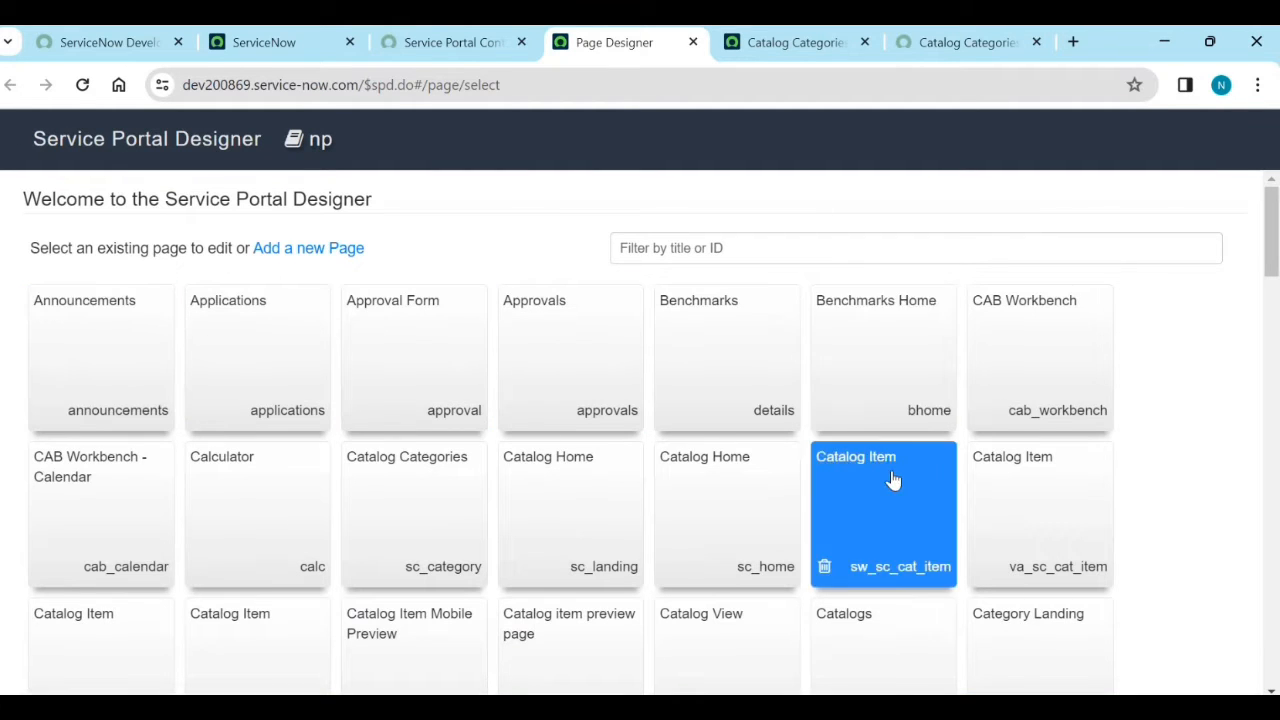
pyautogui.scroll(-2, 469, 578)
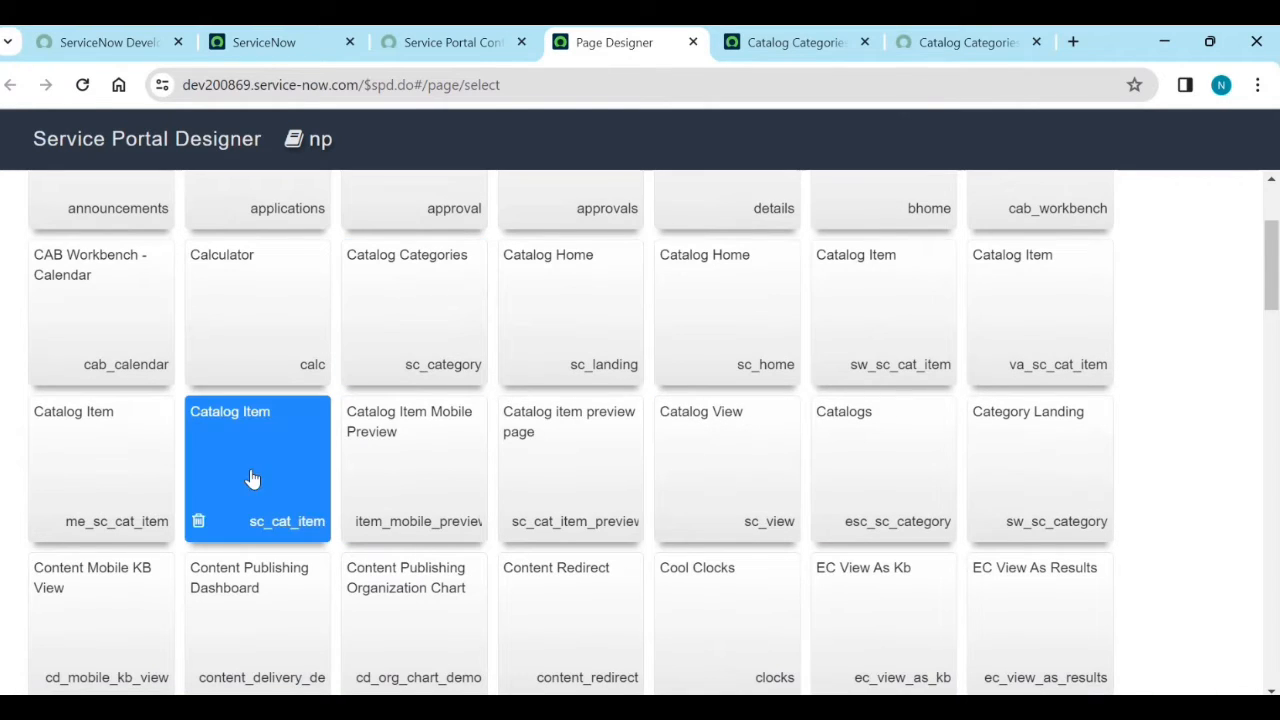
pyautogui.scroll(1, 276, 456)
pyautogui.scroll(2, 276, 456)
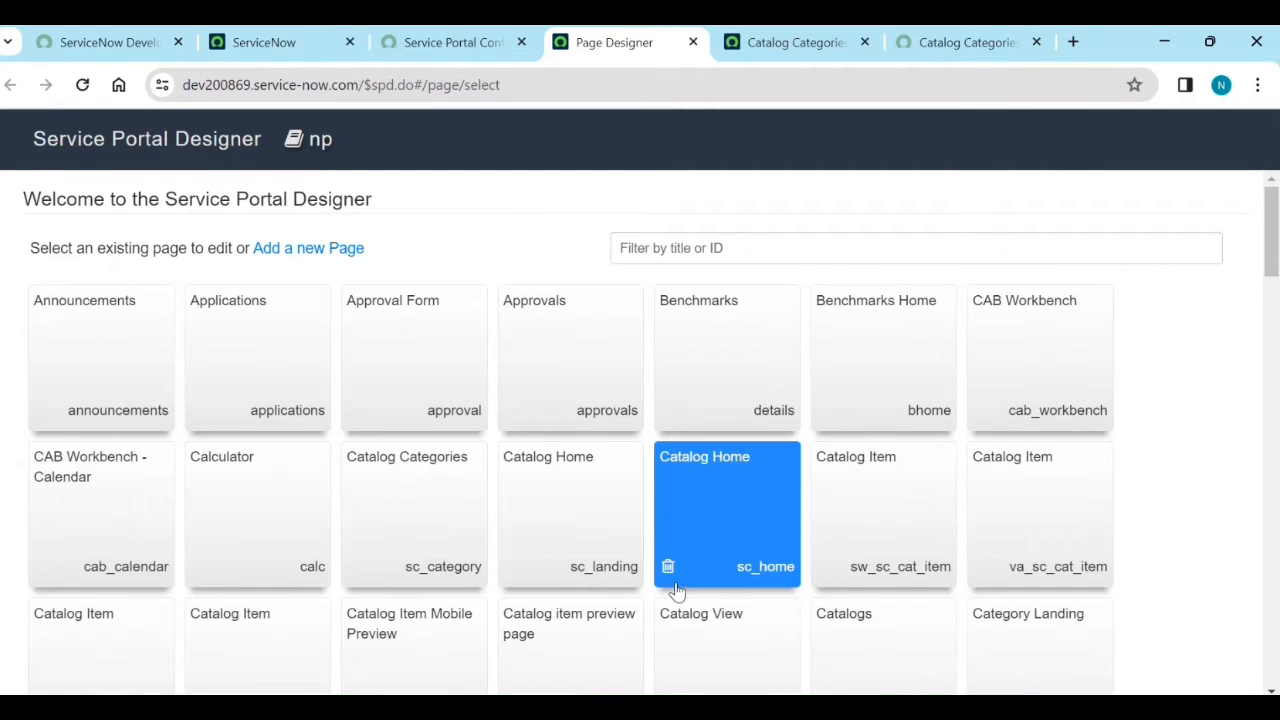
# Step: Filter the designer's pages by "approv", view the Approvals page in the editor and return to the page list
pyautogui.click(661, 236)
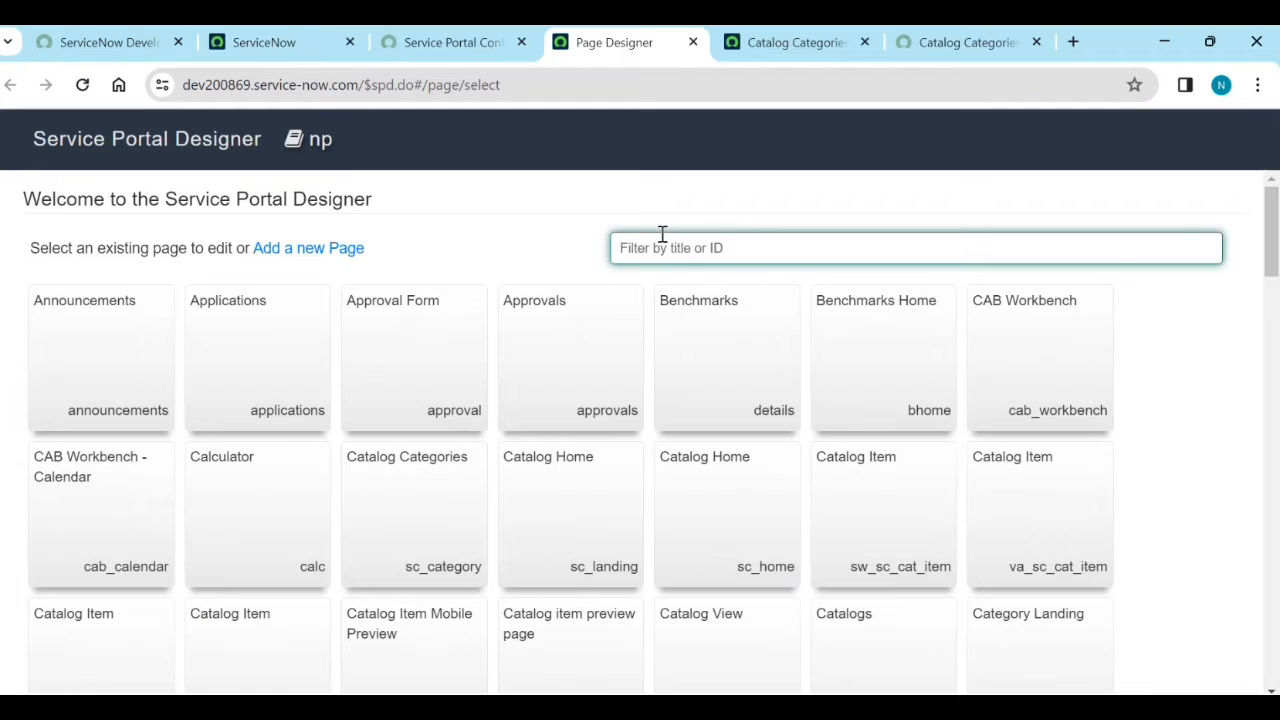
pyautogui.write('approv')
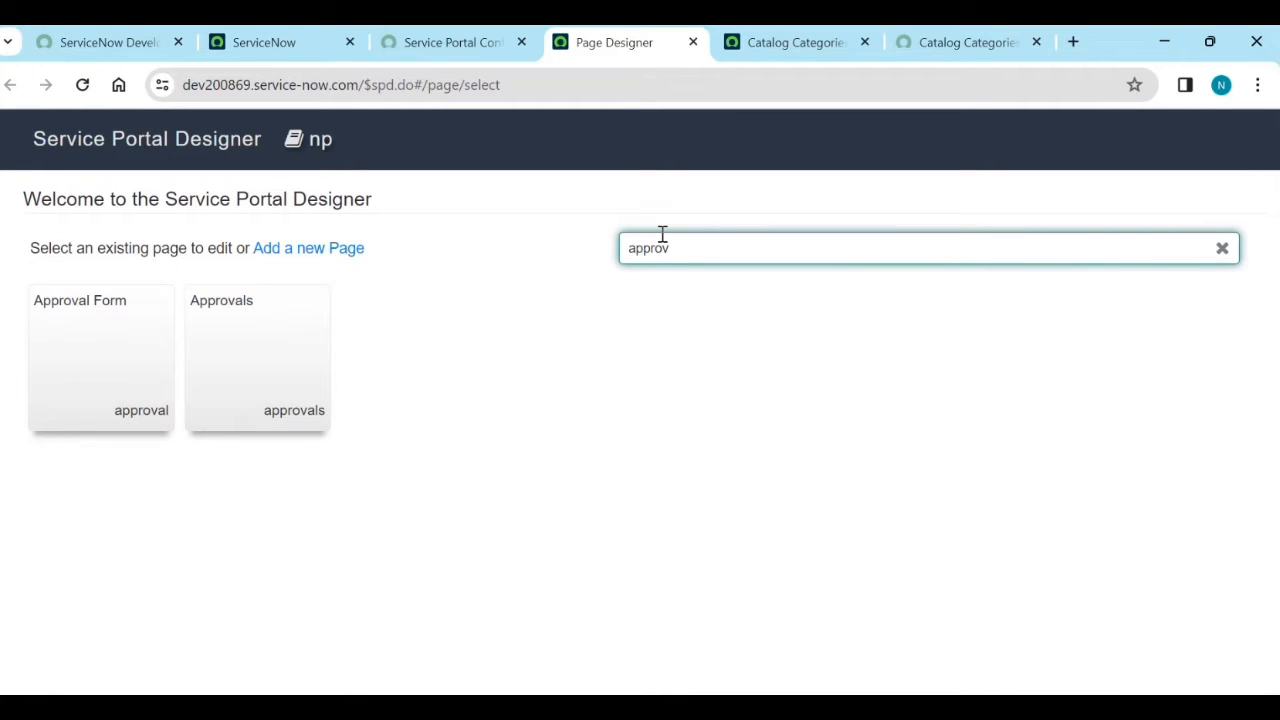
pyautogui.click(237, 400)
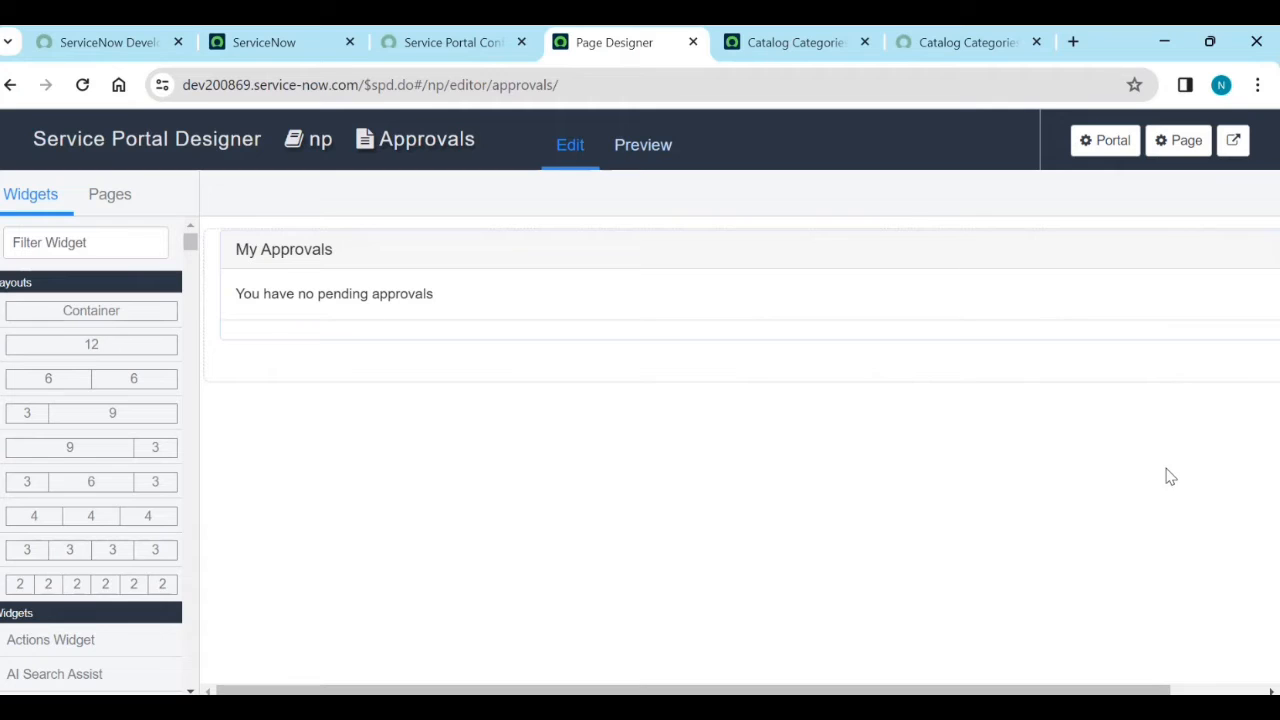
pyautogui.click(10, 85)
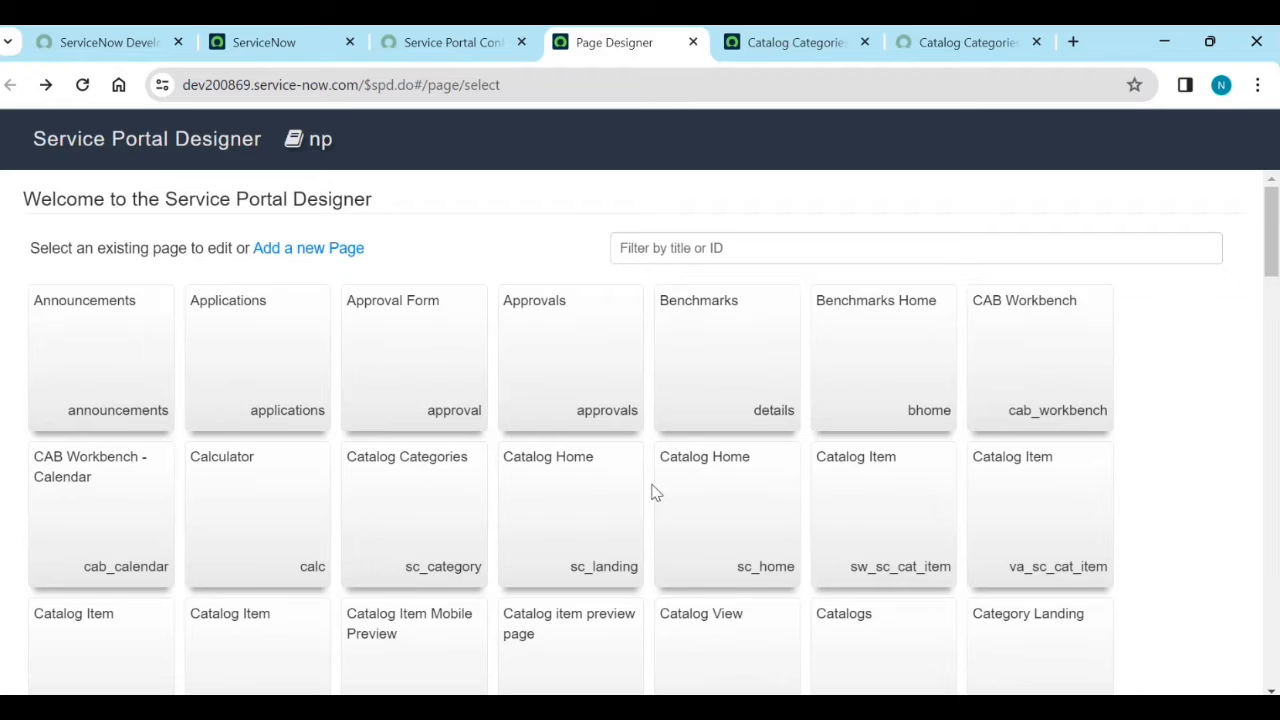
# Step: Open the Approvals page in the editor, check the portal selection and page lists, and return to the editor
pyautogui.click(589, 402)
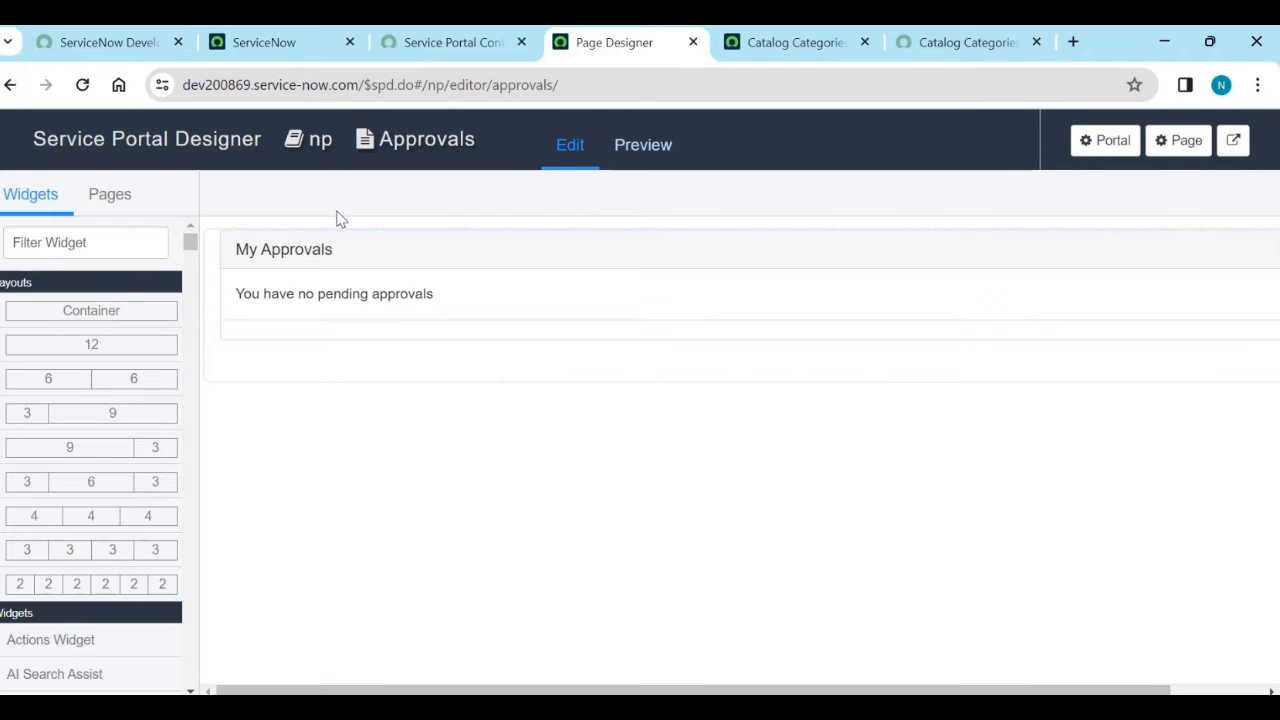
pyautogui.click(308, 148)
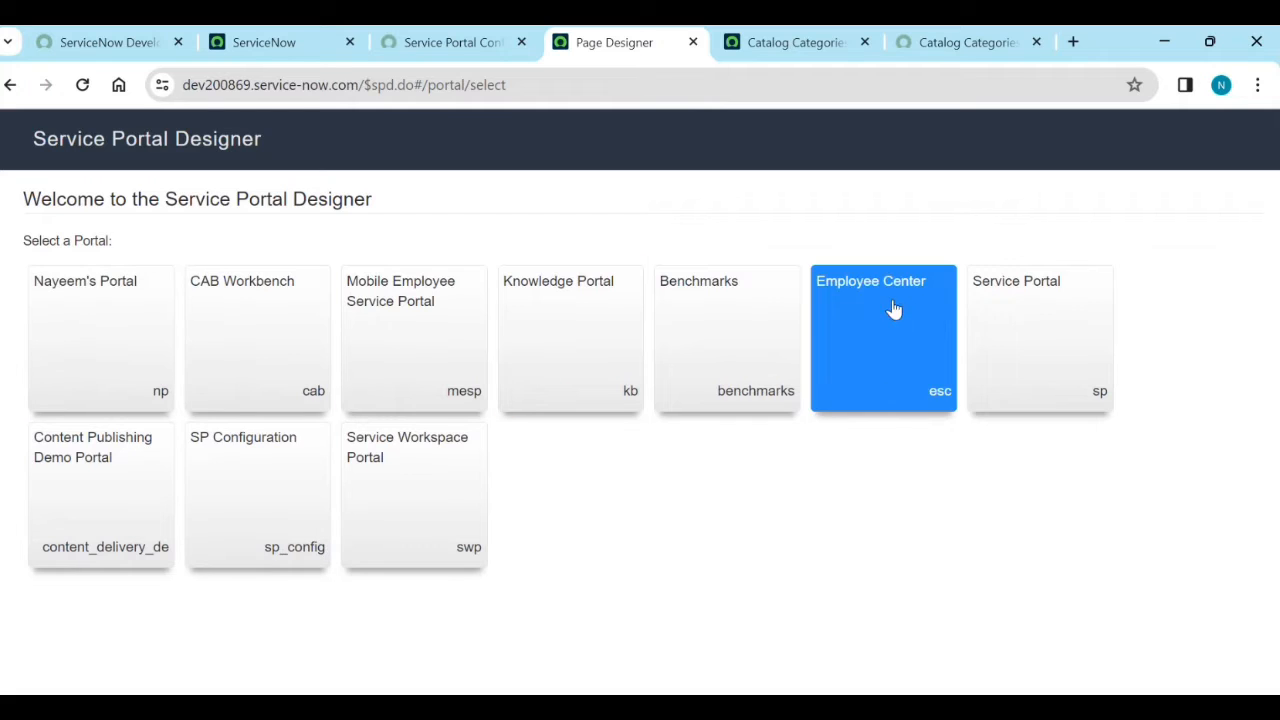
pyautogui.click(12, 84)
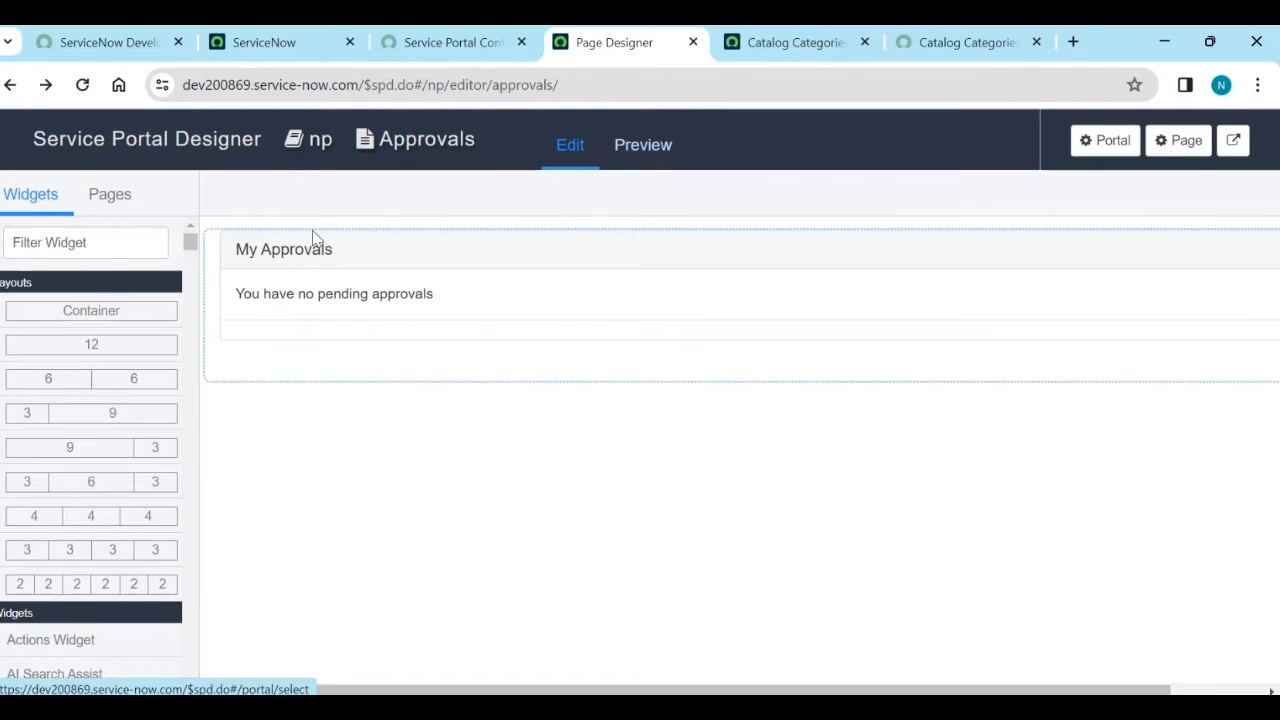
pyautogui.click(417, 148)
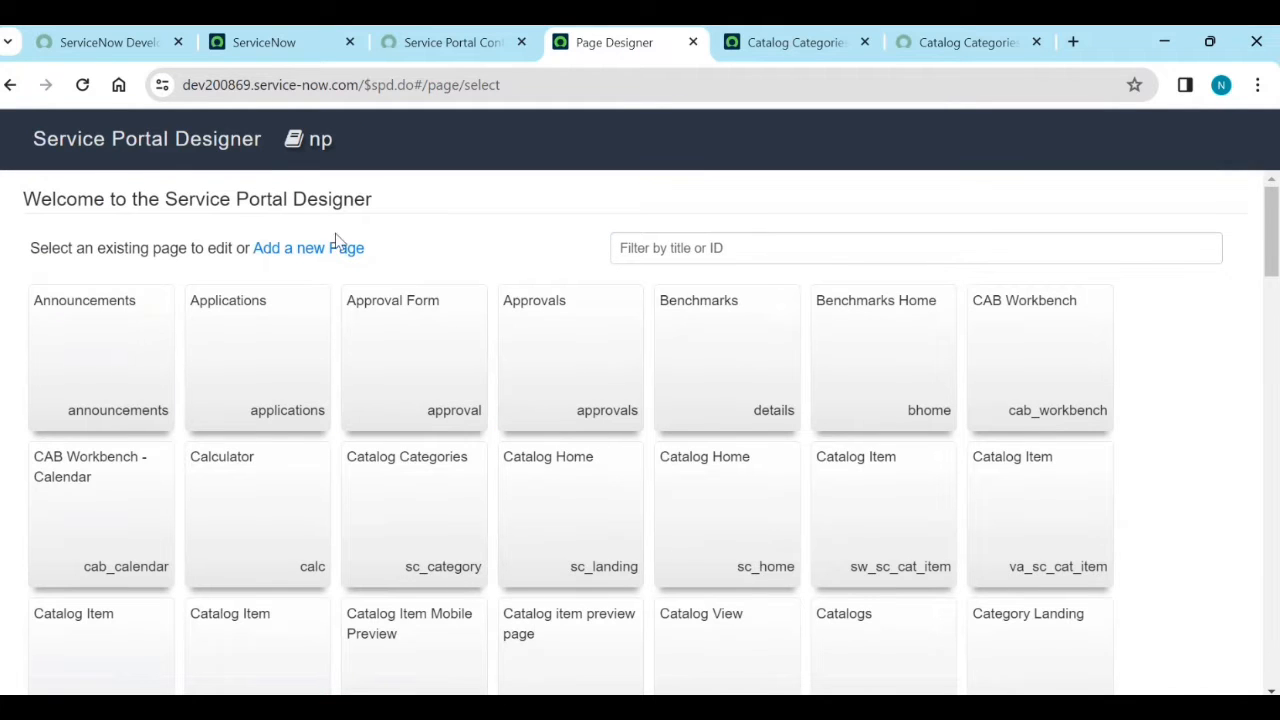
pyautogui.click(10, 85)
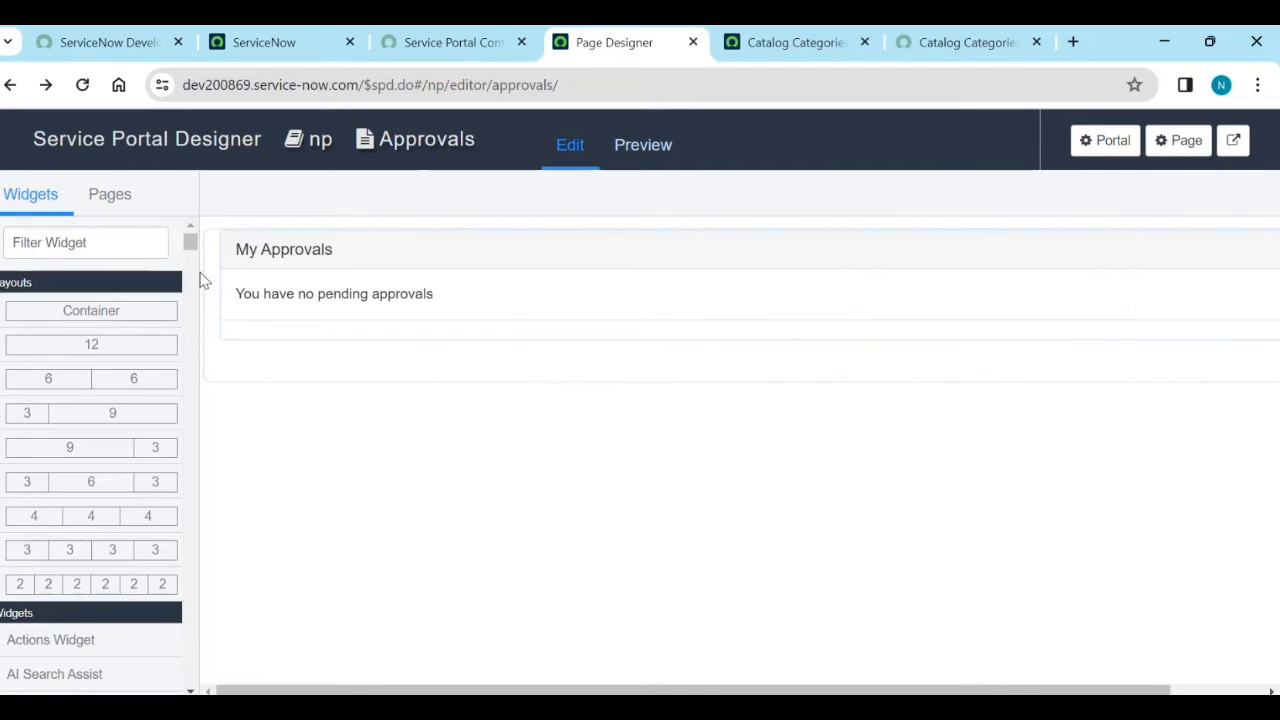
# Step: Preview the Approvals page in desktop, tablet and mobile views, and return to editing
pyautogui.click(634, 150)
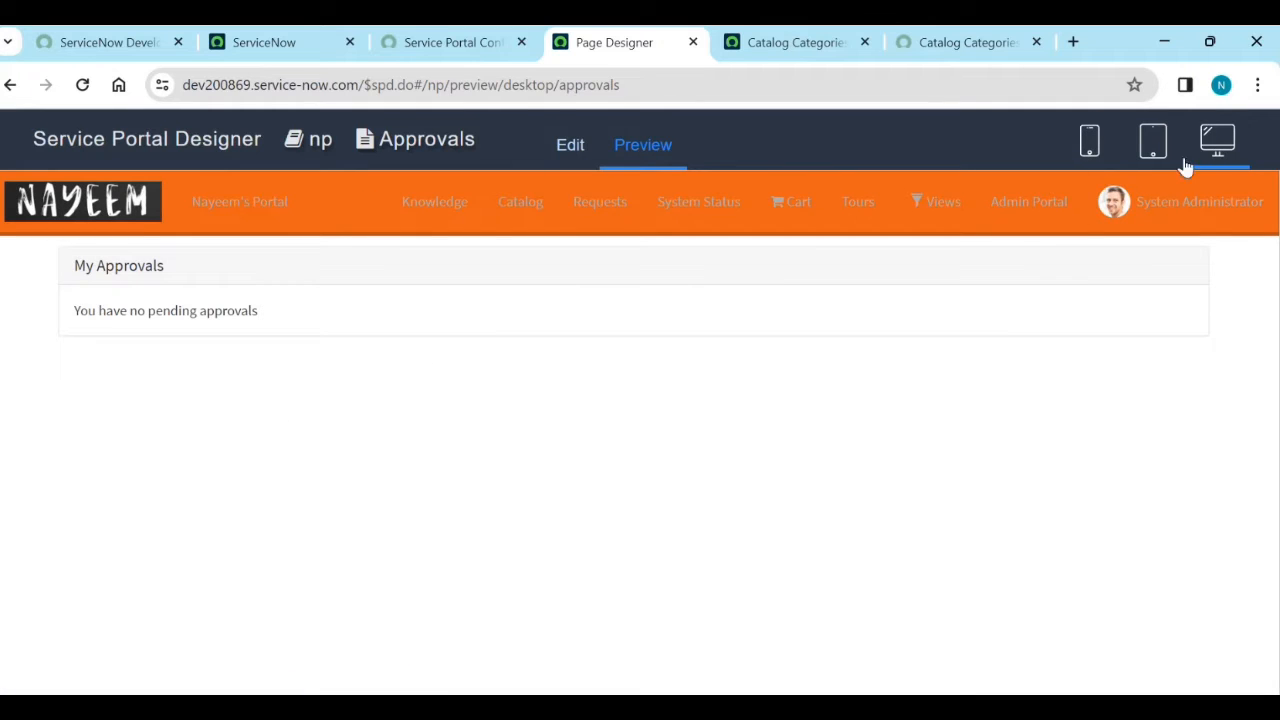
pyautogui.click(1150, 152)
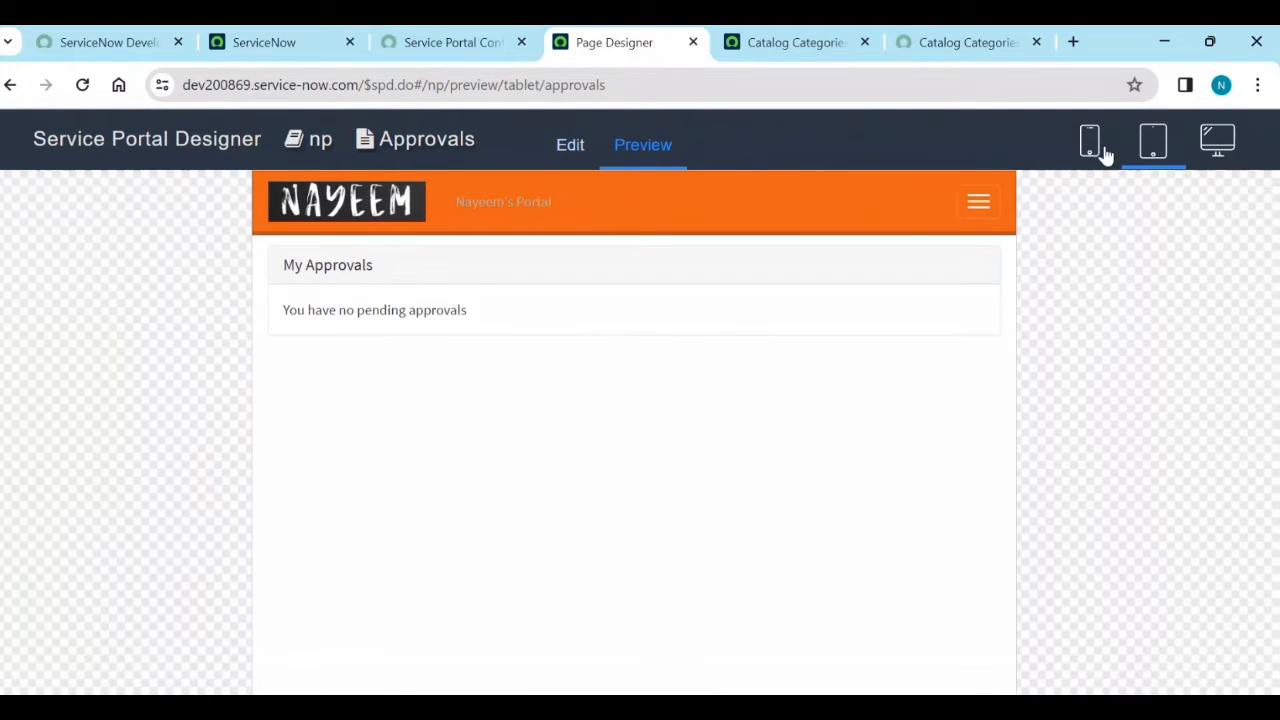
pyautogui.click(1100, 150)
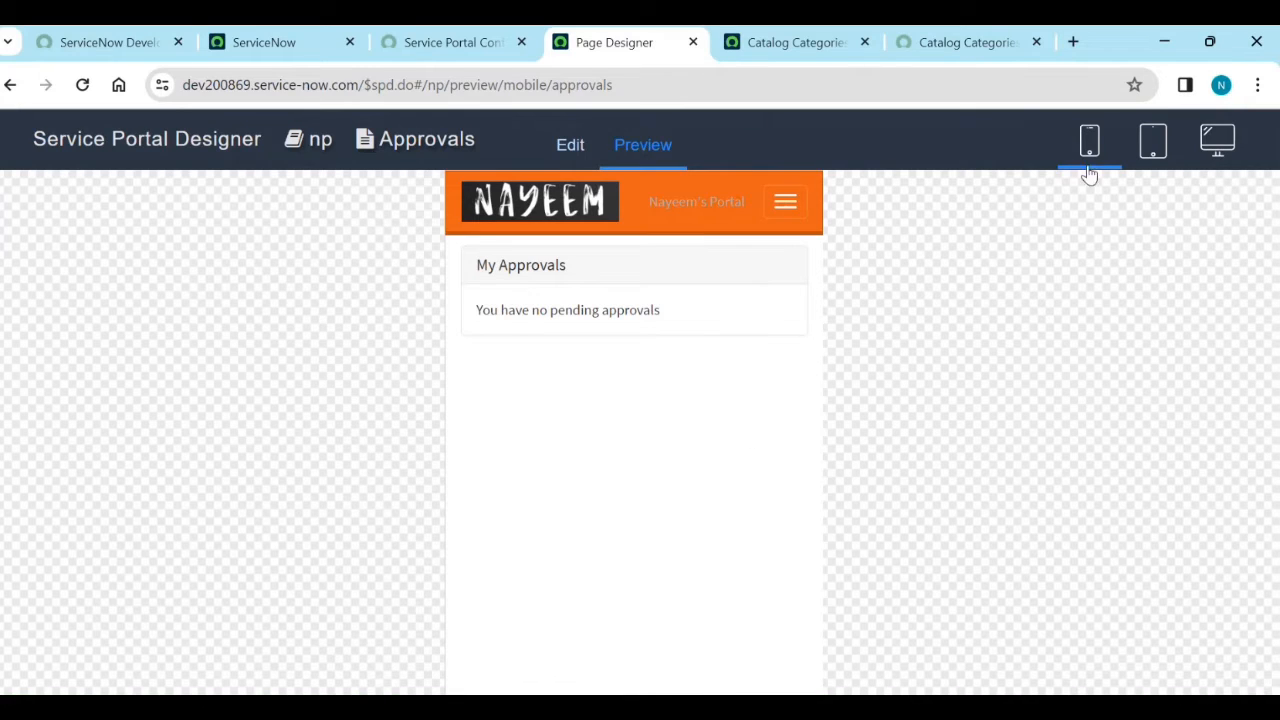
pyautogui.click(1152, 158)
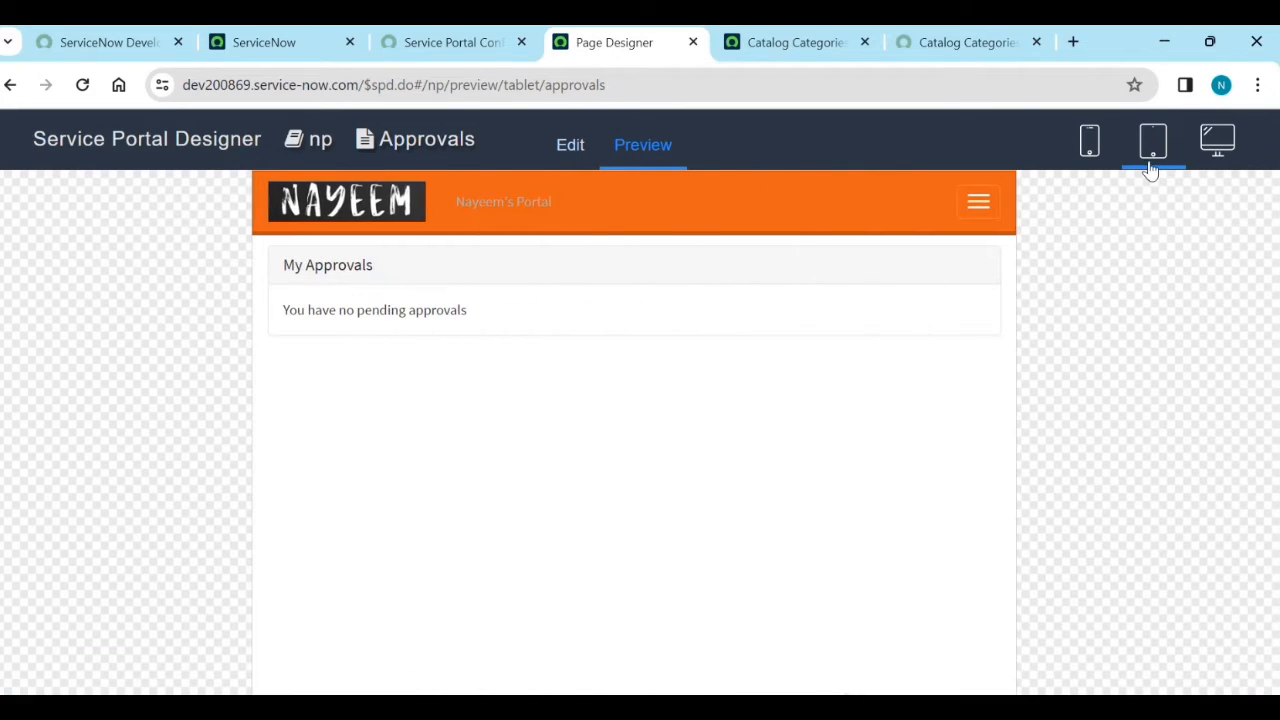
pyautogui.click(1220, 160)
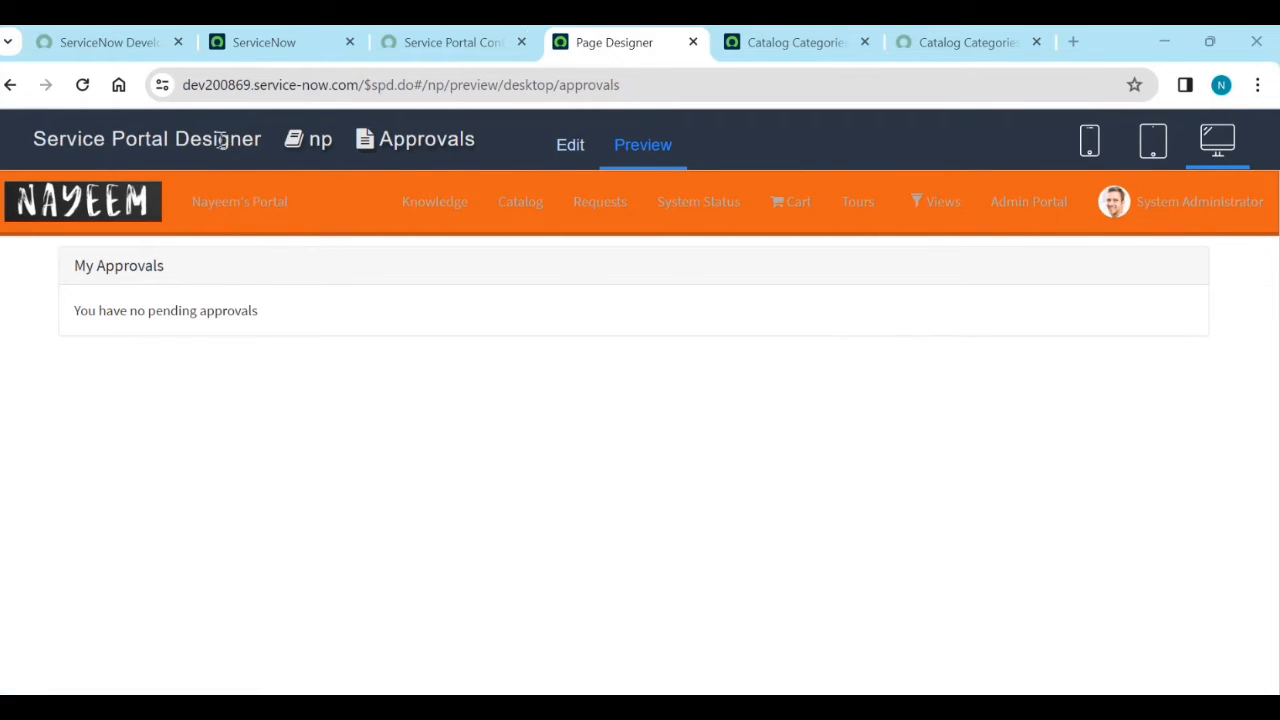
pyautogui.click(566, 166)
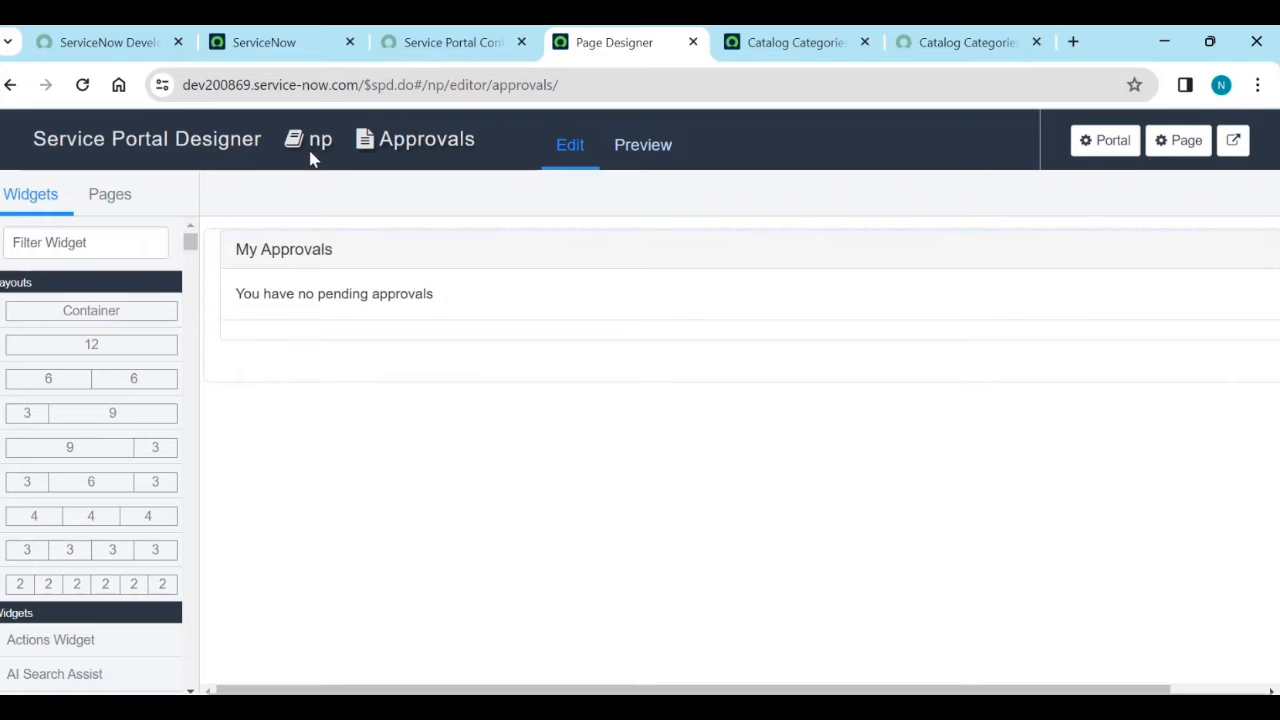
# Step: Review the np portal's settings down to the AI Search options and save them without edits
pyautogui.click(1089, 157)
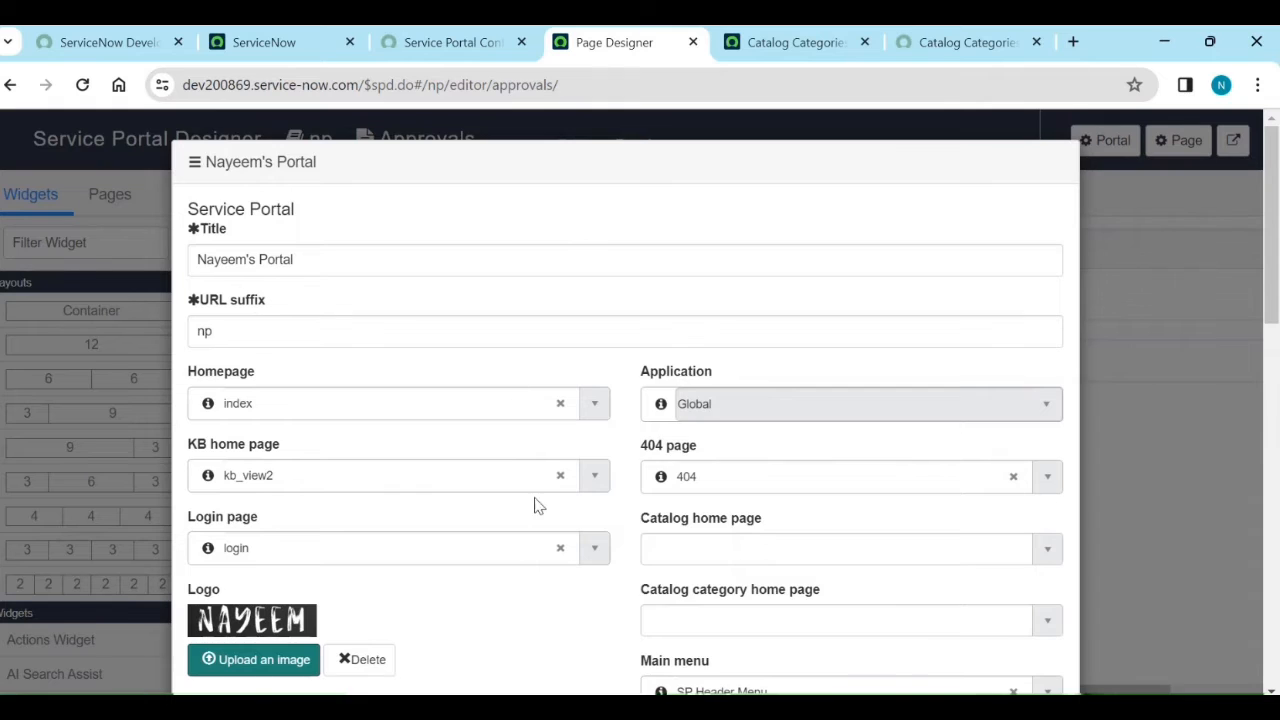
pyautogui.scroll(-5, 540, 530)
pyautogui.scroll(-6, 546, 585)
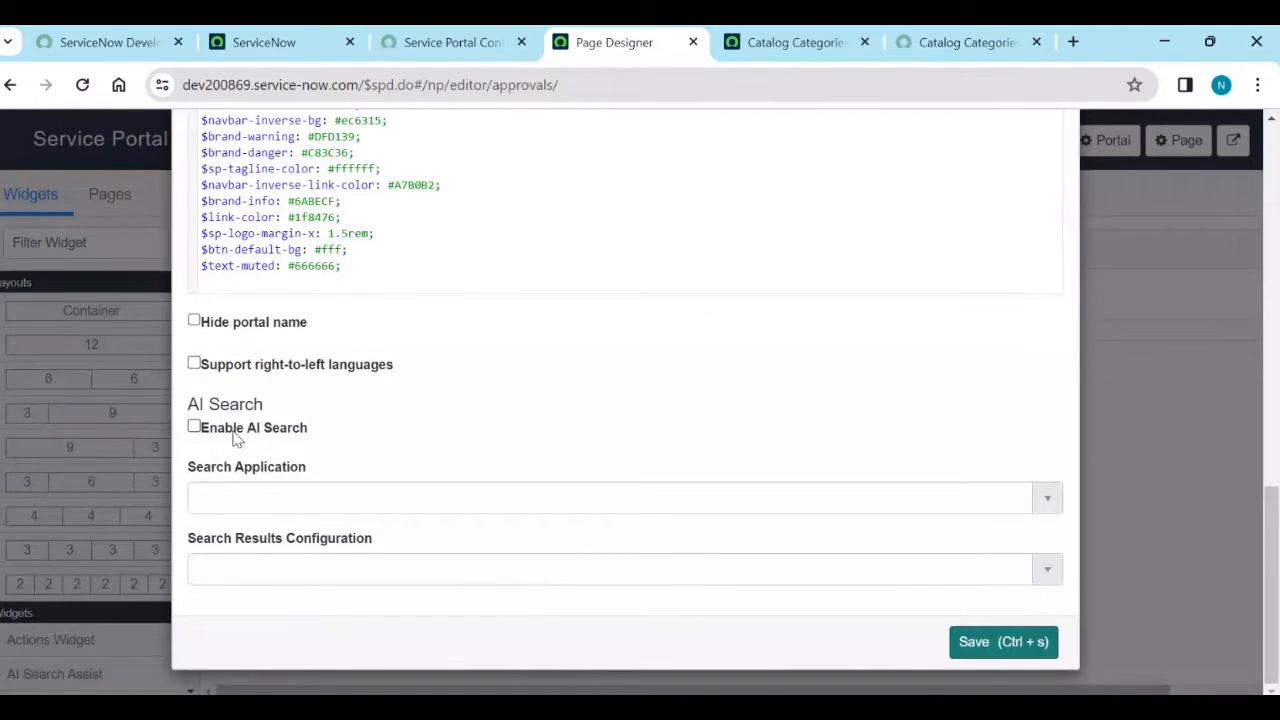
pyautogui.click(975, 641)
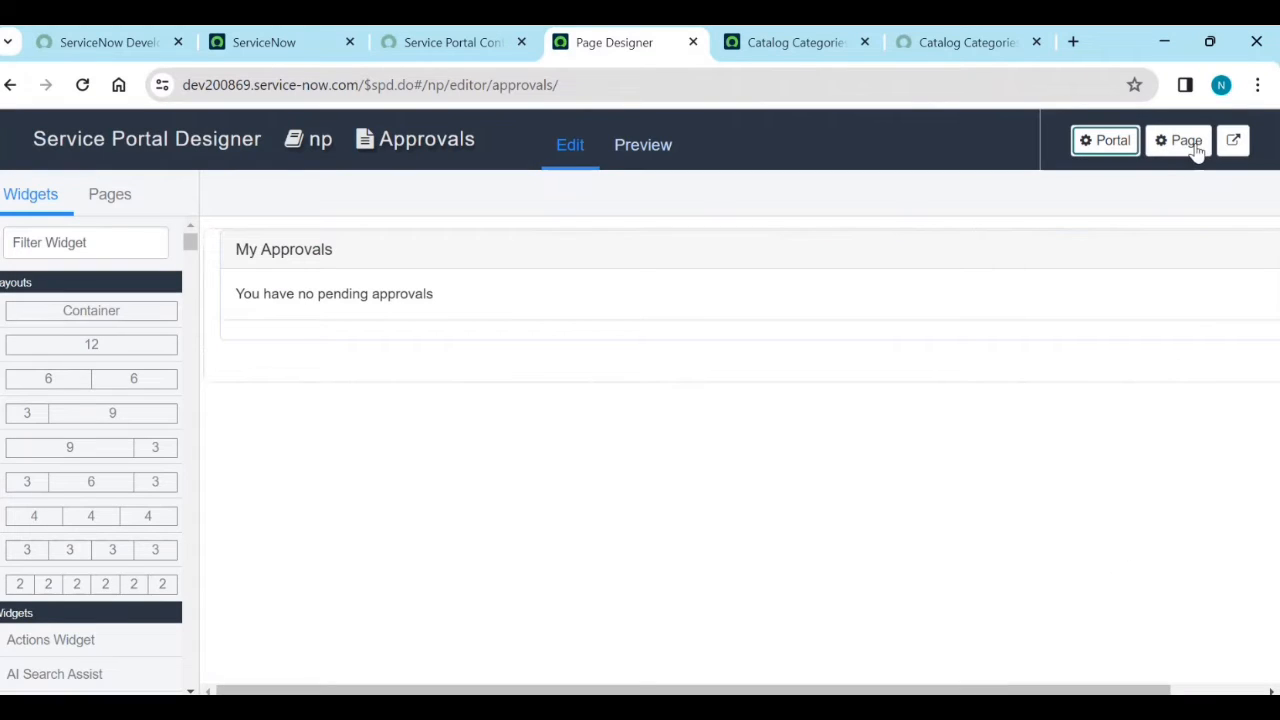
# Step: Review the Approvals page settings, including ID, roles, page-specific CSS and SEO options, and close them
pyautogui.click(1185, 142)
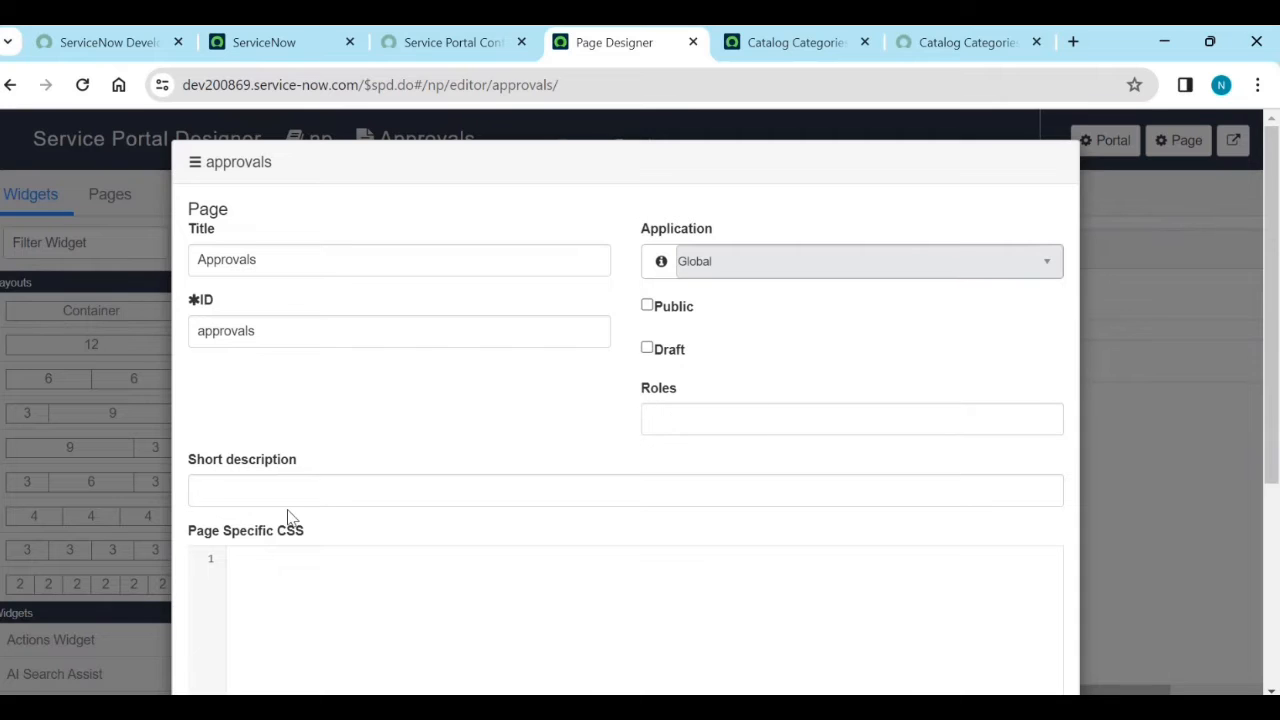
pyautogui.scroll(-3, 340, 612)
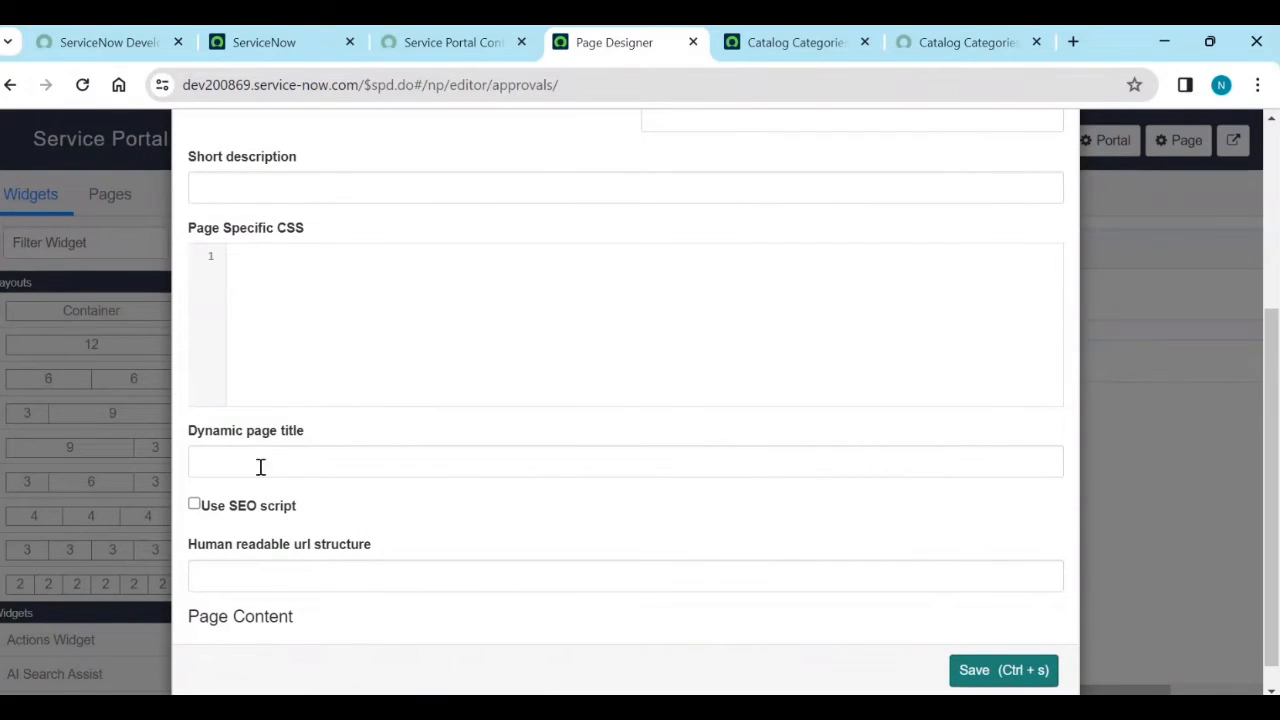
pyautogui.scroll(-1, 436, 585)
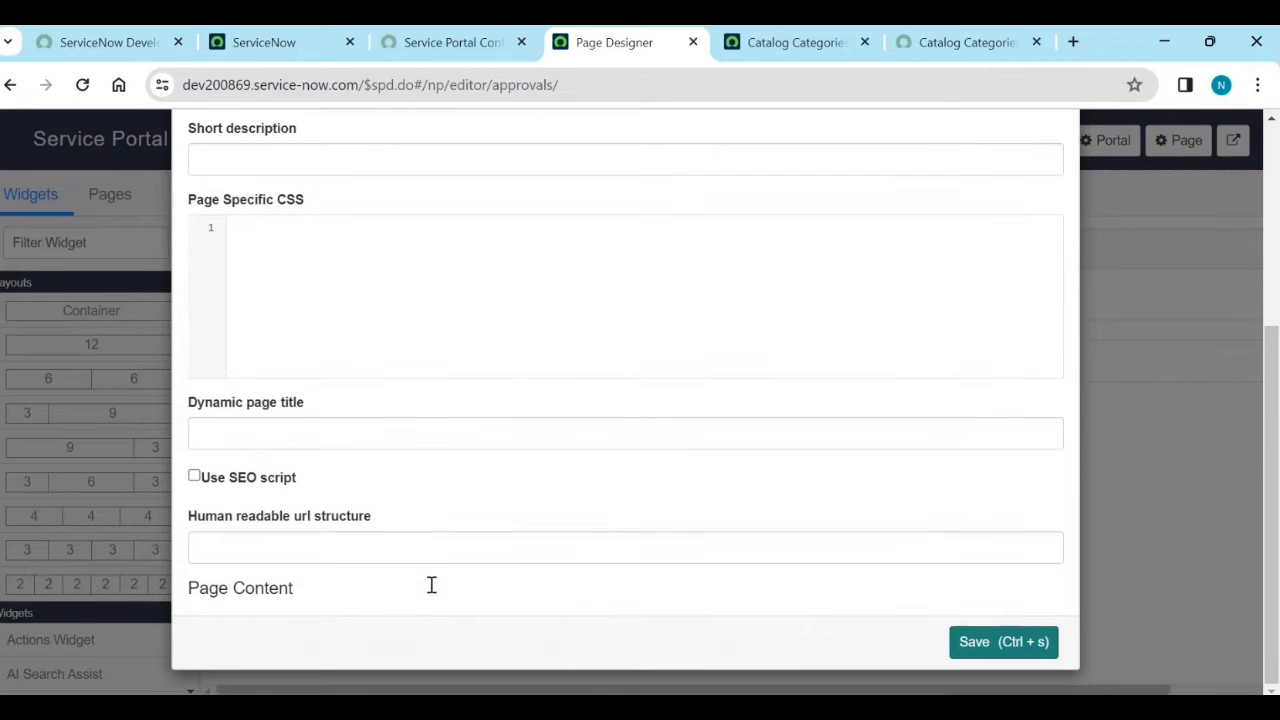
pyautogui.scroll(2, 1151, 486)
pyautogui.click(1151, 486)
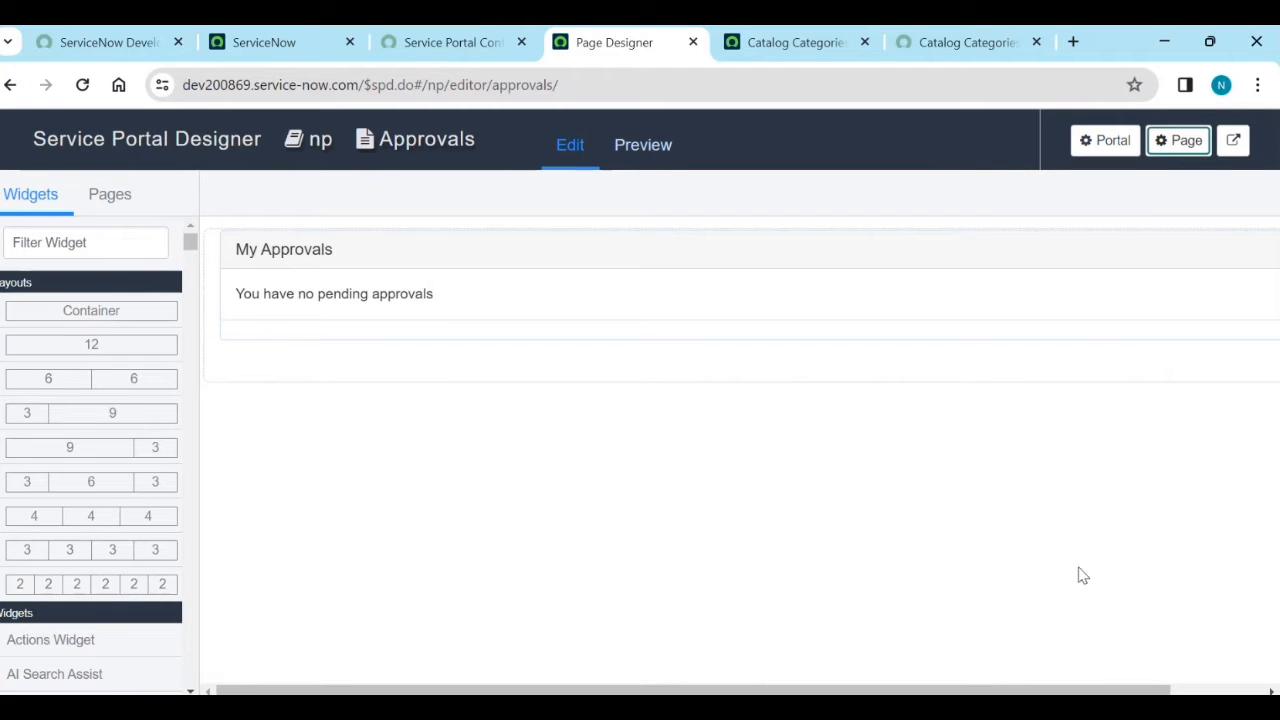
# Step: View the live Approvals page in the np portal, and look through the editor's available layouts, widgets and pages
pyautogui.click(1236, 143)
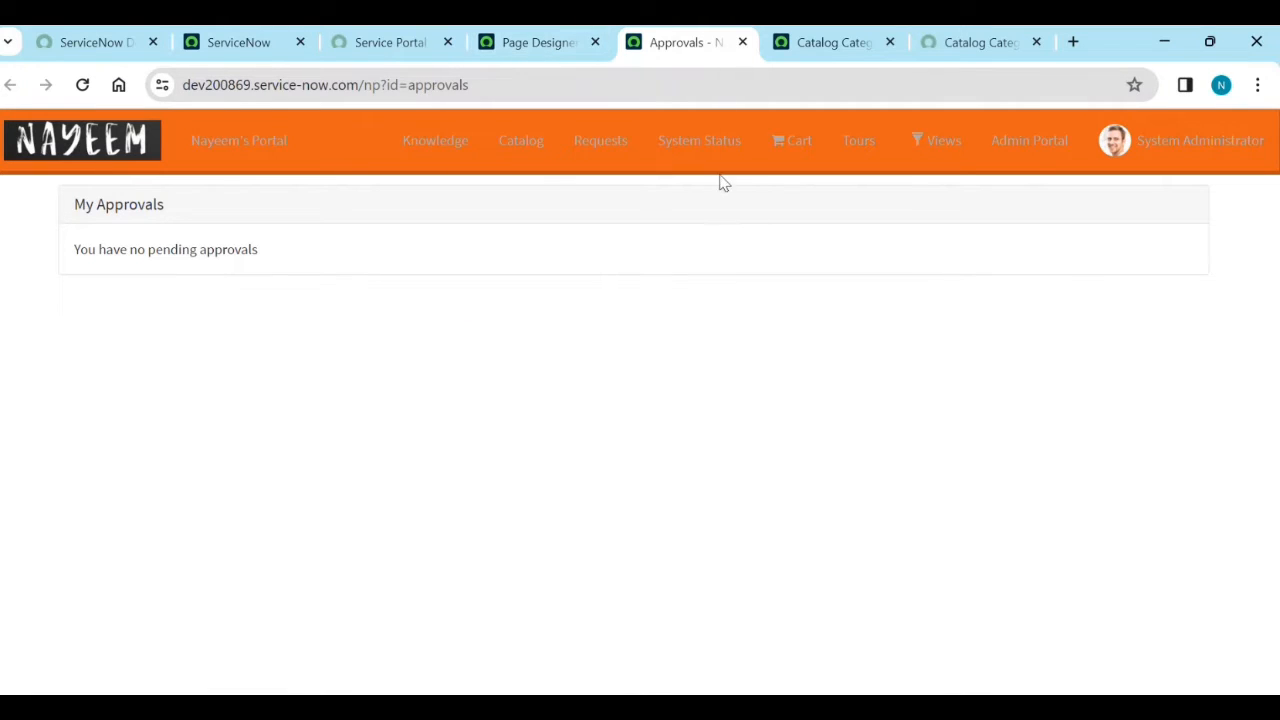
pyautogui.click(743, 42)
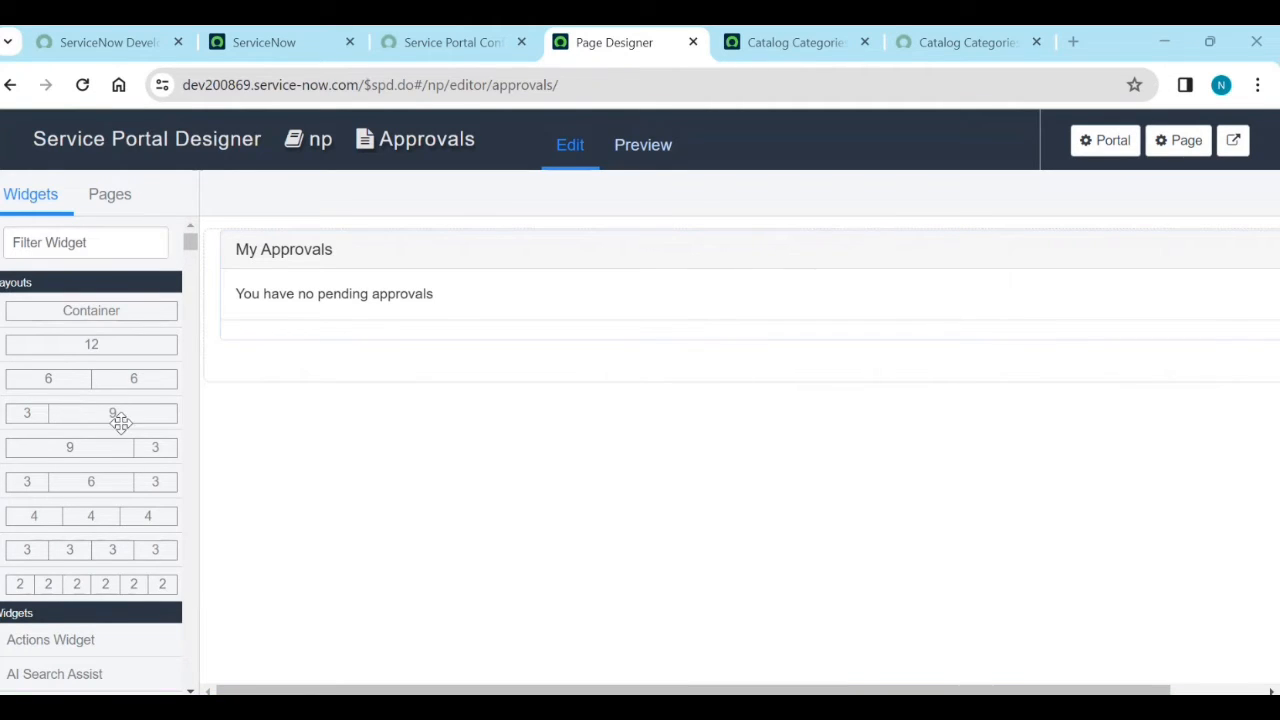
pyautogui.scroll(-2, 78, 638)
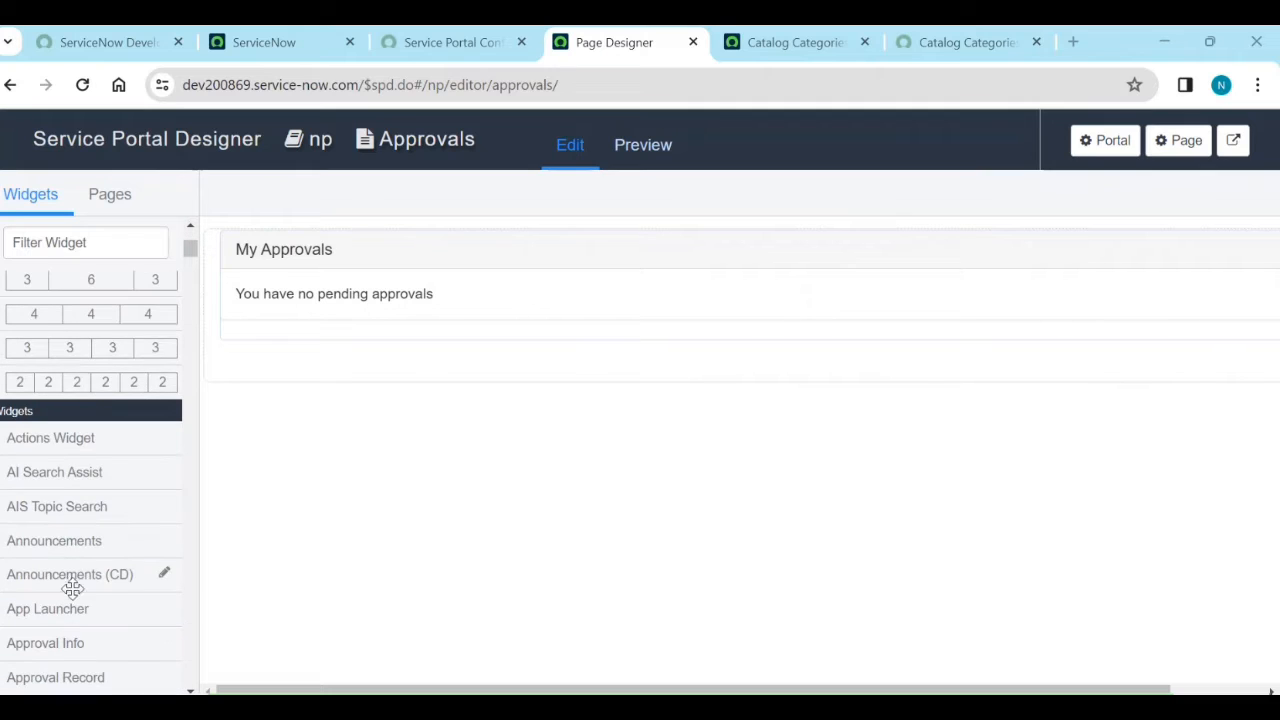
pyautogui.click(115, 205)
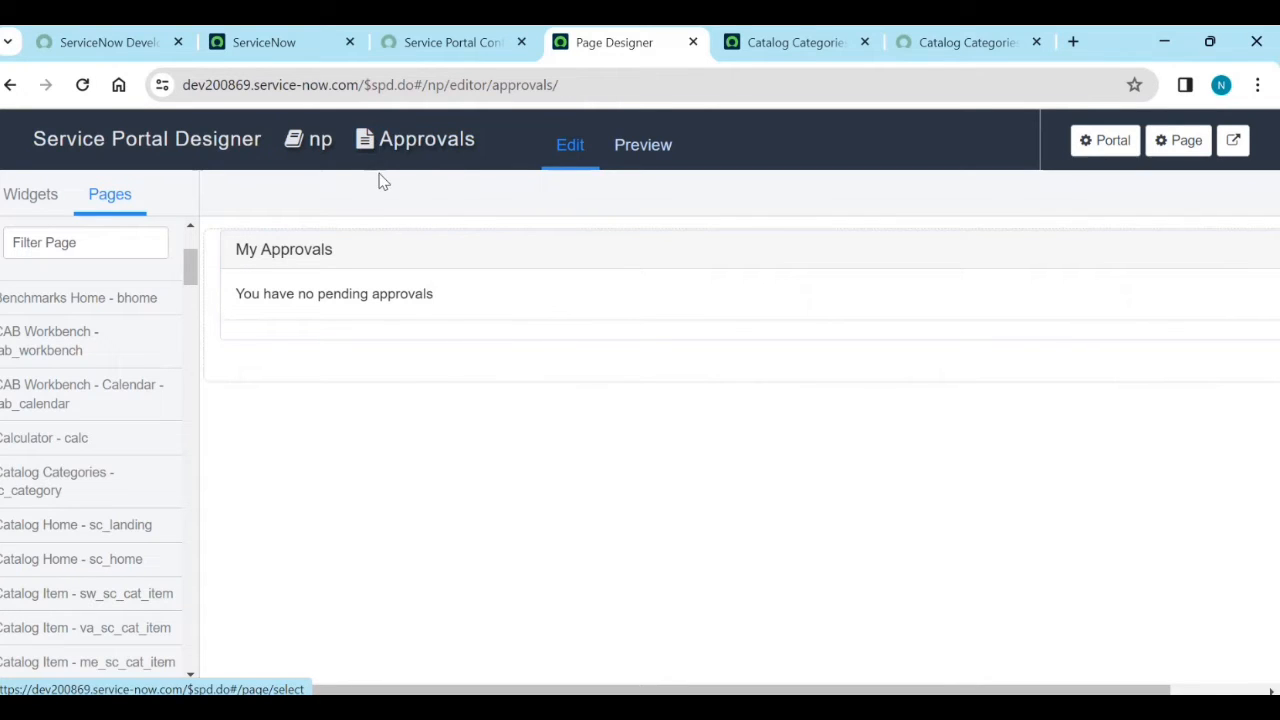
# Step: Return to the designer's page list and open the form for adding a new page
pyautogui.click(427, 143)
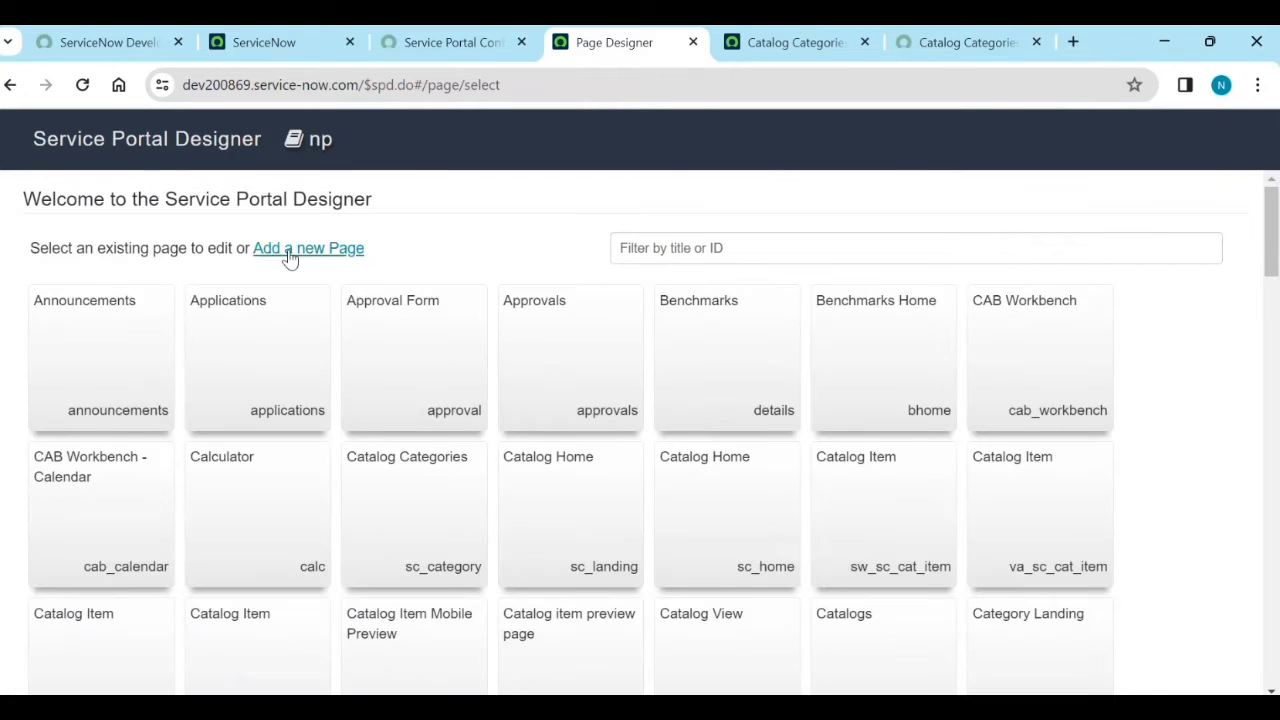
pyautogui.click(290, 255)
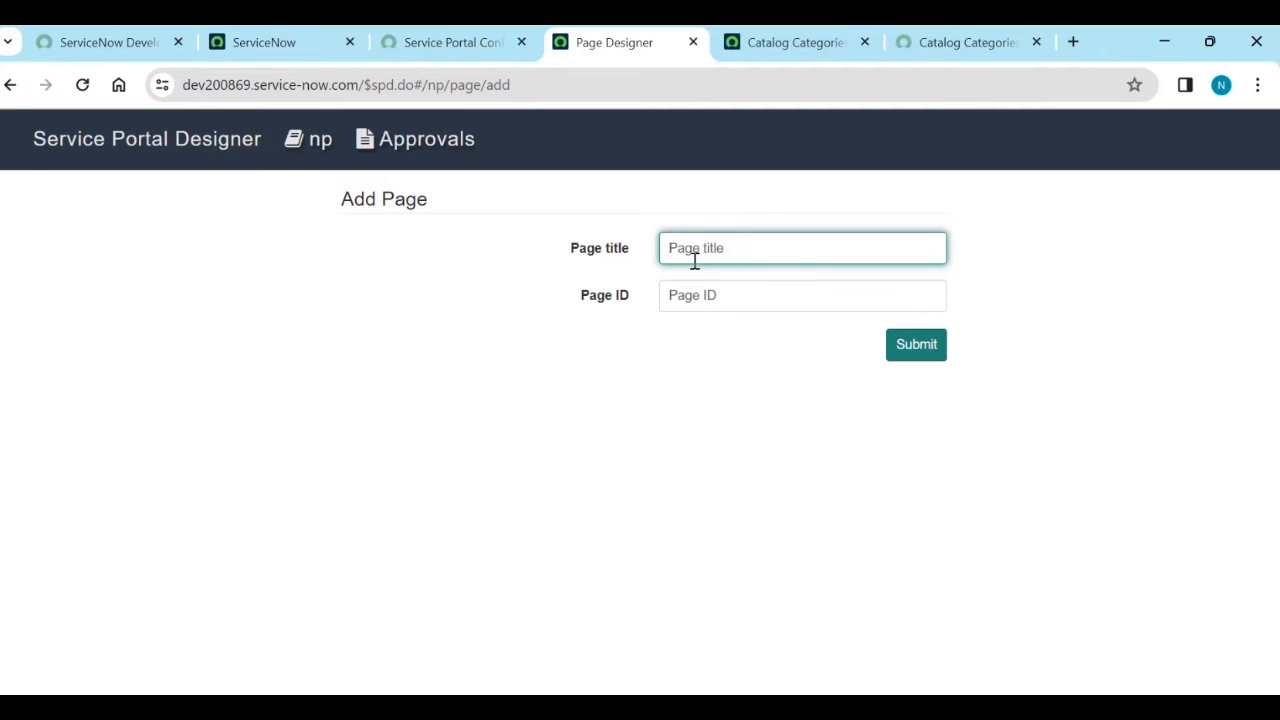
# Step: Examine the widgets on the np portal's home page and return to the new page form
pyautogui.moveTo(813, 44)
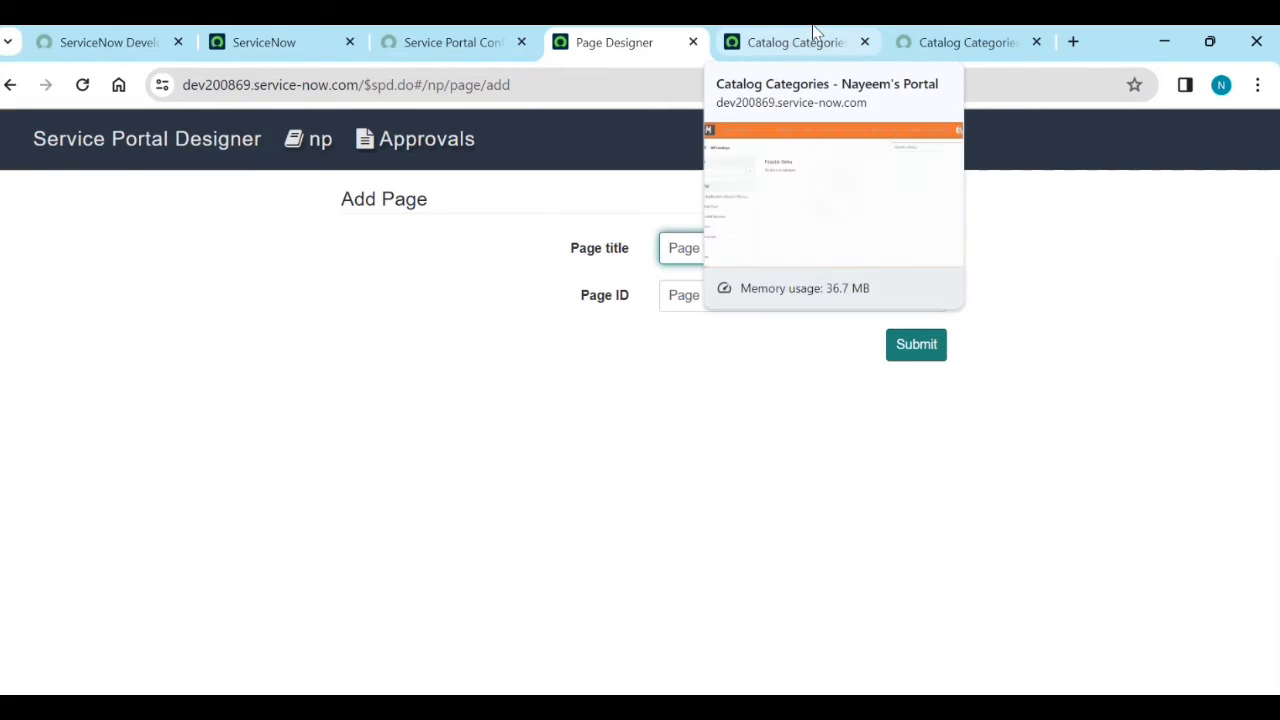
pyautogui.click(812, 43)
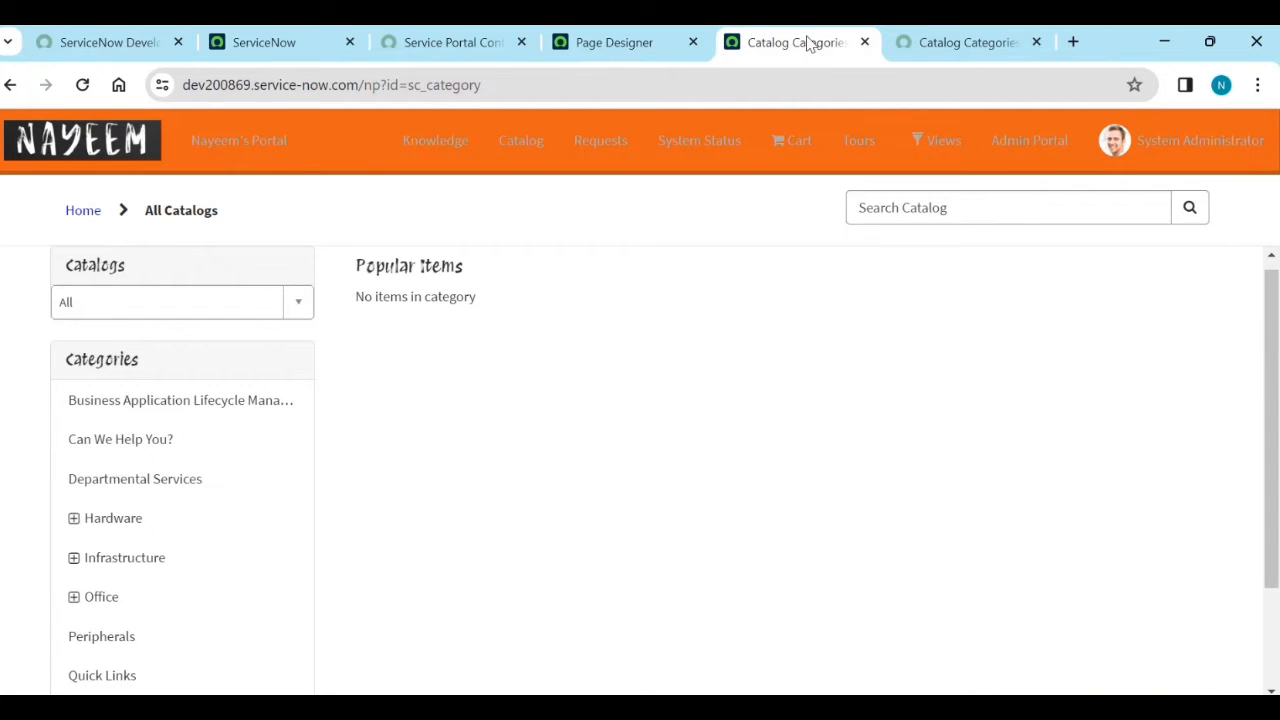
pyautogui.click(91, 163)
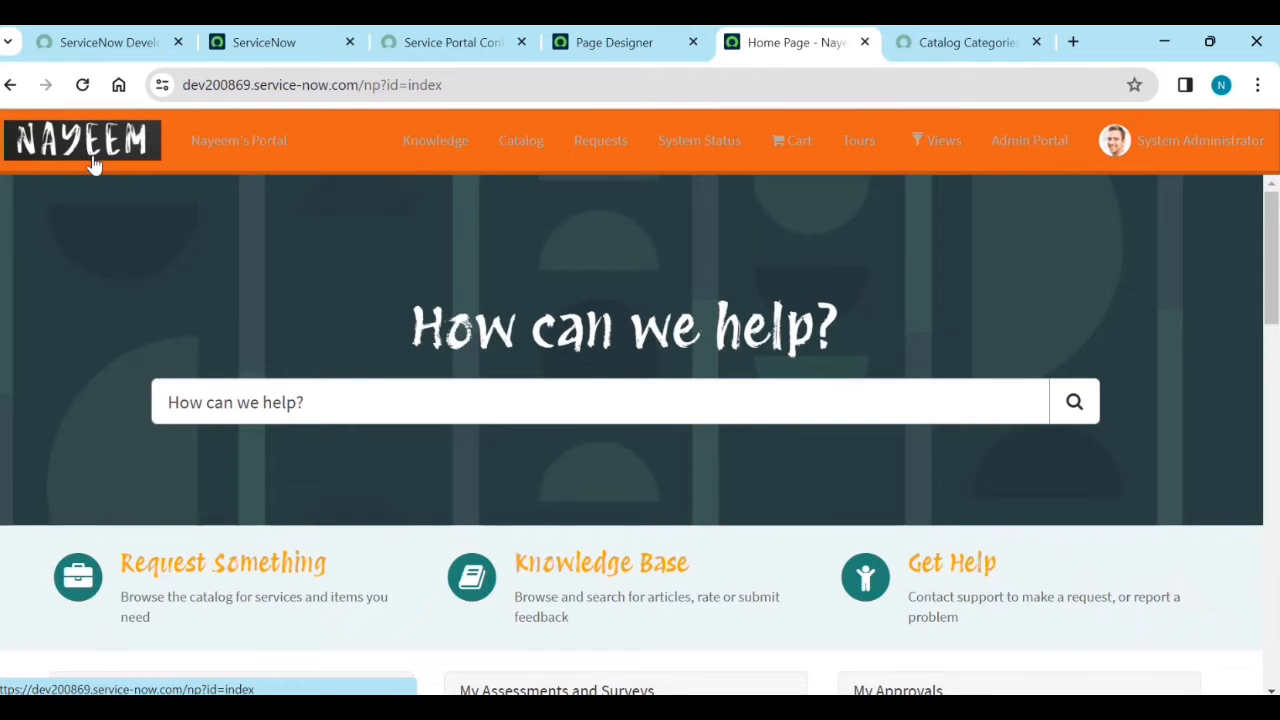
pyautogui.scroll(-3, 529, 552)
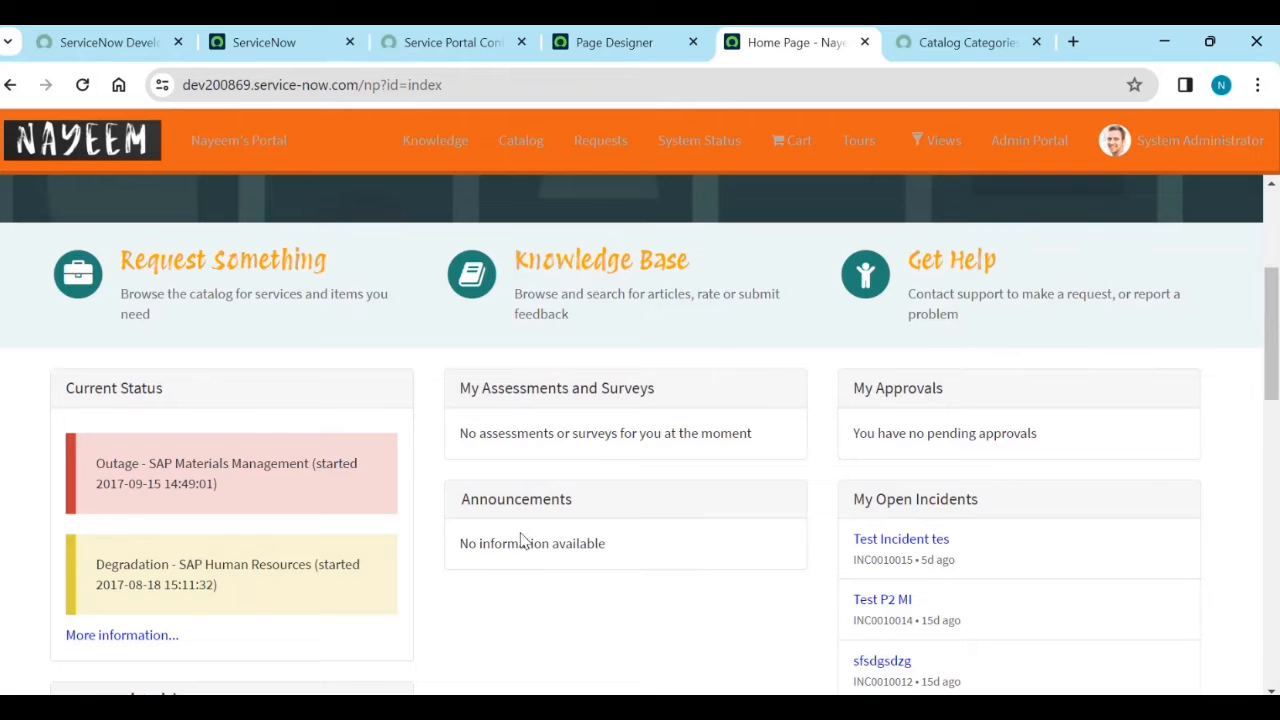
pyautogui.scroll(3, 570, 450)
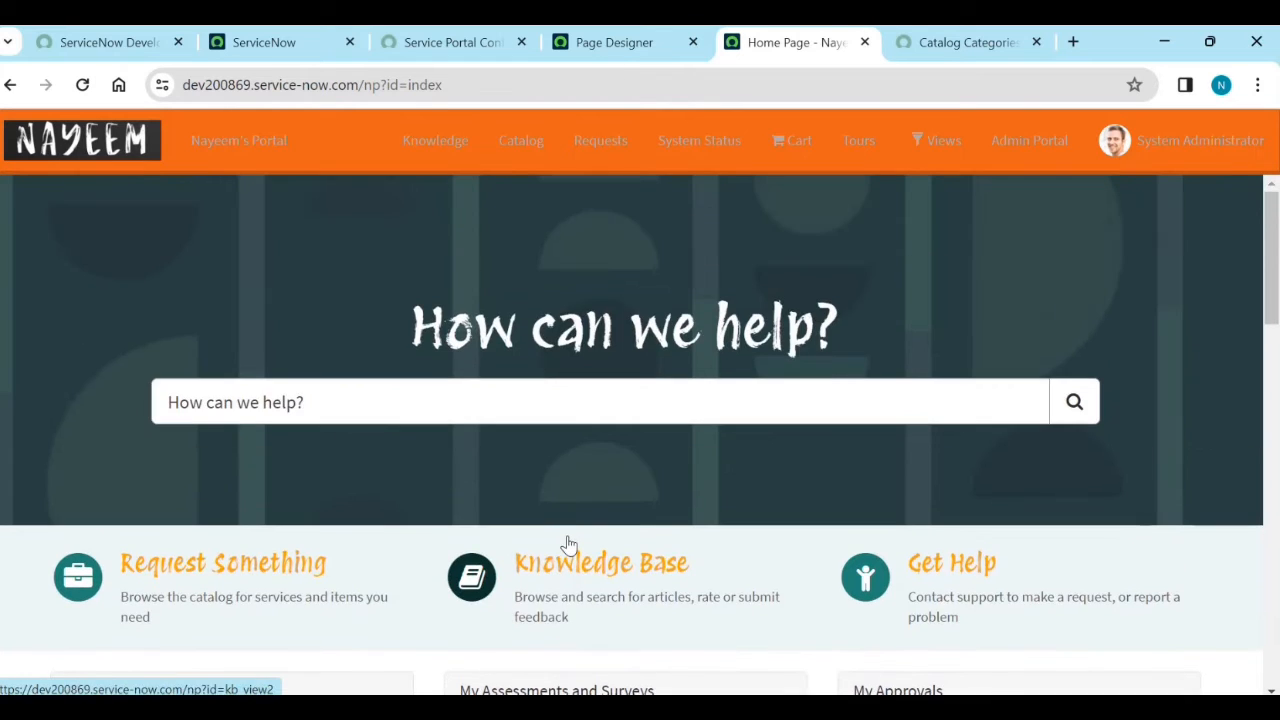
pyautogui.scroll(-4, 568, 540)
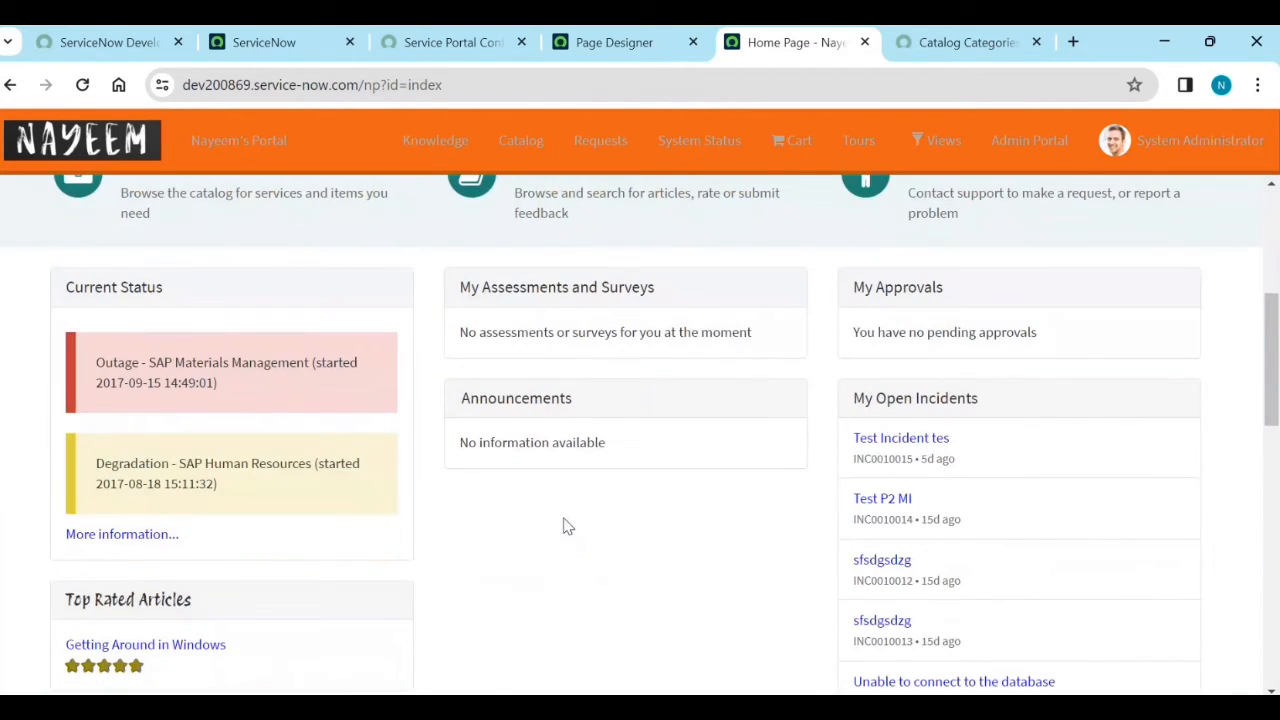
pyautogui.scroll(2, 585, 550)
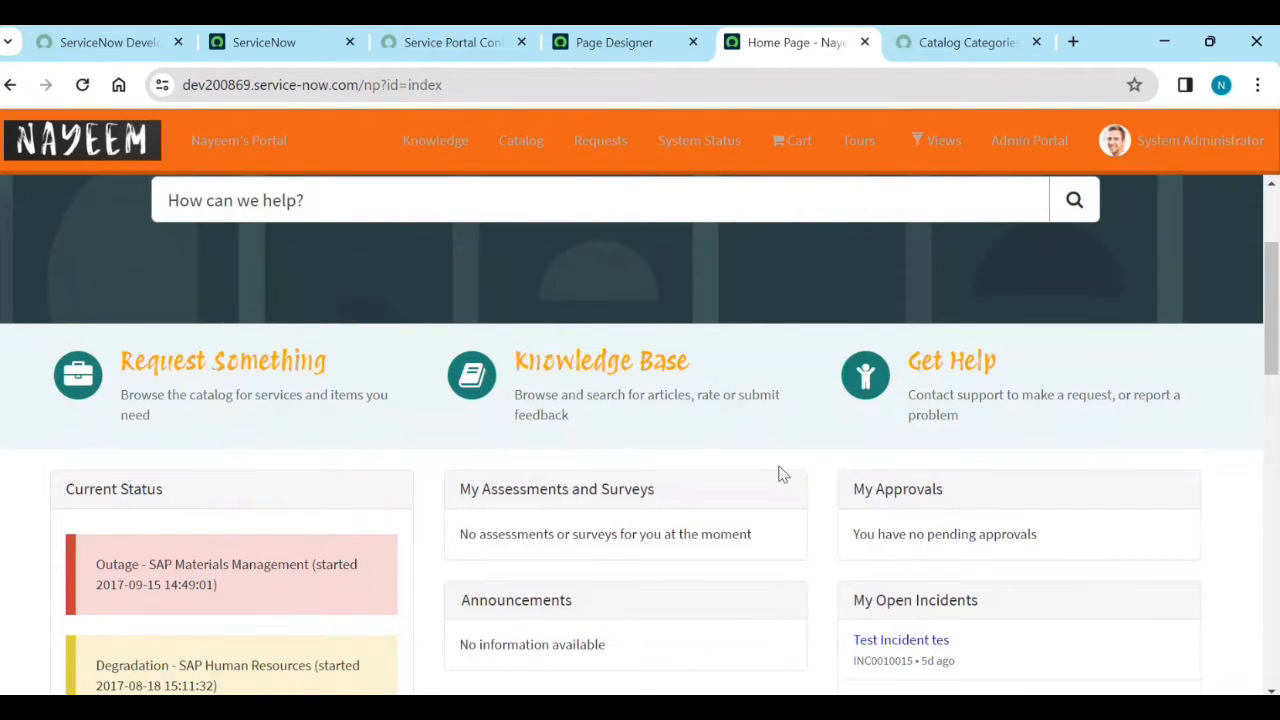
pyautogui.click(640, 52)
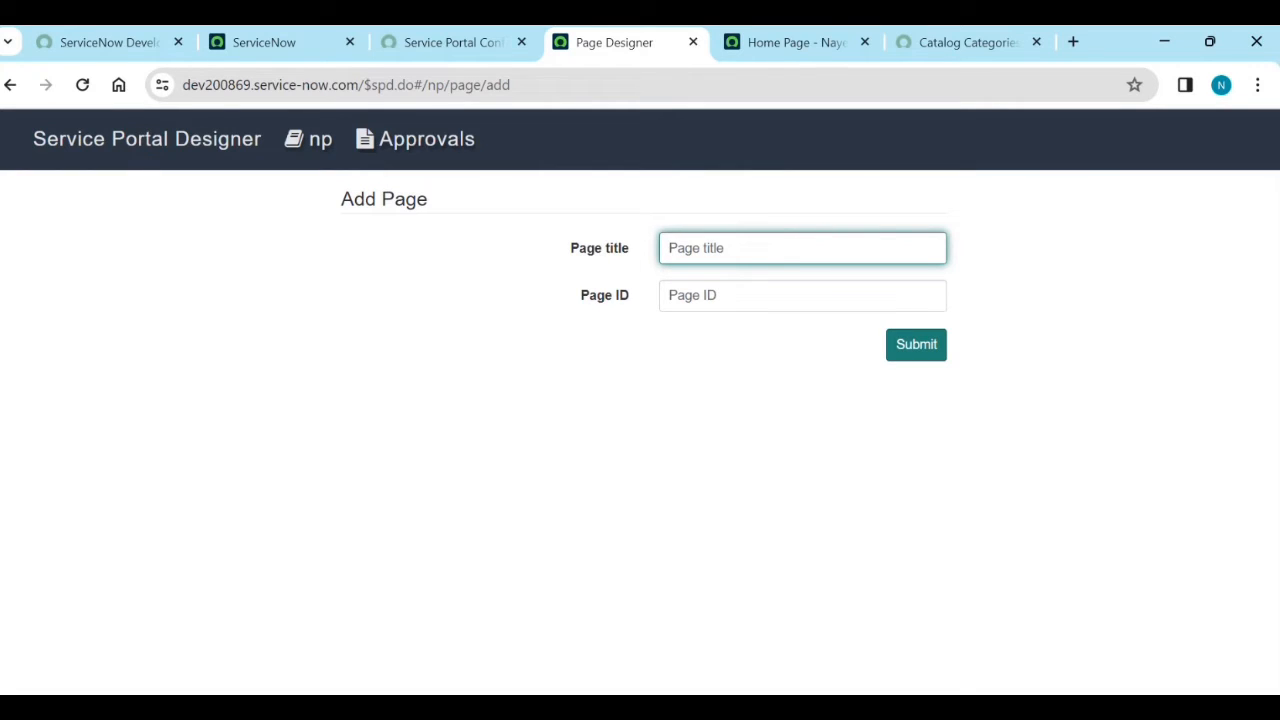
pyautogui.hotkey('alt', 'Tab')
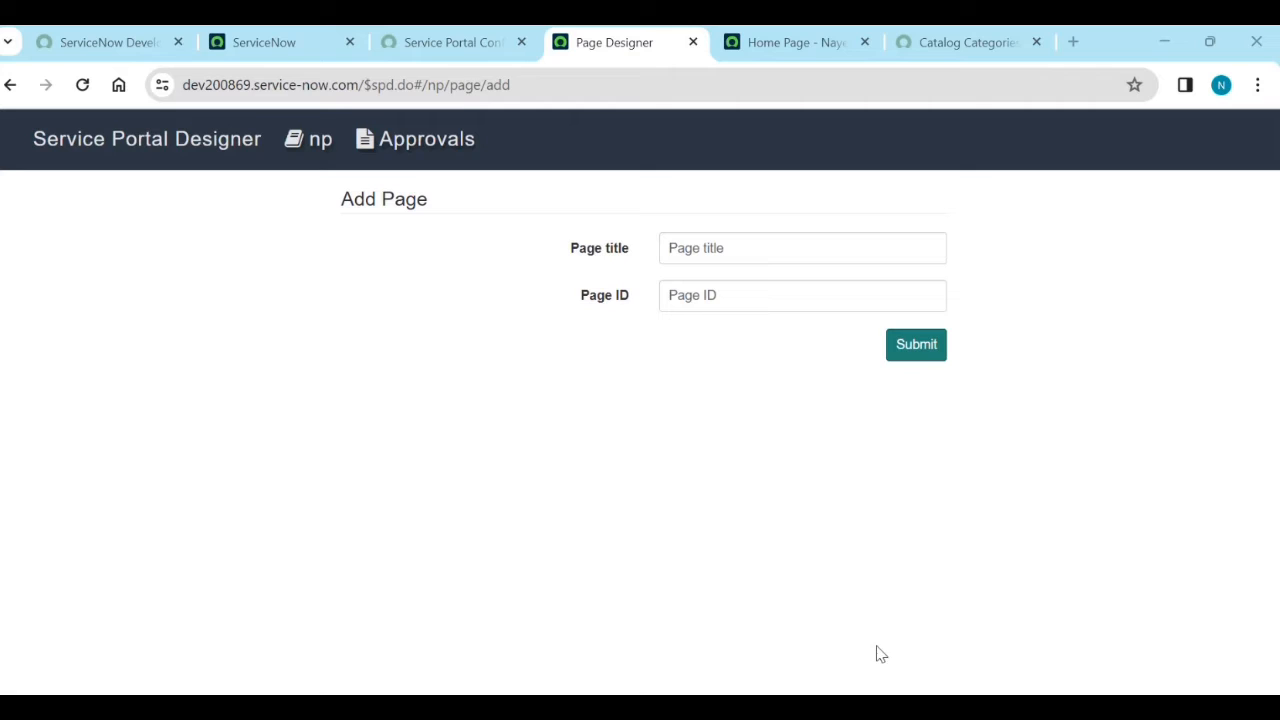
# Step: Create a new portal page titled "My Work"
pyautogui.click(686, 248)
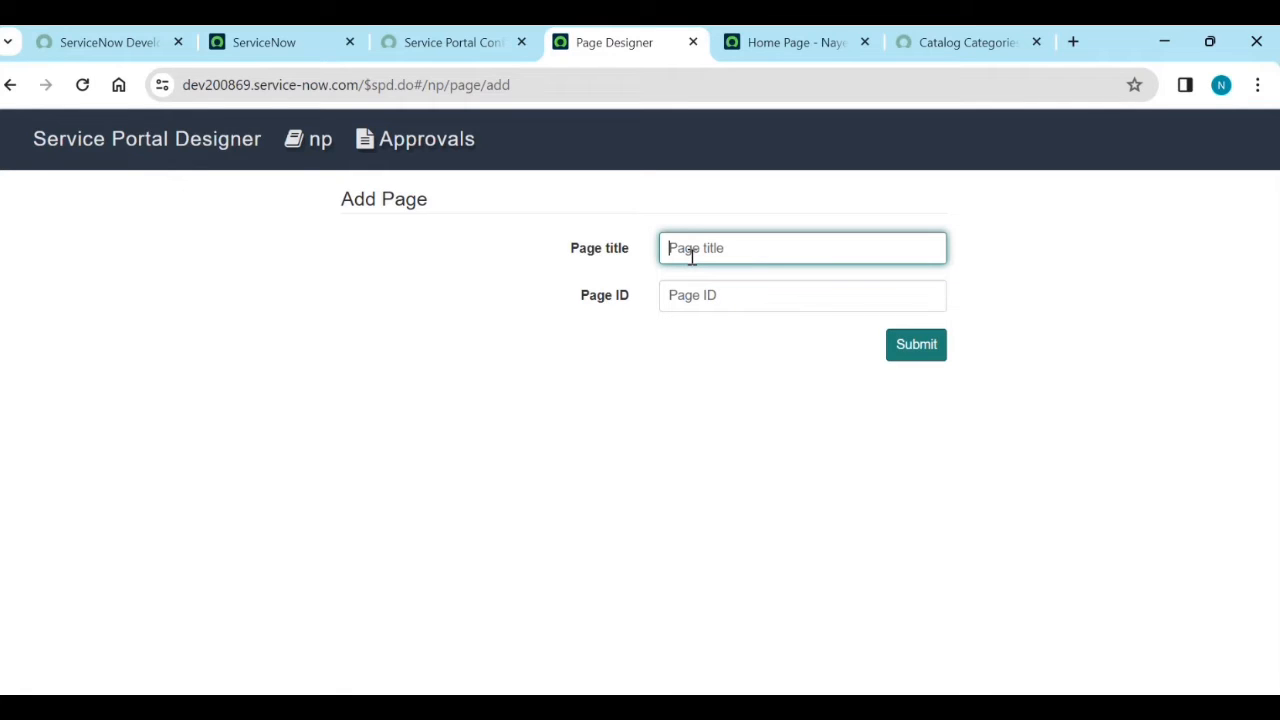
pyautogui.write('my work')
pyautogui.click(680, 247)
pyautogui.press('BackSpace')
pyautogui.write('M')
pyautogui.click(700, 248)
pyautogui.press('BackSpace')
pyautogui.write('Work')
pyautogui.click(912, 355)
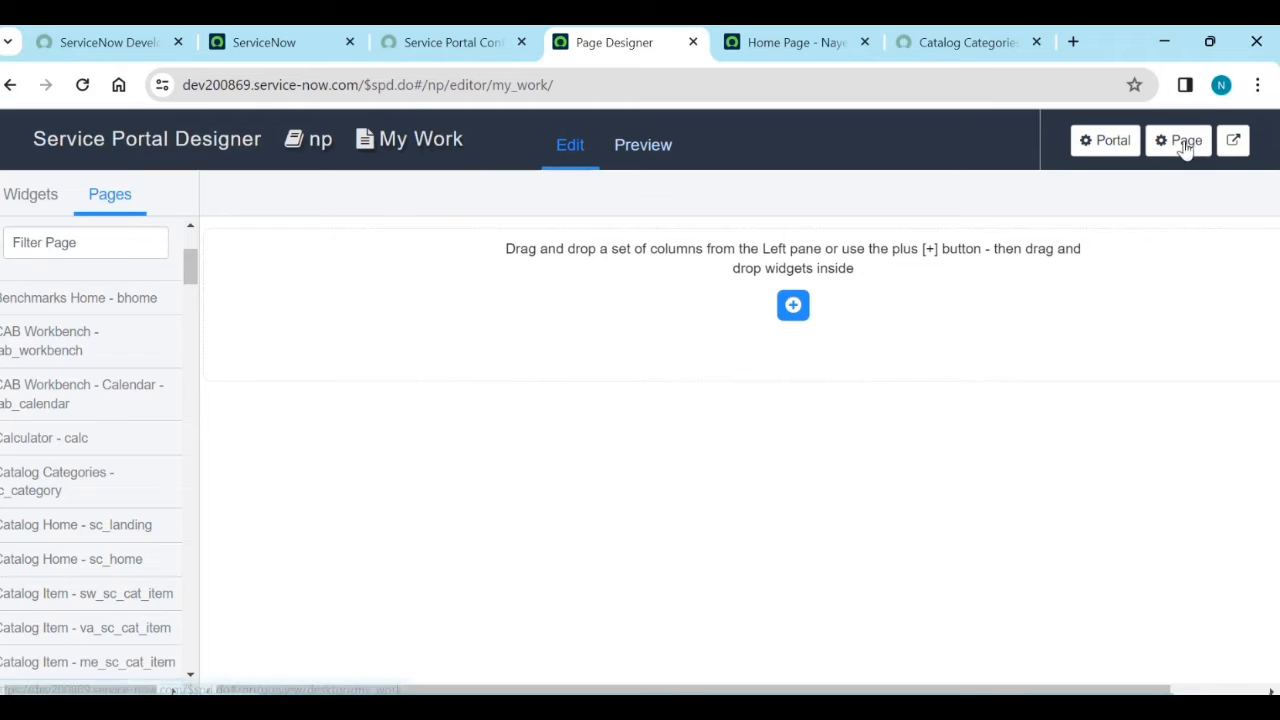
# Step: Open the live My Work page in the np portal and highlight the page ID in its URL
pyautogui.click(1233, 142)
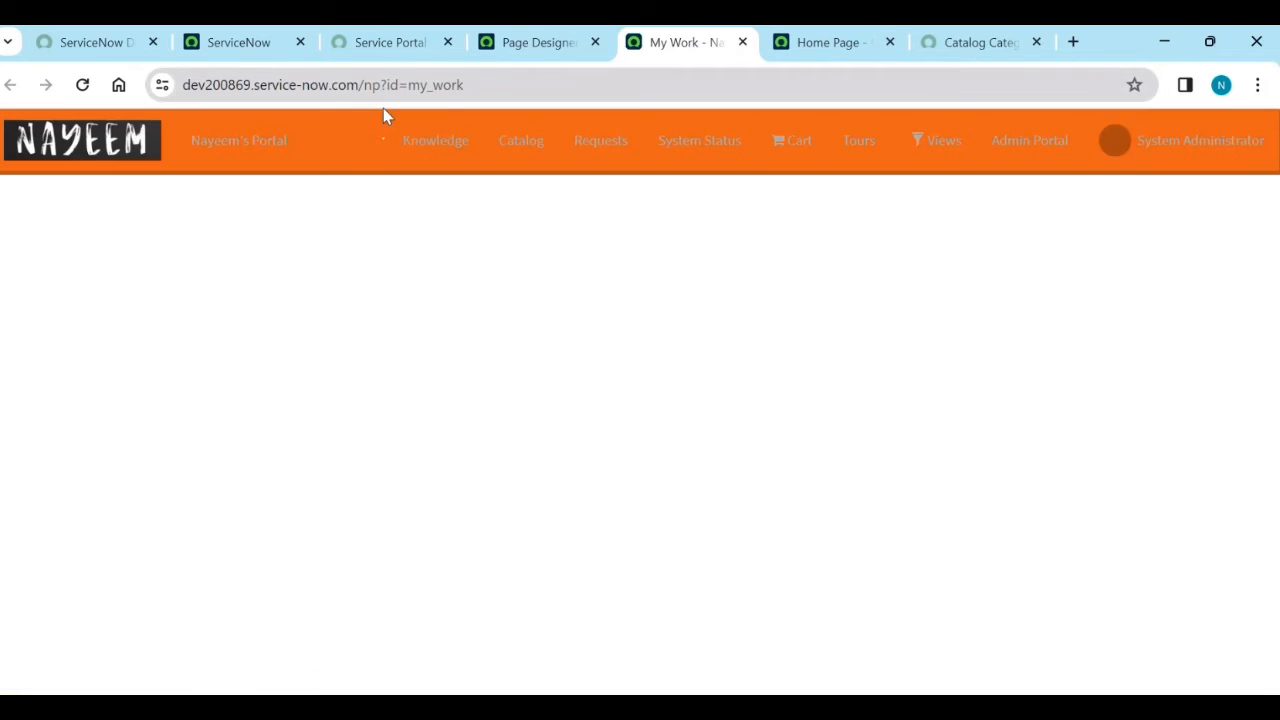
pyautogui.click(385, 88)
pyautogui.moveTo(385, 88); pyautogui.dragTo(473, 93)
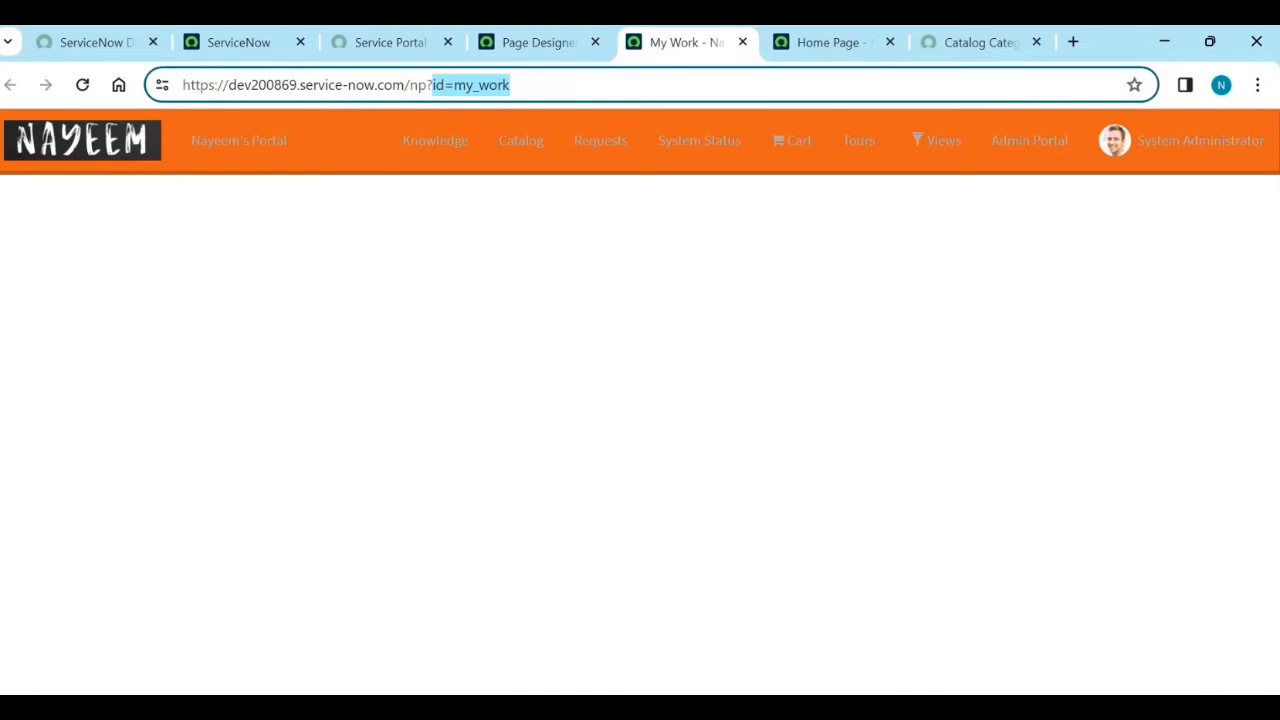
pyautogui.hotkey('alt', 'Tab')
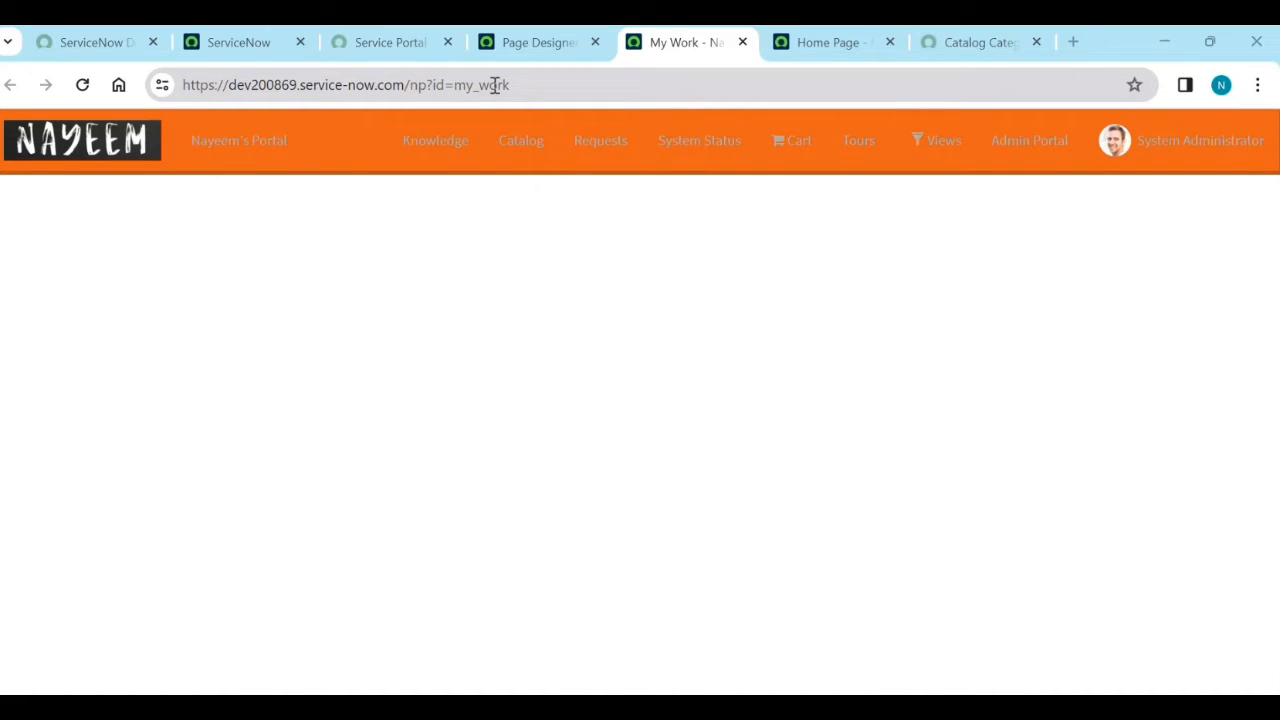
# Step: Load the My Work page in the sp portal by changing the portal suffix in the URL to sp
pyautogui.moveTo(427, 86); pyautogui.dragTo(410, 88)
pyautogui.write('sp')
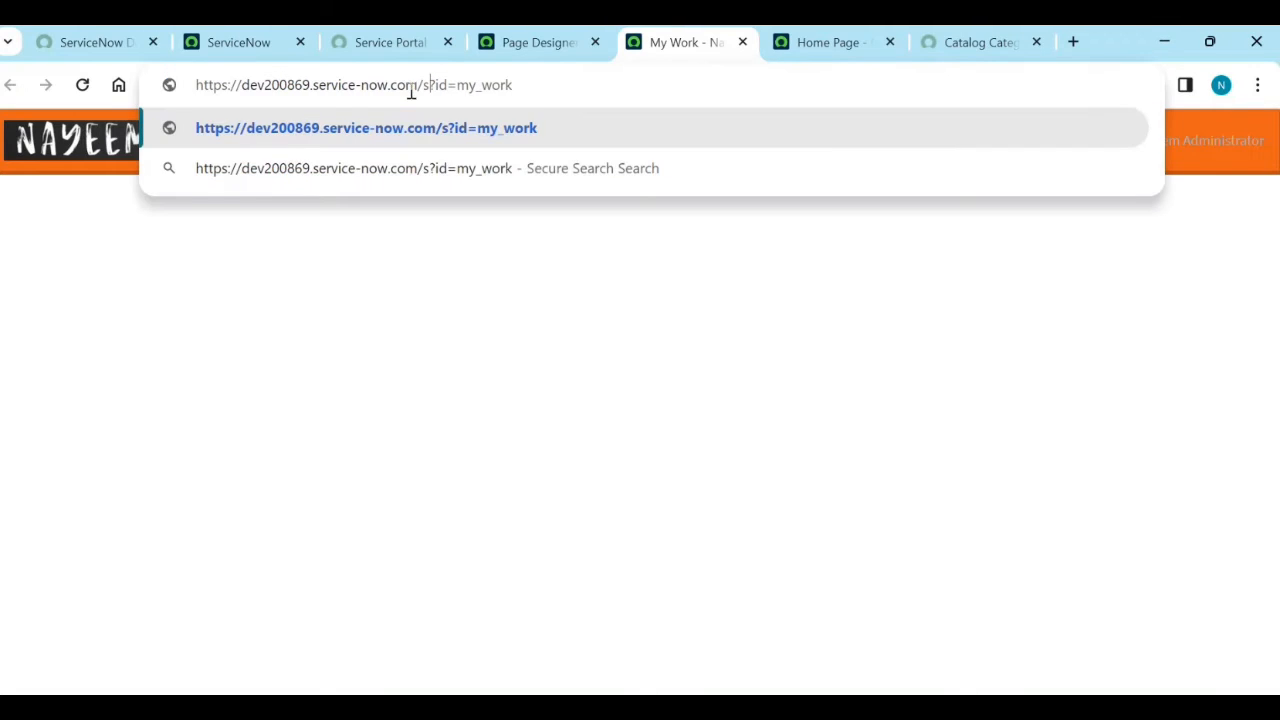
pyautogui.press('Return')
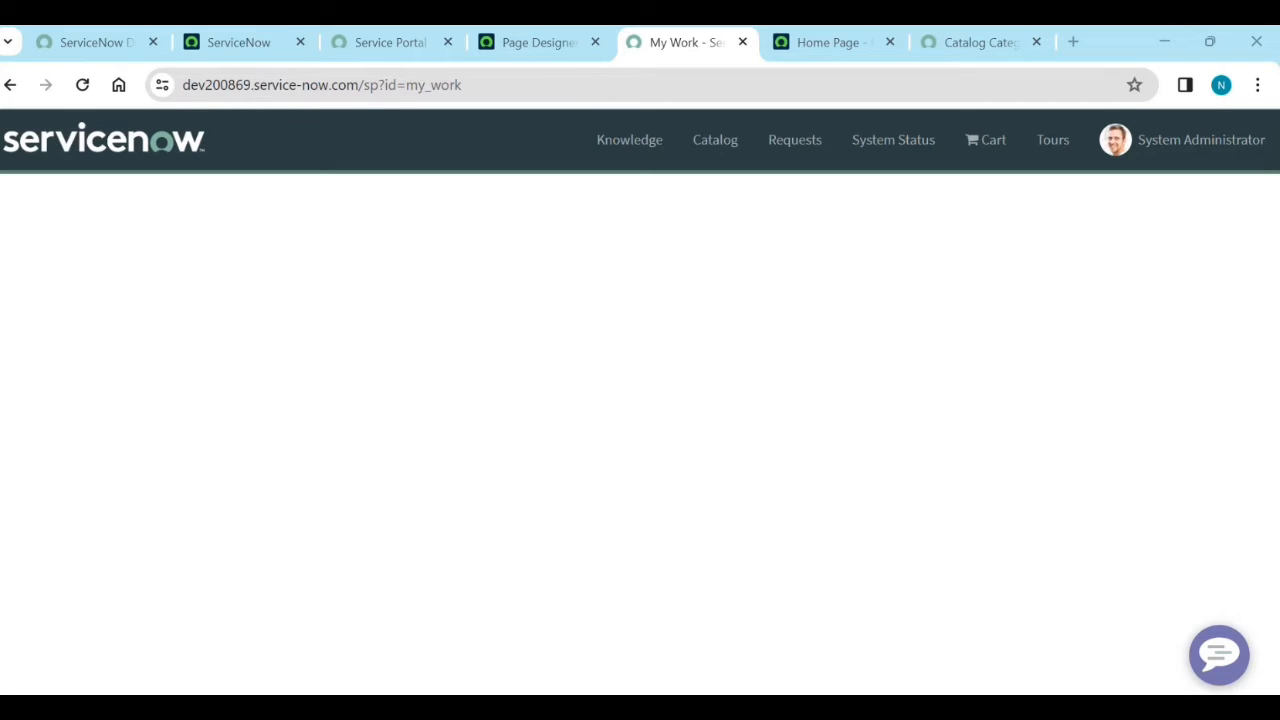
# Step: Return to the My Work page in the Service Portal Designer and examine the available column layouts
pyautogui.click(512, 38)
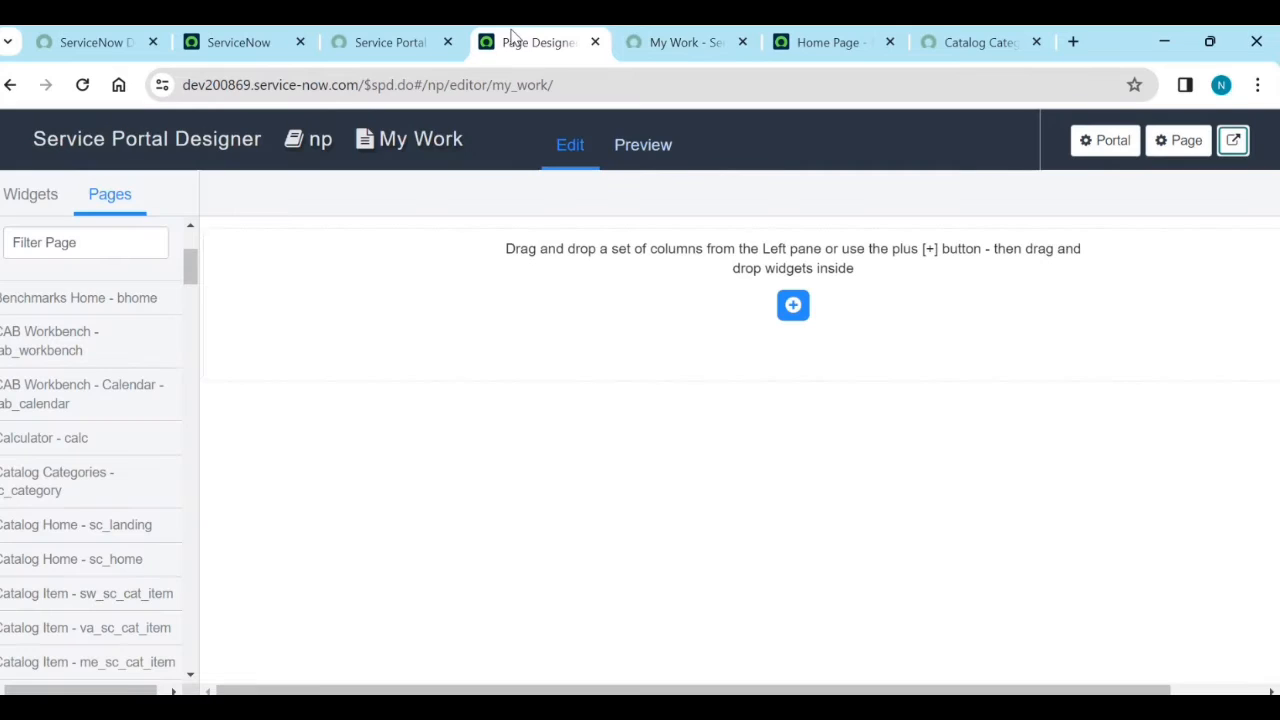
pyautogui.click(30, 195)
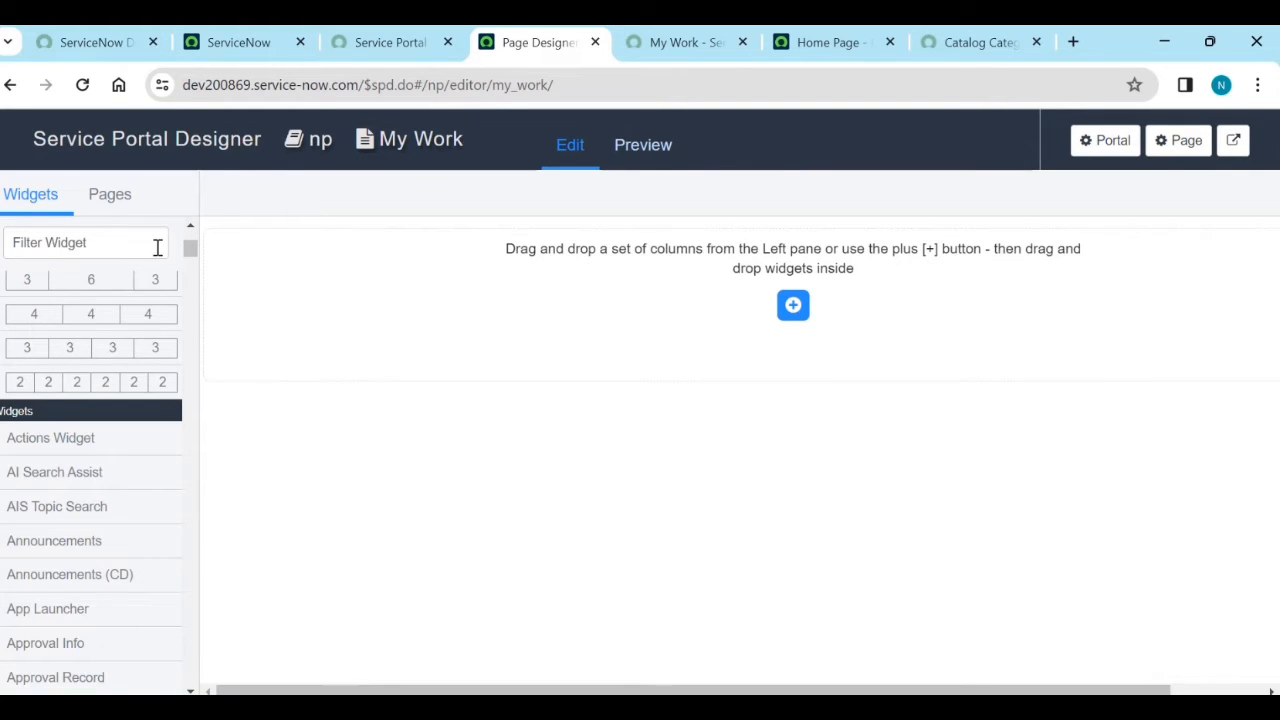
pyautogui.scroll(2, 91, 340)
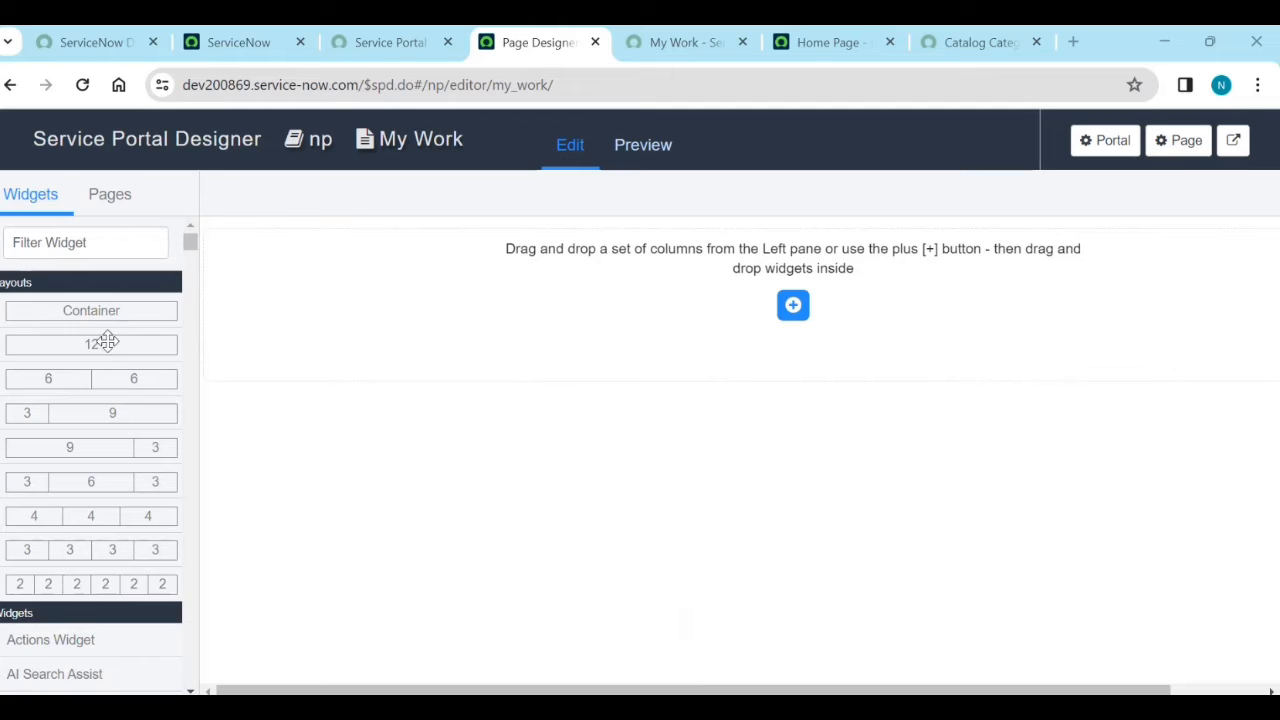
# Step: Switch to the "page" note in Notepad and add the lines "Bootstrap" and "12-colum gris system"
pyautogui.moveTo(1013, 705)
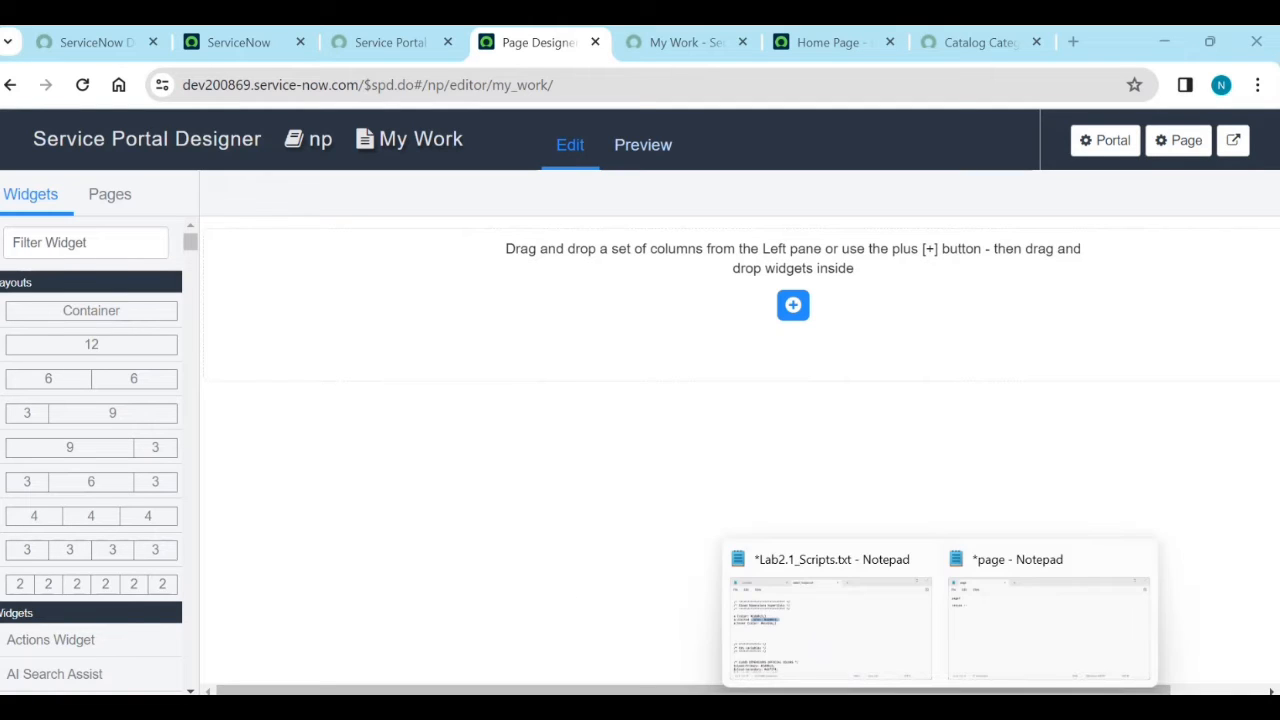
pyautogui.click(1019, 641)
pyautogui.press('Return')
pyautogui.press('Return')
pyautogui.press('Return')
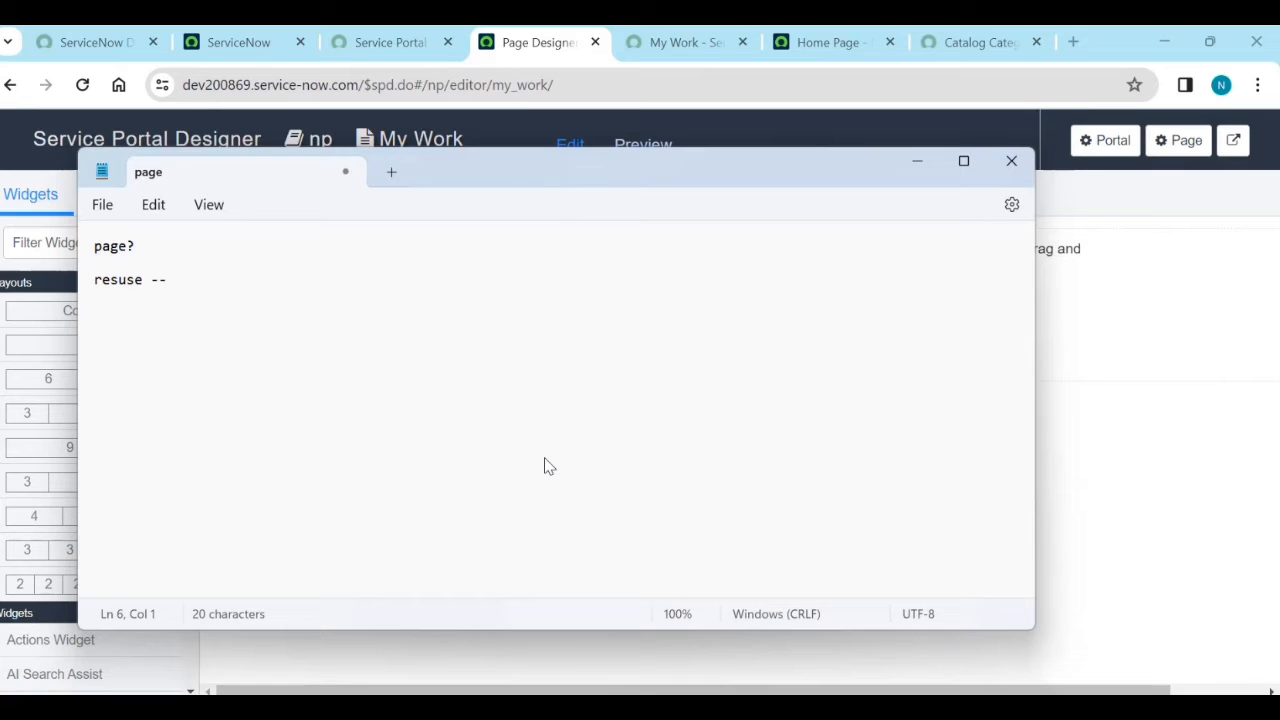
pyautogui.write('Bootstrap')
pyautogui.press('Return')
pyautogui.press('Return')
pyautogui.press('Return')
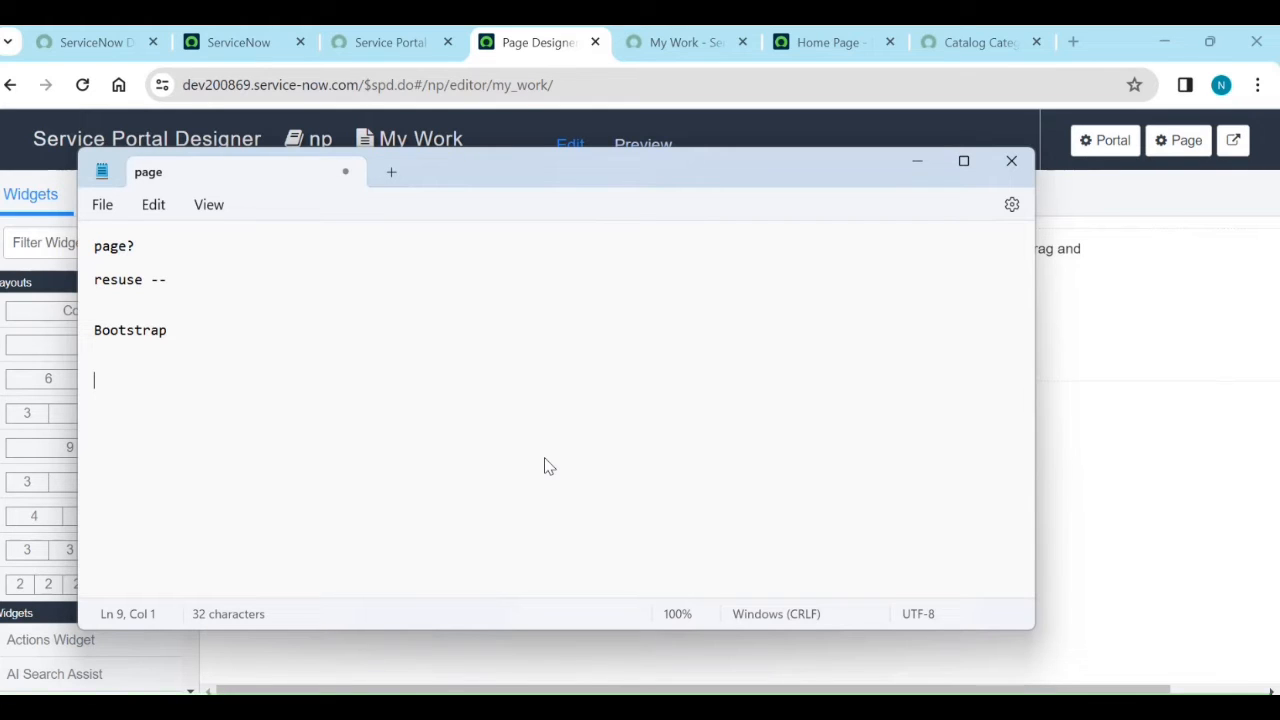
pyautogui.write('12-colum ')
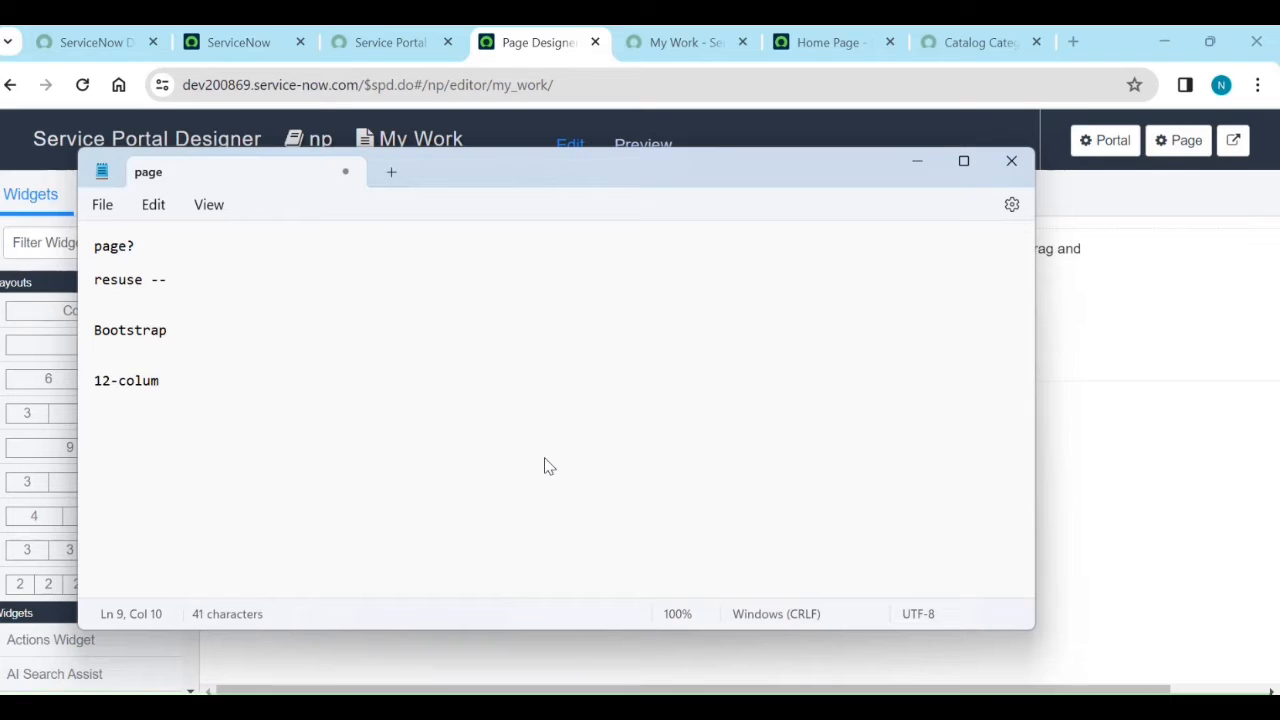
pyautogui.write('gris system')
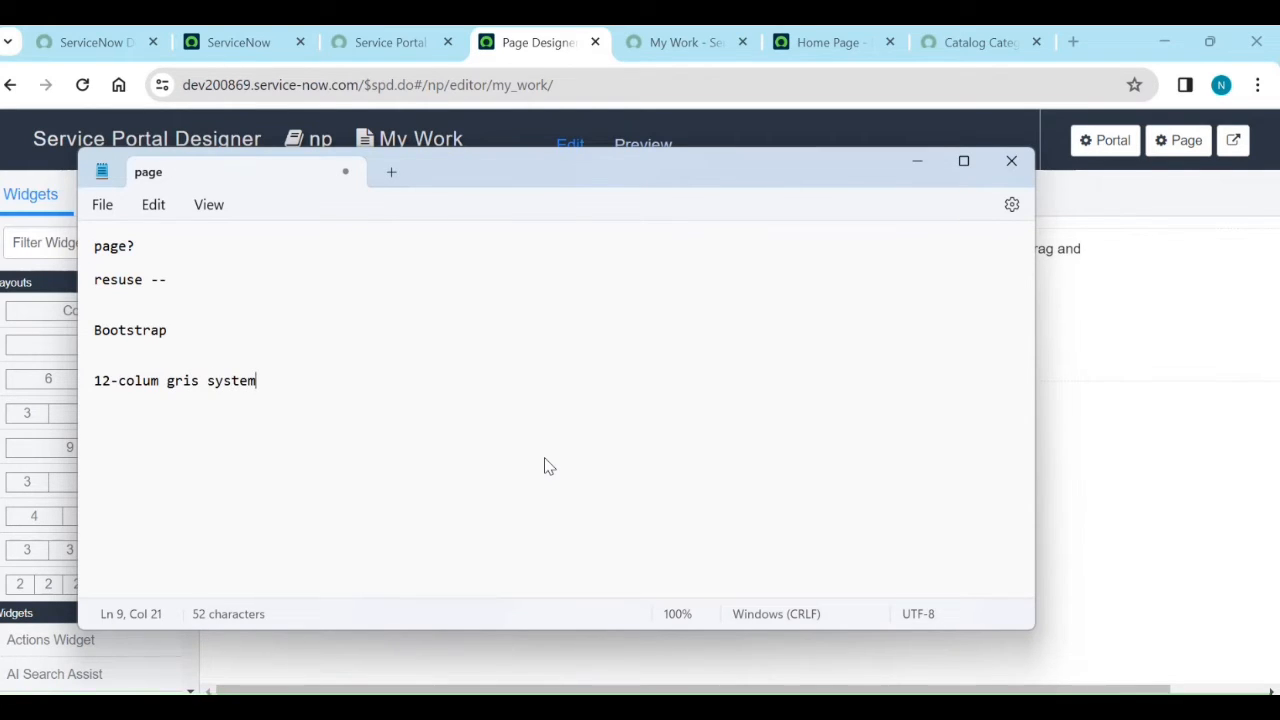
# Step: Below the grid system line, list the column splits 12, 4 8, 6, 6, 444 and 3333 on separate lines
pyautogui.press('Return')
pyautogui.press('Return')
pyautogui.write('12')
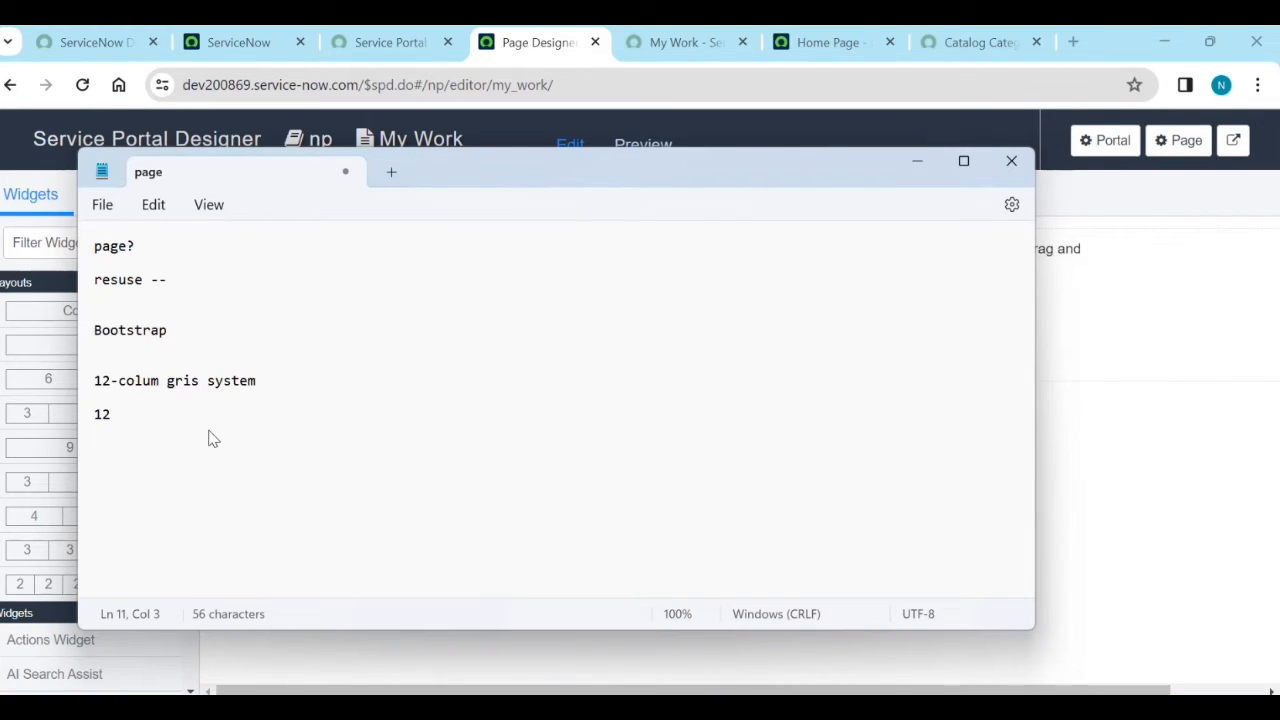
pyautogui.press('Return')
pyautogui.write('4 8')
pyautogui.press('Return')
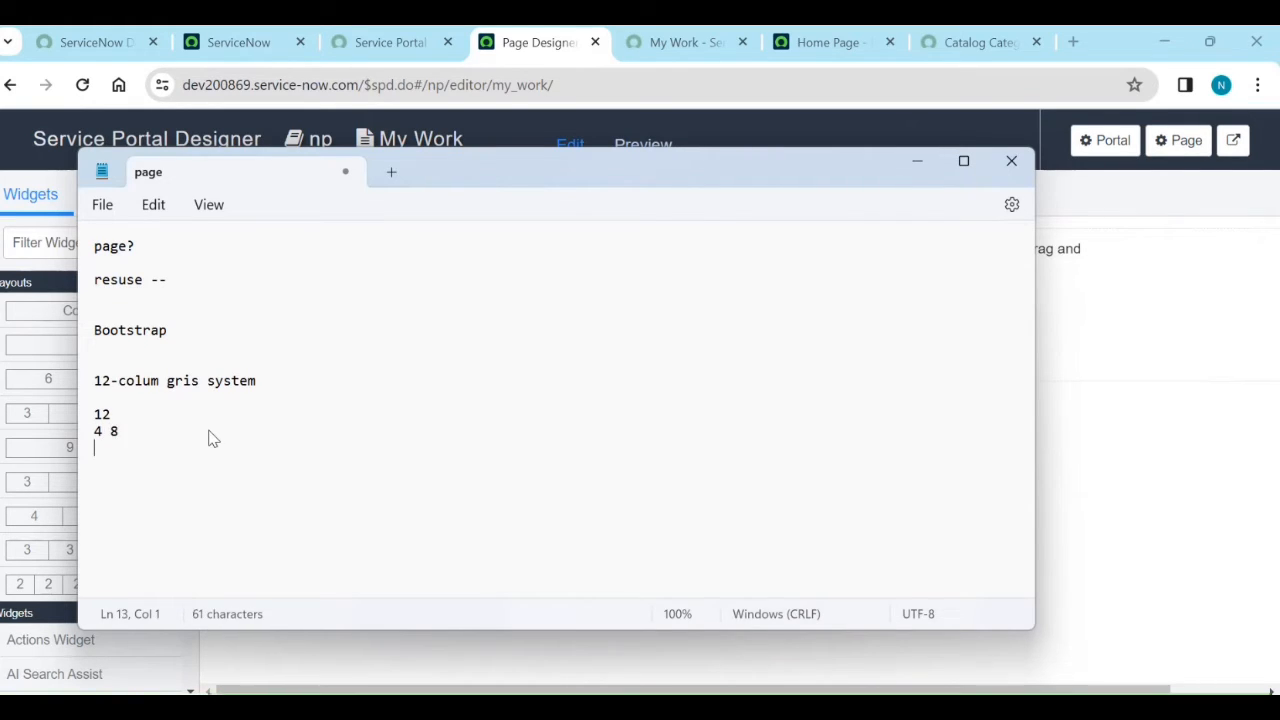
pyautogui.write('6')
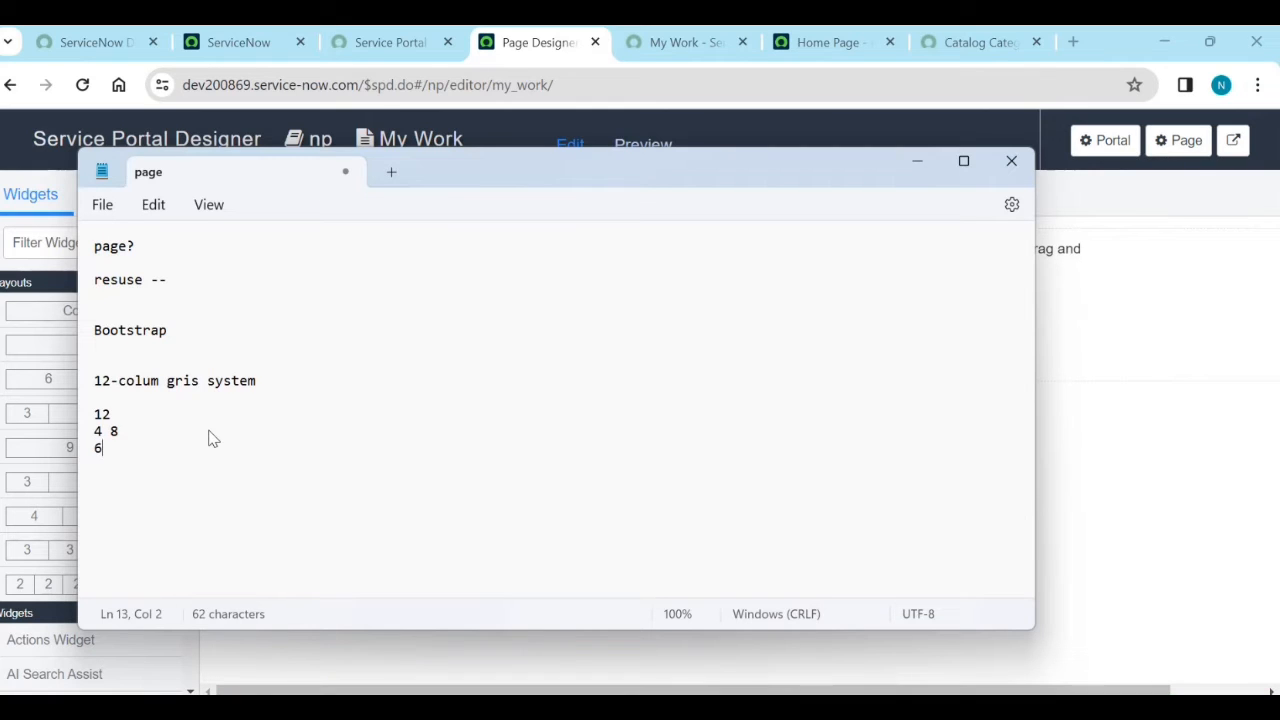
pyautogui.press('Return')
pyautogui.write('6')
pyautogui.press('Return')
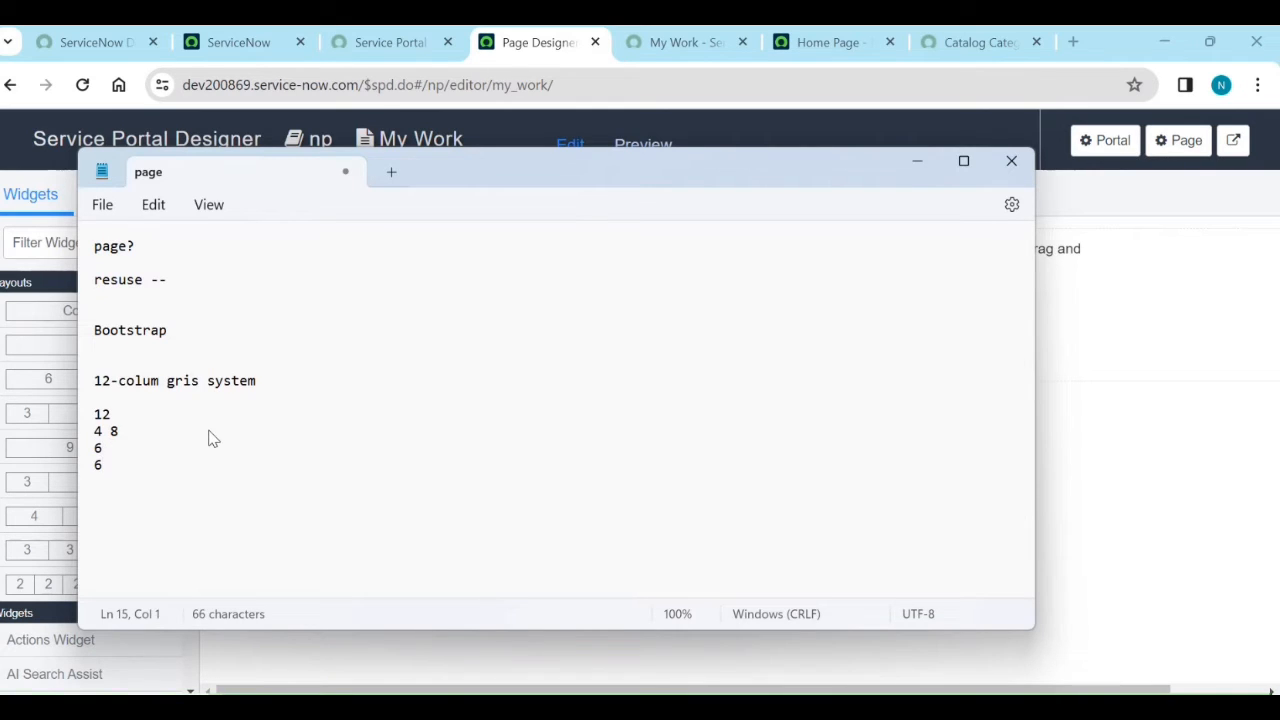
pyautogui.write('444')
pyautogui.press('Return')
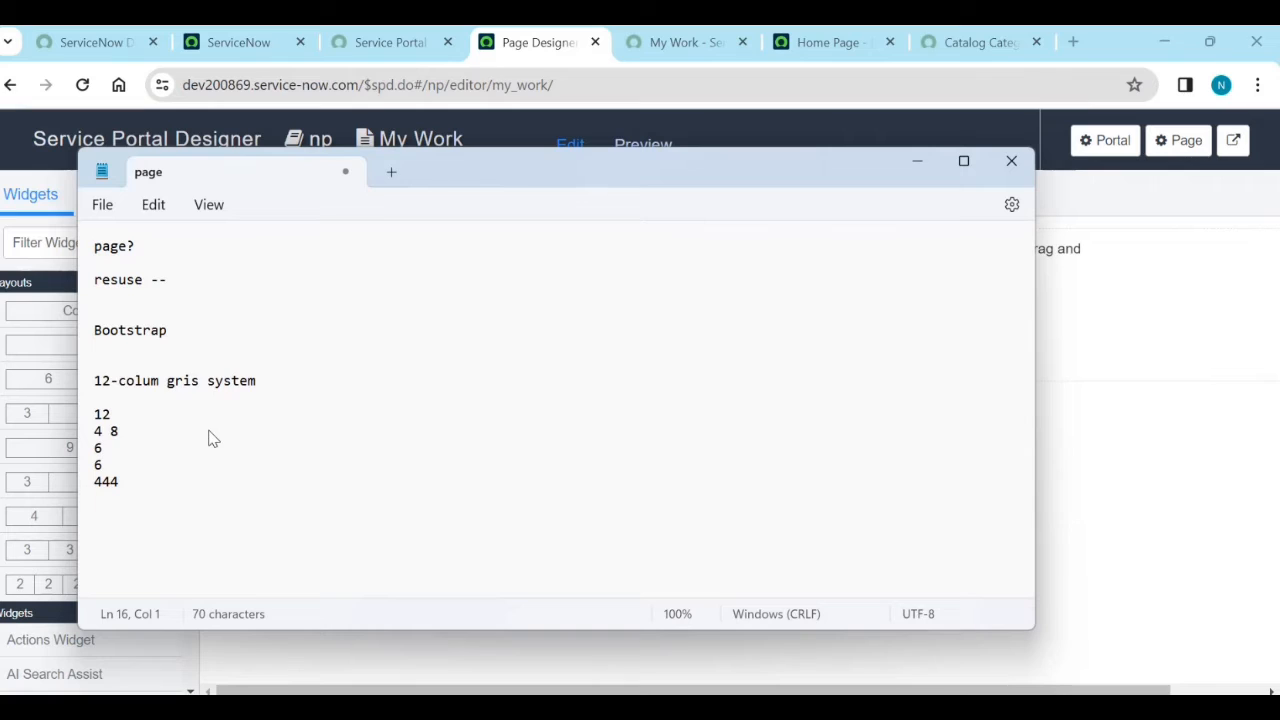
pyautogui.write('3333')
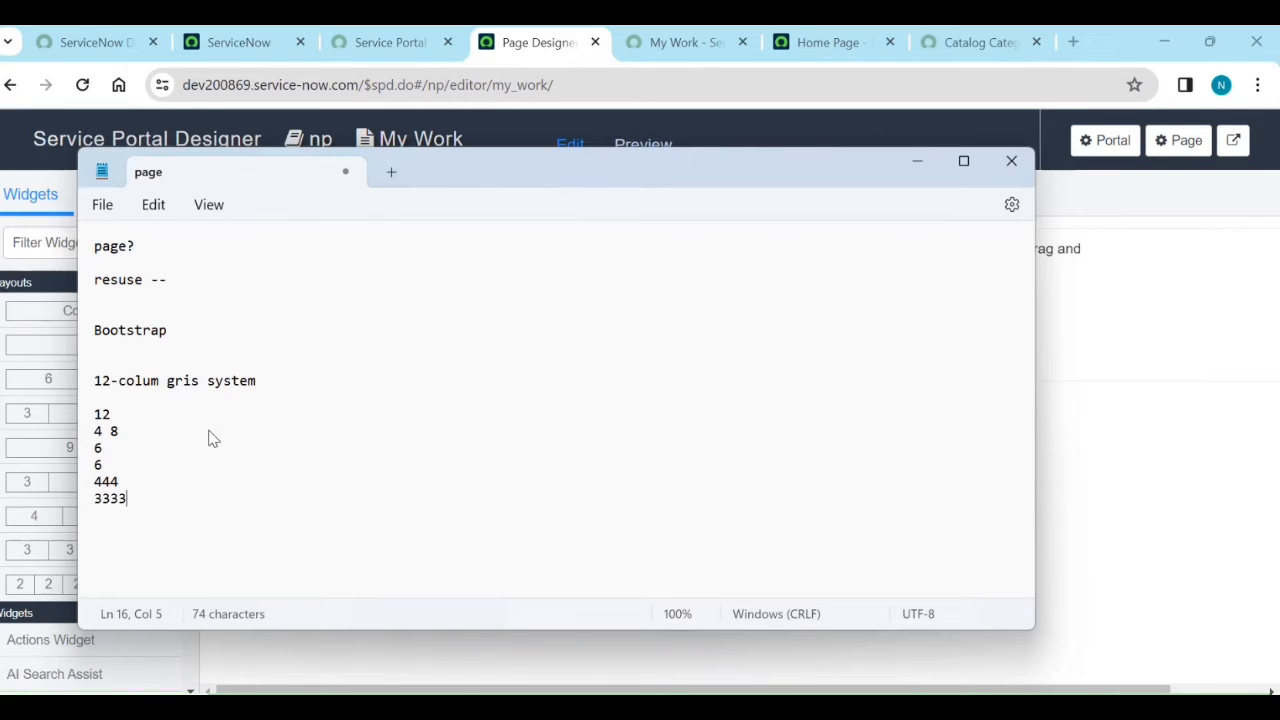
pyautogui.press('Return')
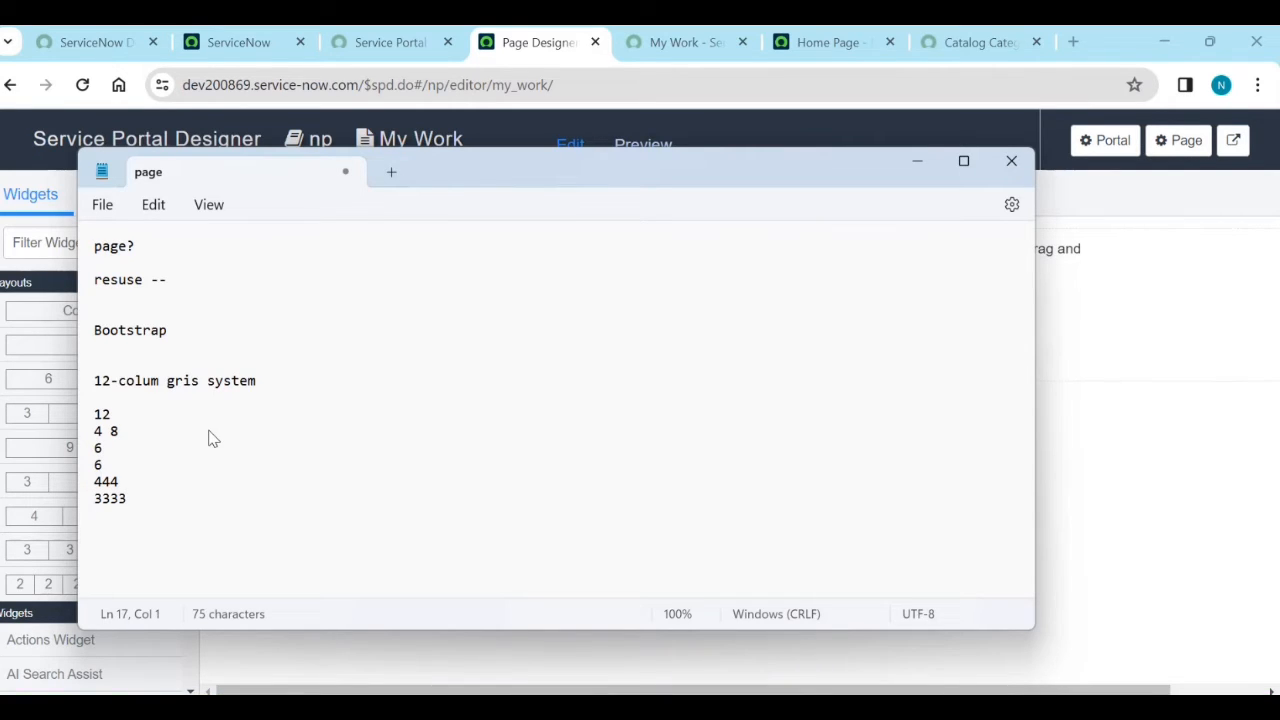
# Step: Combine the two single 6 lines into one line reading "6 6"
pyautogui.click(106, 448)
pyautogui.write('6')
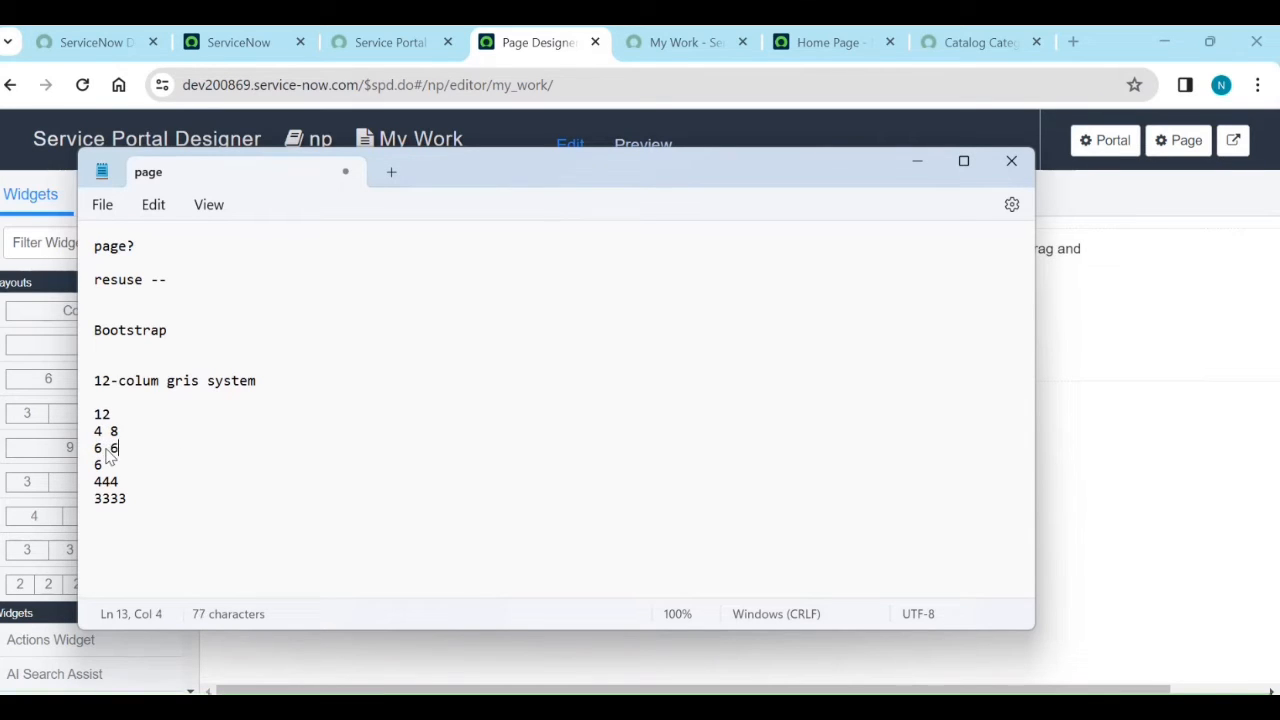
pyautogui.press('Delete')
pyautogui.press('Delete')
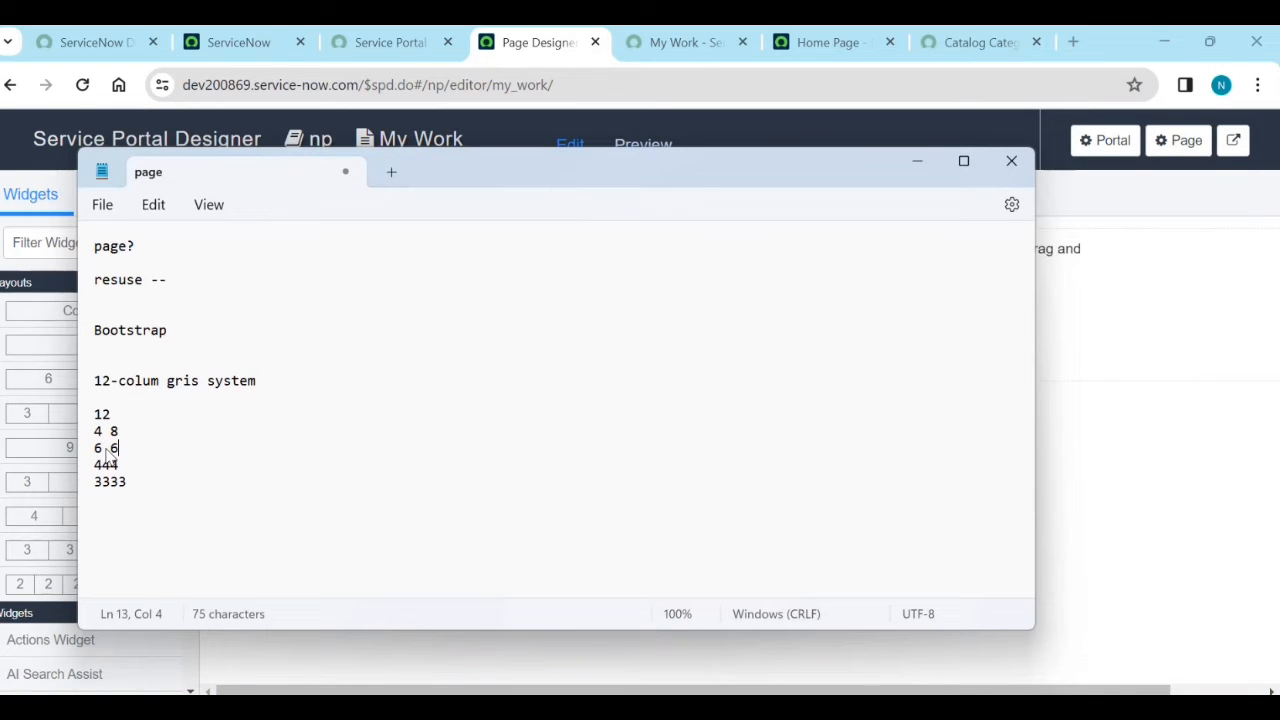
pyautogui.click(143, 481)
pyautogui.press('Return')
pyautogui.write('222222')
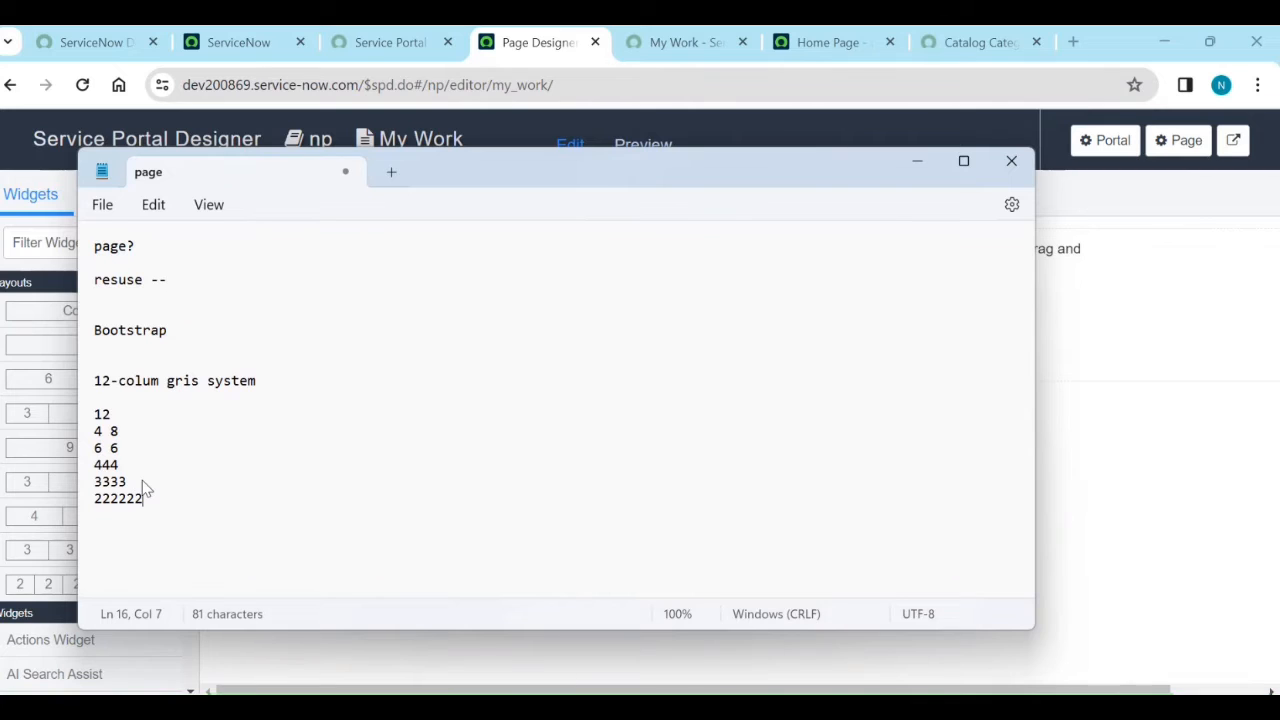
pyautogui.press('Return')
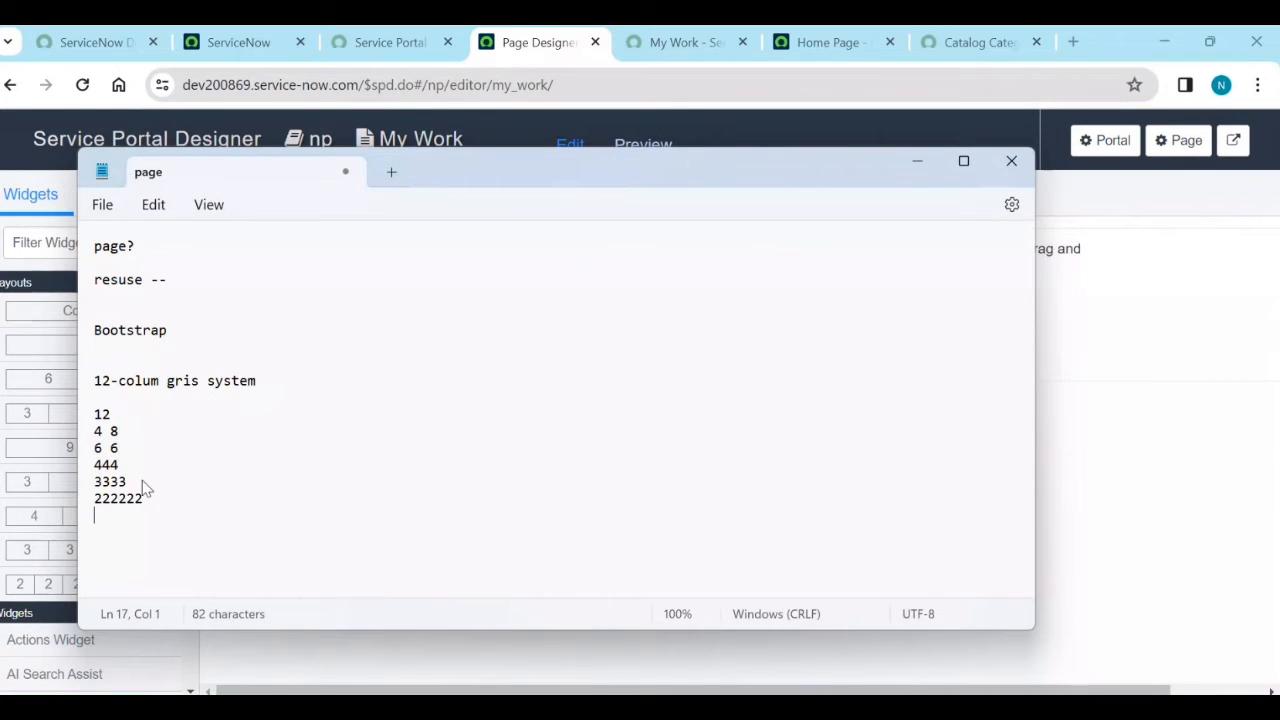
pyautogui.write('111111111111')
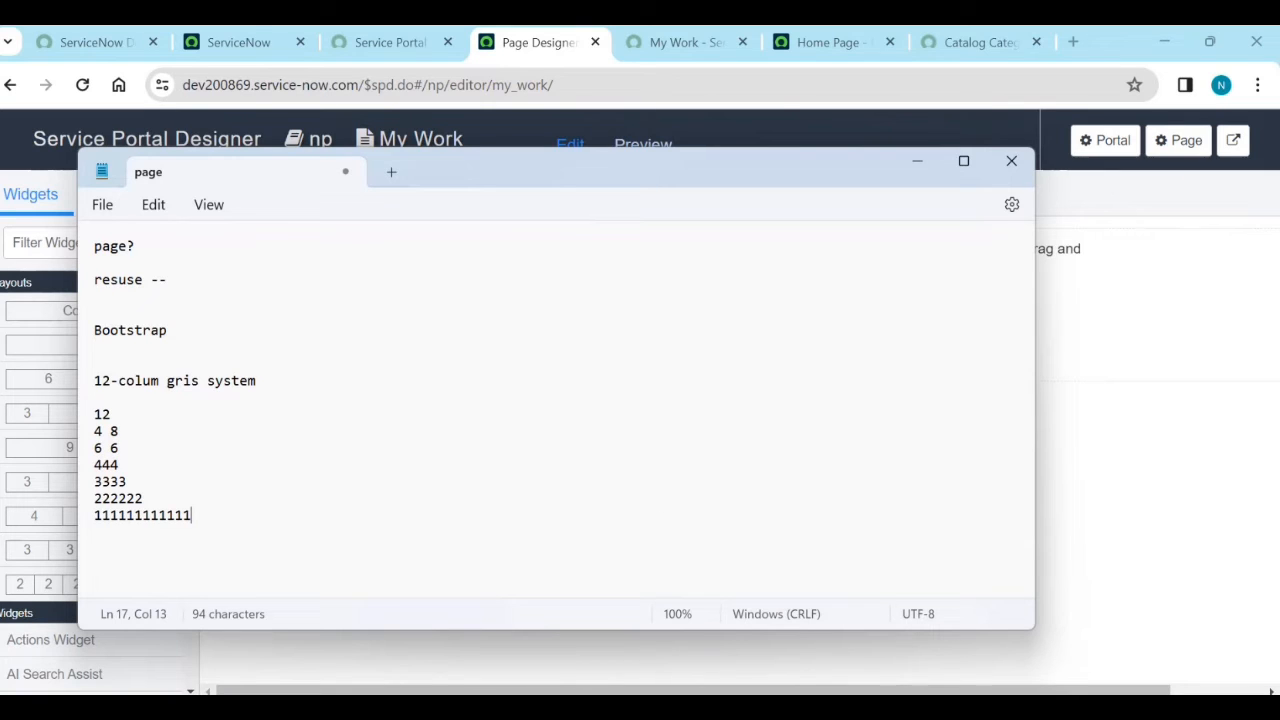
# Step: Open the Bootstrap 3.3 documentation at getbootstrap.com/docs/3.3/ in a new browser tab
pyautogui.moveTo(940, 710)
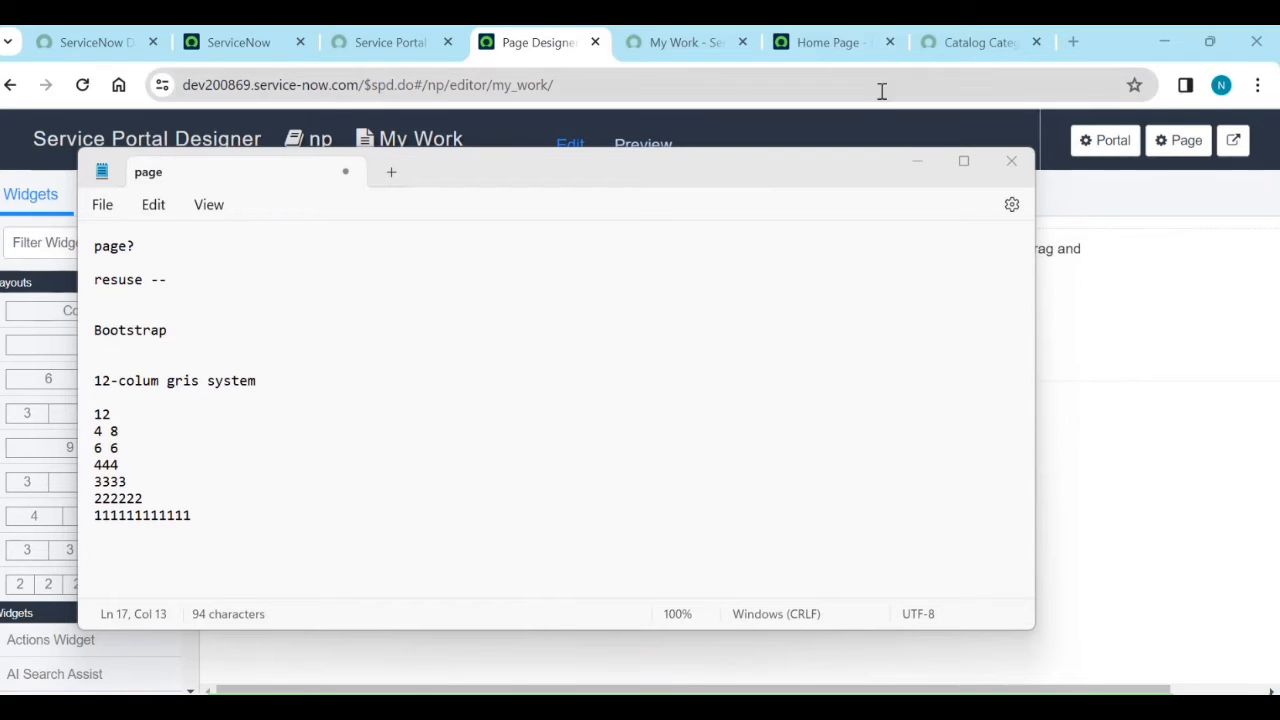
pyautogui.click(1073, 42)
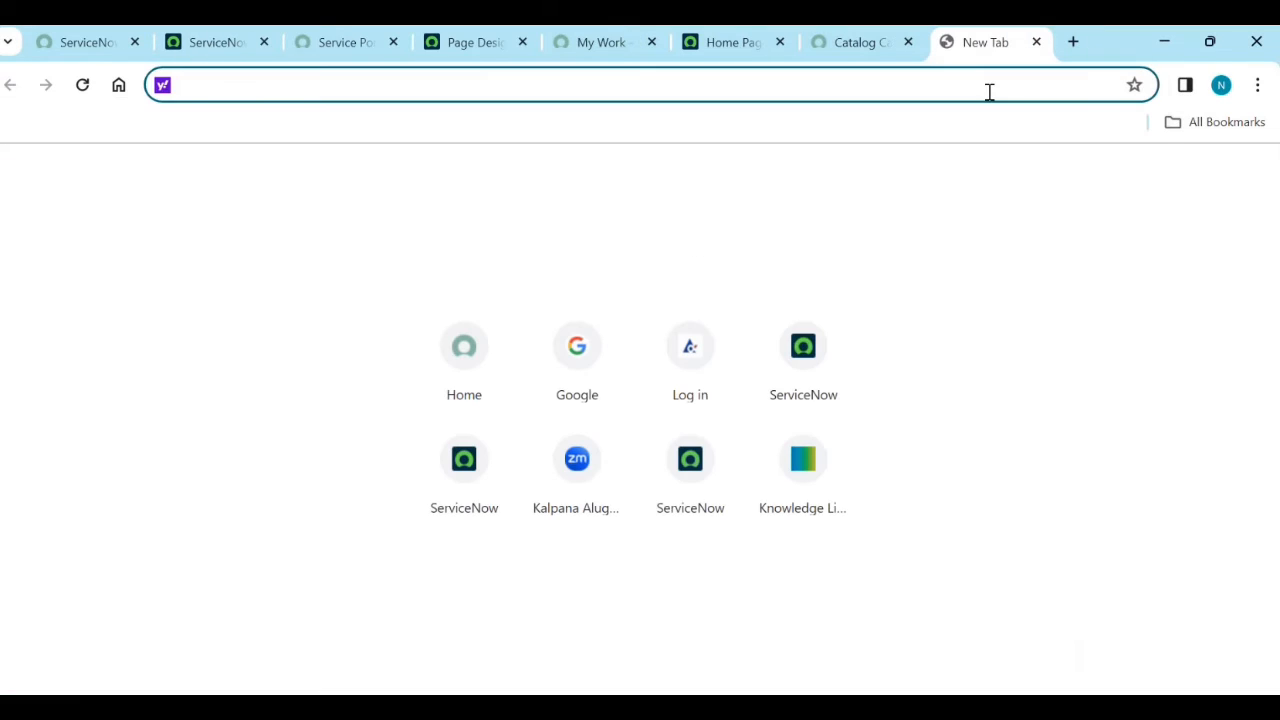
pyautogui.write('https://getbootstrap.com/docs/3.3/')
pyautogui.press('Return')
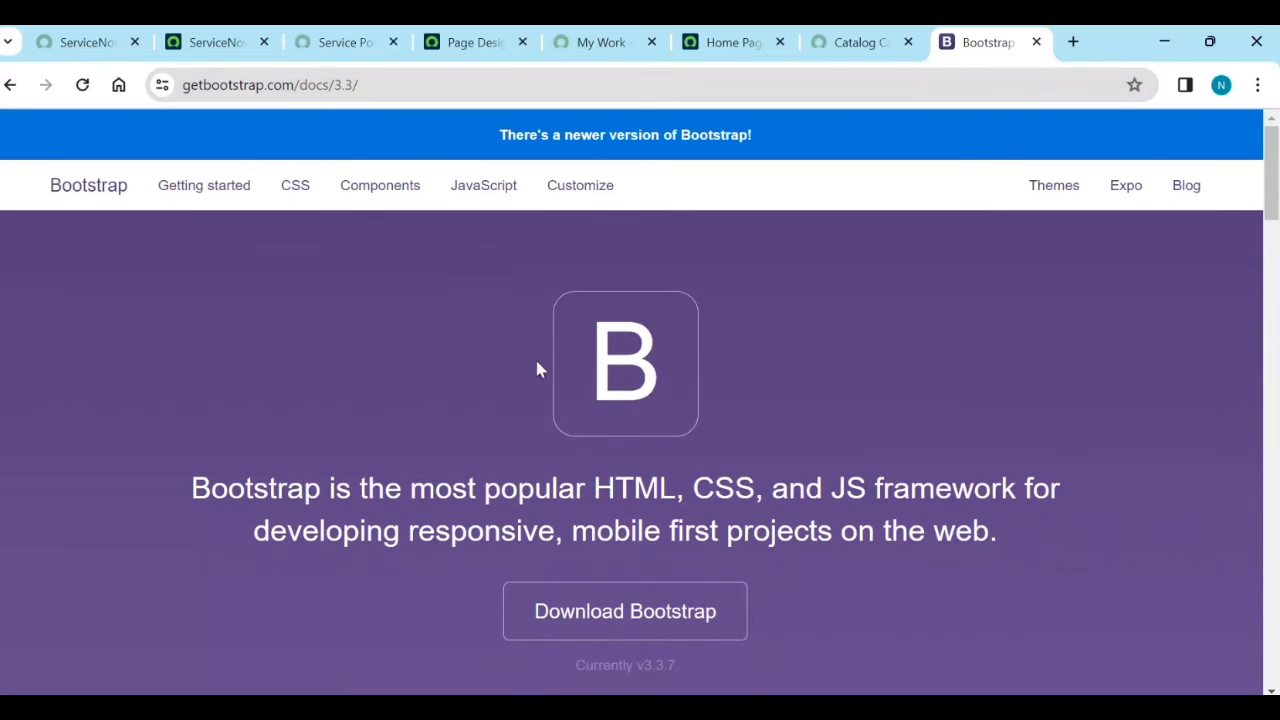
# Step: Look through the Bootstrap home page and highlight its HTML, CSS and JS framework description
pyautogui.scroll(-12, 530, 400)
pyautogui.scroll(-14, 522, 430)
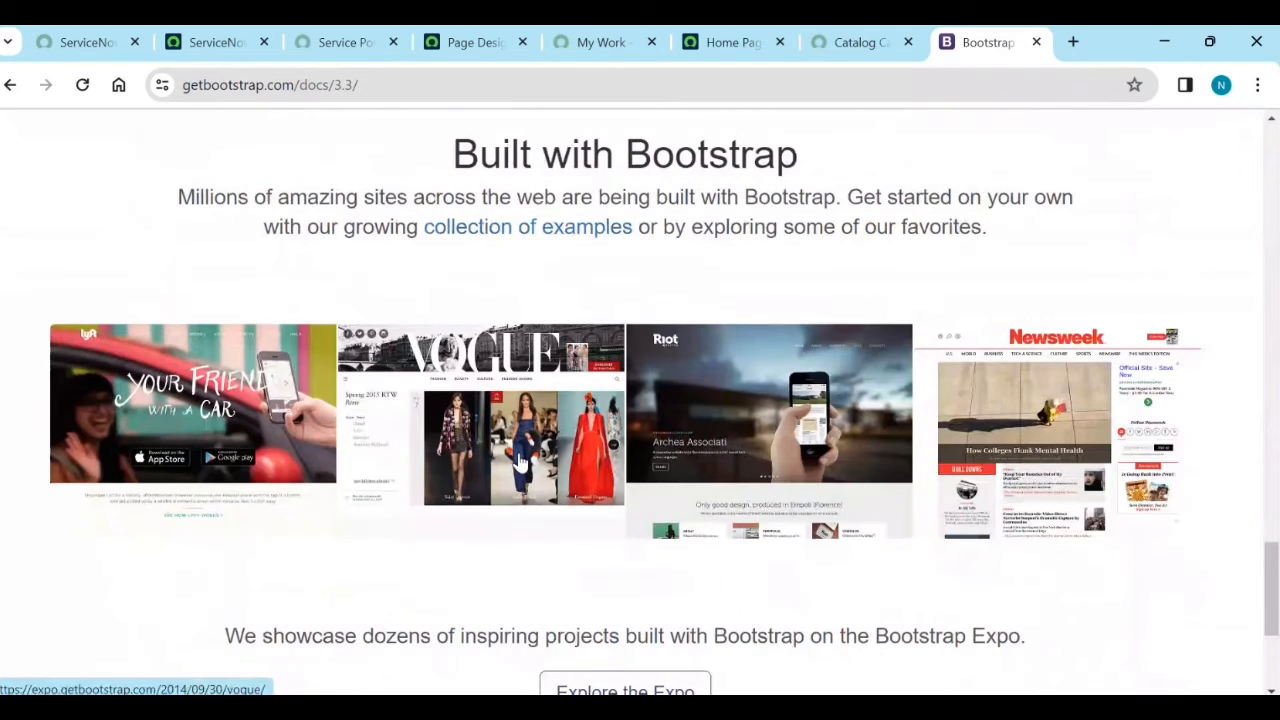
pyautogui.scroll(-3, 518, 460)
pyautogui.scroll(5, 522, 462)
pyautogui.scroll(15, 522, 462)
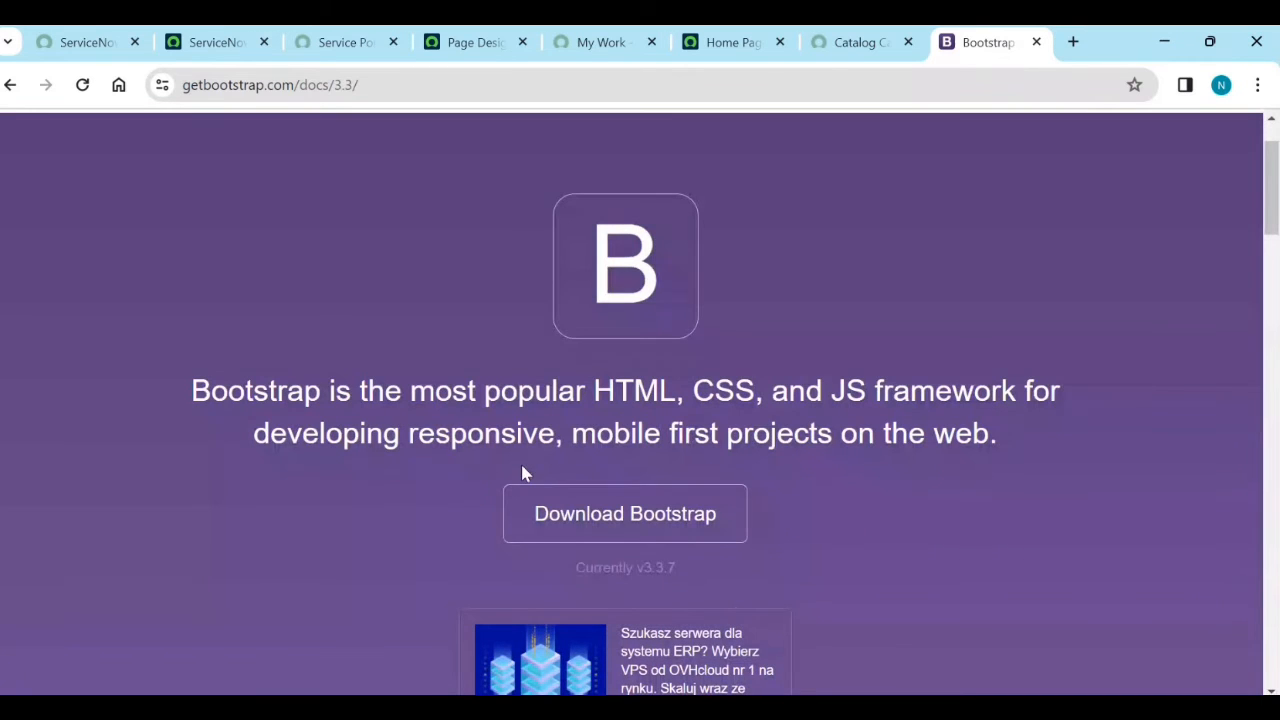
pyautogui.scroll(2, 850, 320)
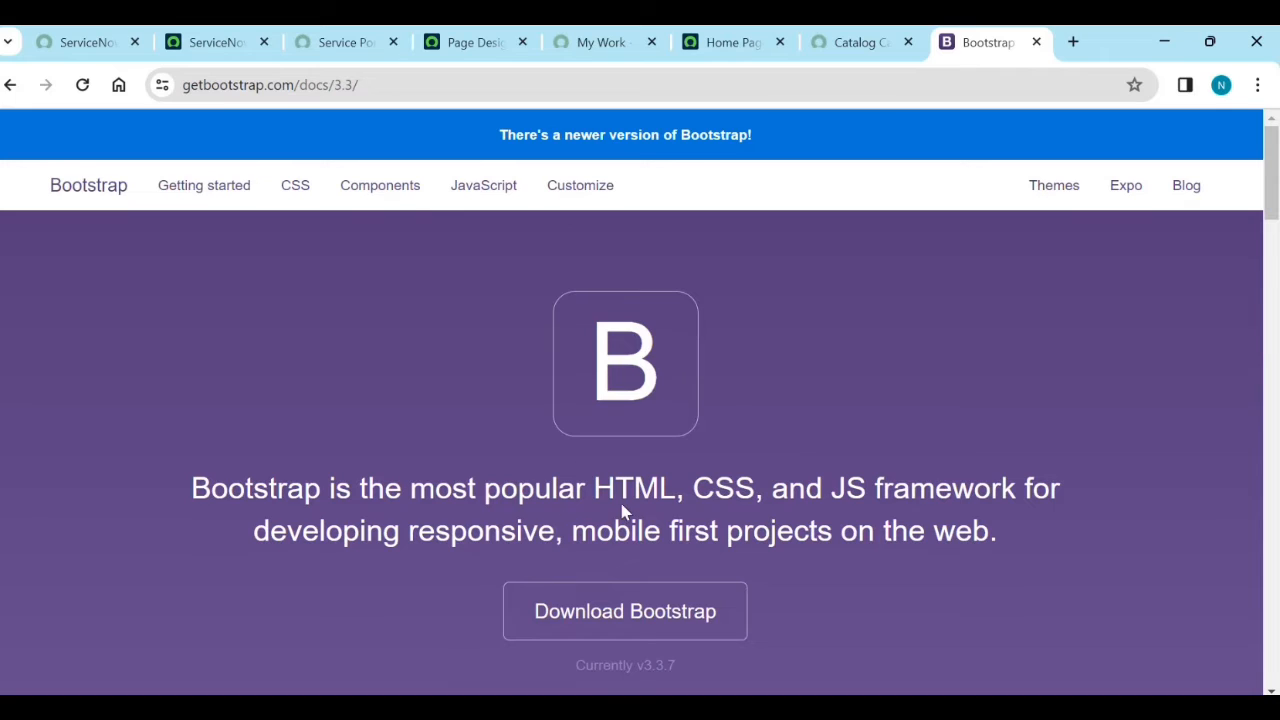
pyautogui.moveTo(614, 488); pyautogui.dragTo(940, 548)
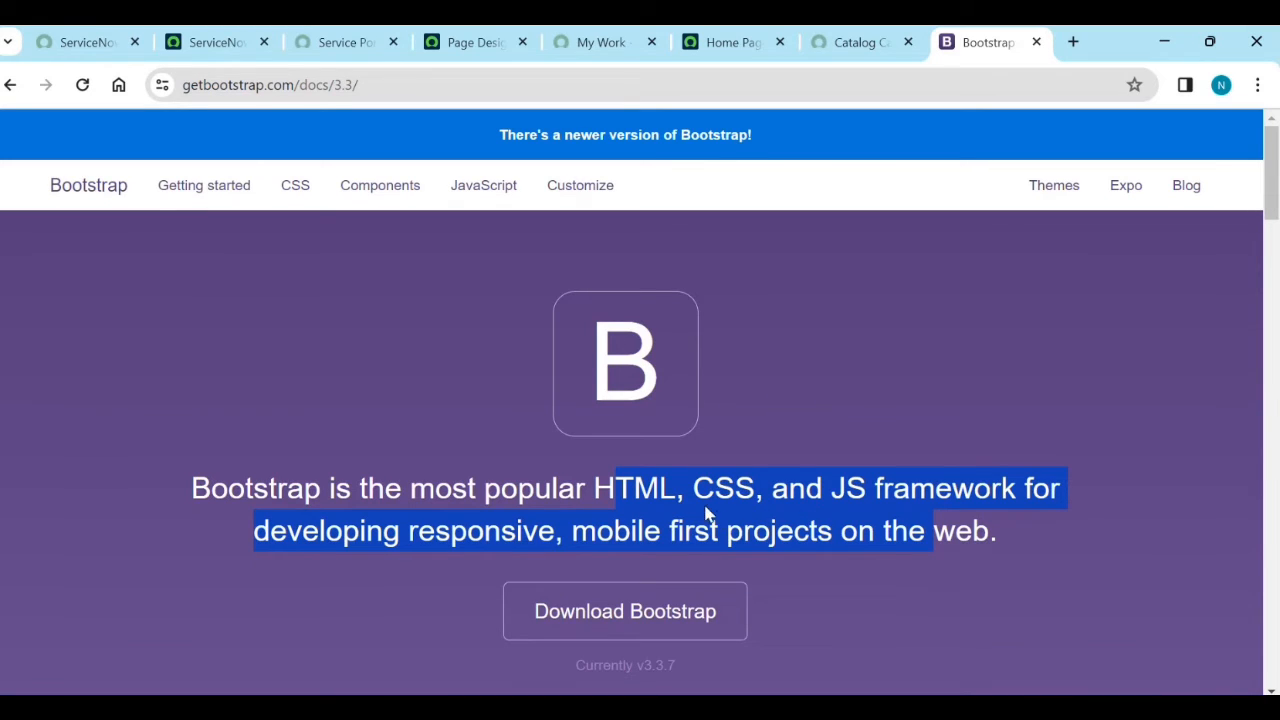
# Step: View the Catalog Categories page and return to the live My Work page in the sp portal
pyautogui.click(838, 45)
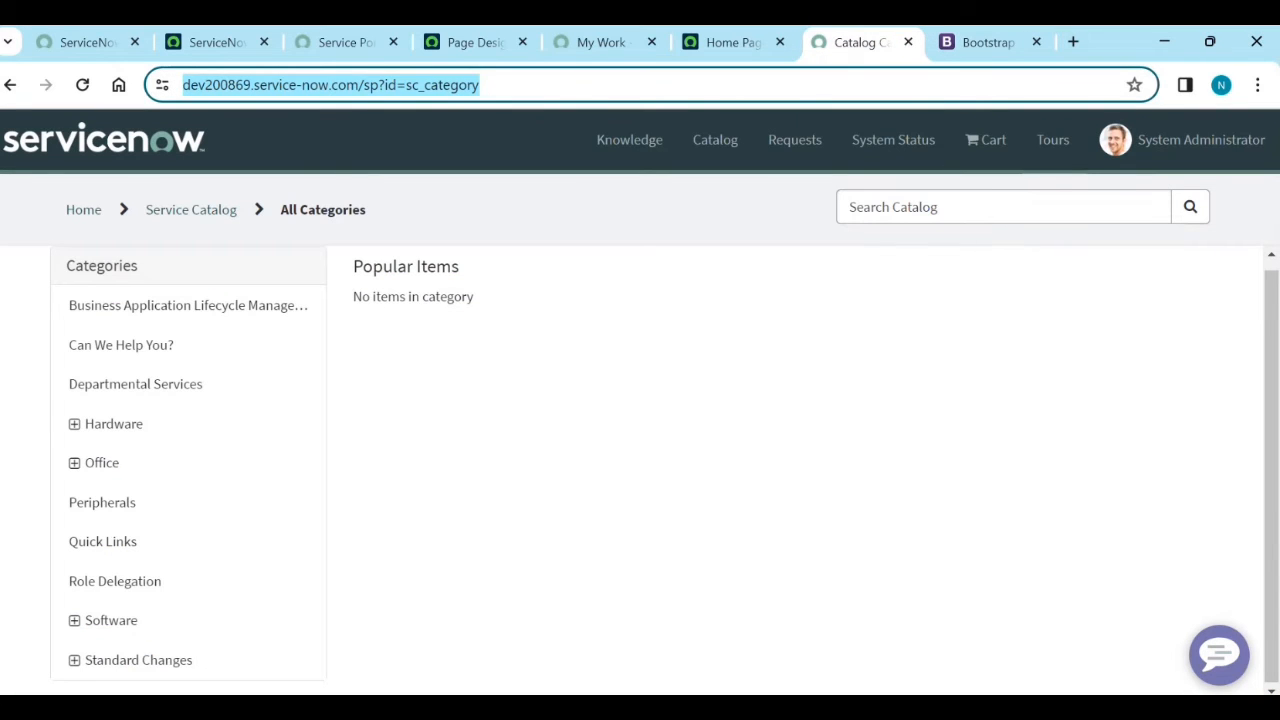
pyautogui.hotkey('alt', 'Tab')
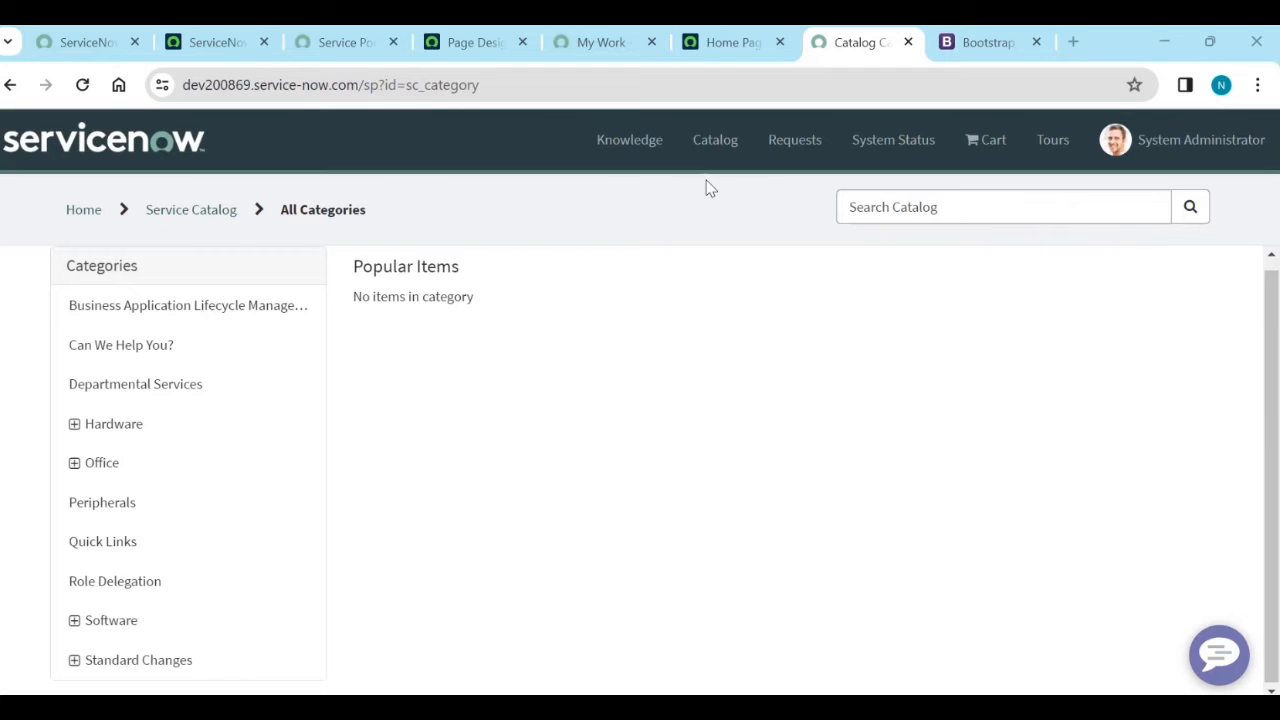
pyautogui.click(600, 46)
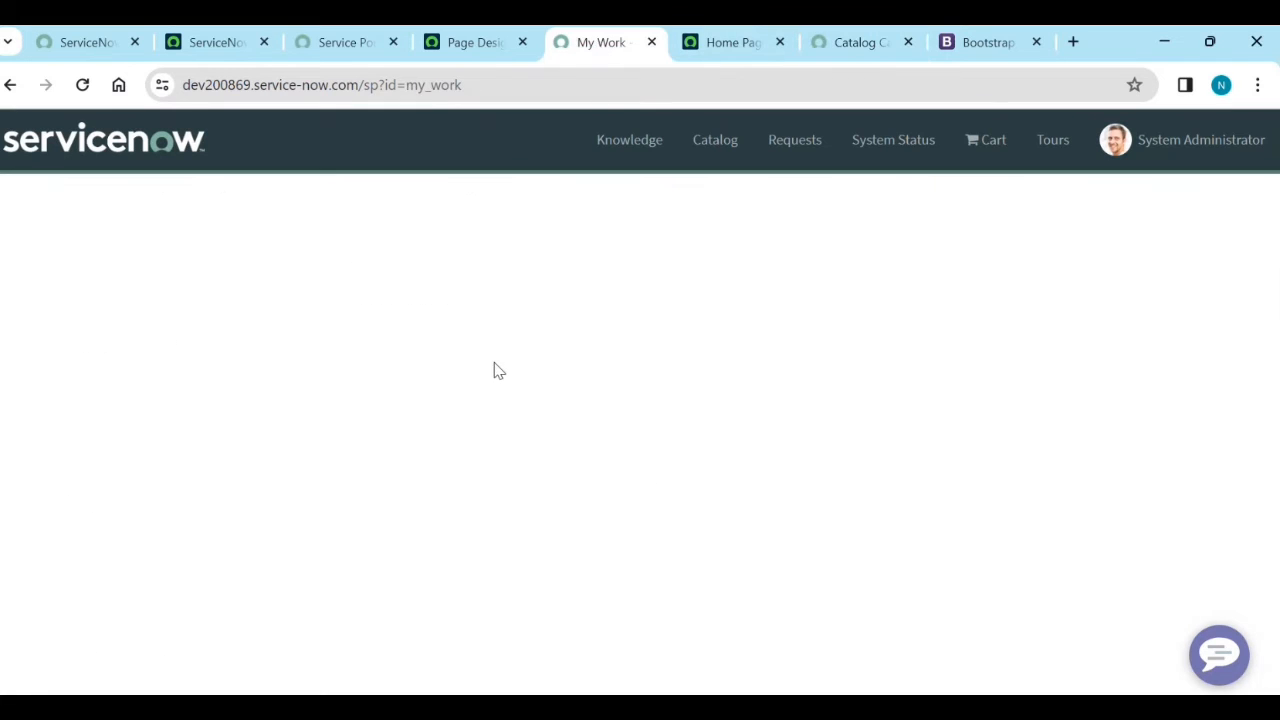
# Step: Return to the My Work page in the Service Portal Designer and select its empty container
pyautogui.click(490, 40)
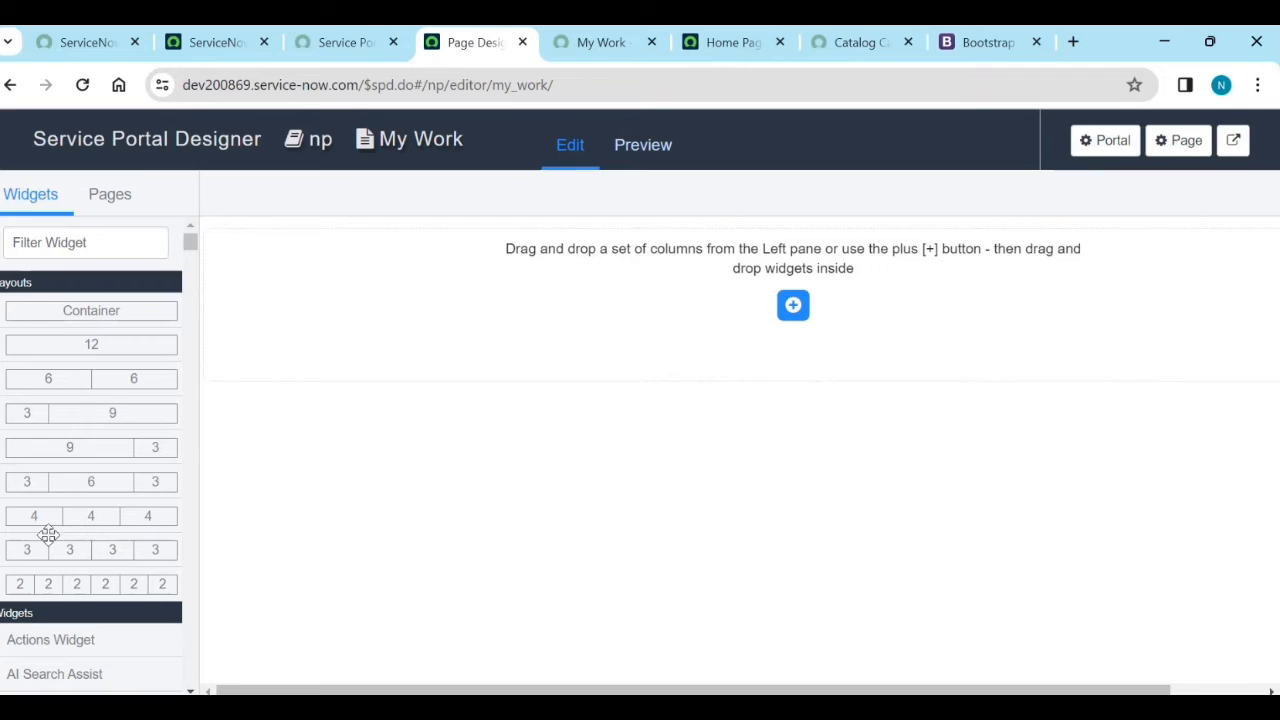
pyautogui.scroll(-1, 106, 551)
pyautogui.scroll(1, 151, 523)
pyautogui.click(711, 240)
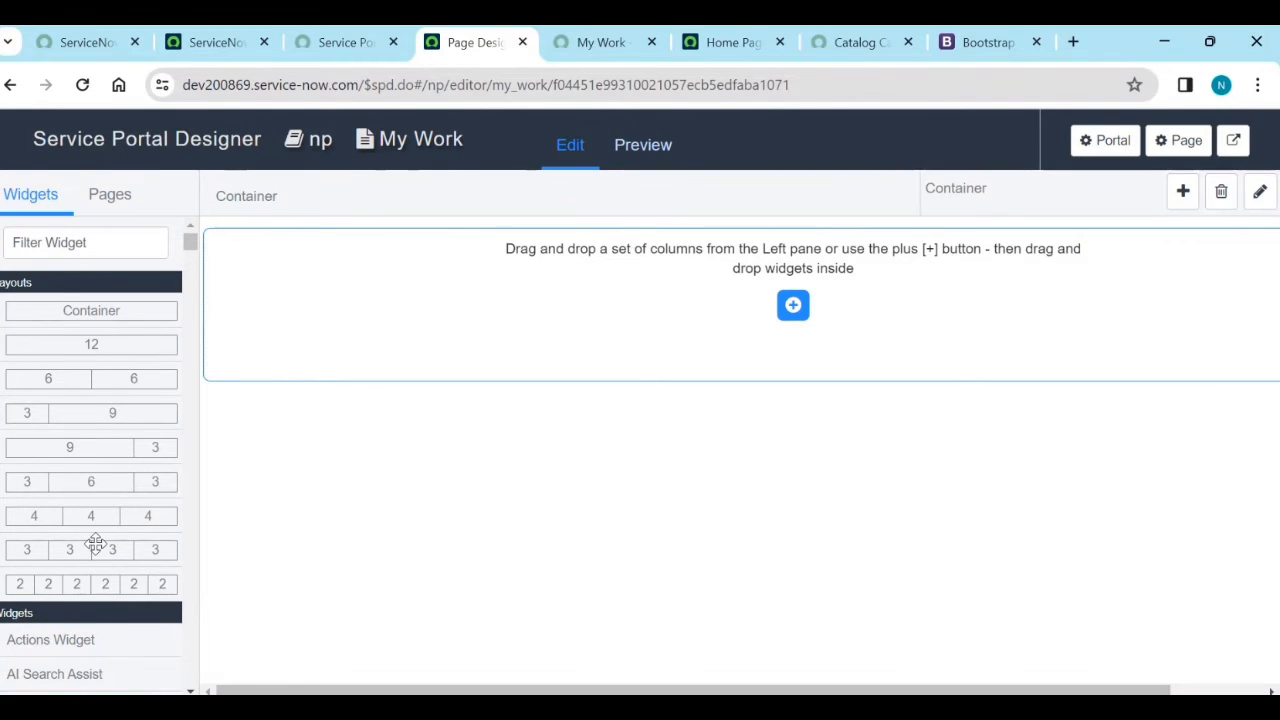
# Step: Add a row of three equal columns (4-4-4) to the container and view the live My Work page in the np portal
pyautogui.moveTo(93, 518); pyautogui.dragTo(640, 345)
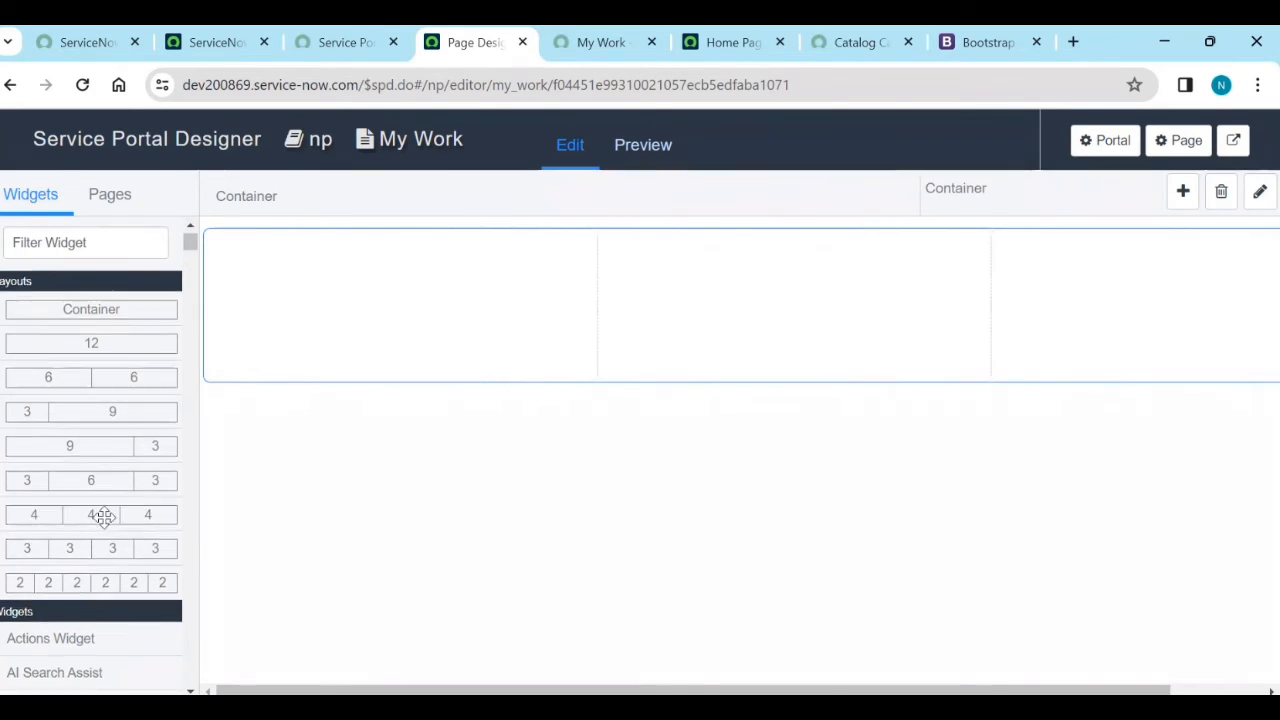
pyautogui.scroll(-2, 100, 520)
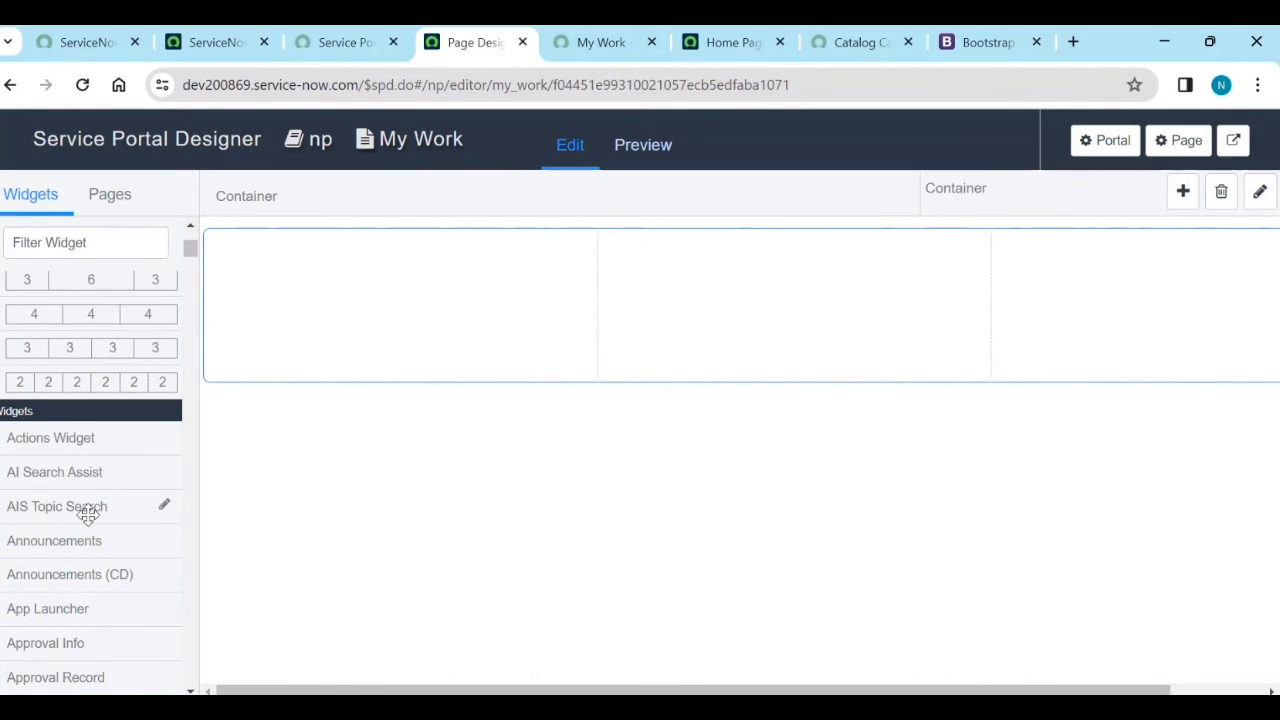
pyautogui.scroll(1, 88, 528)
pyautogui.scroll(-1, 90, 540)
pyautogui.scroll(-2, 90, 543)
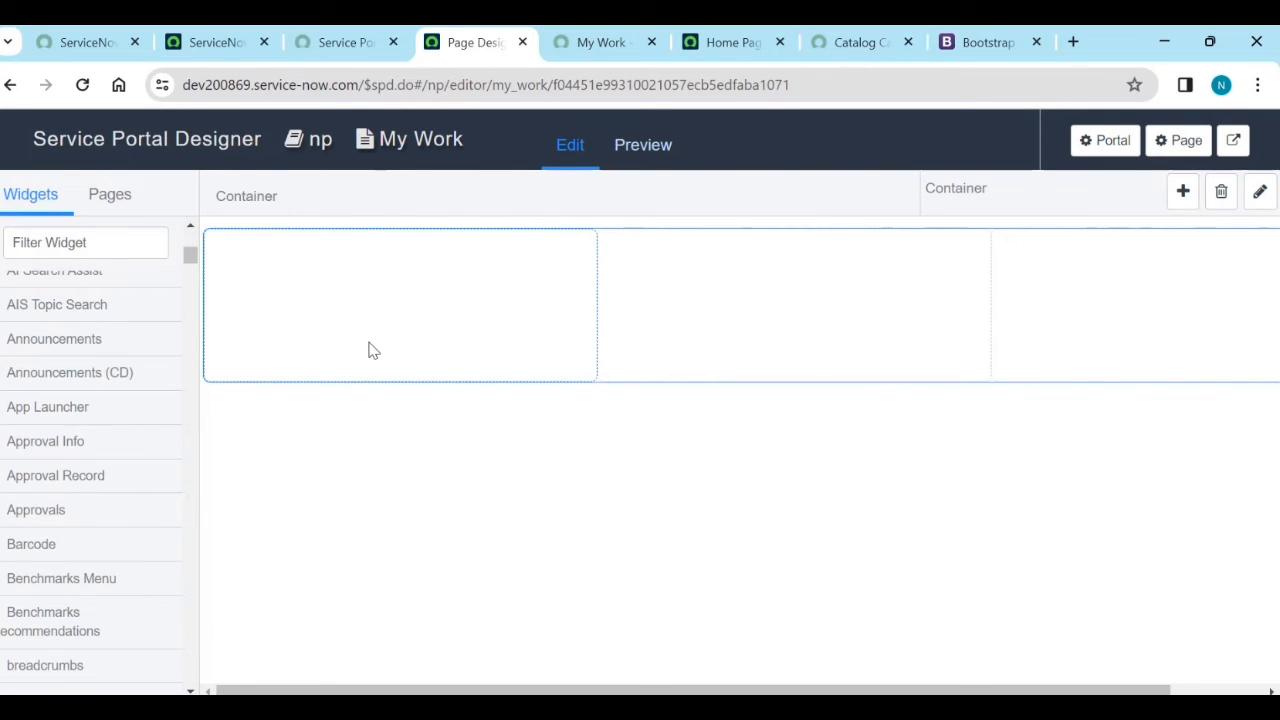
pyautogui.click(1232, 140)
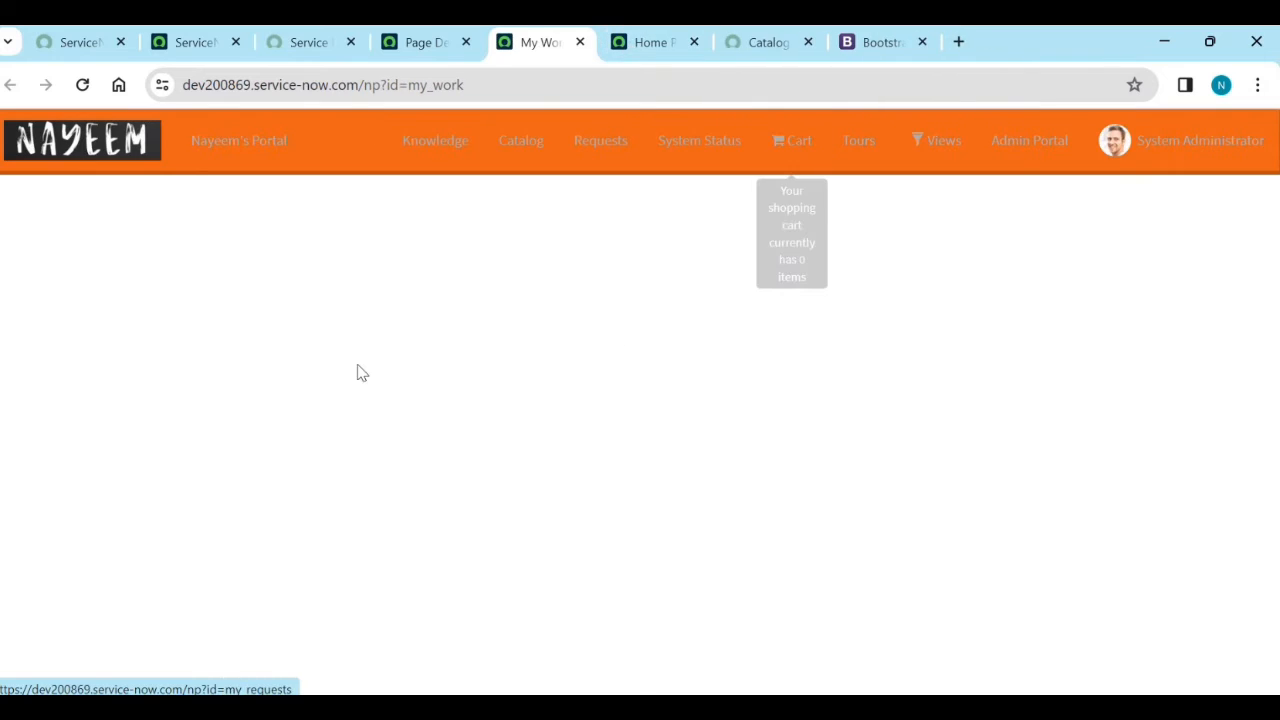
pyautogui.click(472, 43)
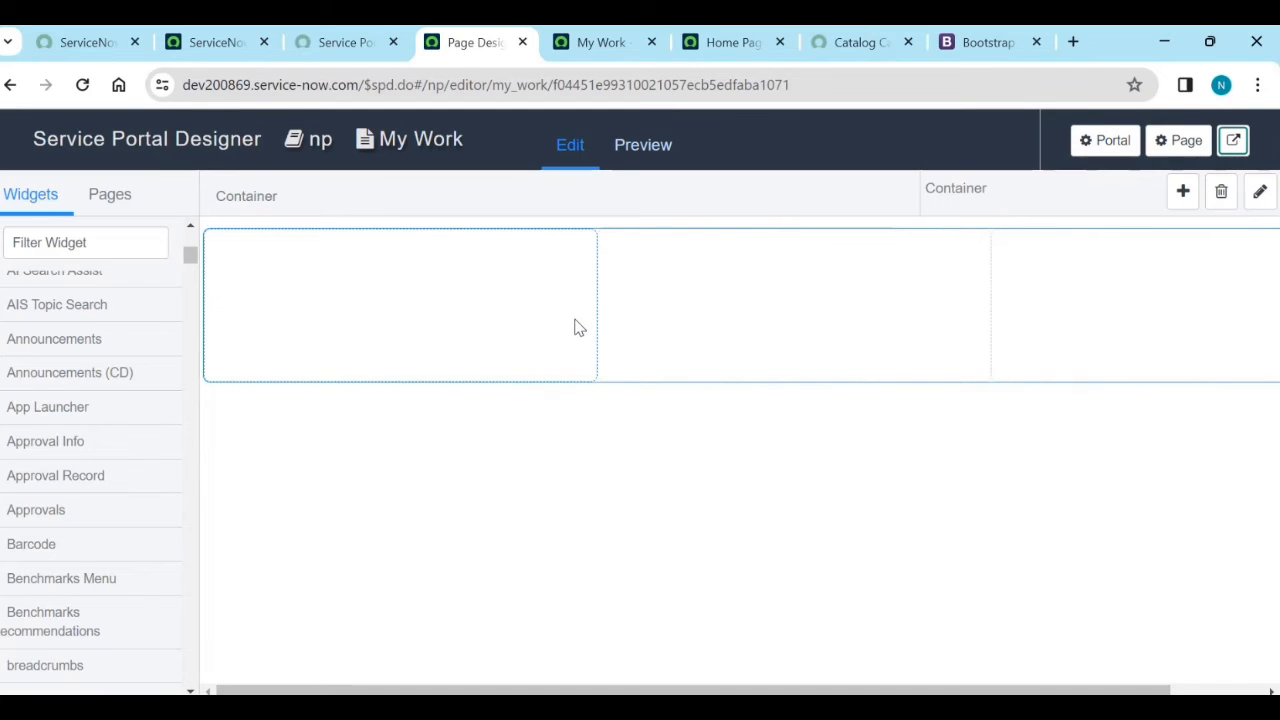
# Step: Nest a 6-6 column layout inside the first column of the three-column row
pyautogui.scroll(5, 114, 434)
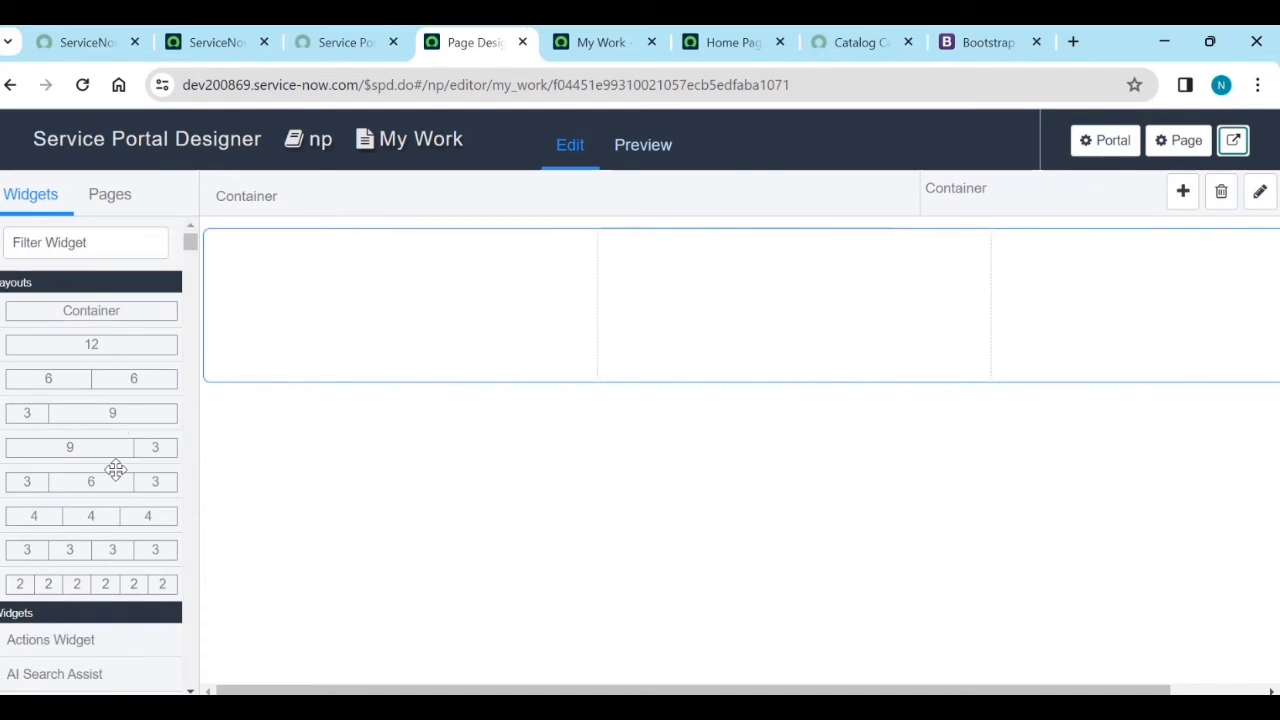
pyautogui.moveTo(110, 487); pyautogui.dragTo(529, 480)
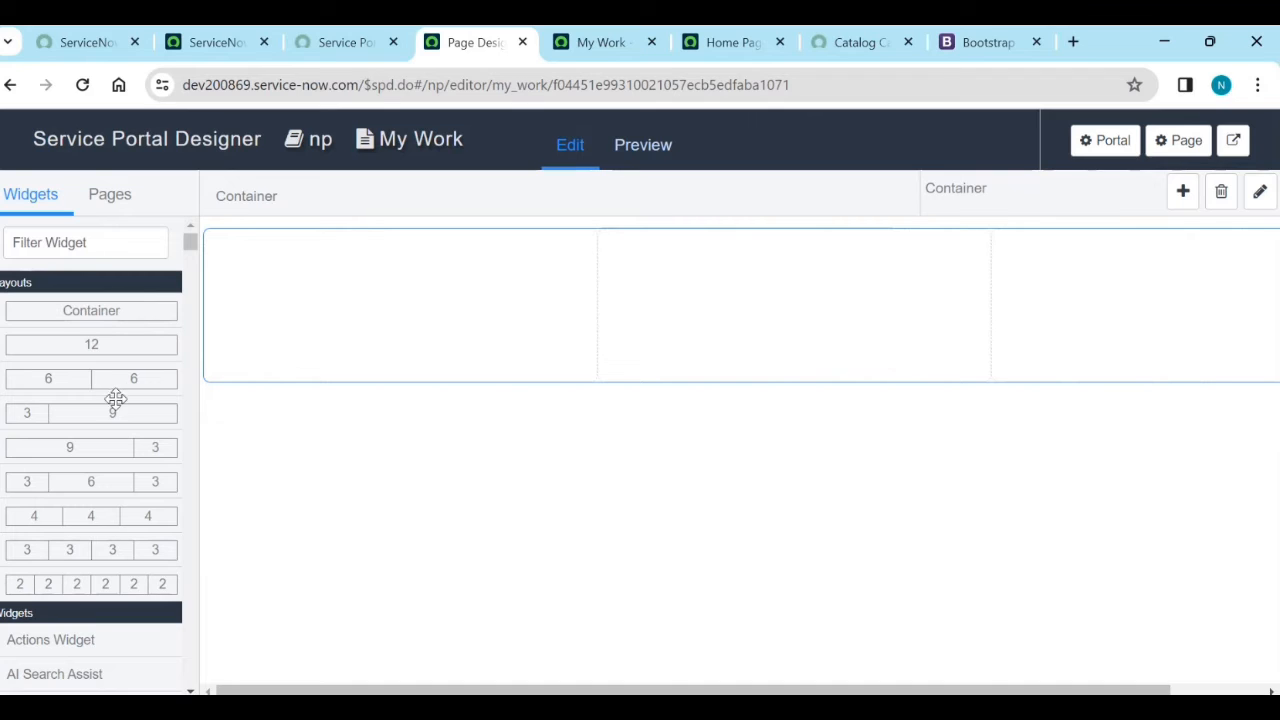
pyautogui.moveTo(106, 384); pyautogui.dragTo(380, 374)
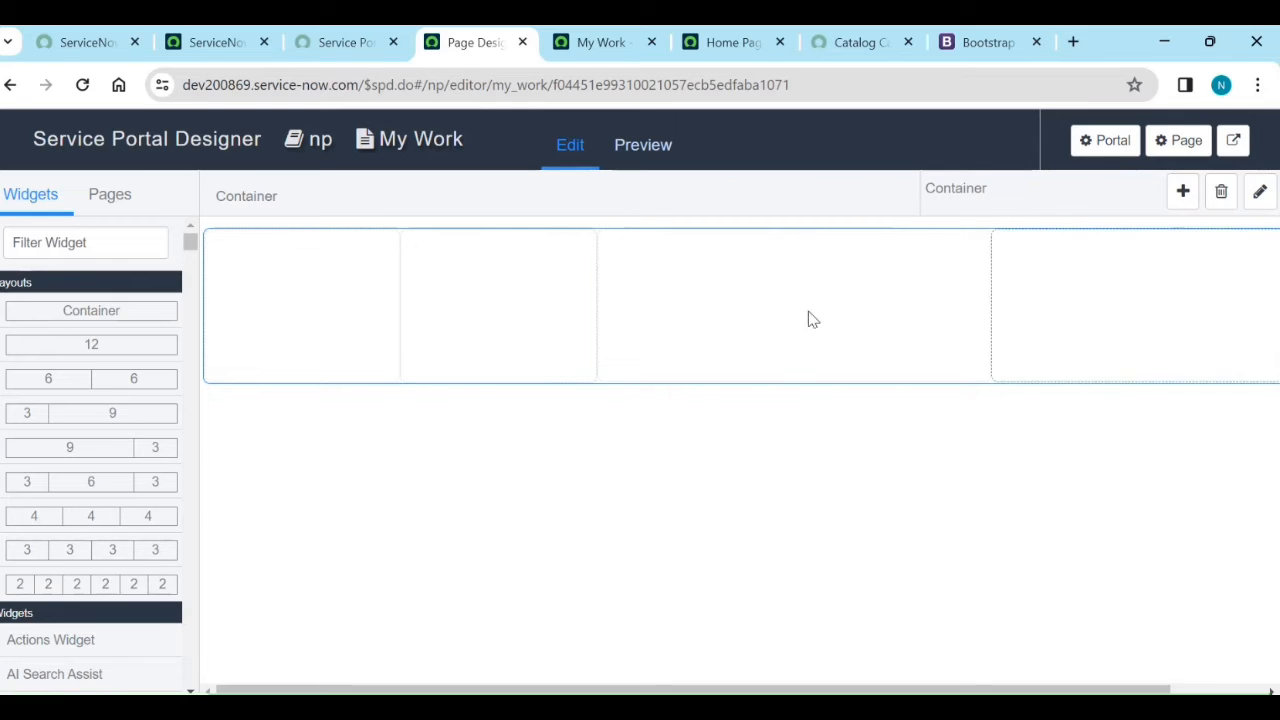
# Step: Select the nested and outer columns in turn to examine how the container, rows and columns are nested
pyautogui.click(397, 362)
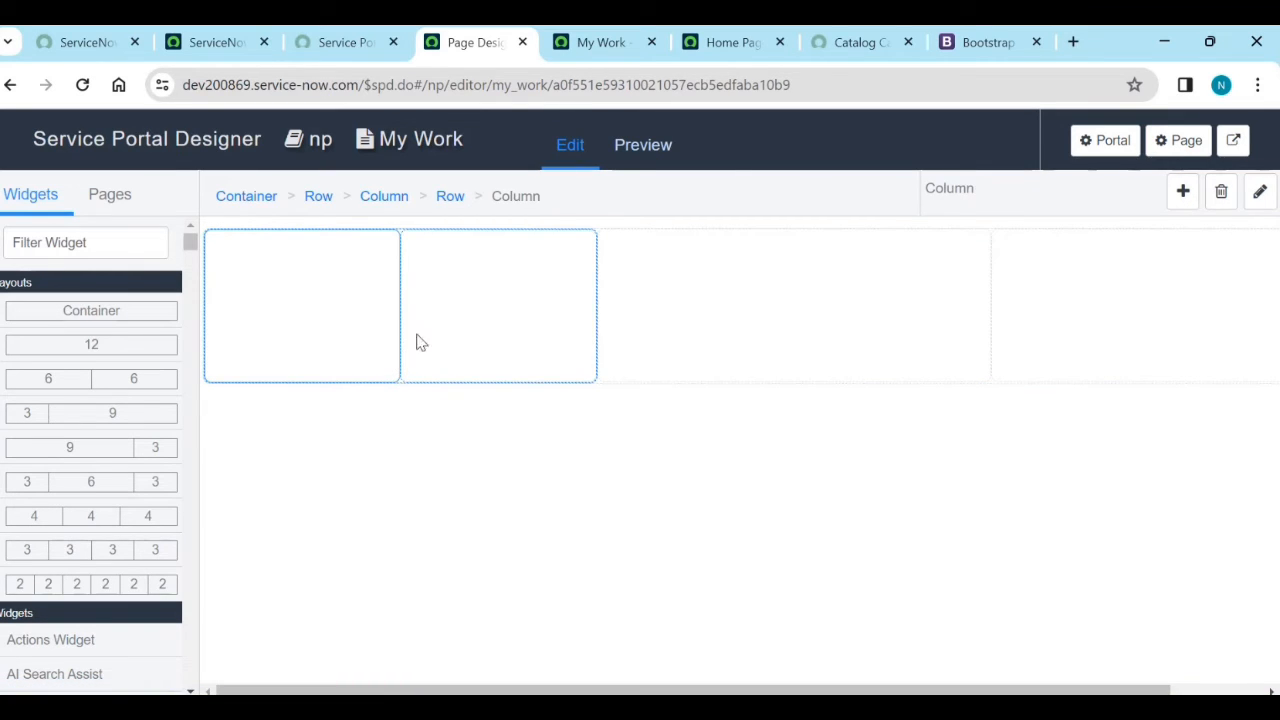
pyautogui.click(402, 322)
pyautogui.click(396, 330)
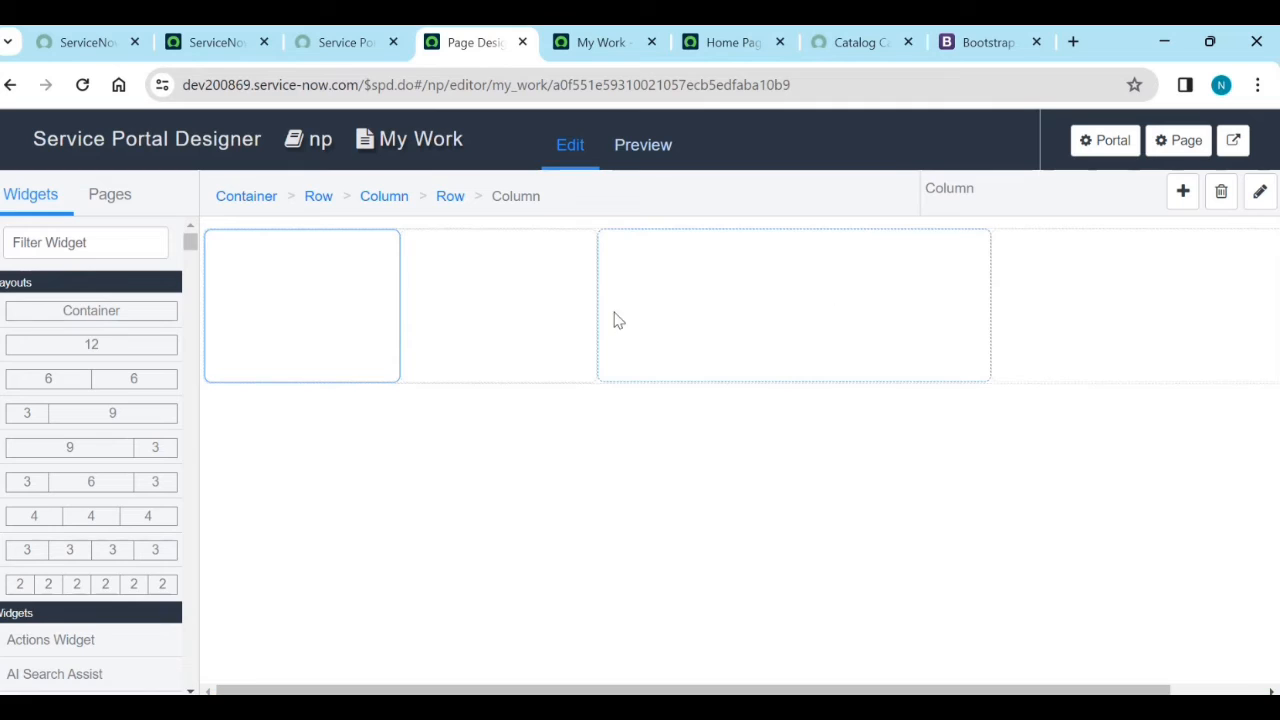
pyautogui.click(469, 322)
pyautogui.click(377, 322)
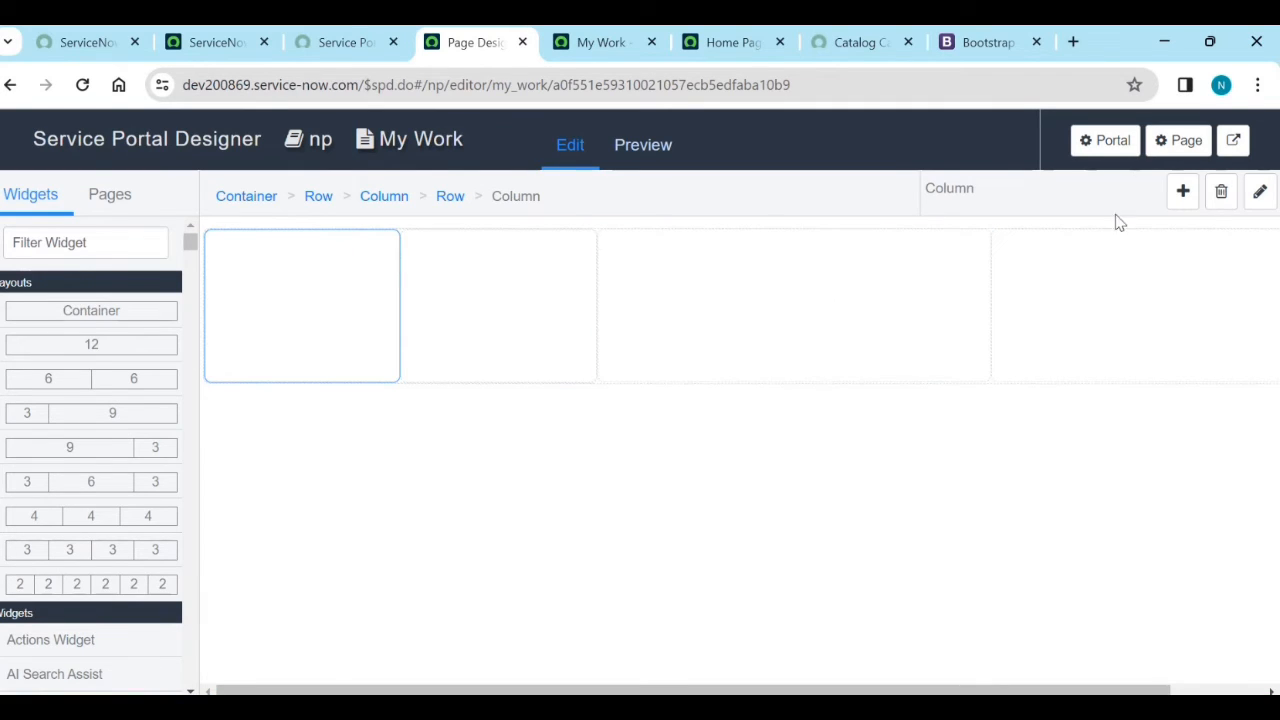
pyautogui.click(603, 384)
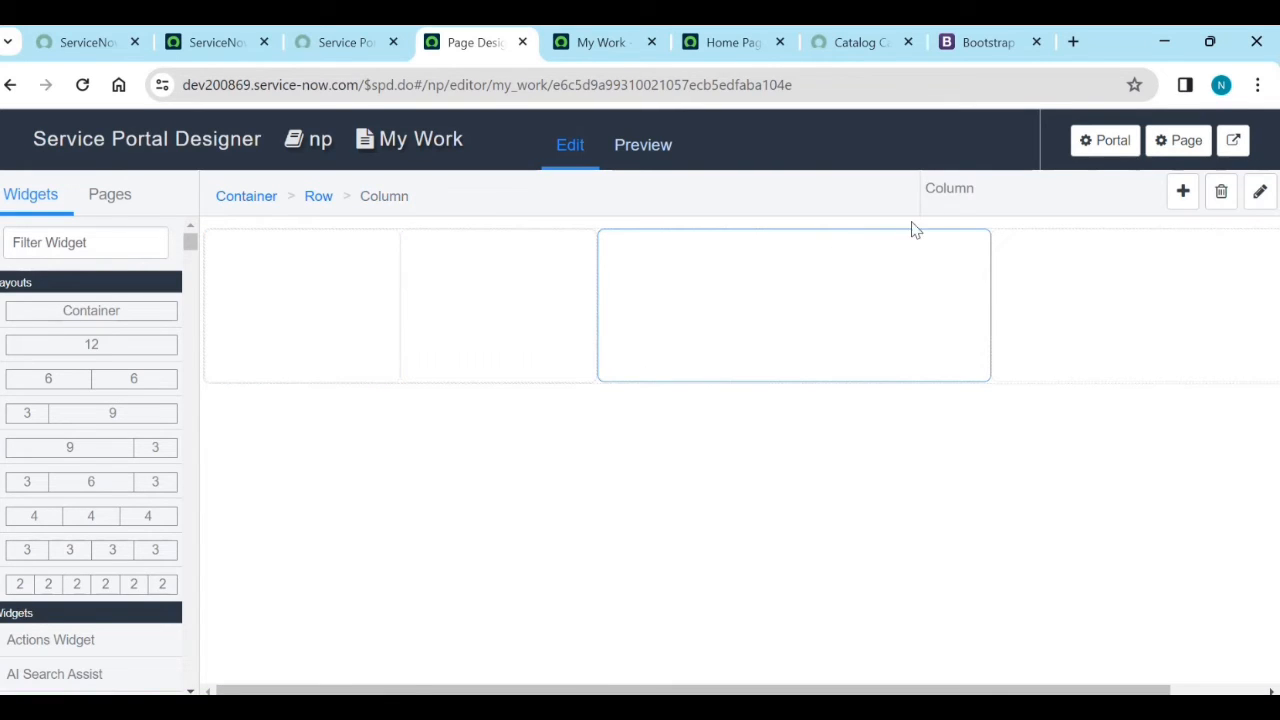
pyautogui.click(1030, 357)
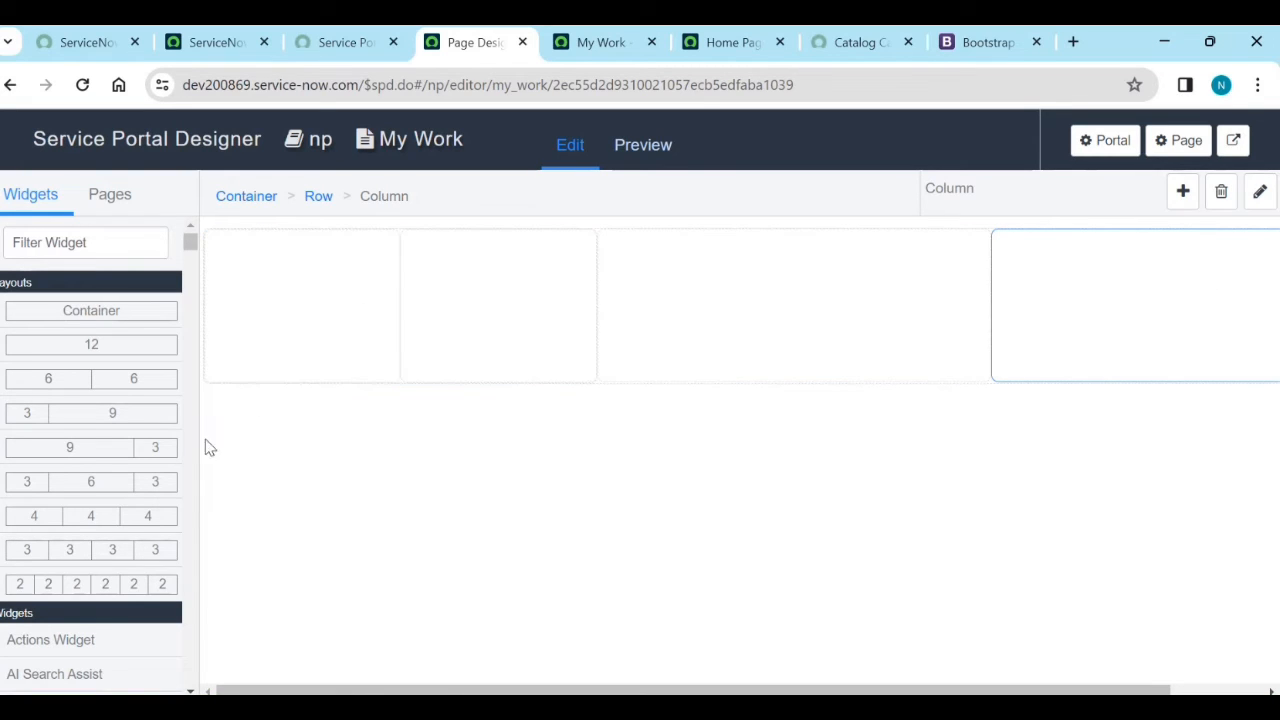
pyautogui.click(377, 311)
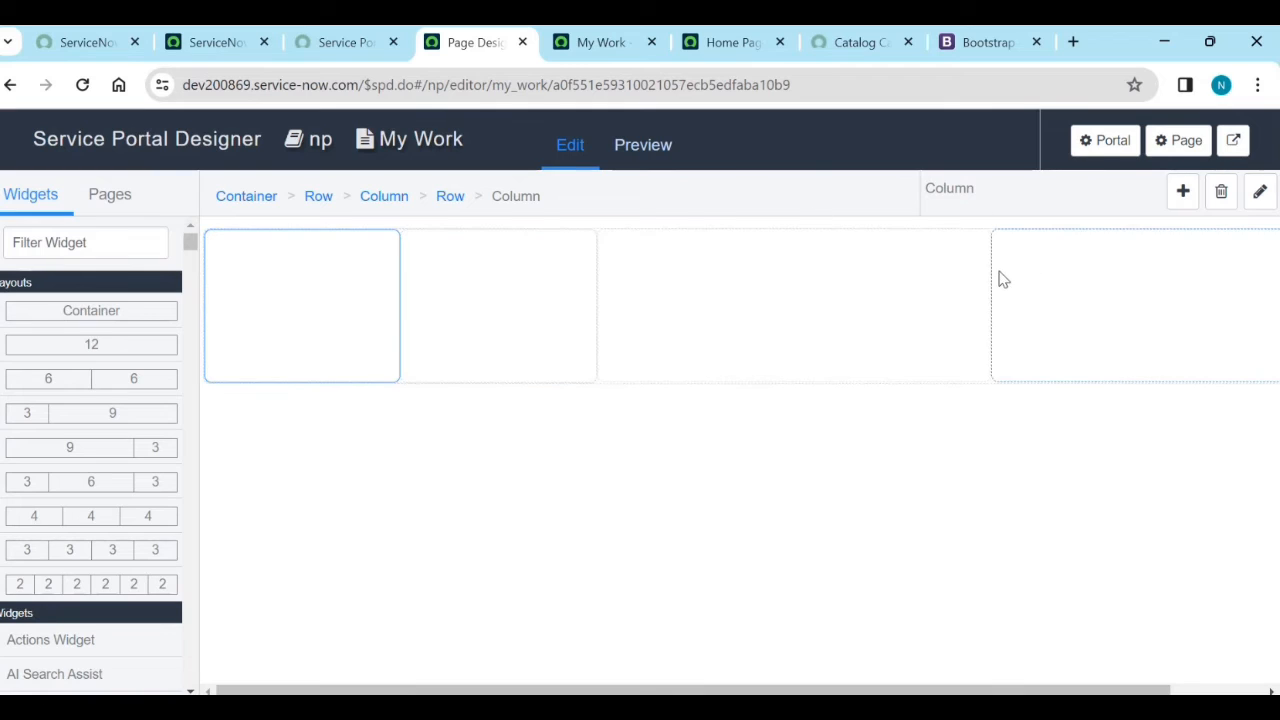
# Step: Delete both nested half-width columns from the first column of the row
pyautogui.click(594, 307)
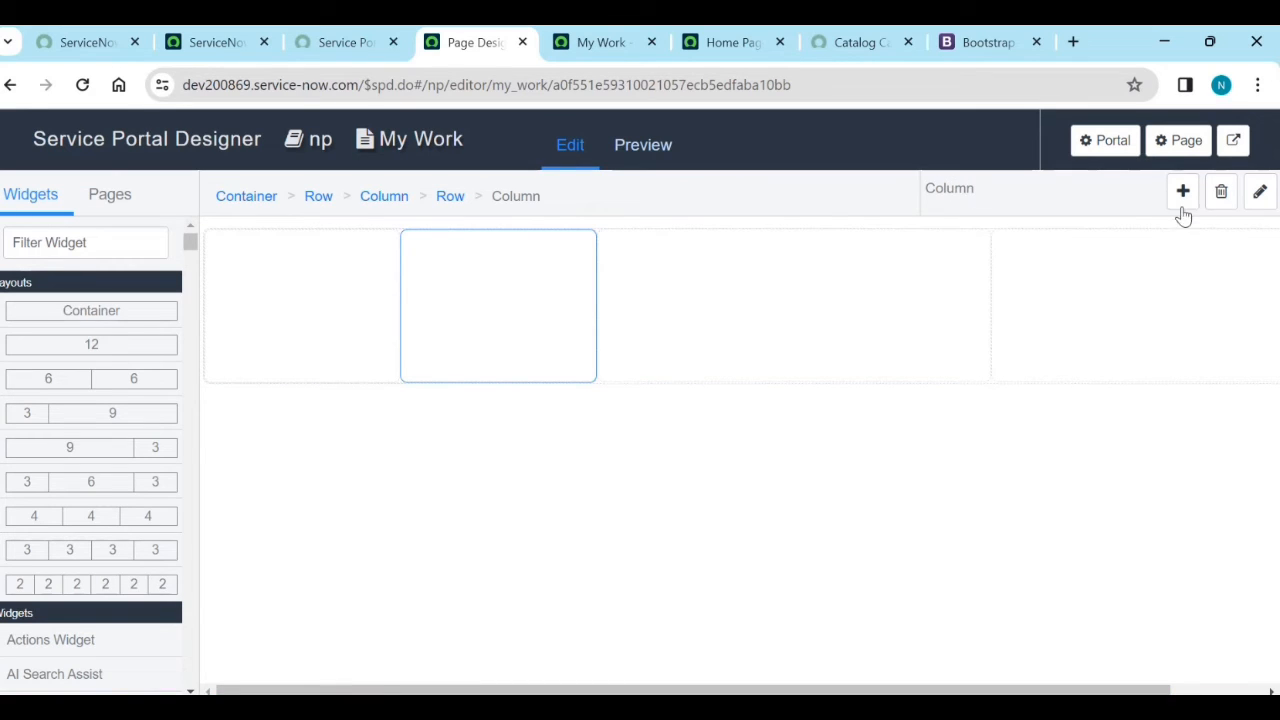
pyautogui.click(1221, 196)
pyautogui.click(893, 321)
pyautogui.click(1221, 196)
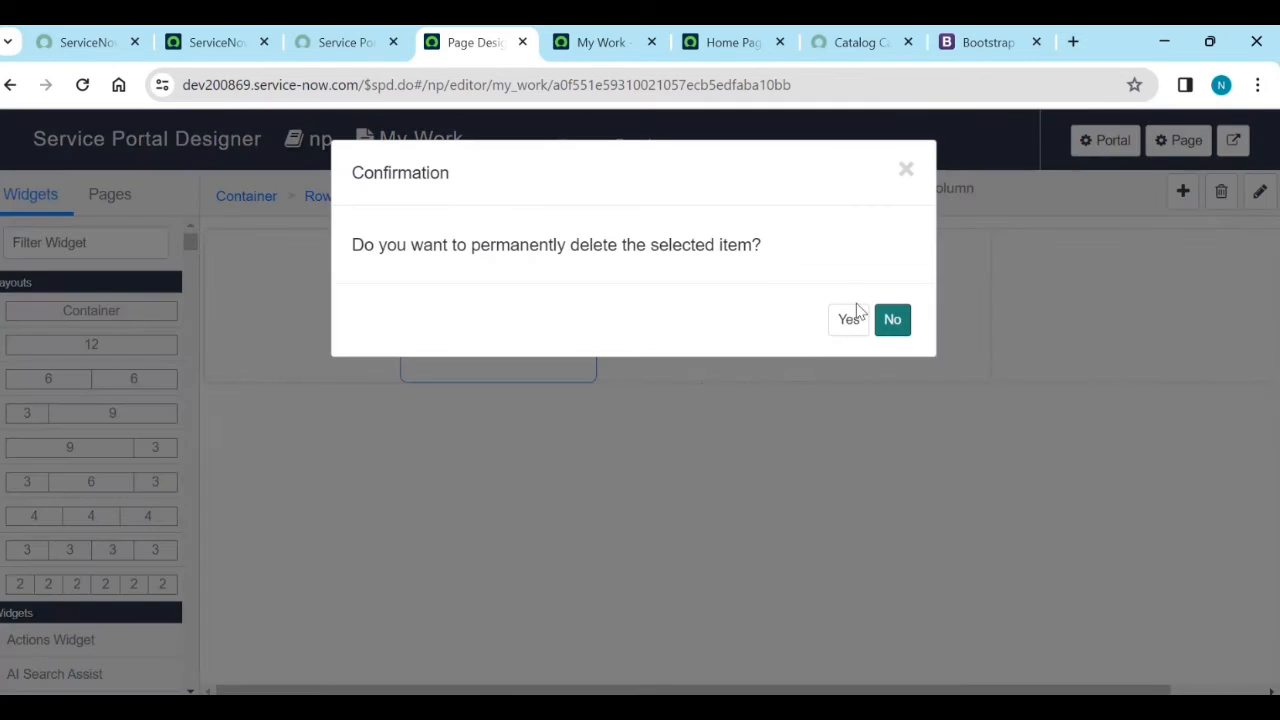
pyautogui.click(853, 326)
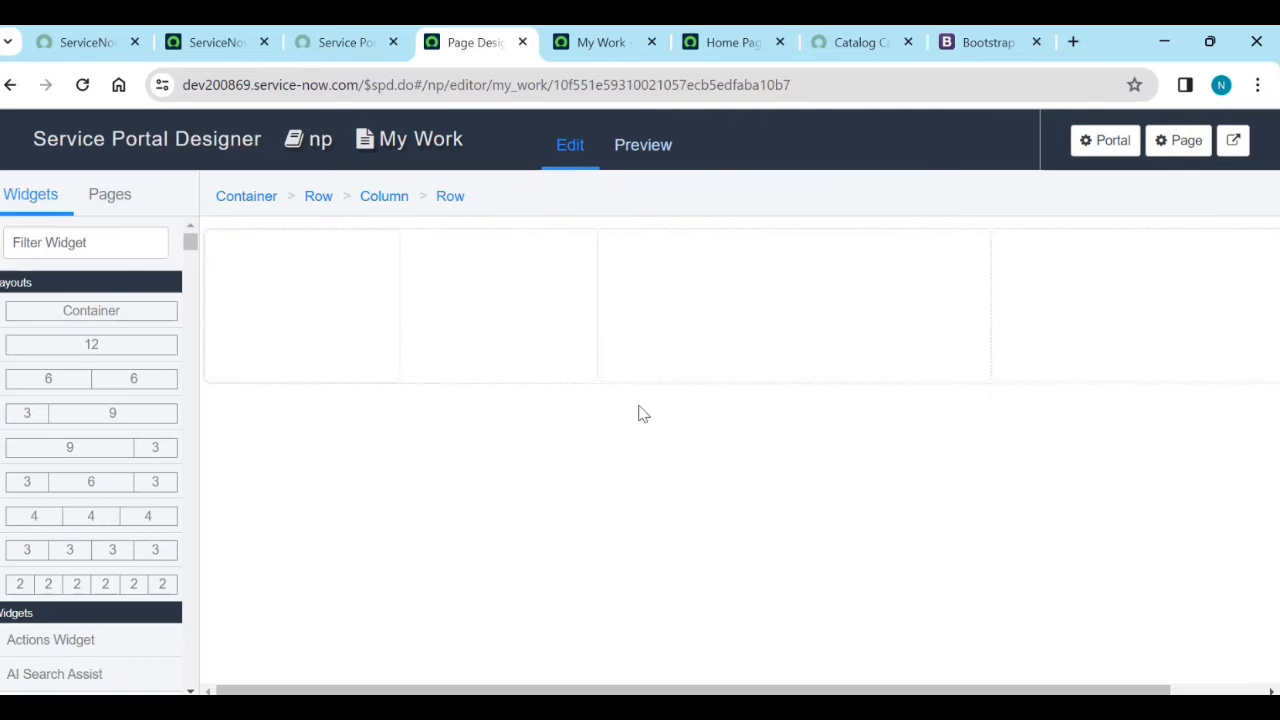
pyautogui.click(400, 329)
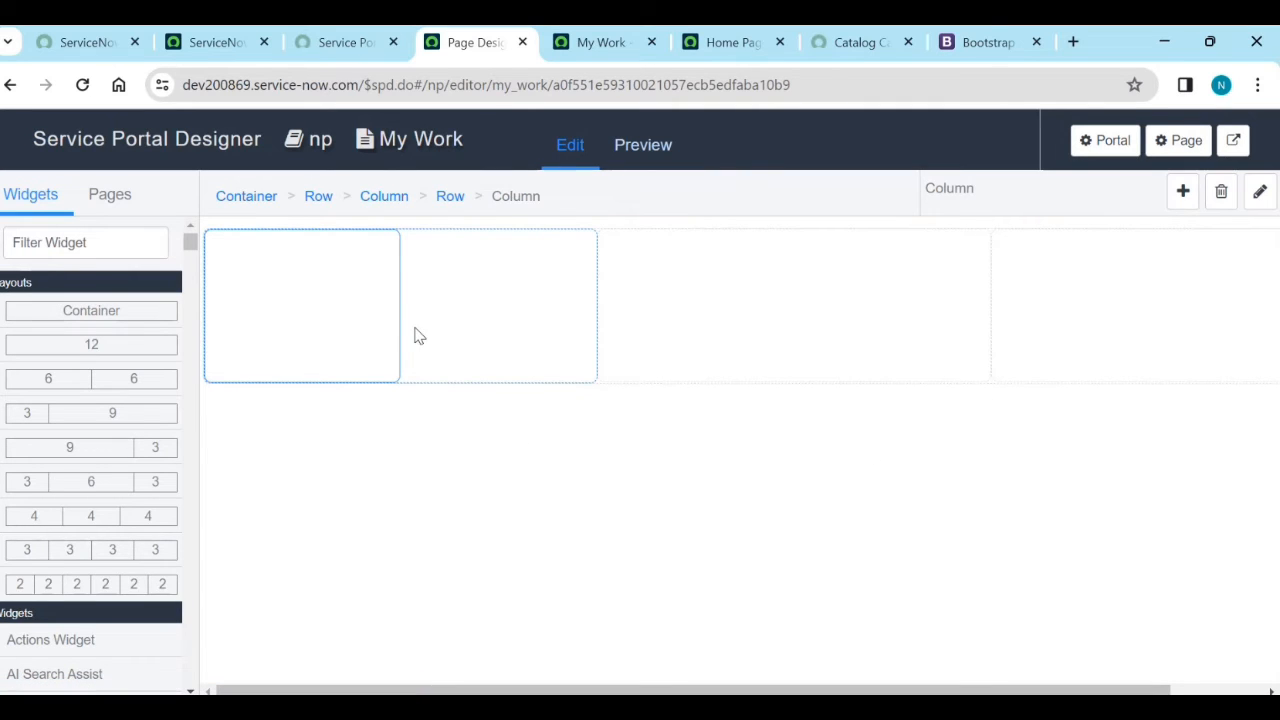
pyautogui.click(1219, 195)
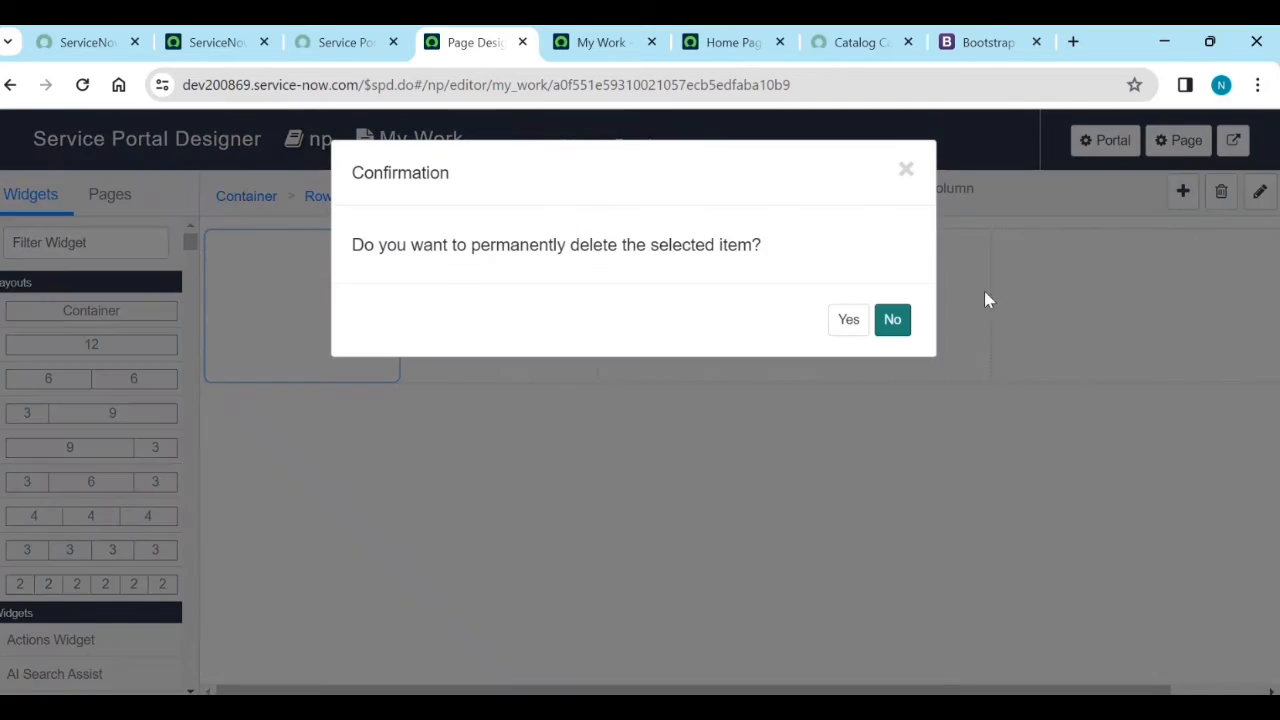
pyautogui.click(848, 318)
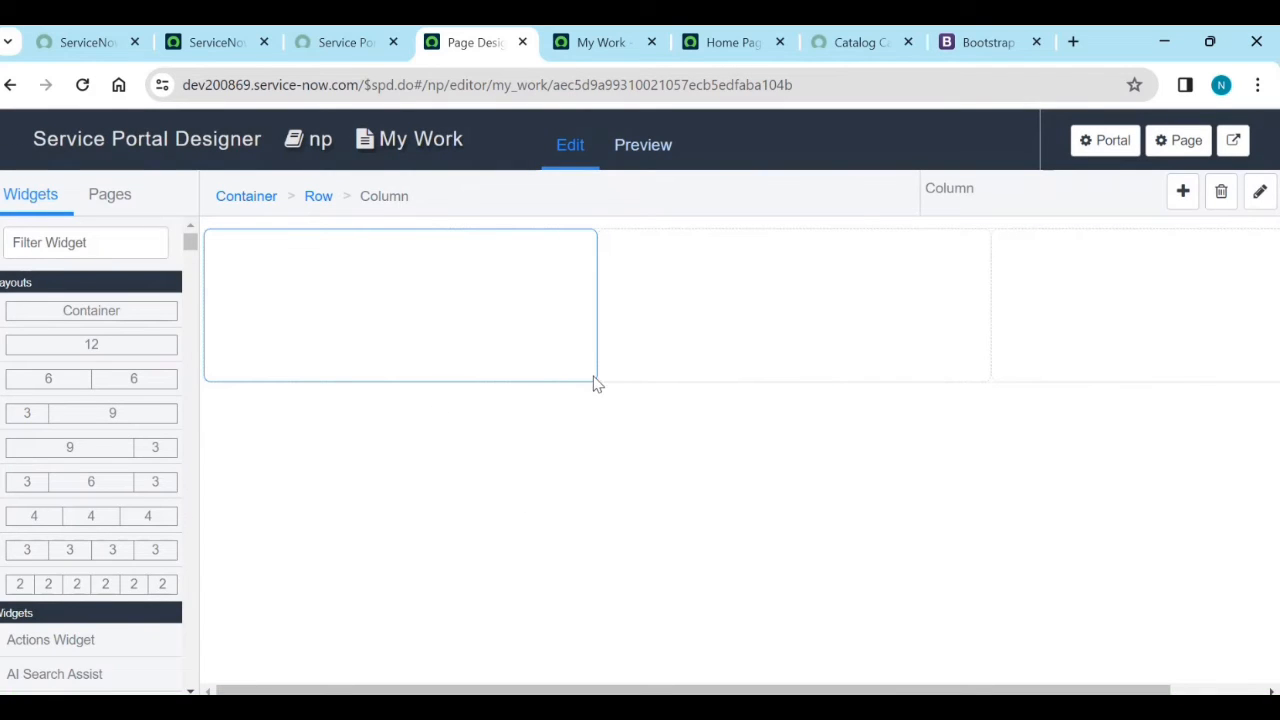
# Step: Select the whole three-column row and permanently delete it from the container
pyautogui.click(798, 378)
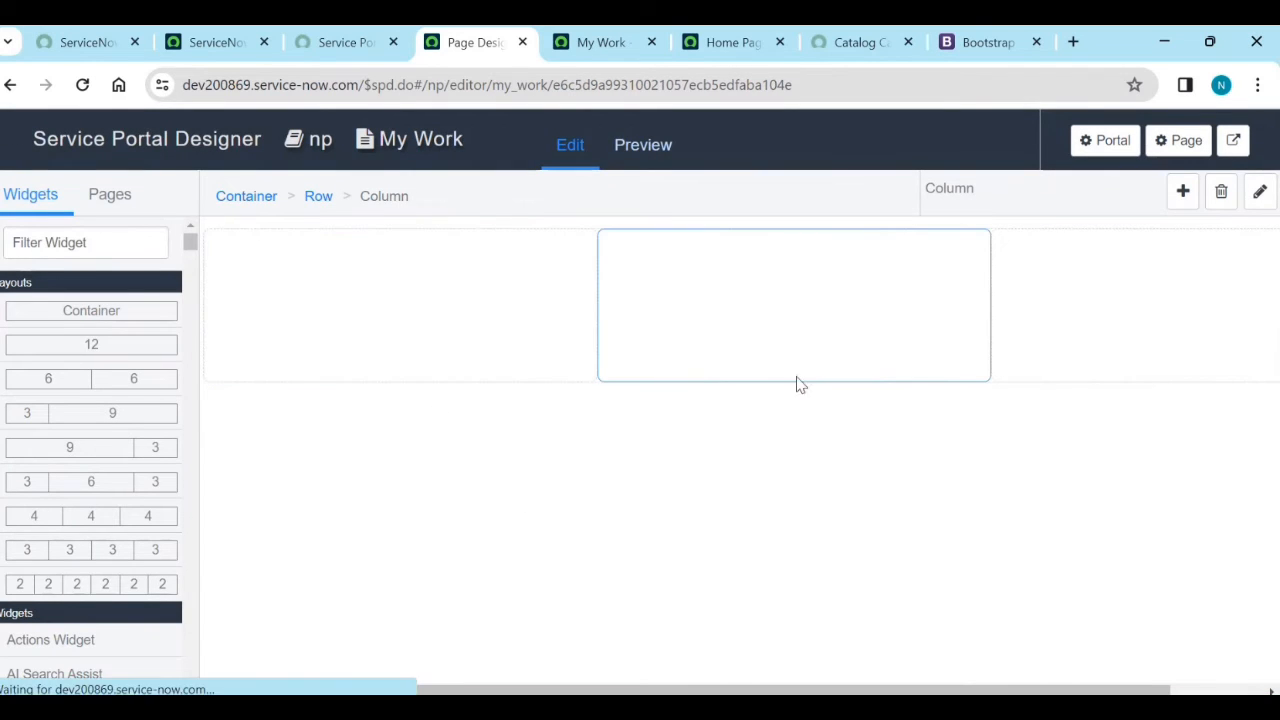
pyautogui.click(1071, 384)
pyautogui.click(597, 386)
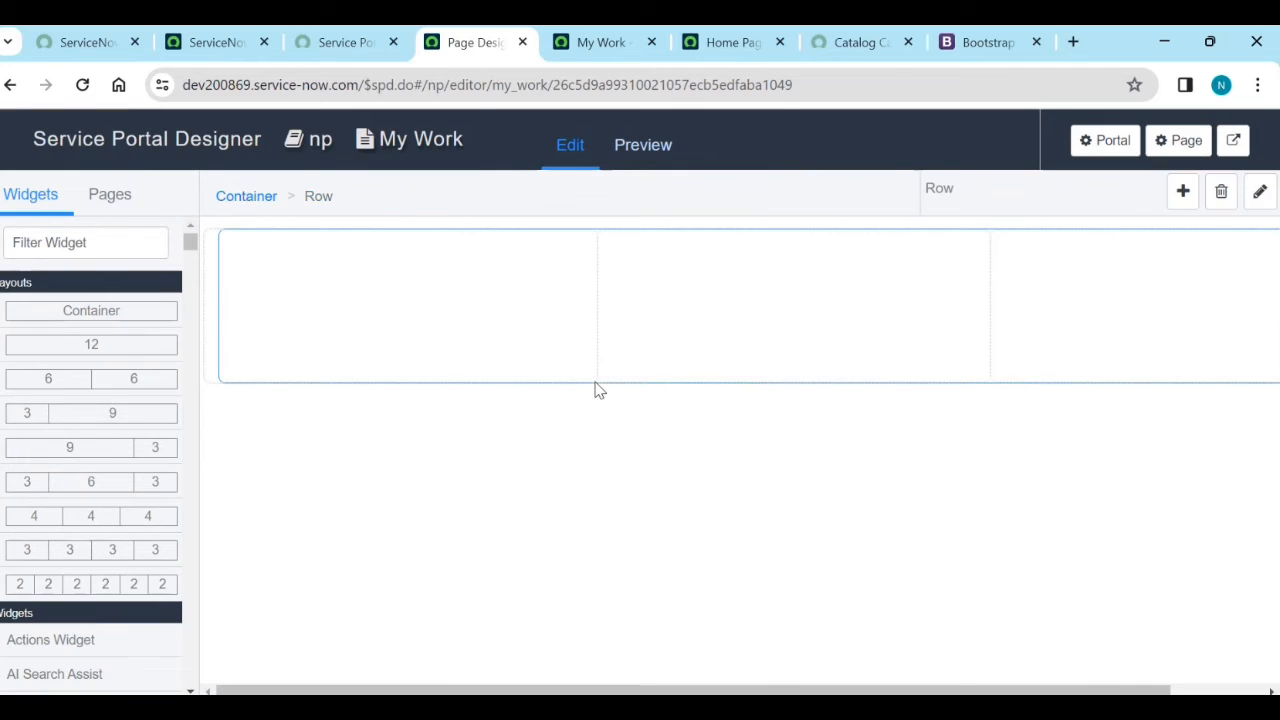
pyautogui.click(207, 357)
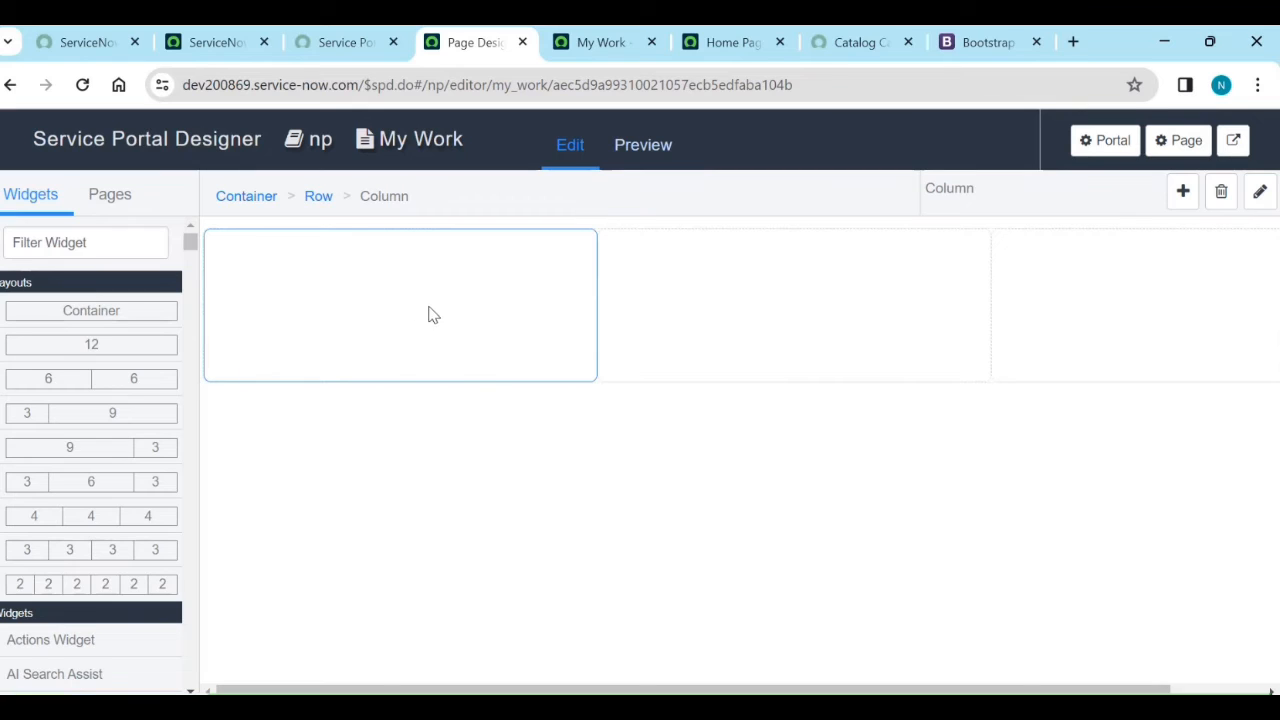
pyautogui.click(600, 236)
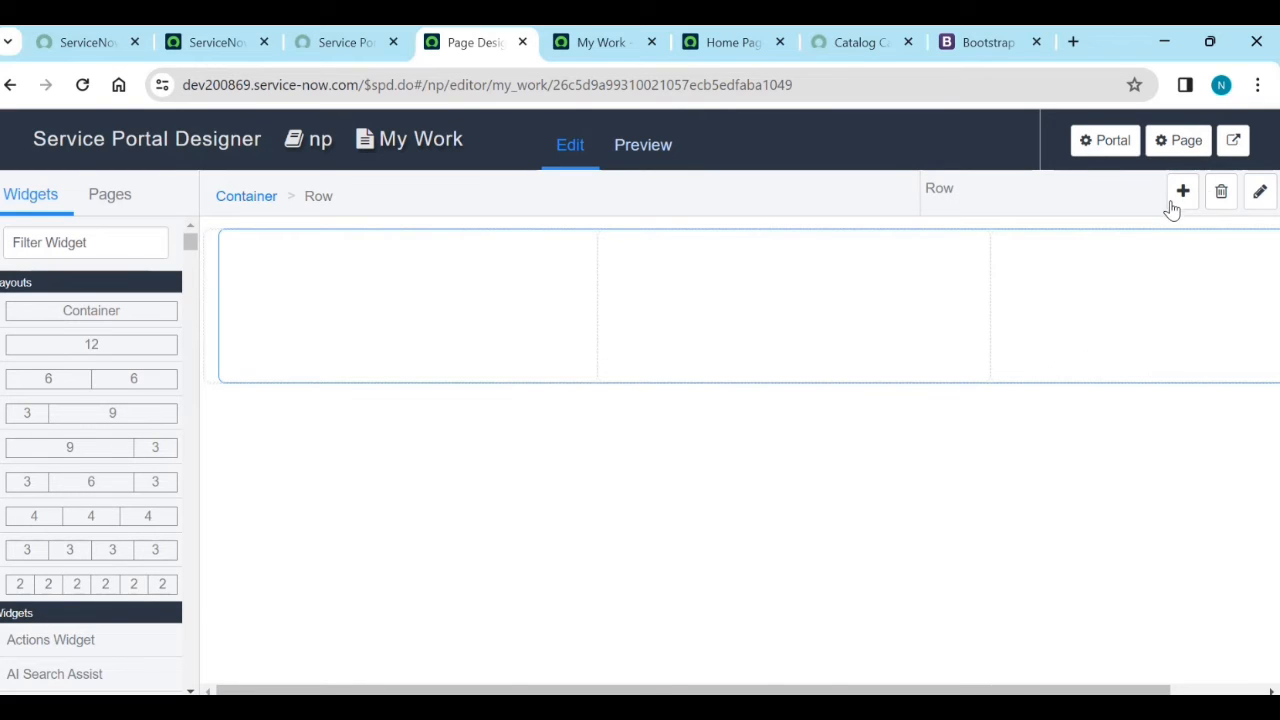
pyautogui.click(1221, 191)
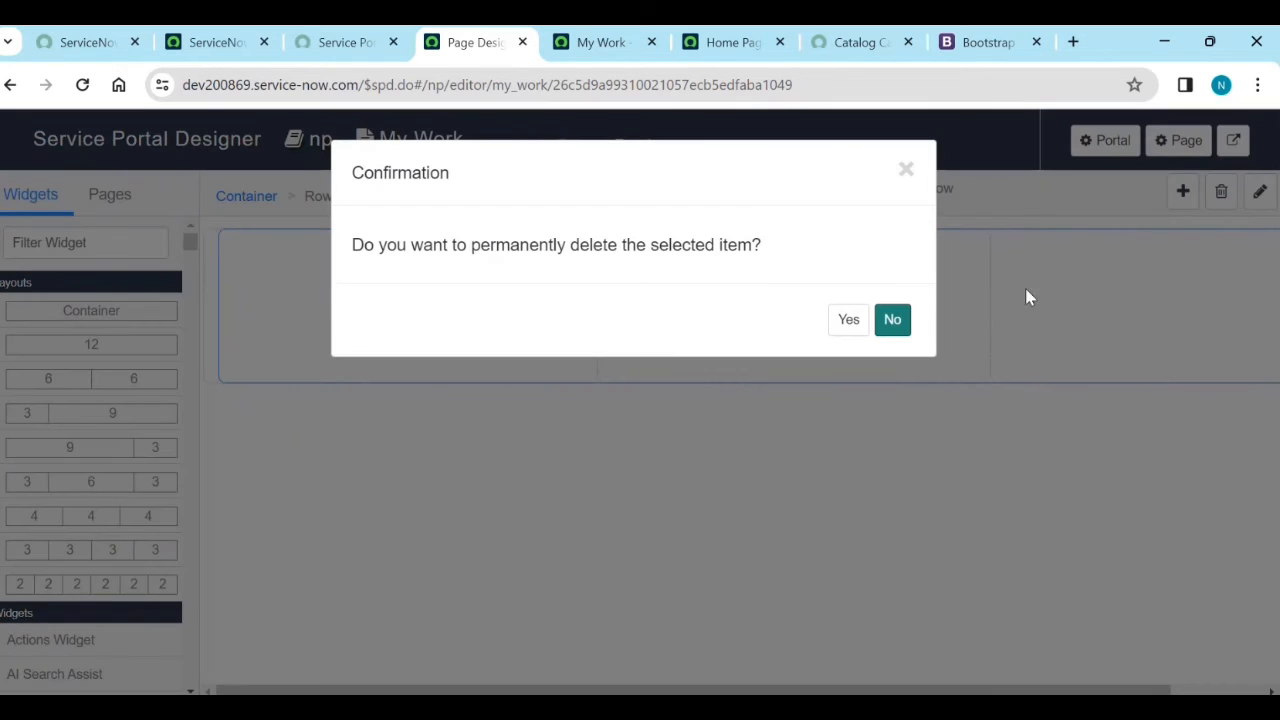
pyautogui.click(847, 320)
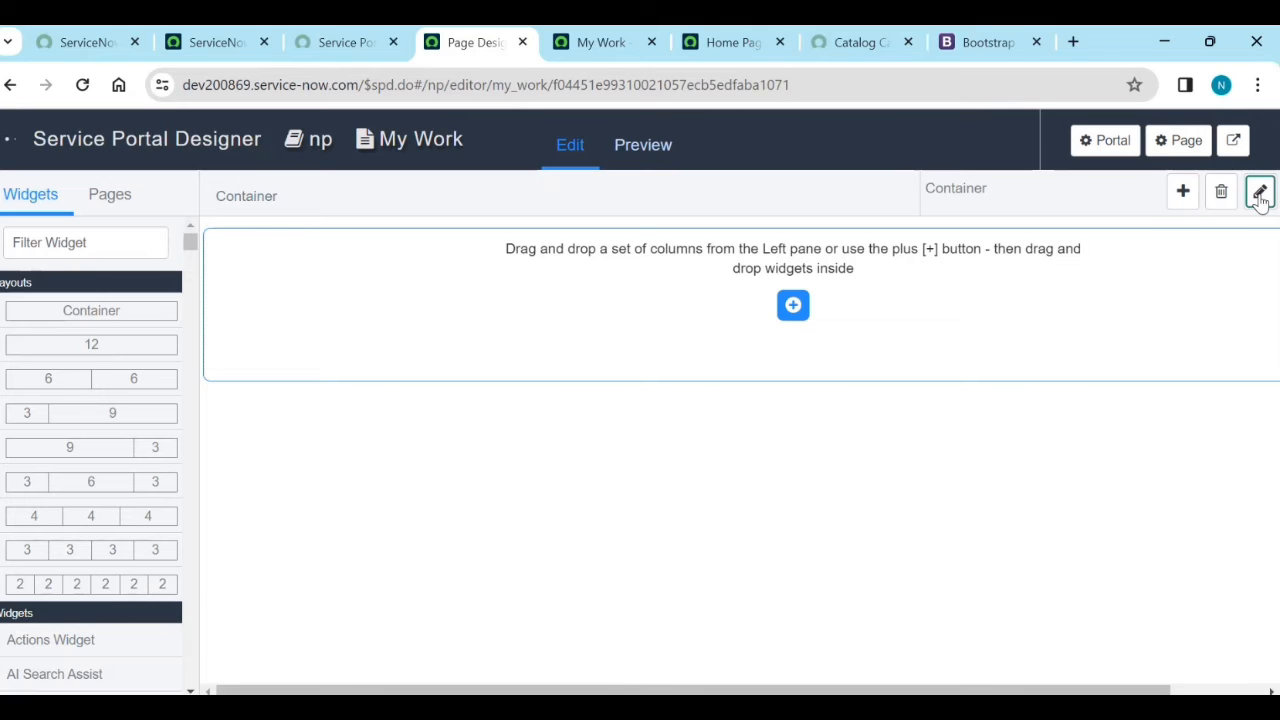
# Step: Open the container's settings, set its background color to orange #e79244, and view the background style options
pyautogui.click(1259, 193)
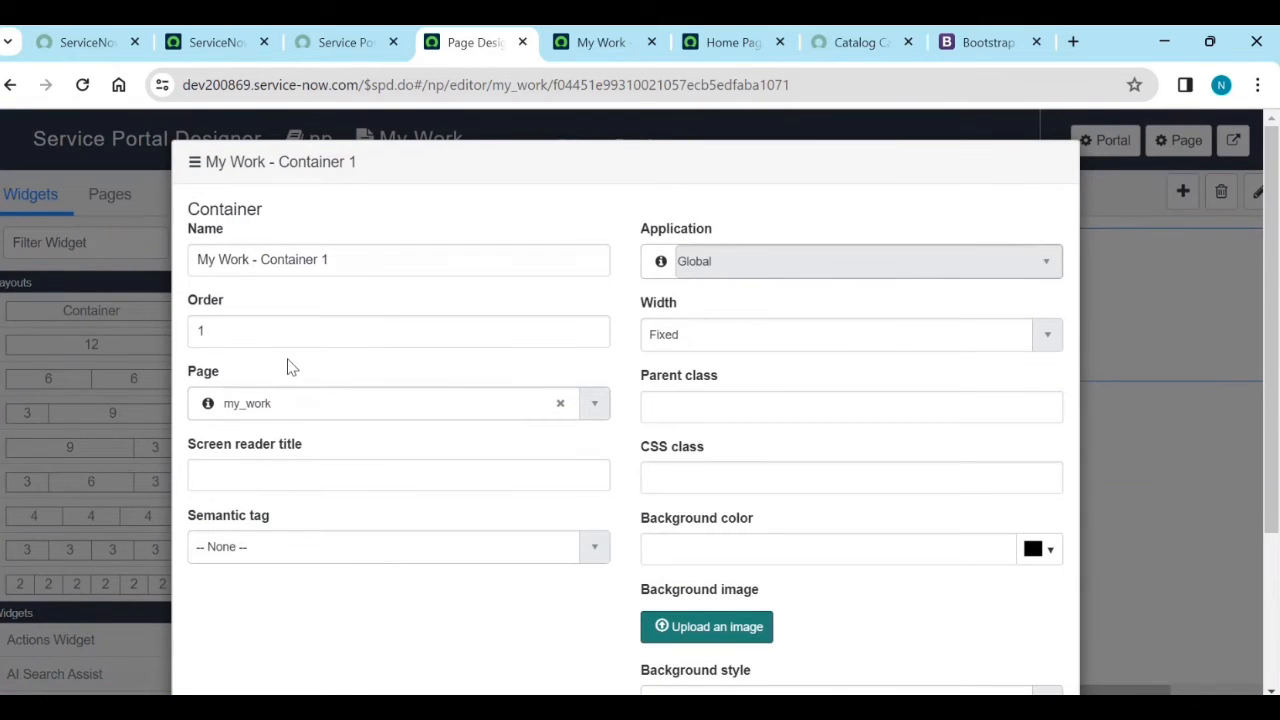
pyautogui.scroll(-3, 531, 389)
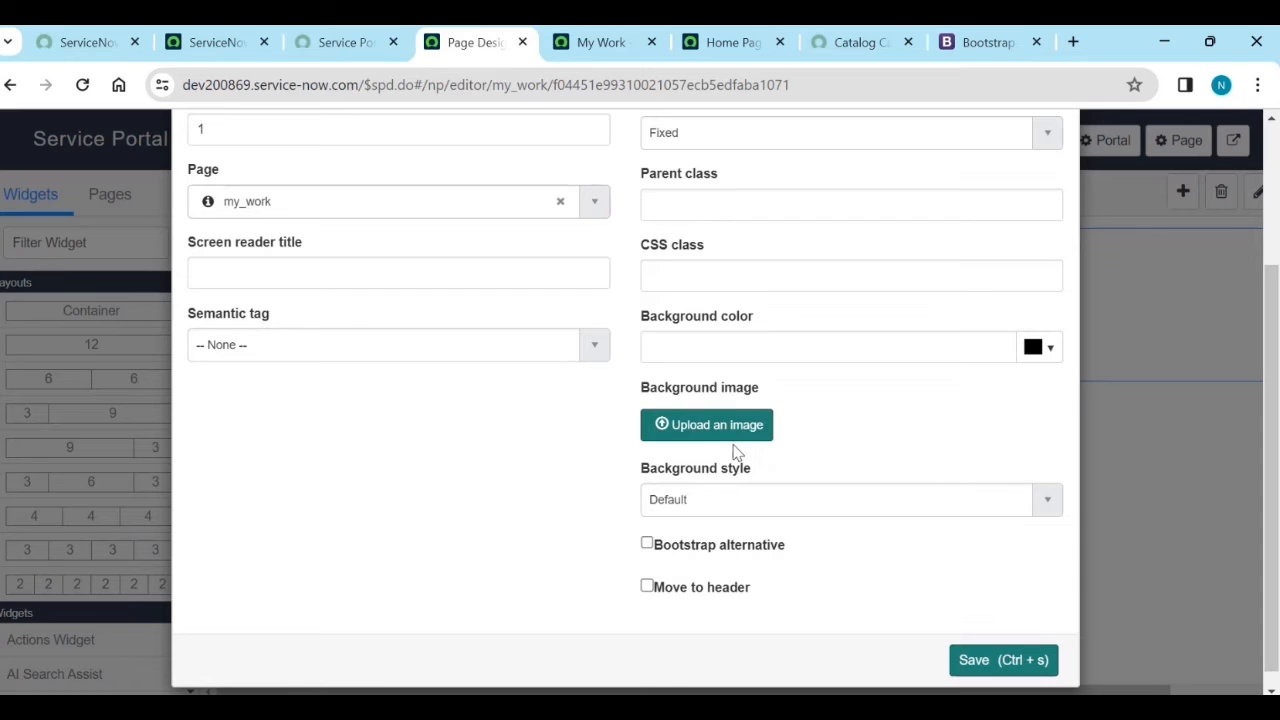
pyautogui.click(1052, 349)
pyautogui.click(1223, 430)
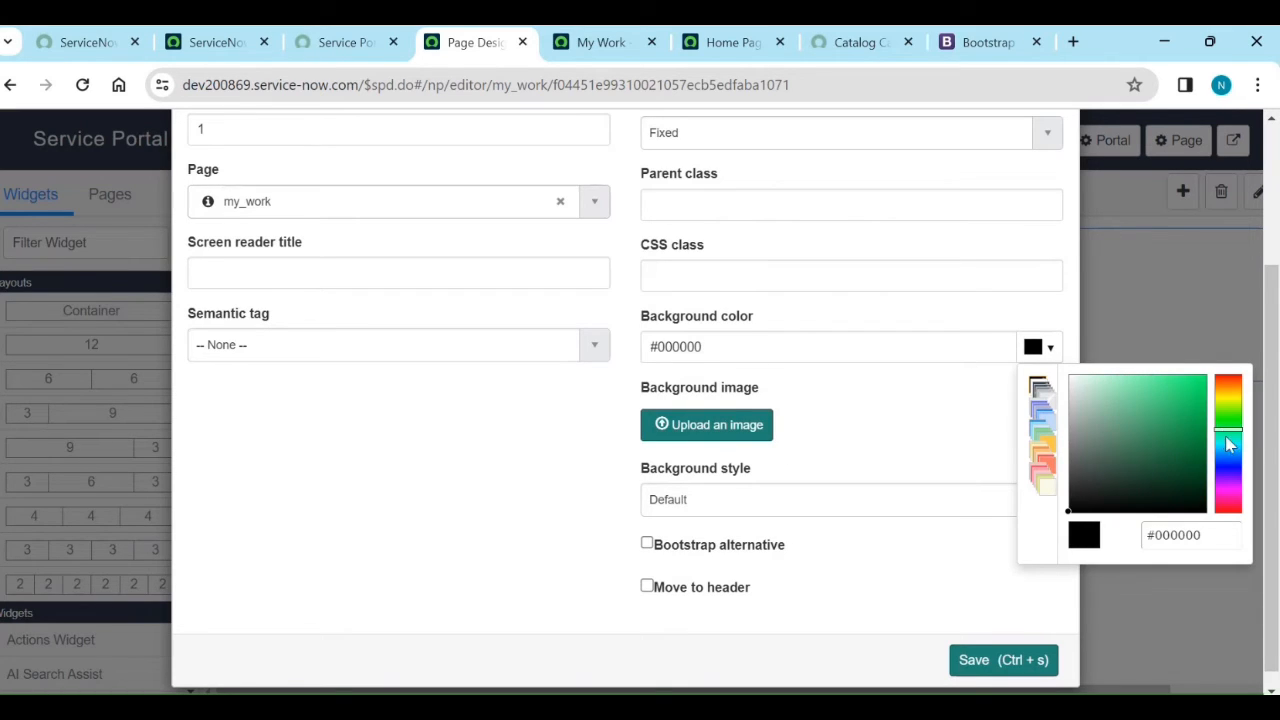
pyautogui.click(1165, 389)
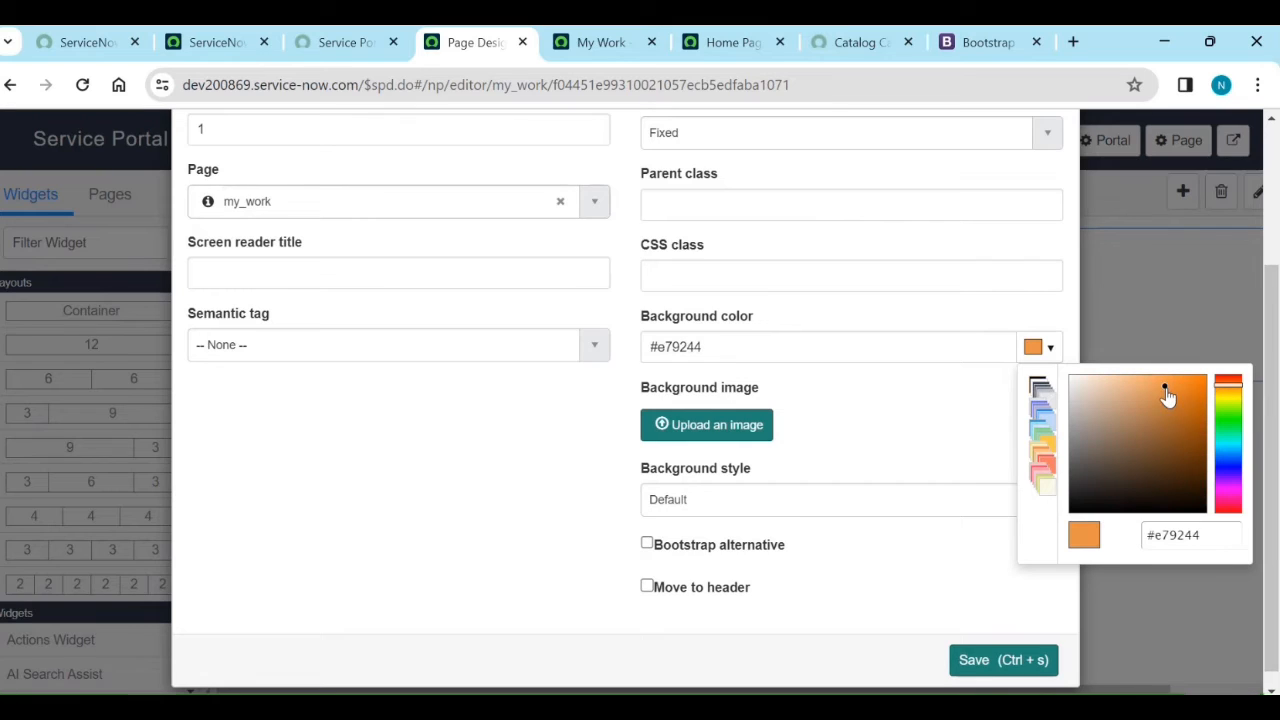
pyautogui.click(962, 640)
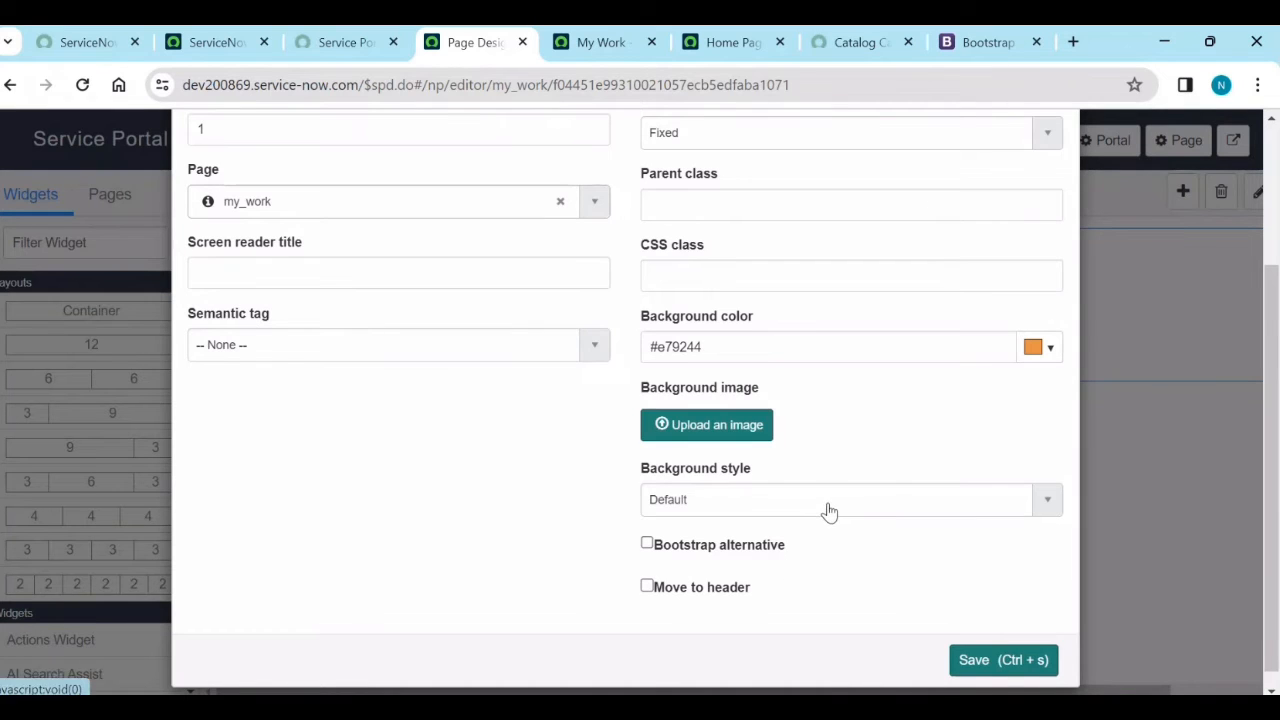
pyautogui.click(1003, 515)
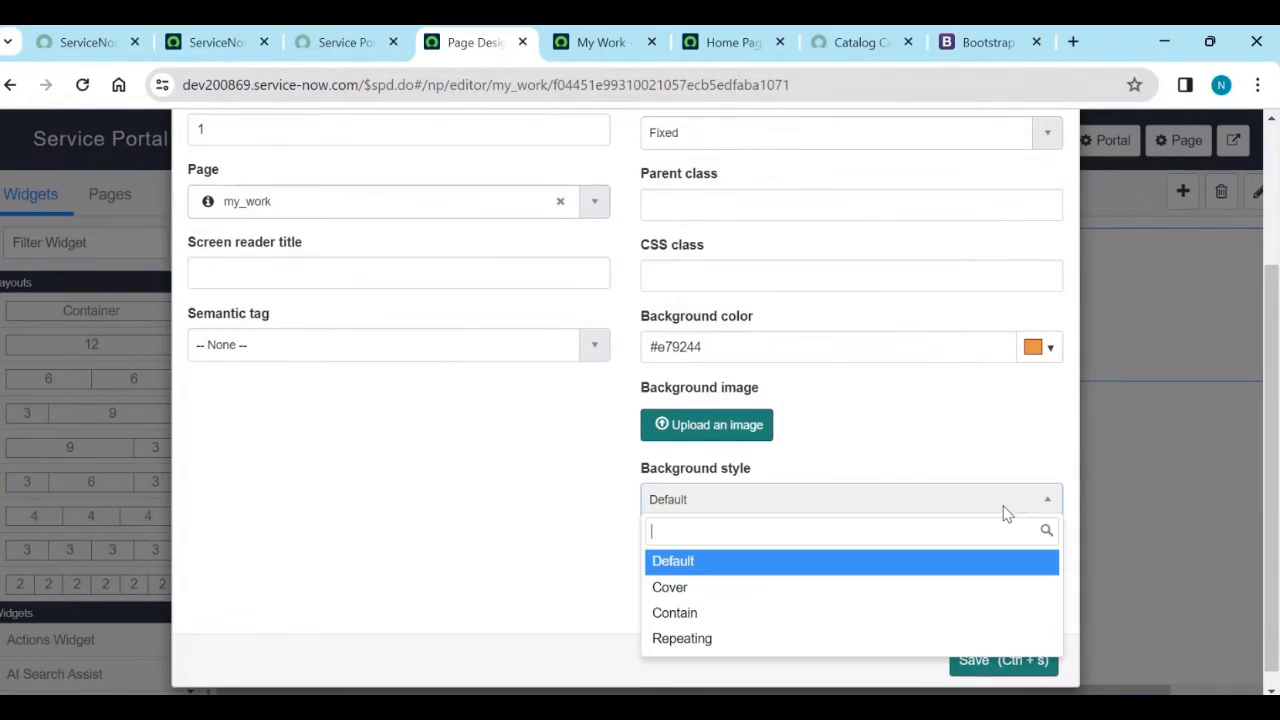
pyautogui.click(1003, 516)
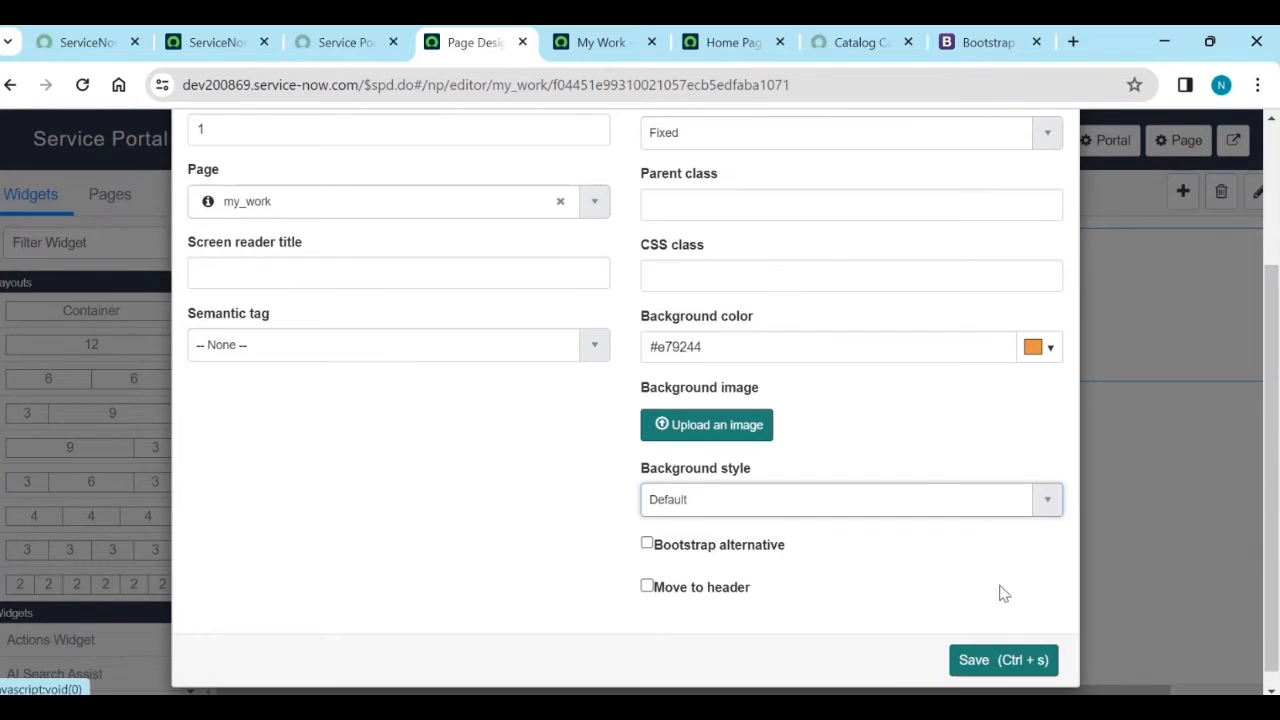
# Step: Add a 4-4-4 three-column row to the saved container and reload the live My Work page to check it
pyautogui.click(986, 663)
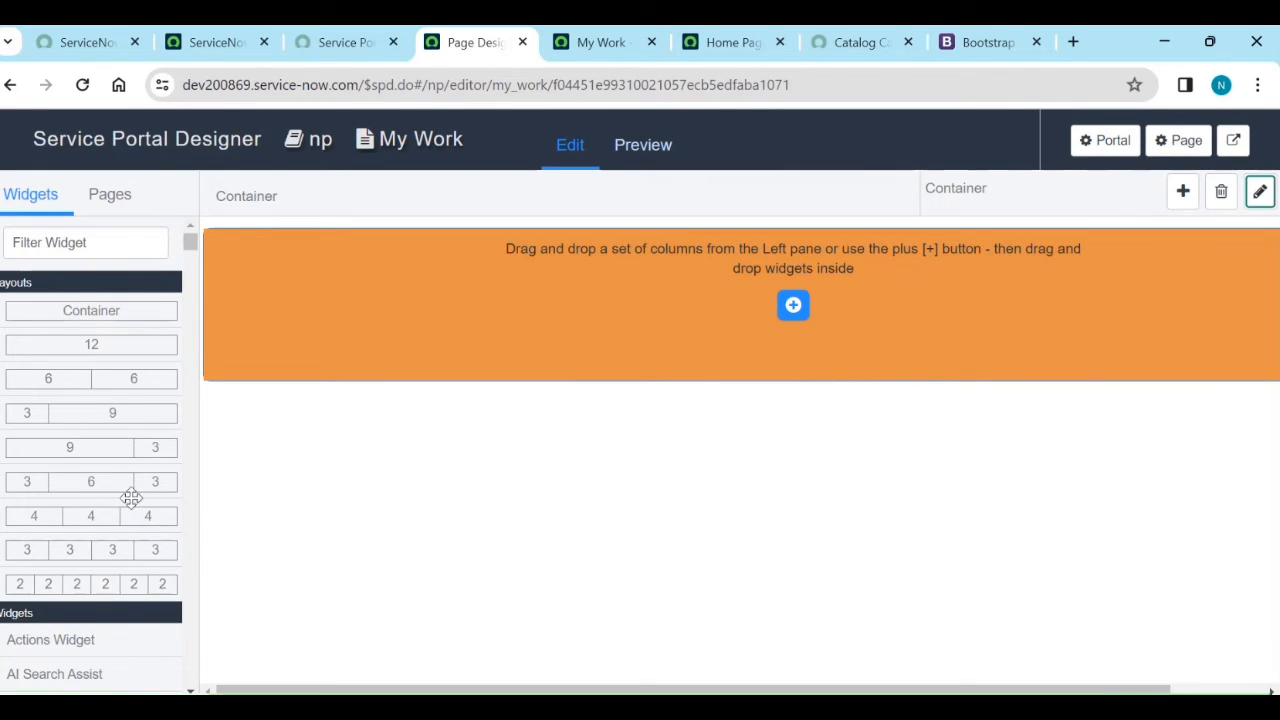
pyautogui.moveTo(89, 520); pyautogui.dragTo(516, 351)
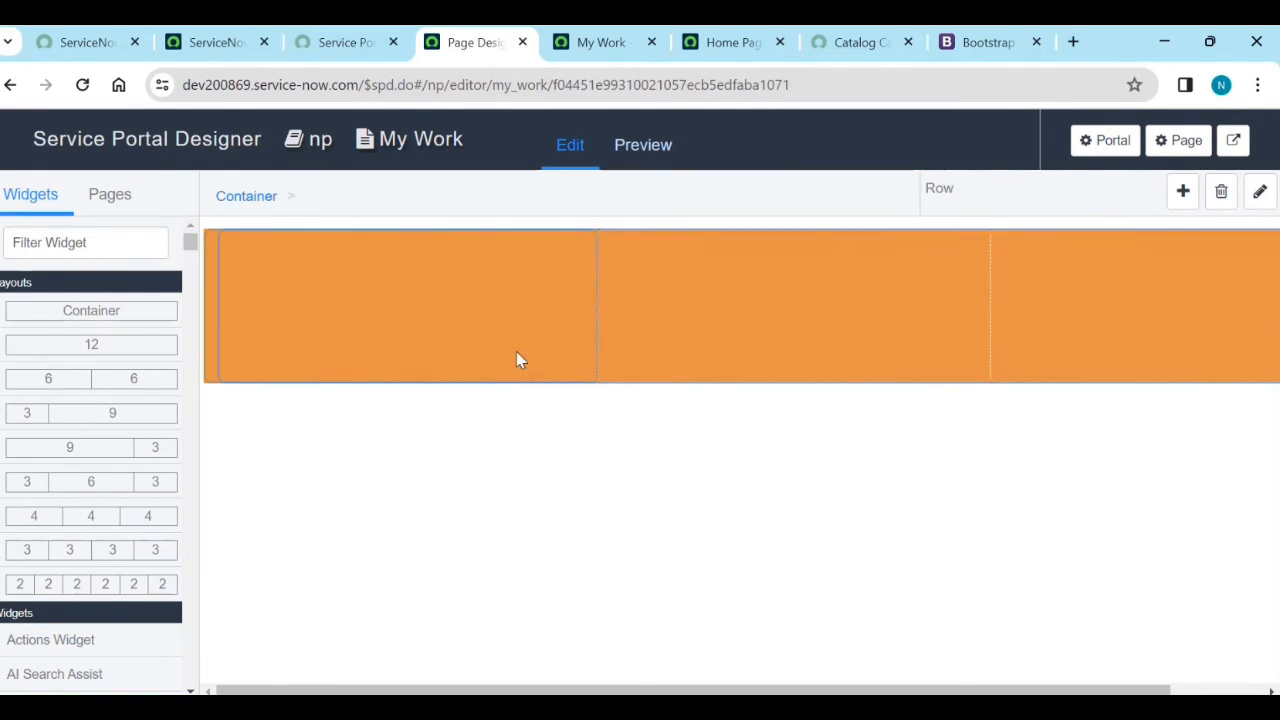
pyautogui.click(590, 44)
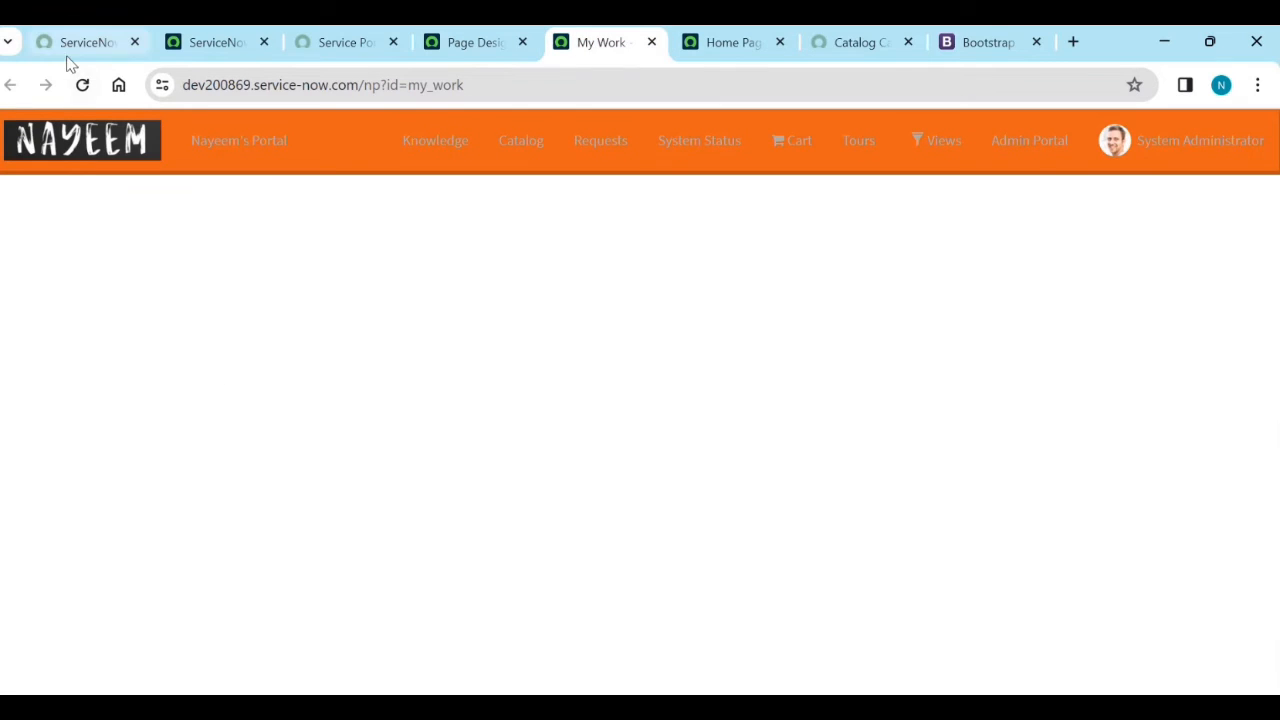
pyautogui.click(83, 86)
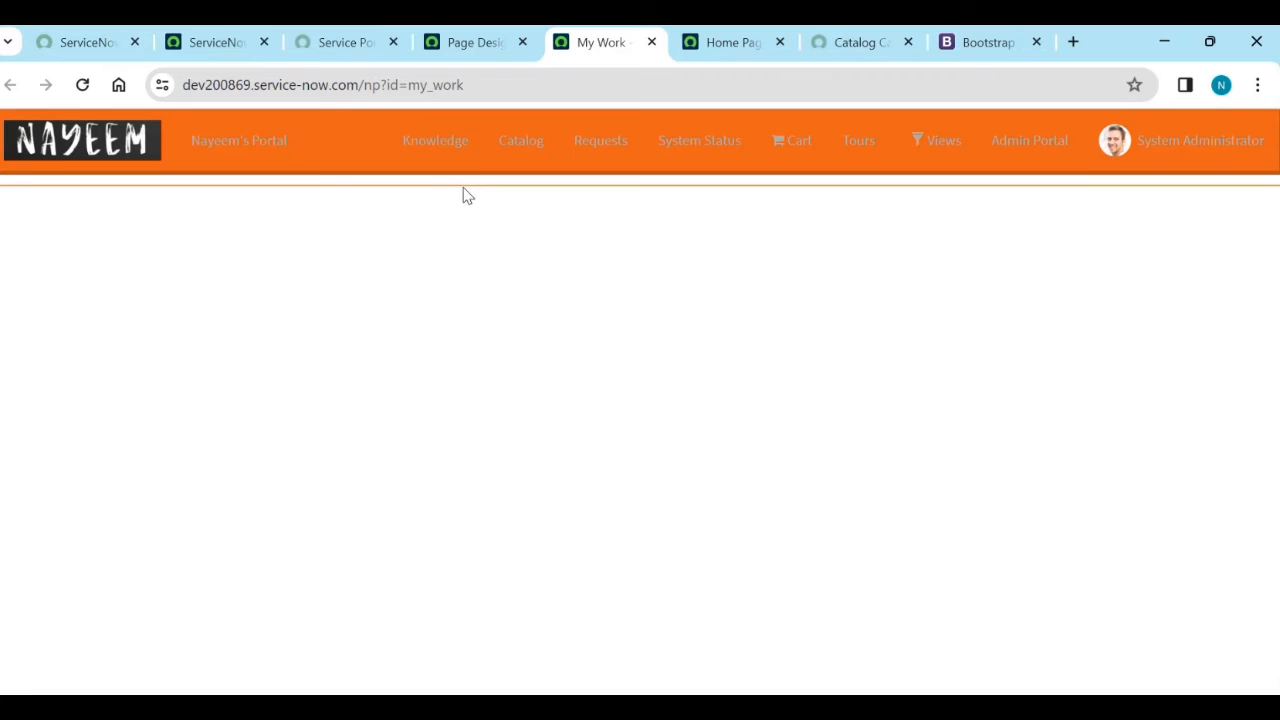
# Step: Add the Approvals widget to the first column of the three-column row in the page designer
pyautogui.click(473, 44)
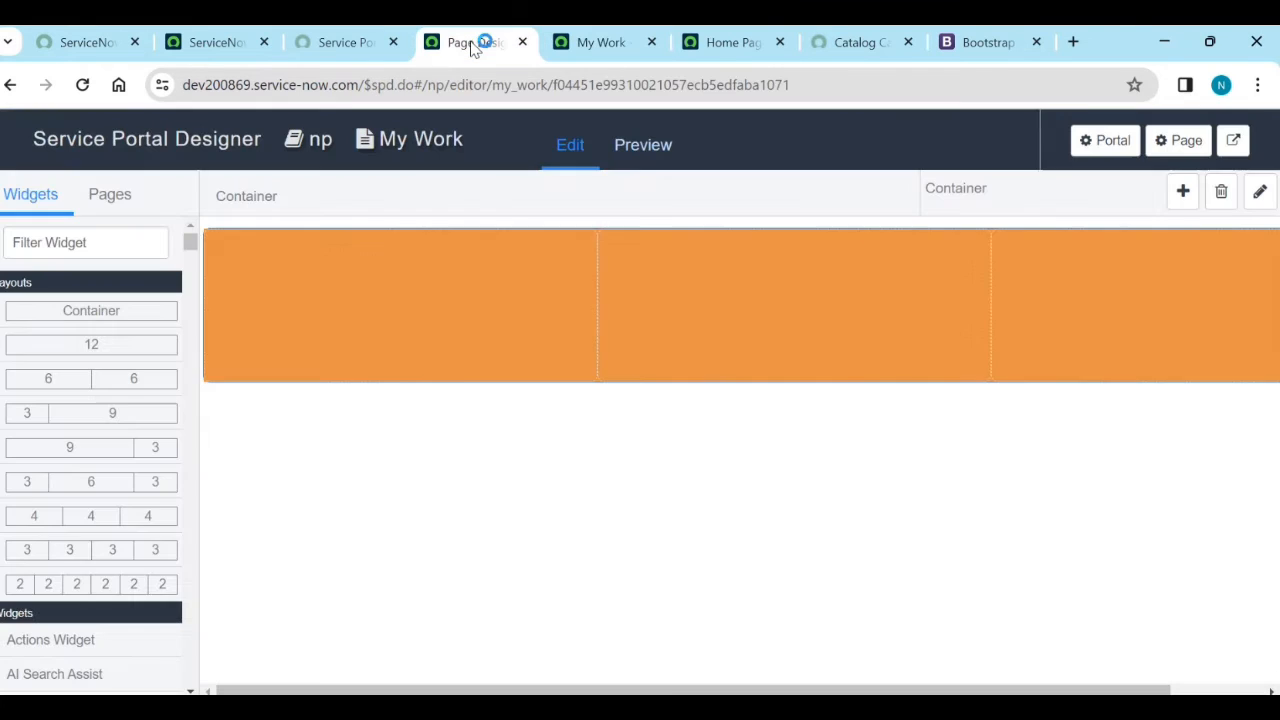
pyautogui.scroll(-2, 110, 580)
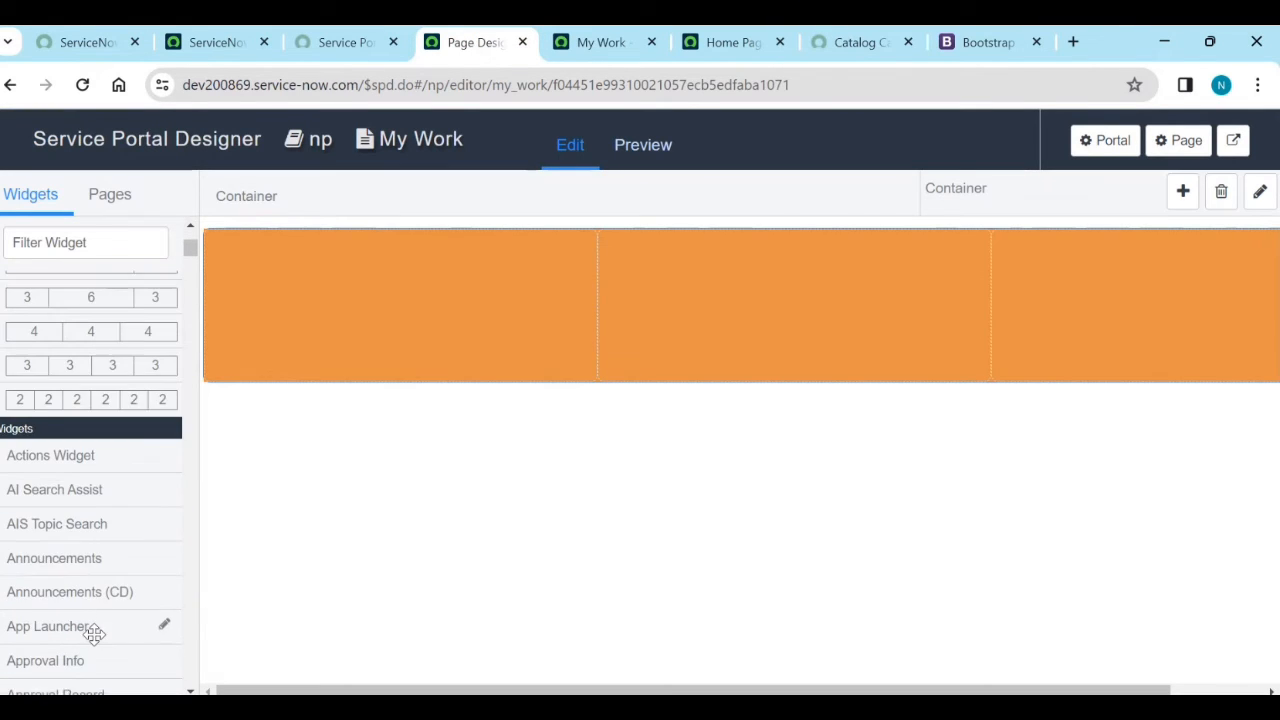
pyautogui.scroll(-2, 63, 605)
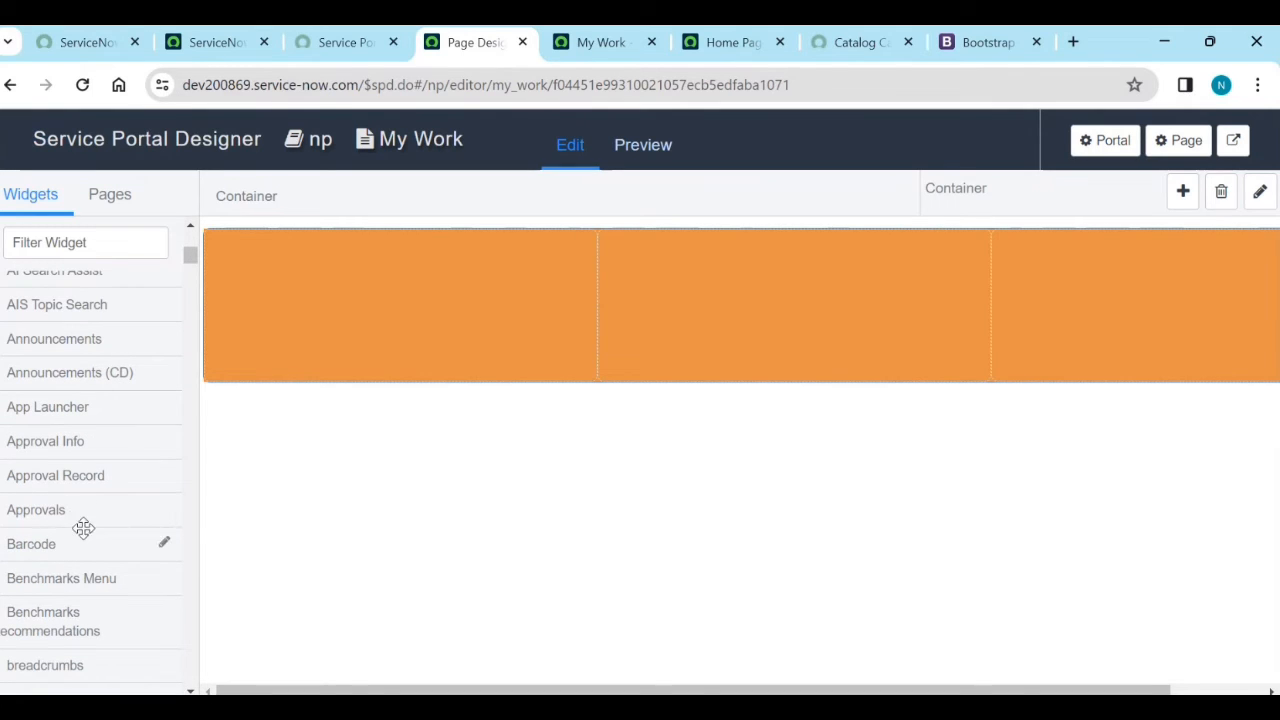
pyautogui.moveTo(46, 509); pyautogui.dragTo(307, 278)
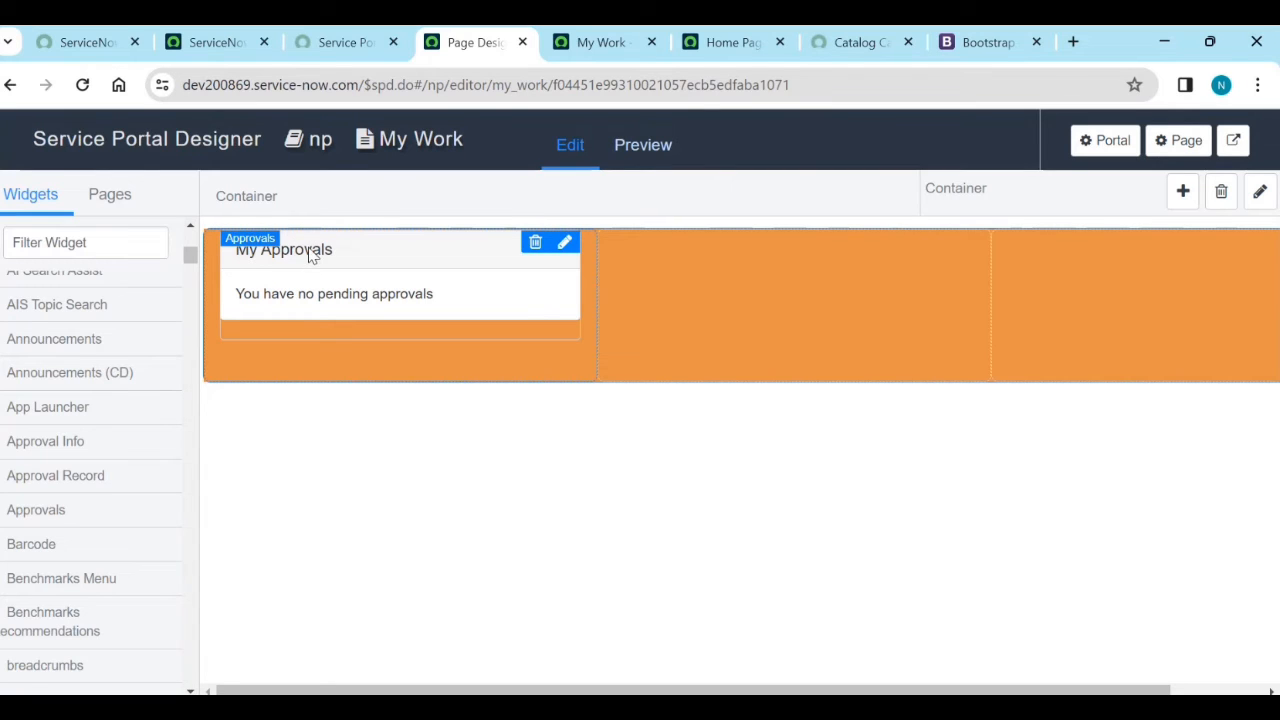
# Step: Move the Approvals widget from the first column to the third and reload the live My Work page to check it
pyautogui.moveTo(309, 252); pyautogui.dragTo(1061, 264)
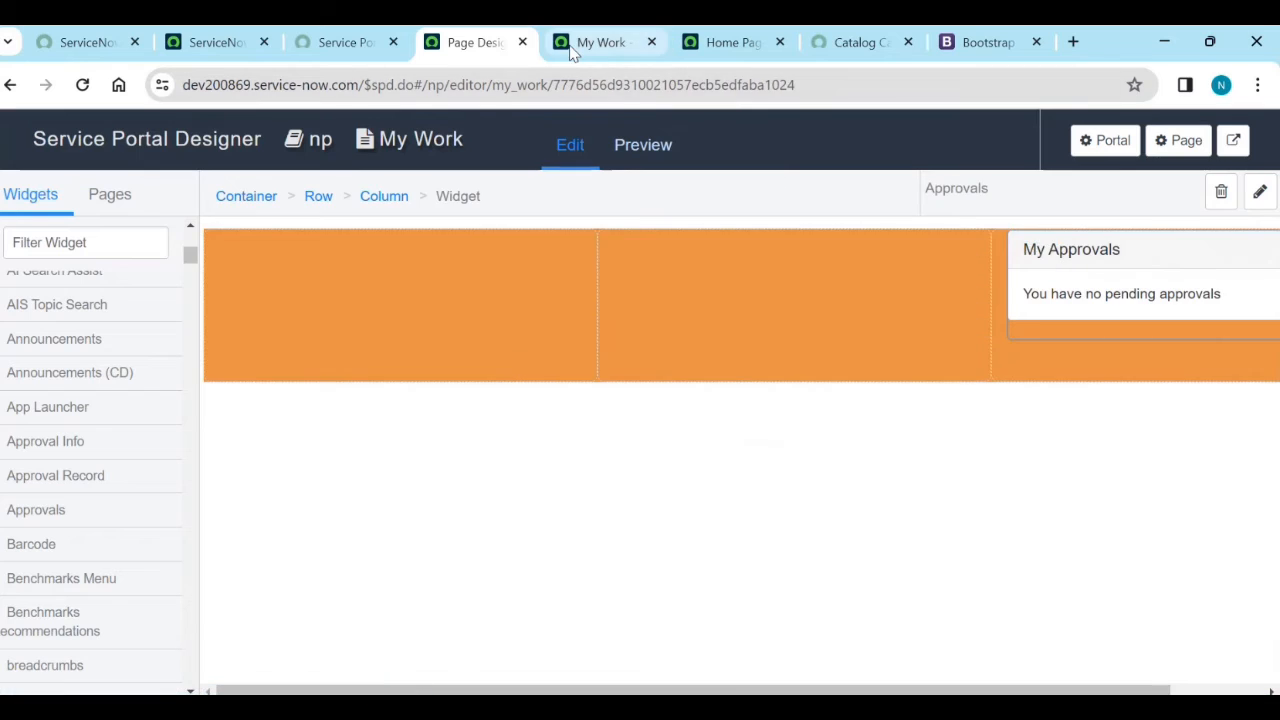
pyautogui.click(573, 48)
pyautogui.click(82, 85)
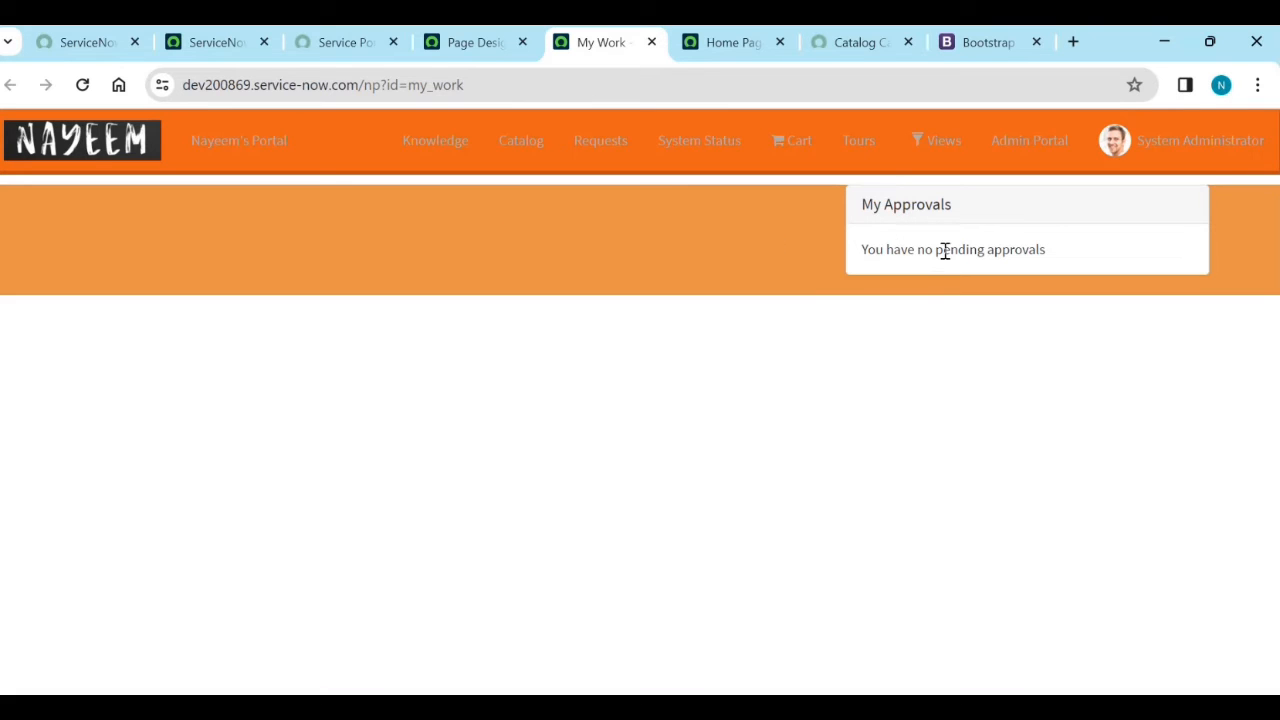
# Step: Add the Get Support widget to the middle column of the row in the designer and reload the live My Work page
pyautogui.click(471, 44)
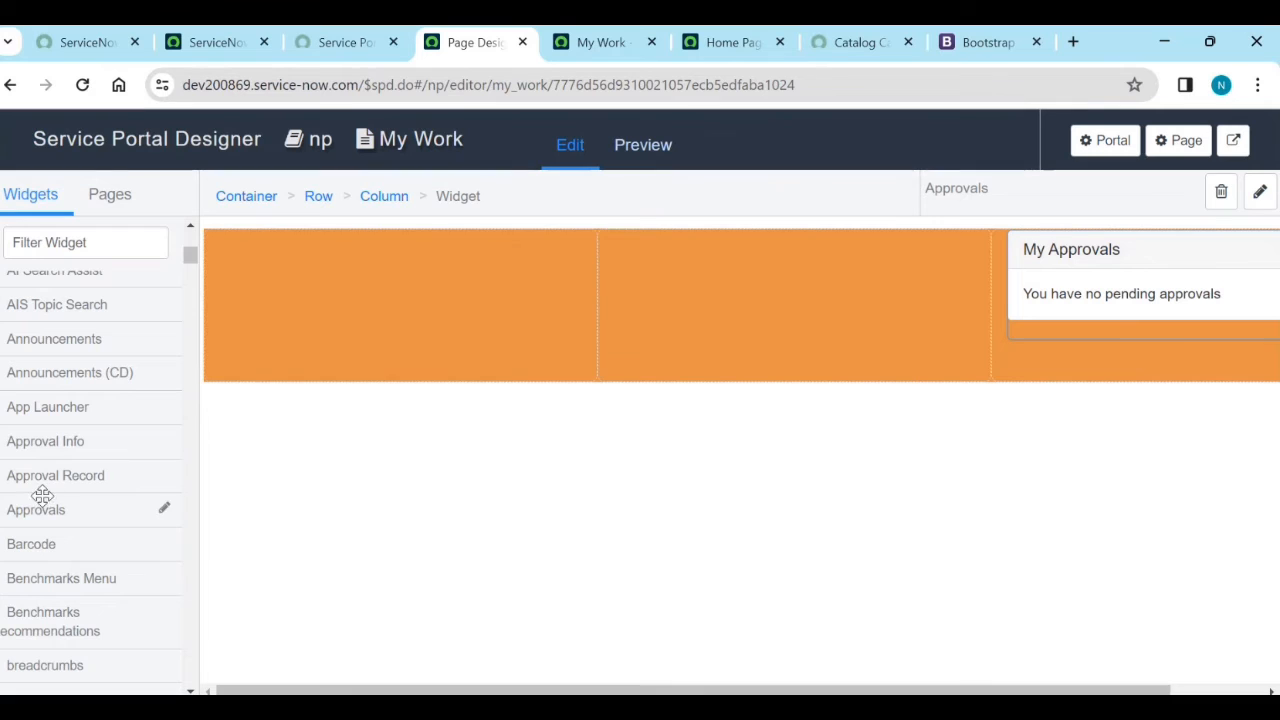
pyautogui.scroll(-2, 49, 543)
pyautogui.scroll(-4, 50, 582)
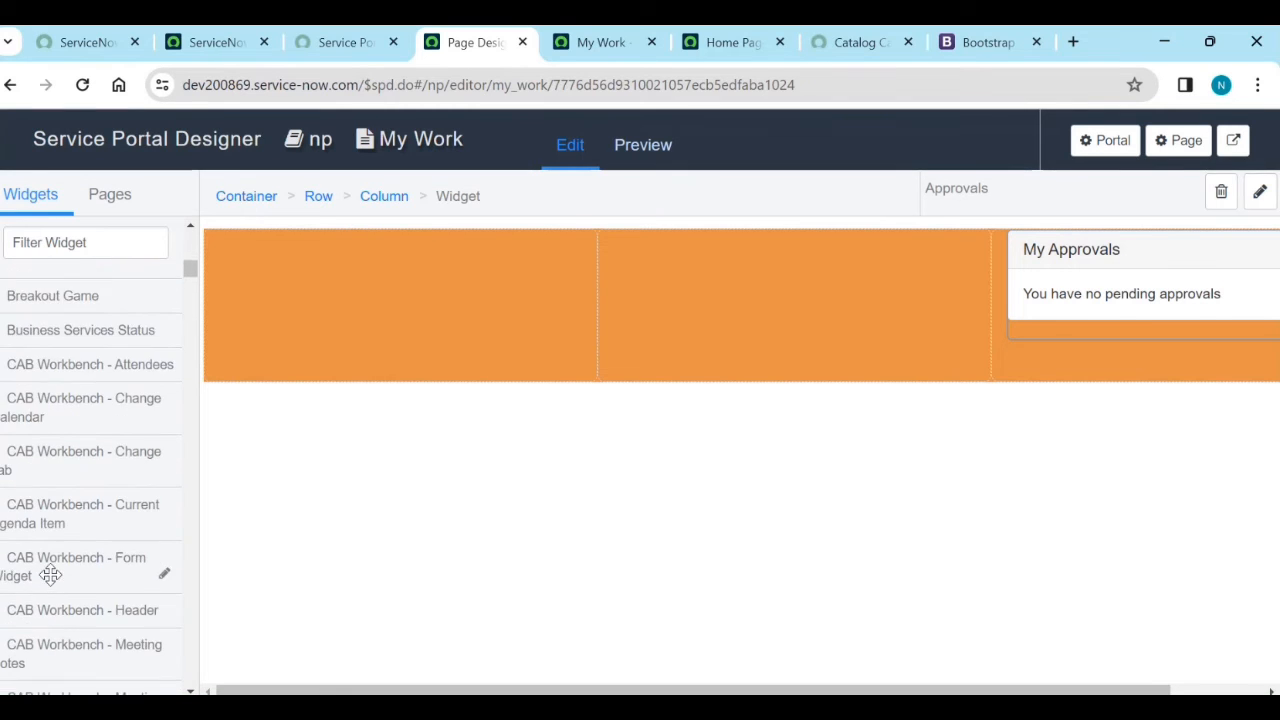
pyautogui.scroll(-1, 56, 580)
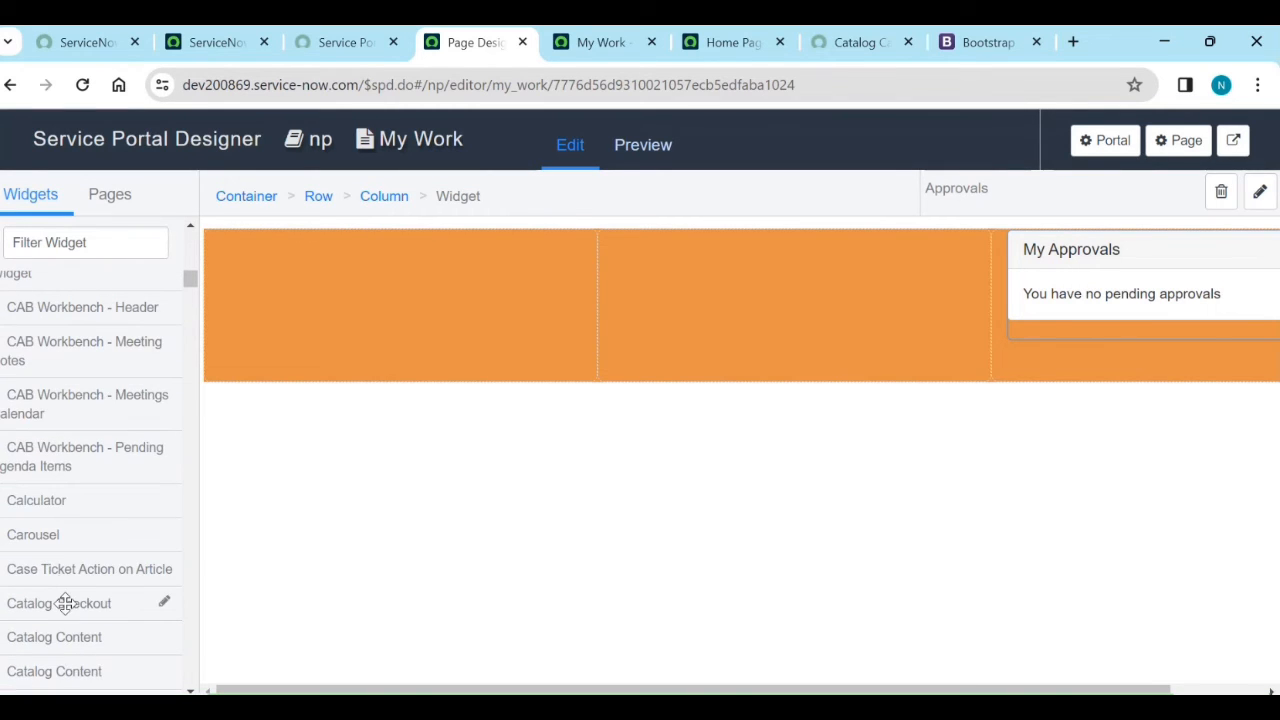
pyautogui.scroll(-4, 64, 603)
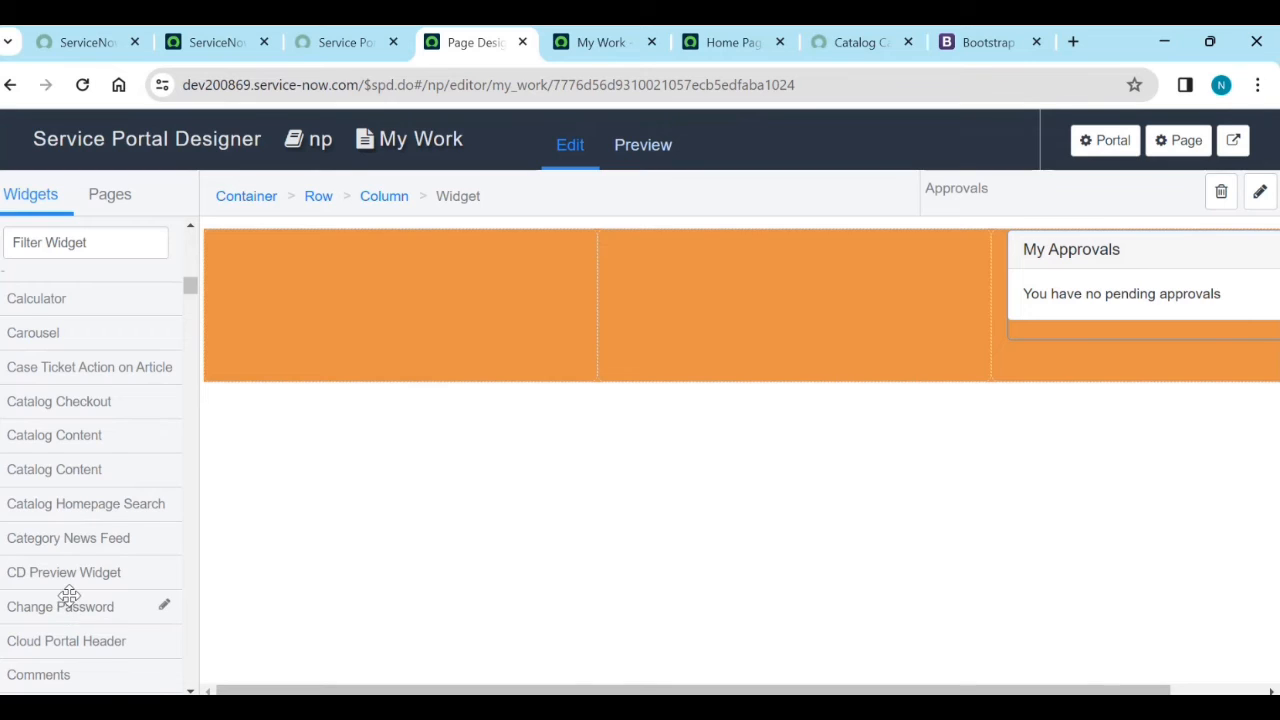
pyautogui.scroll(-4, 68, 595)
pyautogui.scroll(-4, 75, 600)
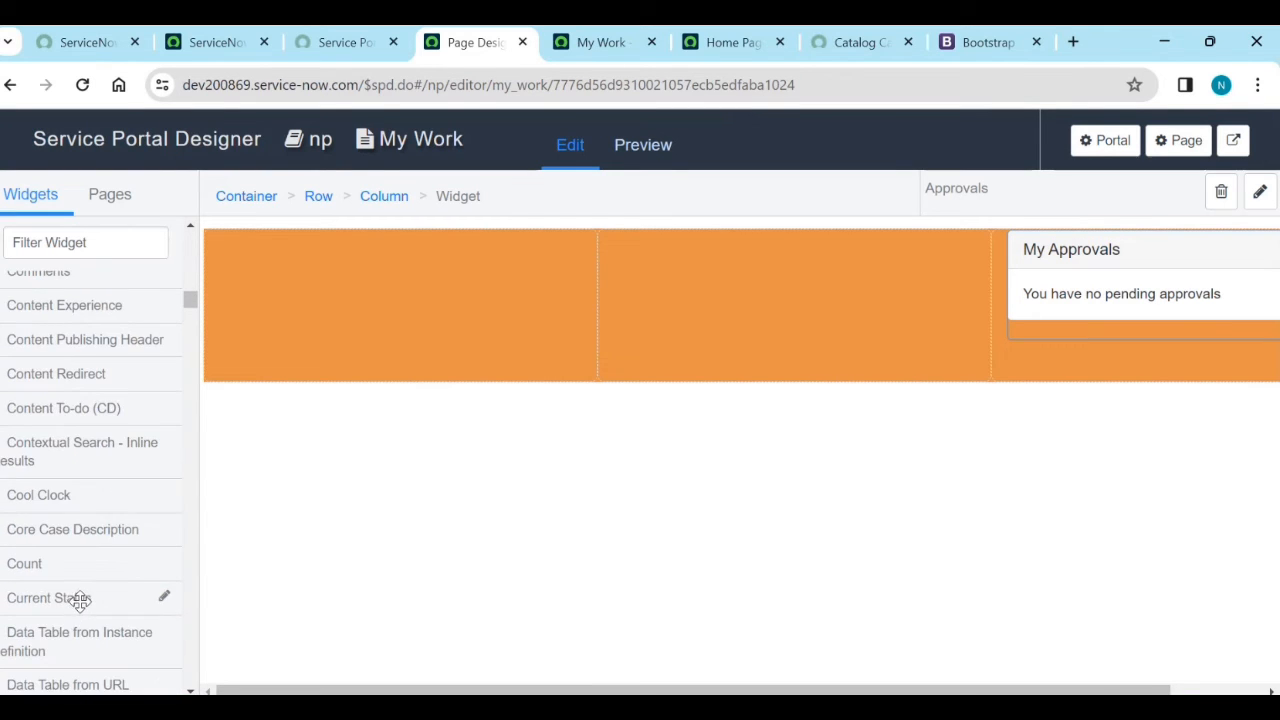
pyautogui.scroll(-9, 80, 600)
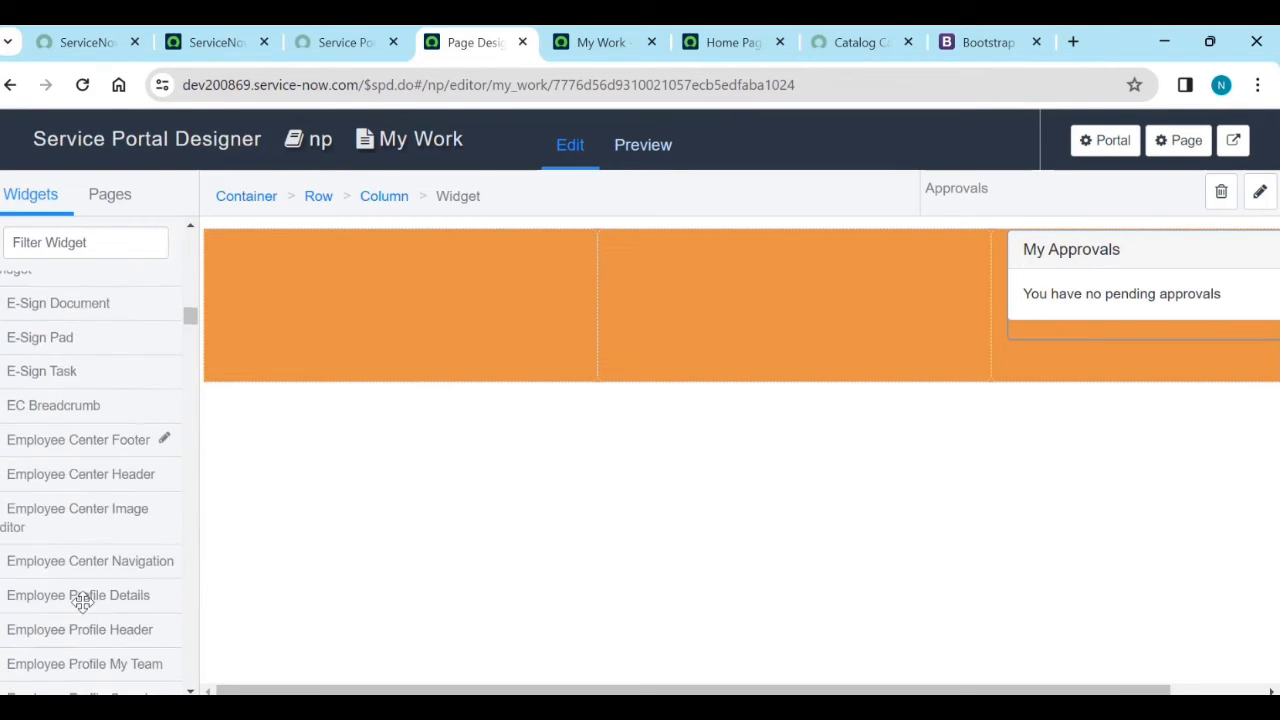
pyautogui.scroll(-4, 82, 600)
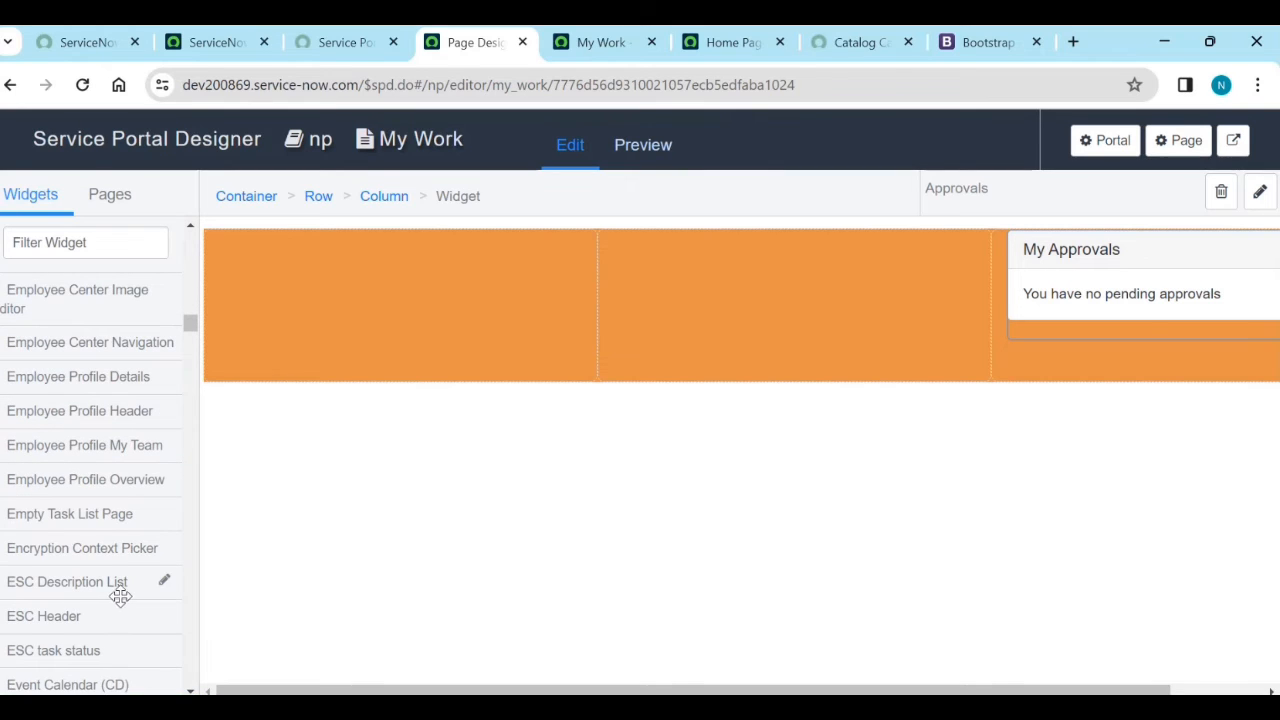
pyautogui.scroll(-3, 115, 557)
pyautogui.scroll(-6, 115, 550)
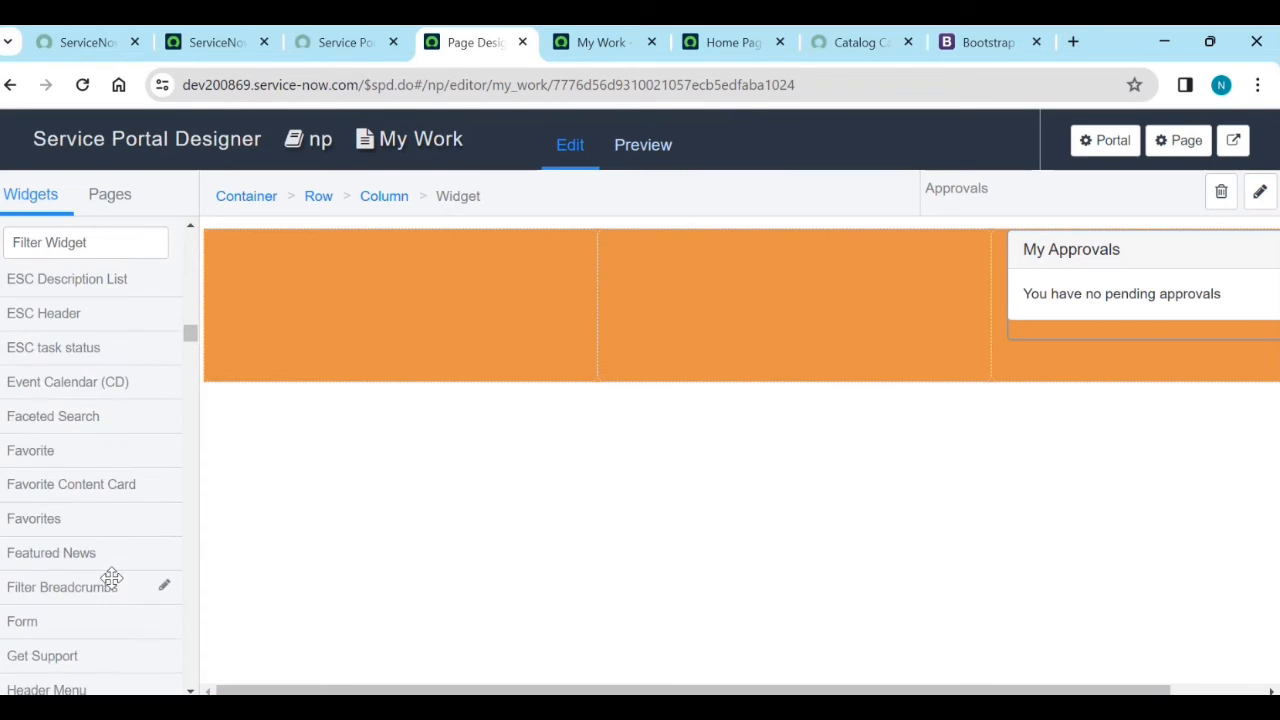
pyautogui.scroll(-3, 101, 549)
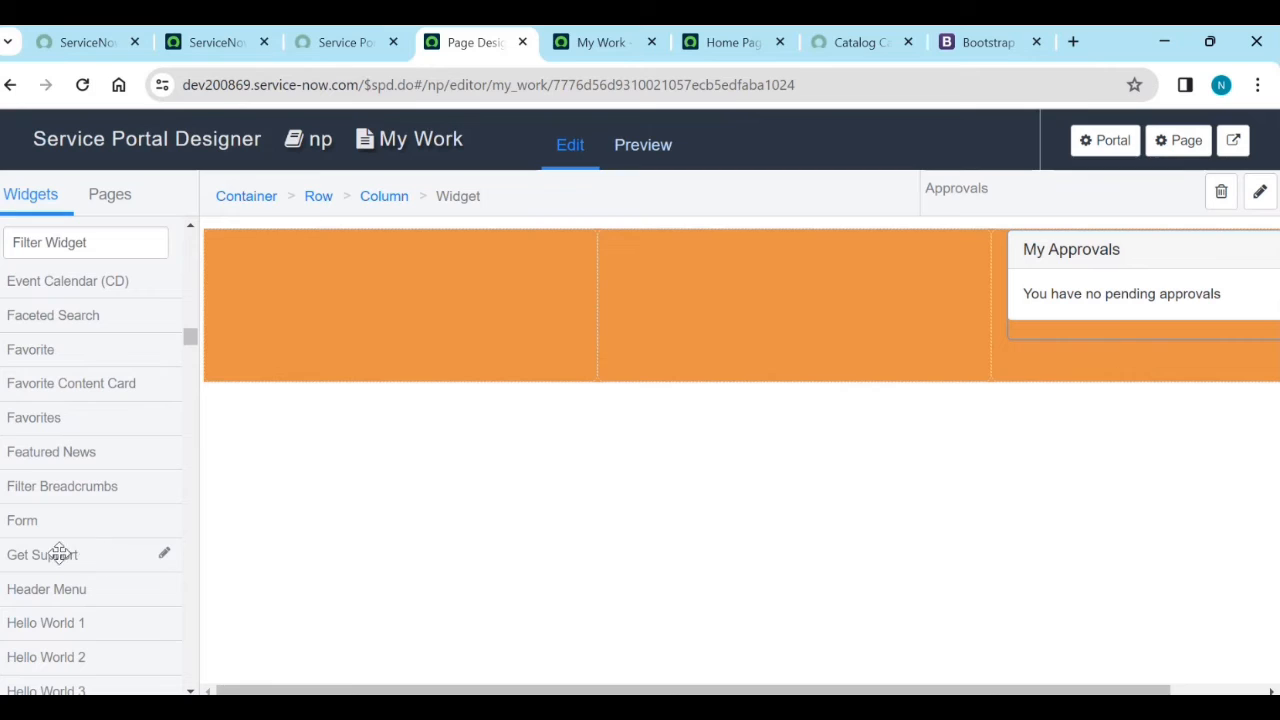
pyautogui.moveTo(60, 554); pyautogui.dragTo(783, 311)
pyautogui.click(591, 45)
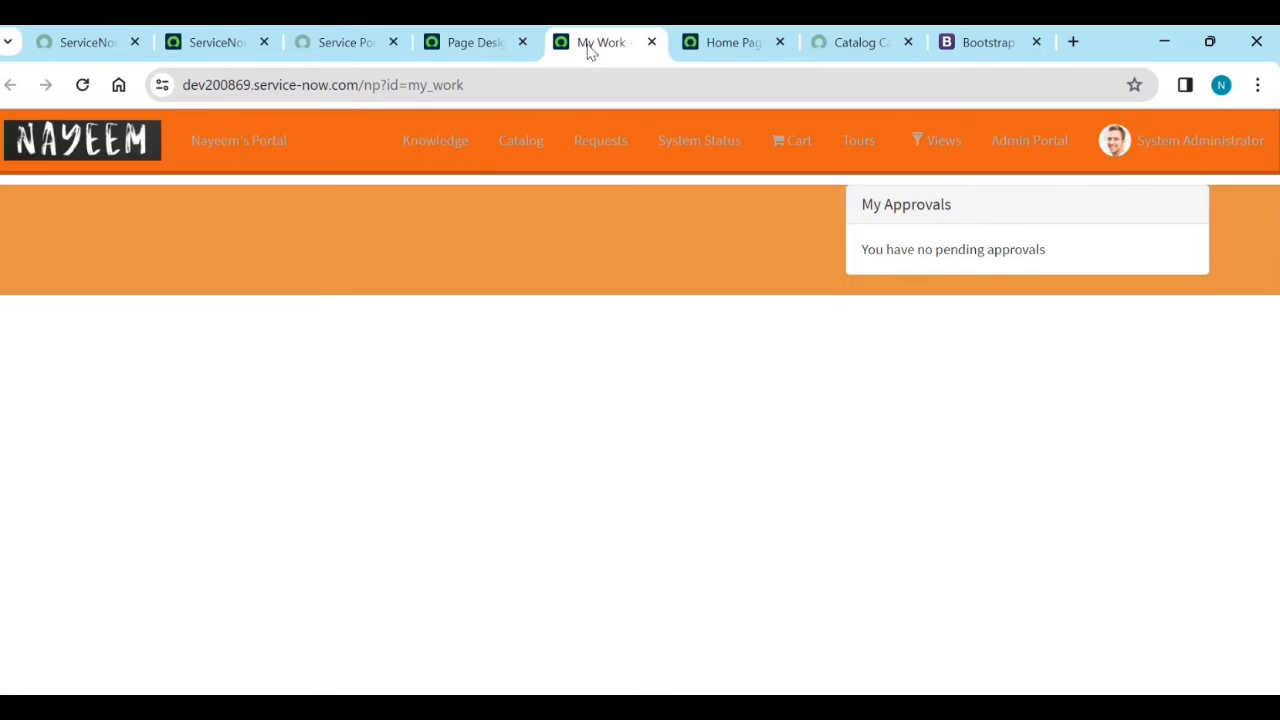
pyautogui.click(83, 86)
# Step: Set the Approvals widget's glyph to the glass-shaped icon, save it, and reload the live My Work page
pyautogui.click(471, 45)
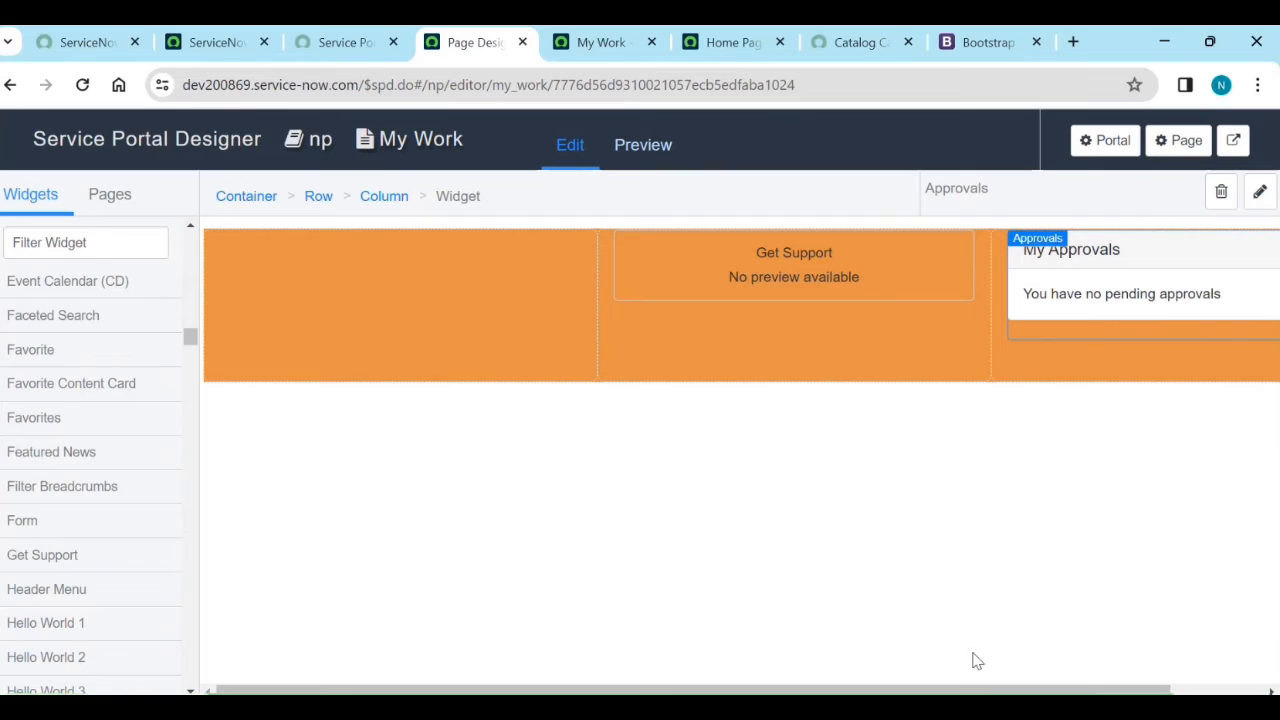
pyautogui.moveTo(1010, 690); pyautogui.dragTo(1114, 690)
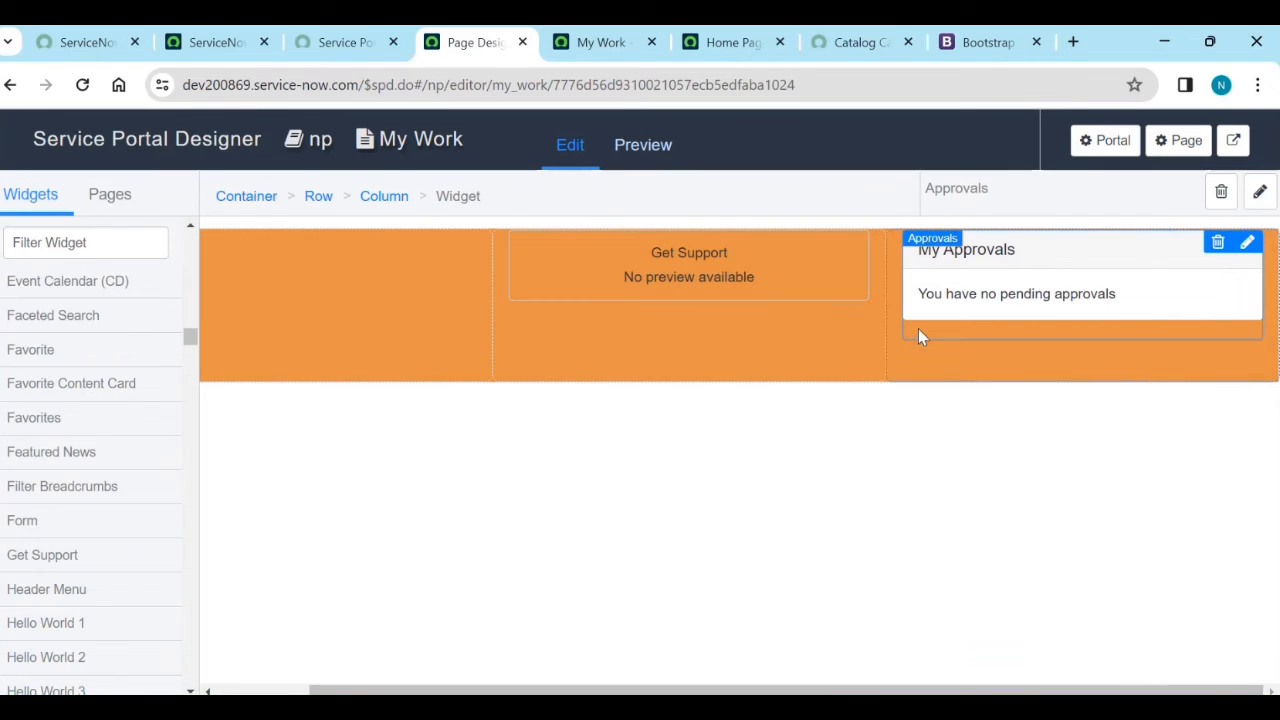
pyautogui.click(1249, 244)
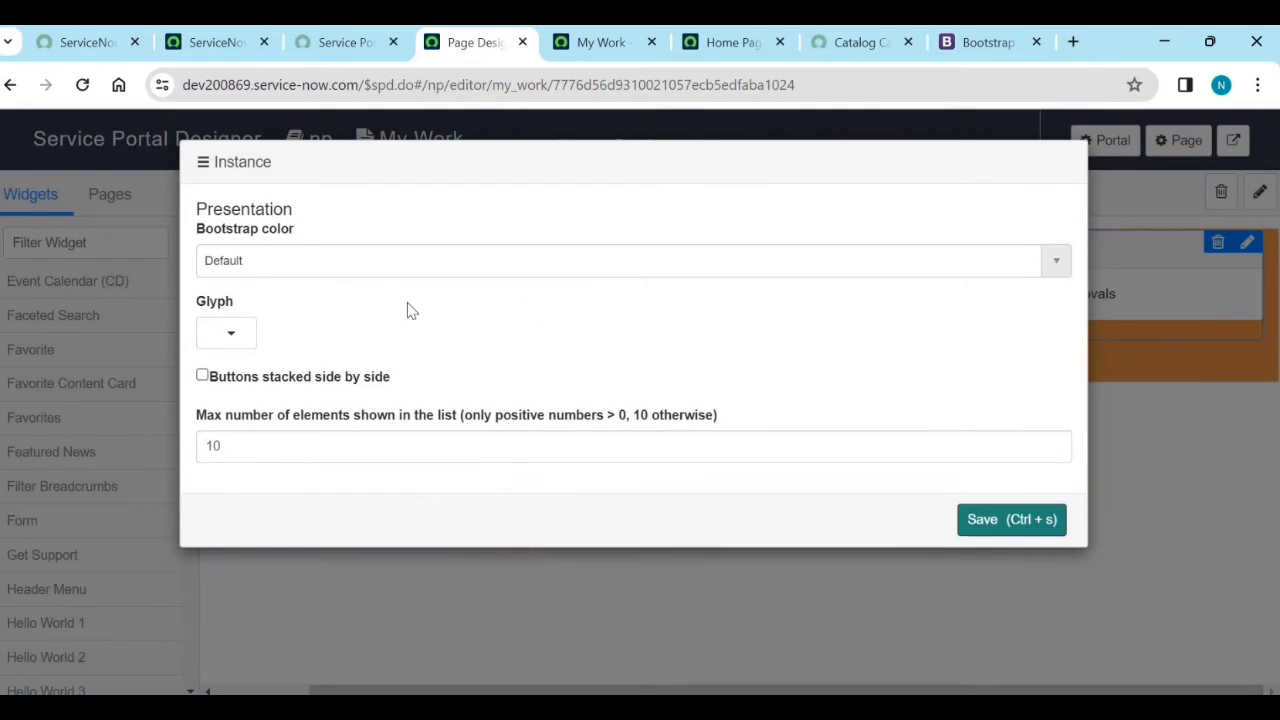
pyautogui.click(235, 343)
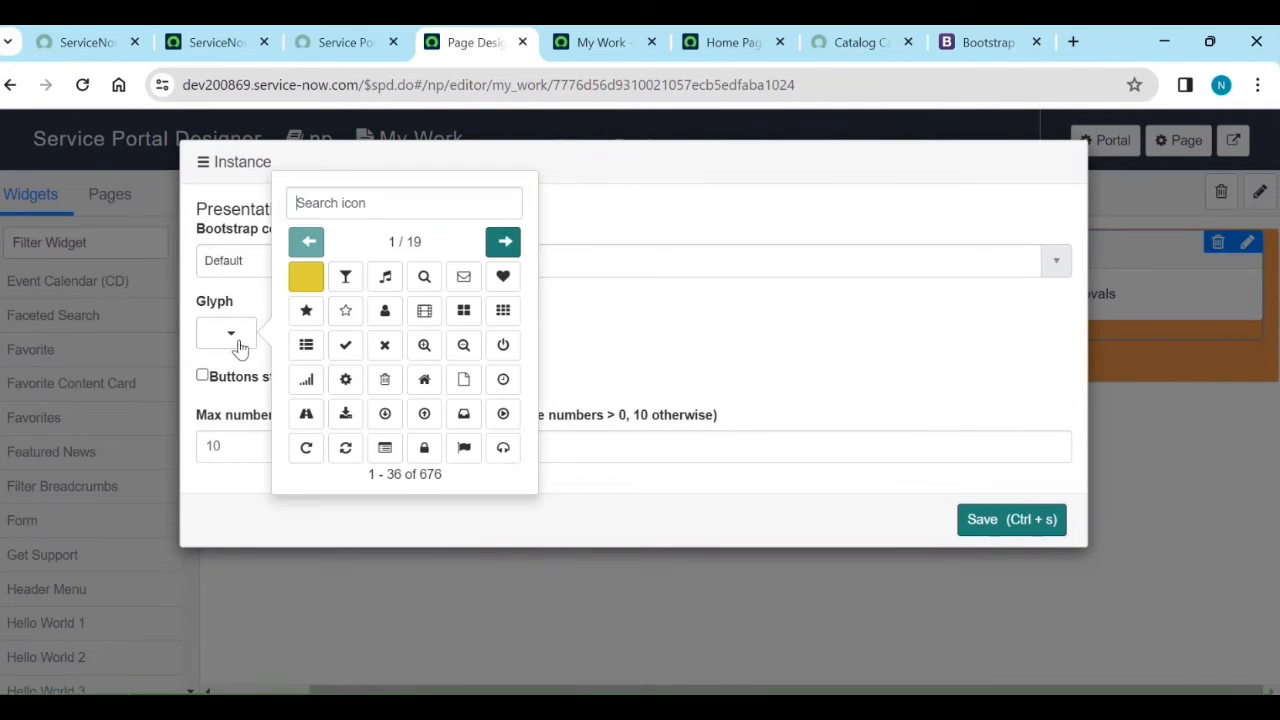
pyautogui.click(346, 280)
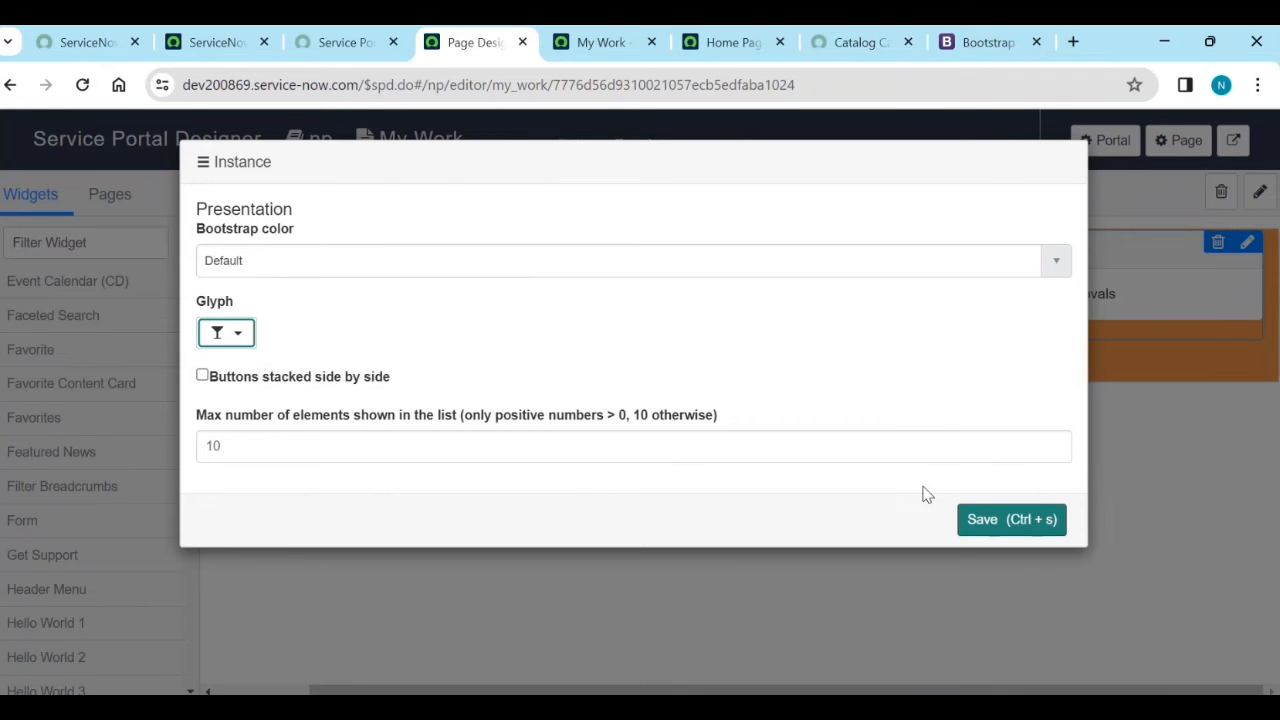
pyautogui.click(991, 519)
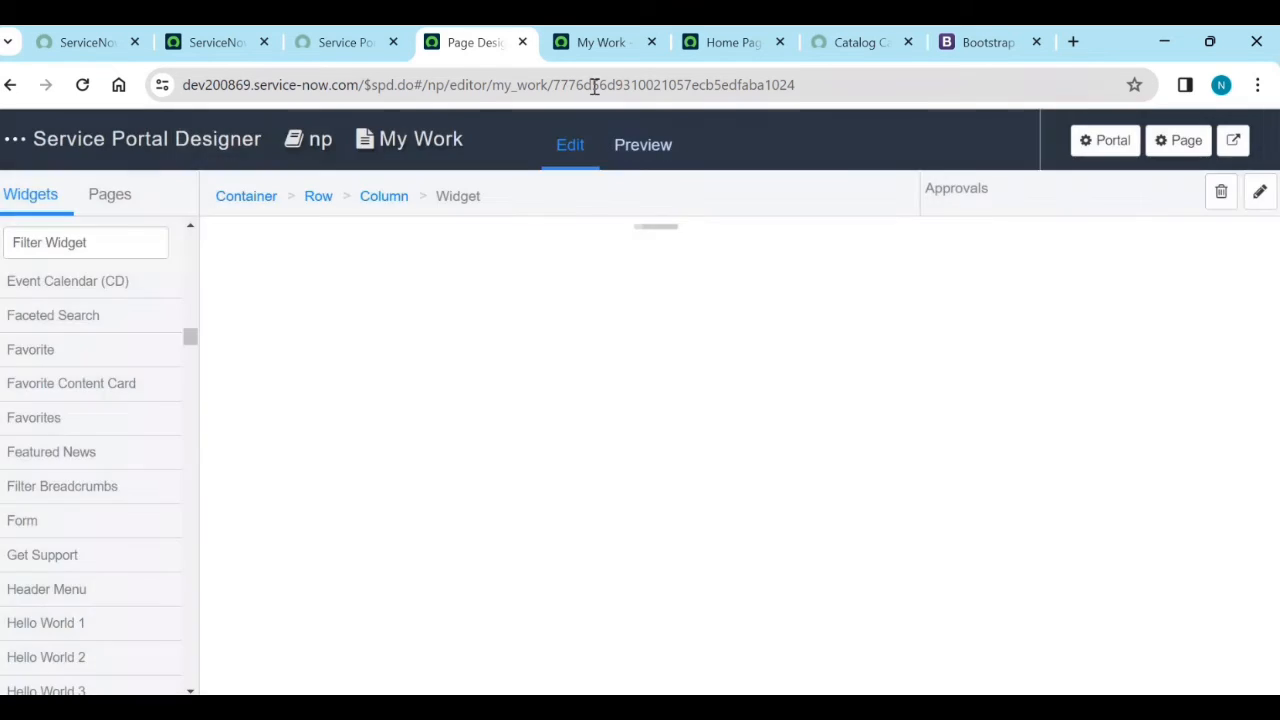
pyautogui.click(600, 44)
pyautogui.click(83, 85)
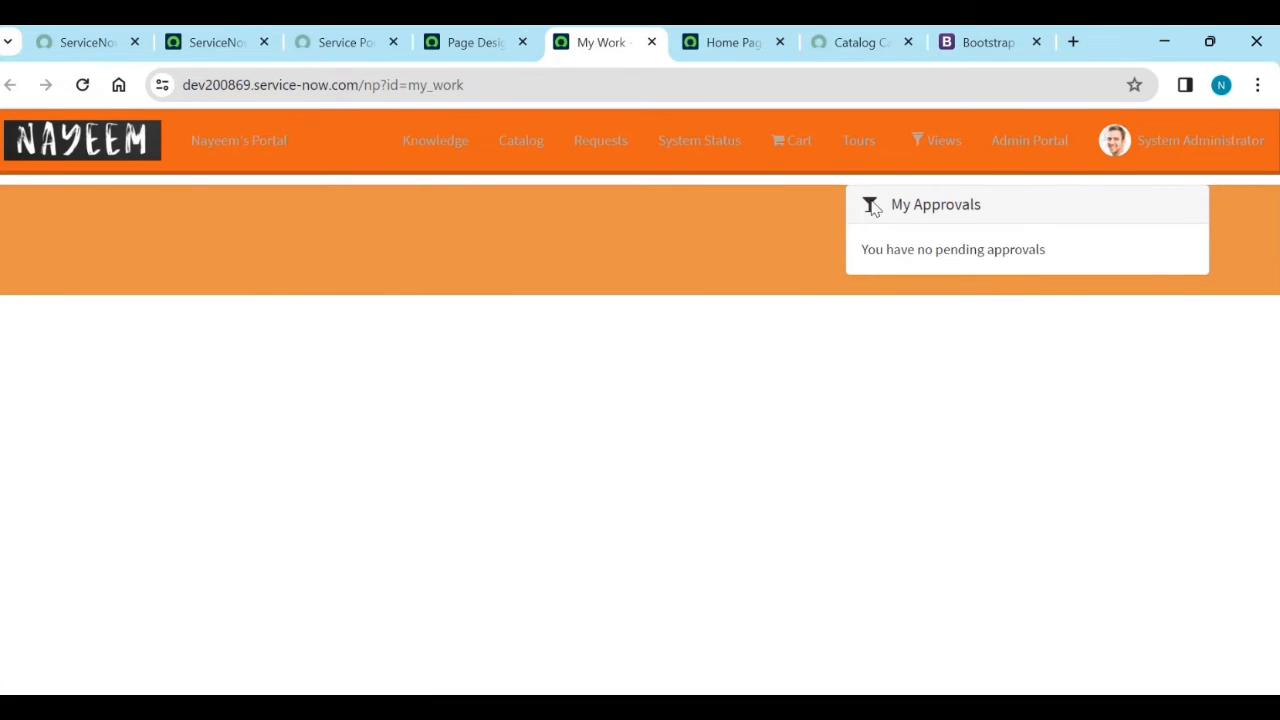
# Step: Set the three-column row's semantic tag to Main in the page designer, save it, and reload the live My Work page
pyautogui.click(475, 44)
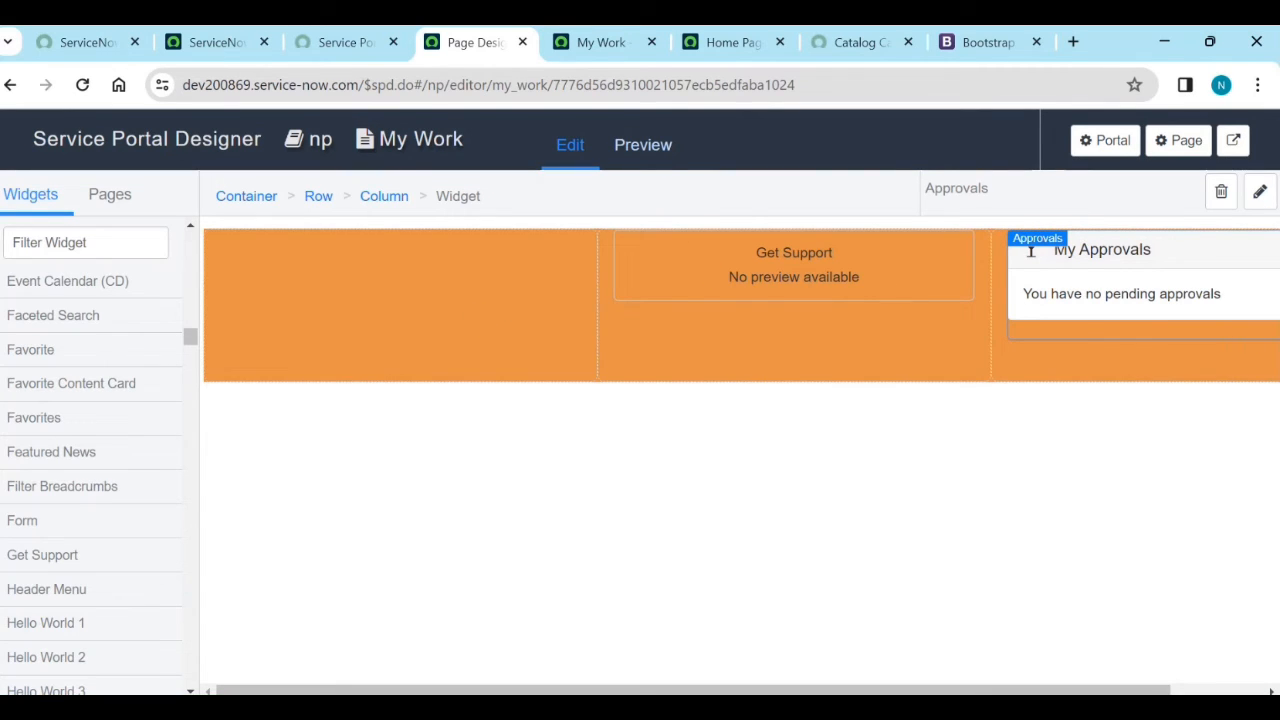
pyautogui.press('super')
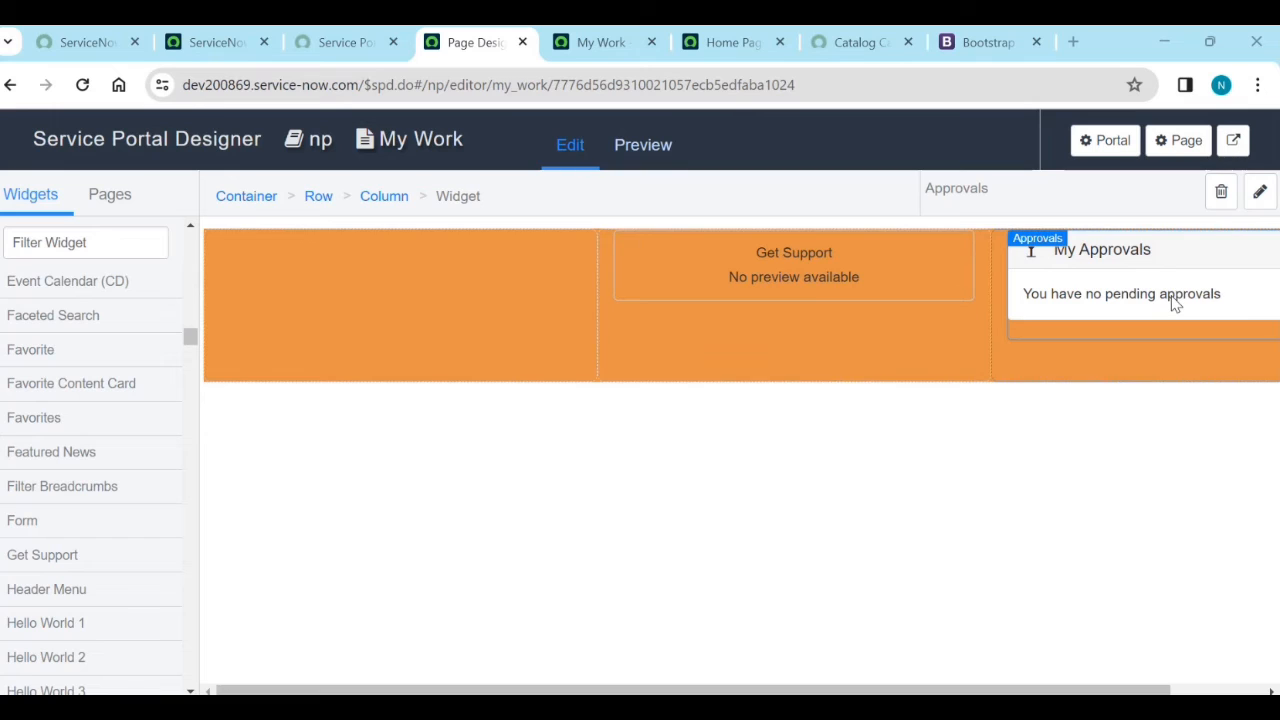
pyautogui.click(586, 377)
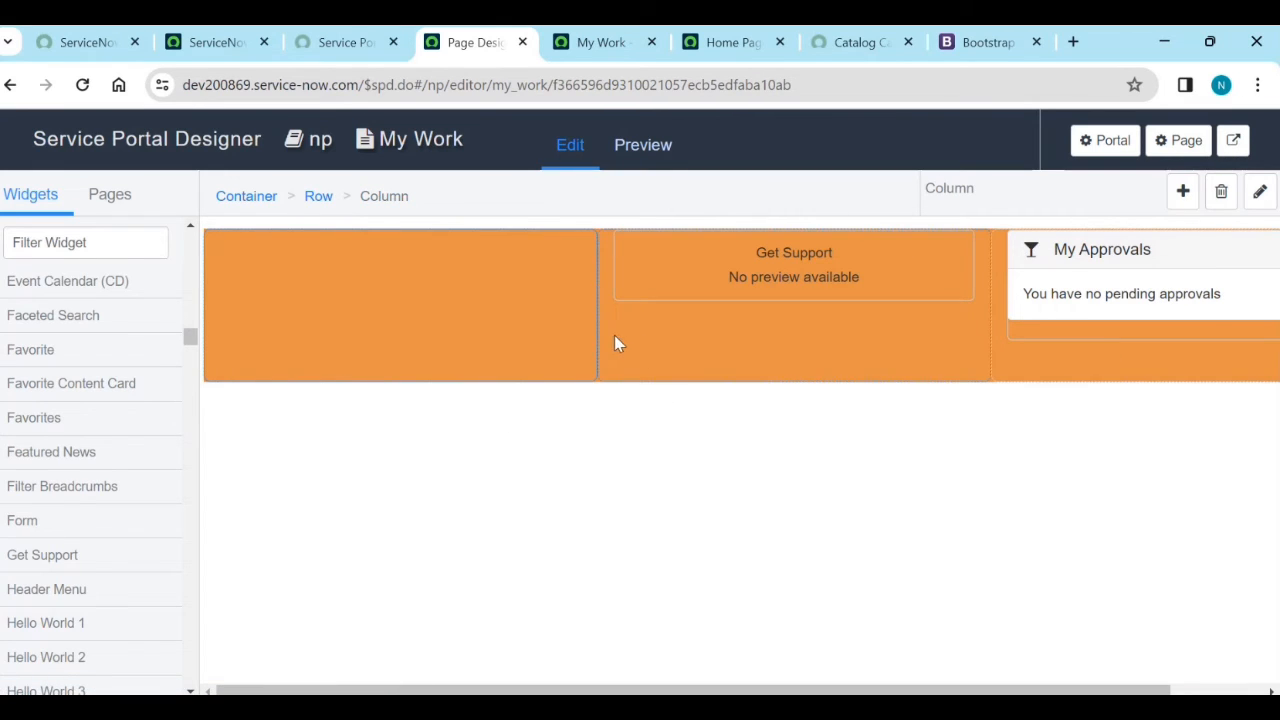
pyautogui.click(835, 380)
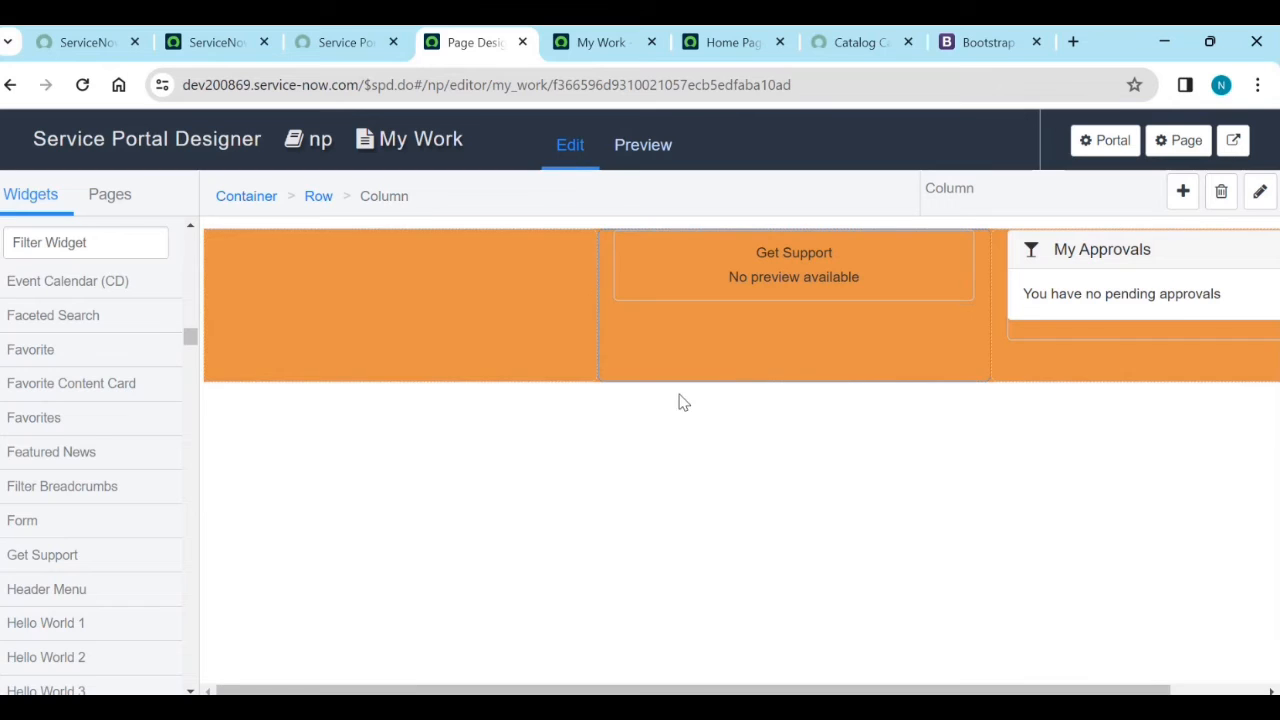
pyautogui.click(600, 389)
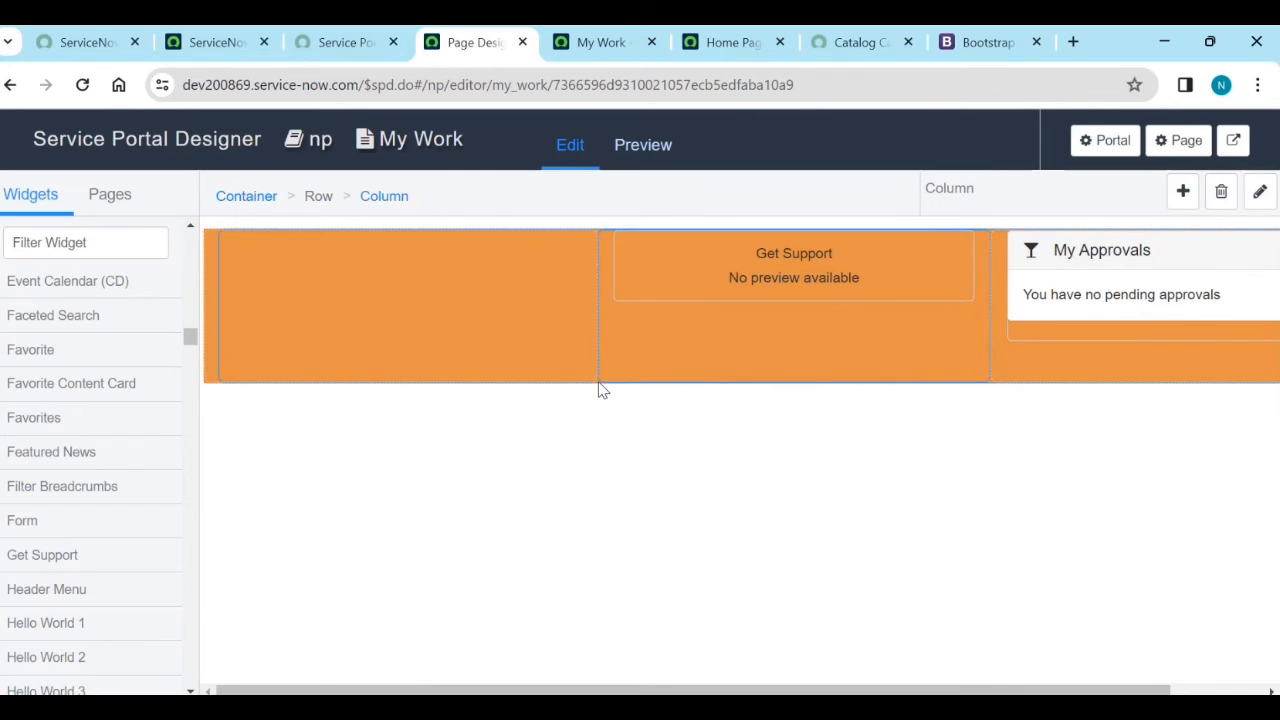
pyautogui.click(1258, 192)
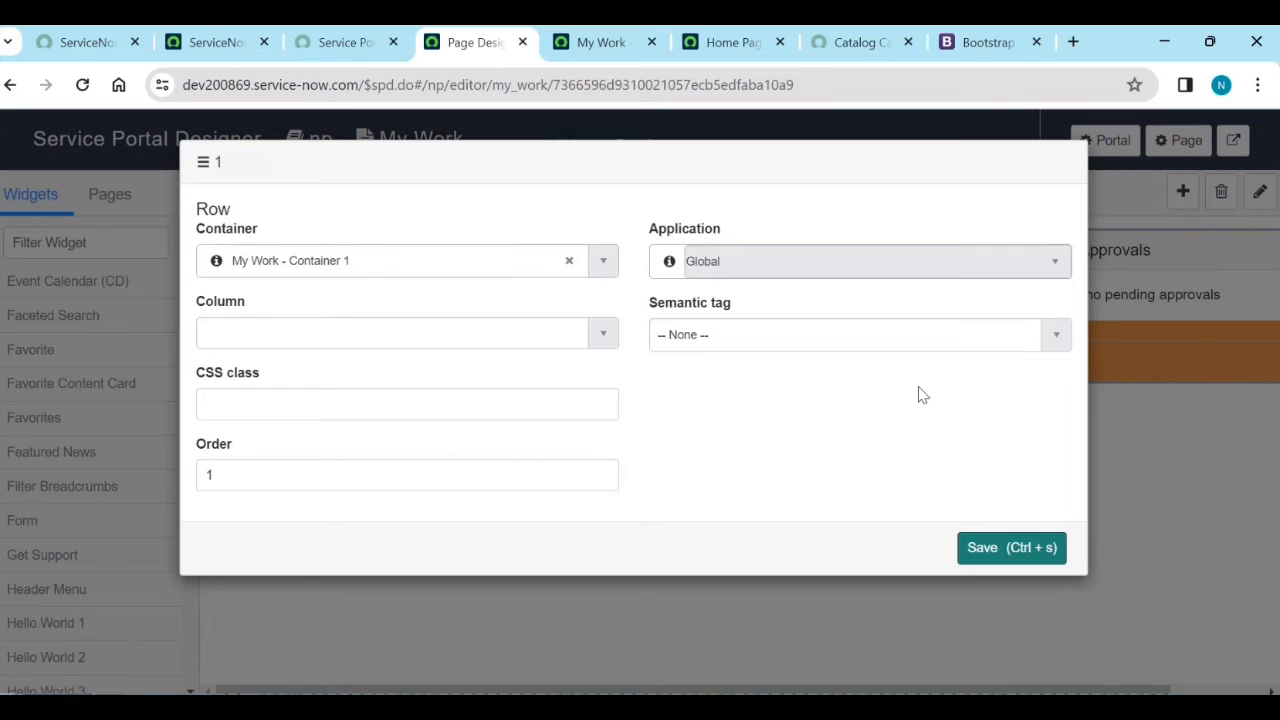
pyautogui.click(1056, 342)
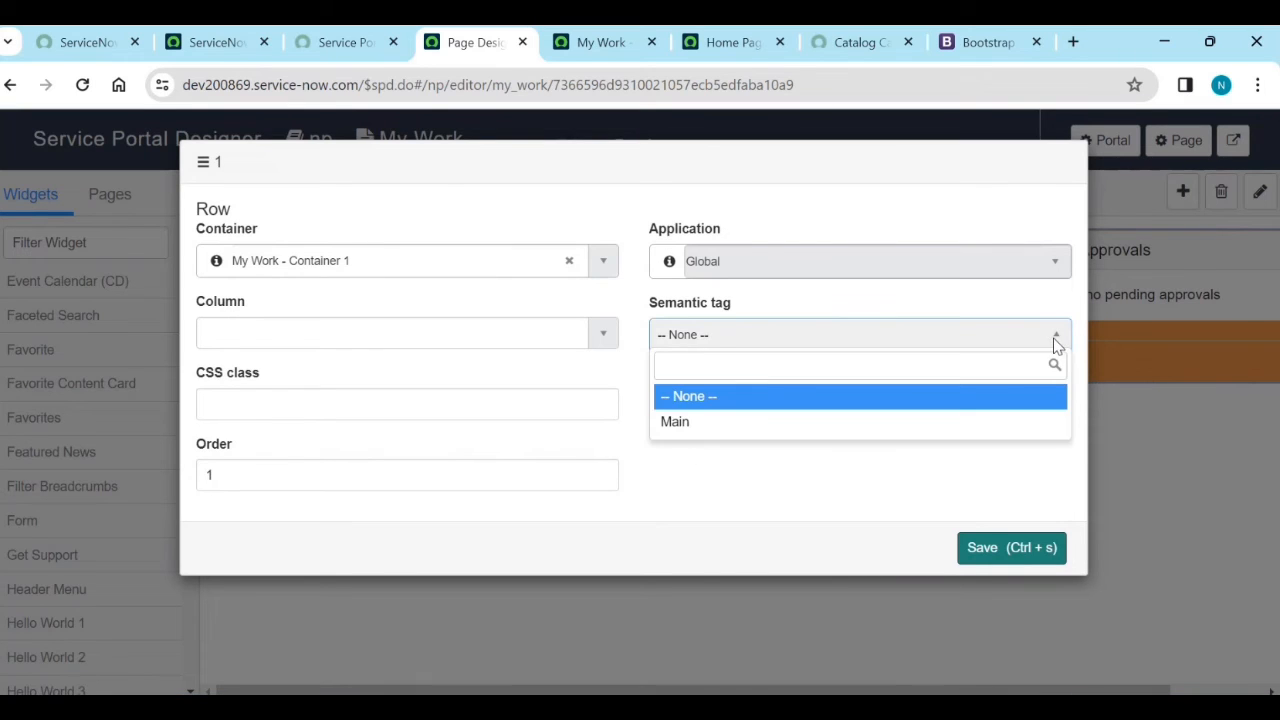
pyautogui.click(1000, 421)
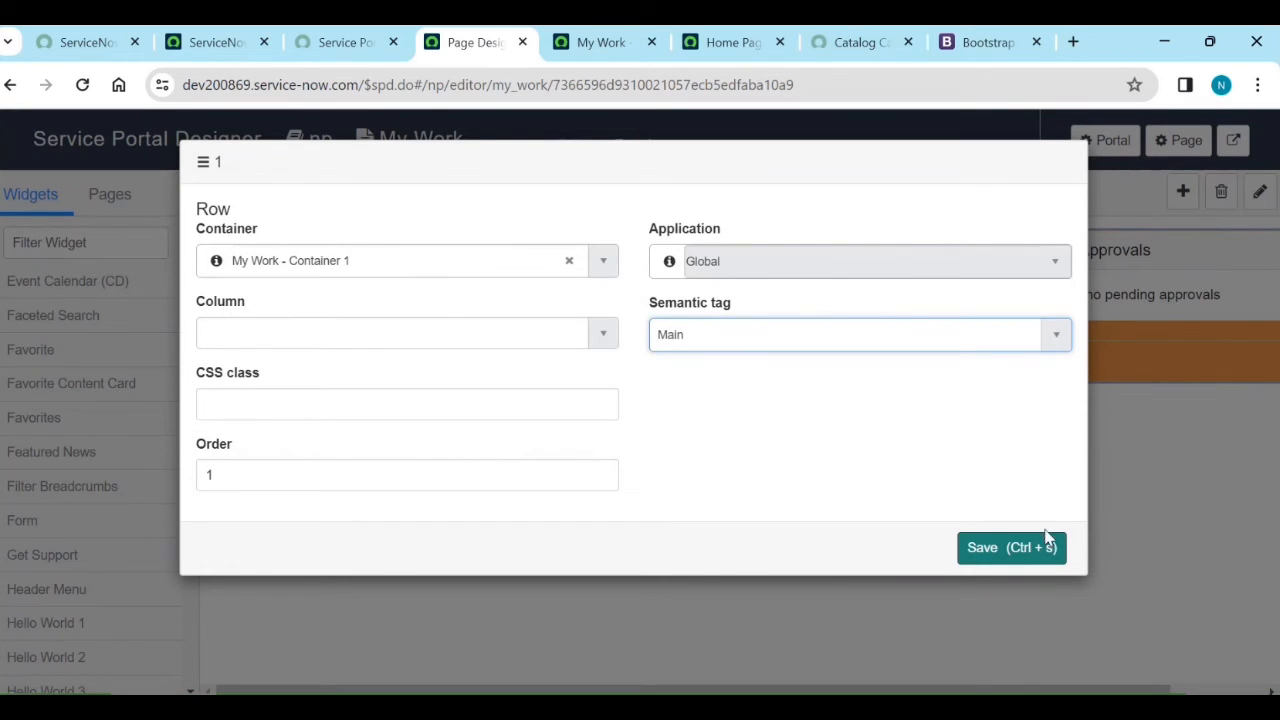
pyautogui.click(1014, 553)
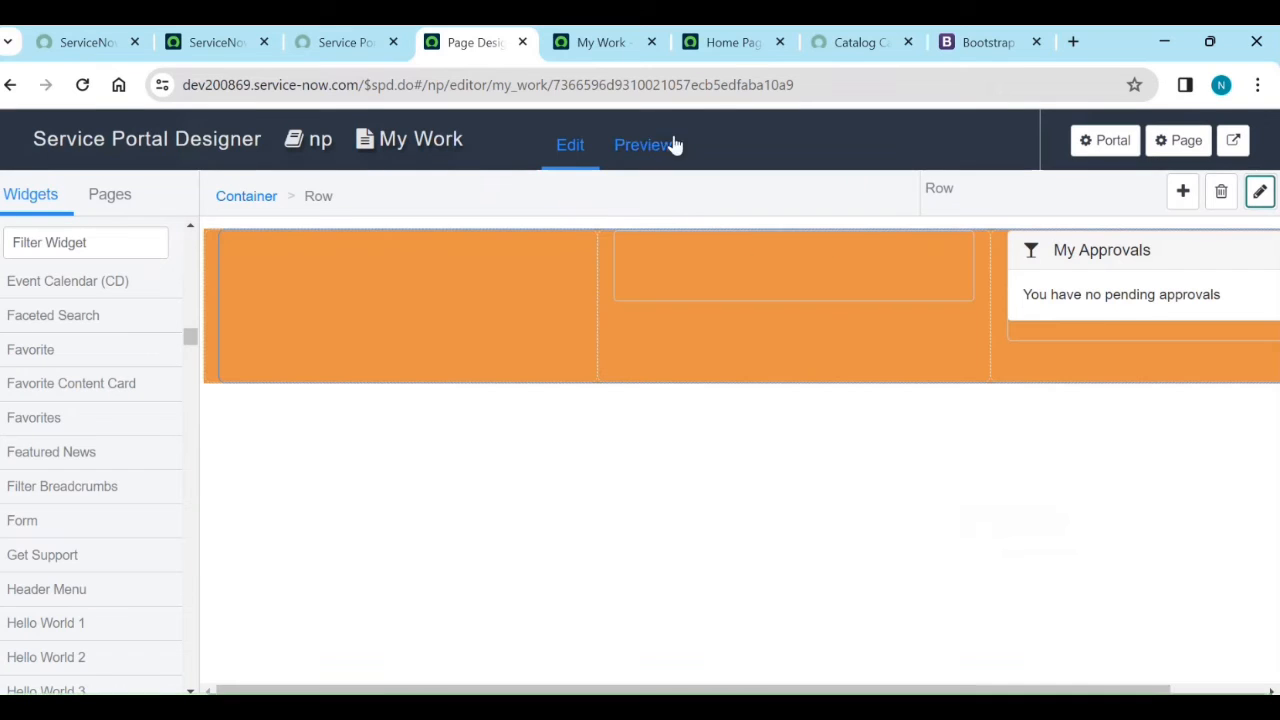
pyautogui.click(600, 45)
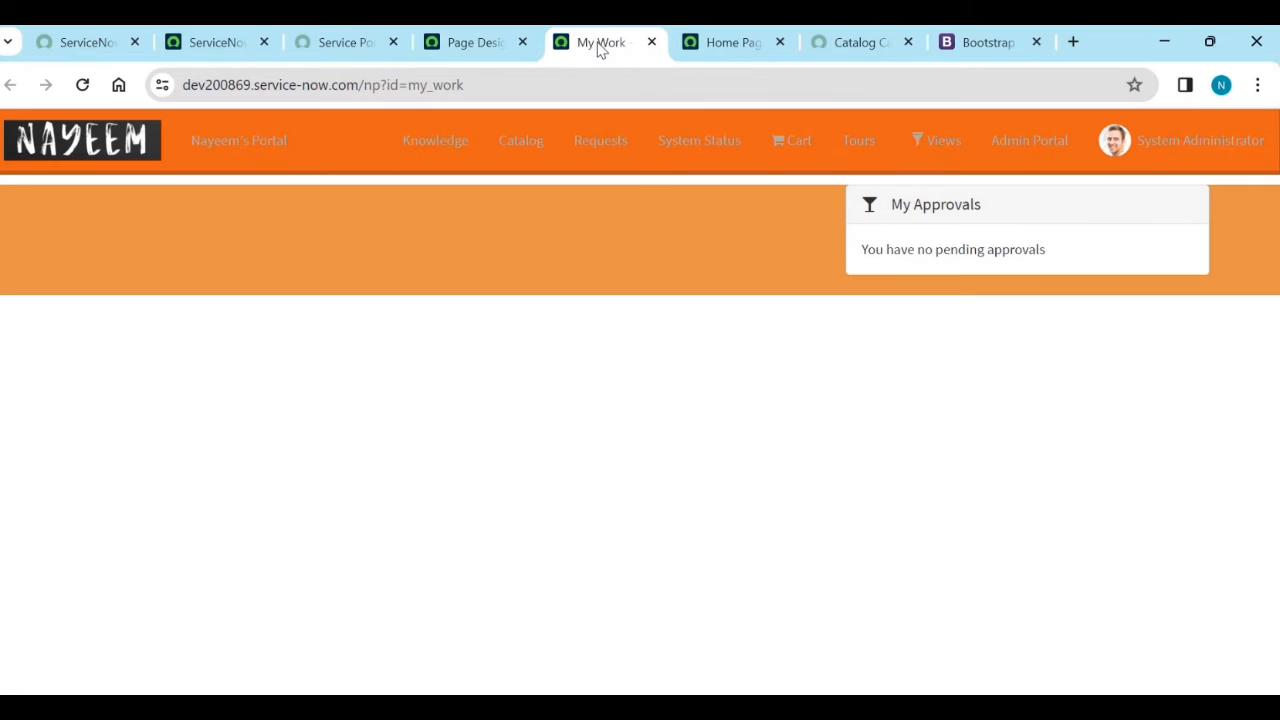
pyautogui.click(84, 84)
# Step: Add a new container below the orange container in the page designer, and delete that new container again
pyautogui.click(468, 45)
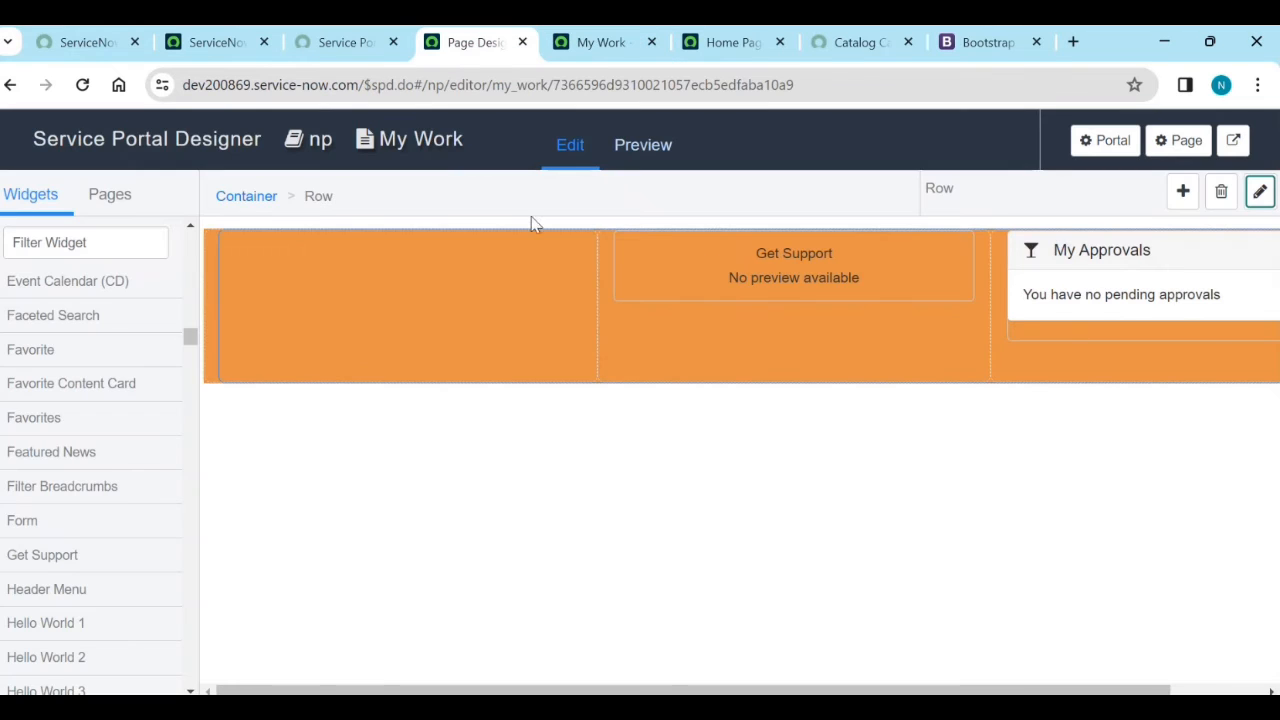
pyautogui.click(206, 390)
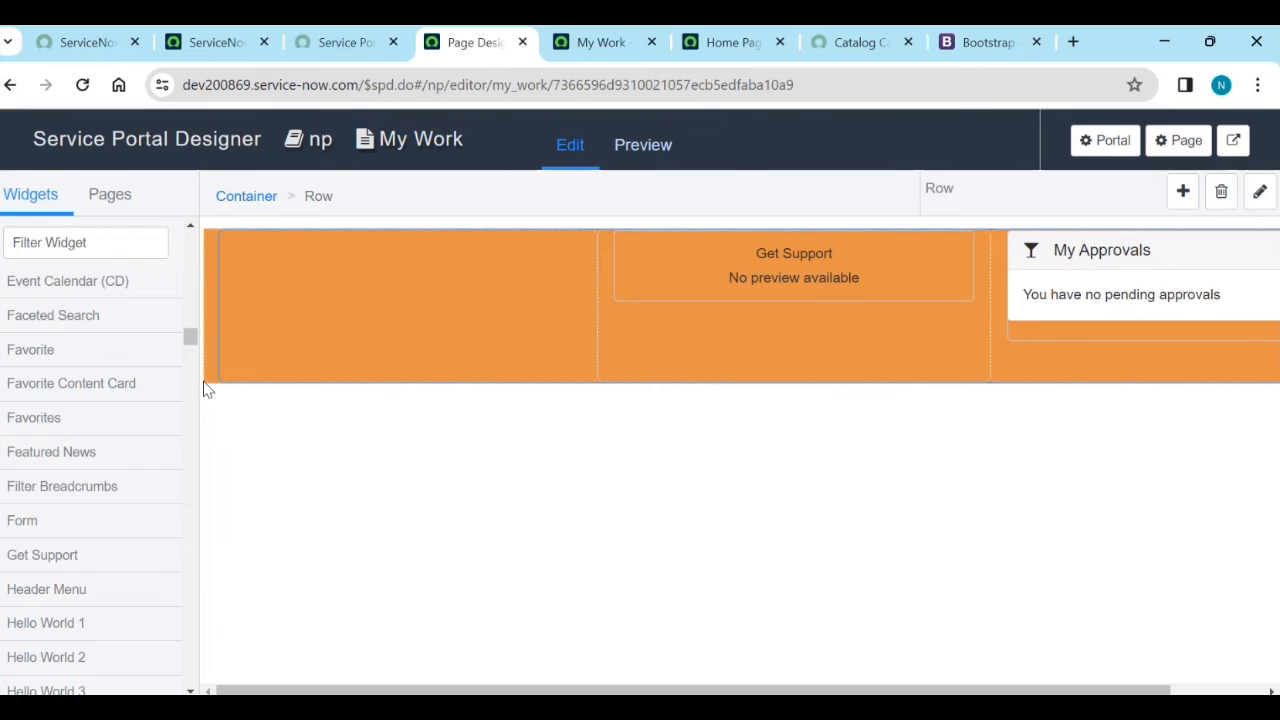
pyautogui.click(207, 388)
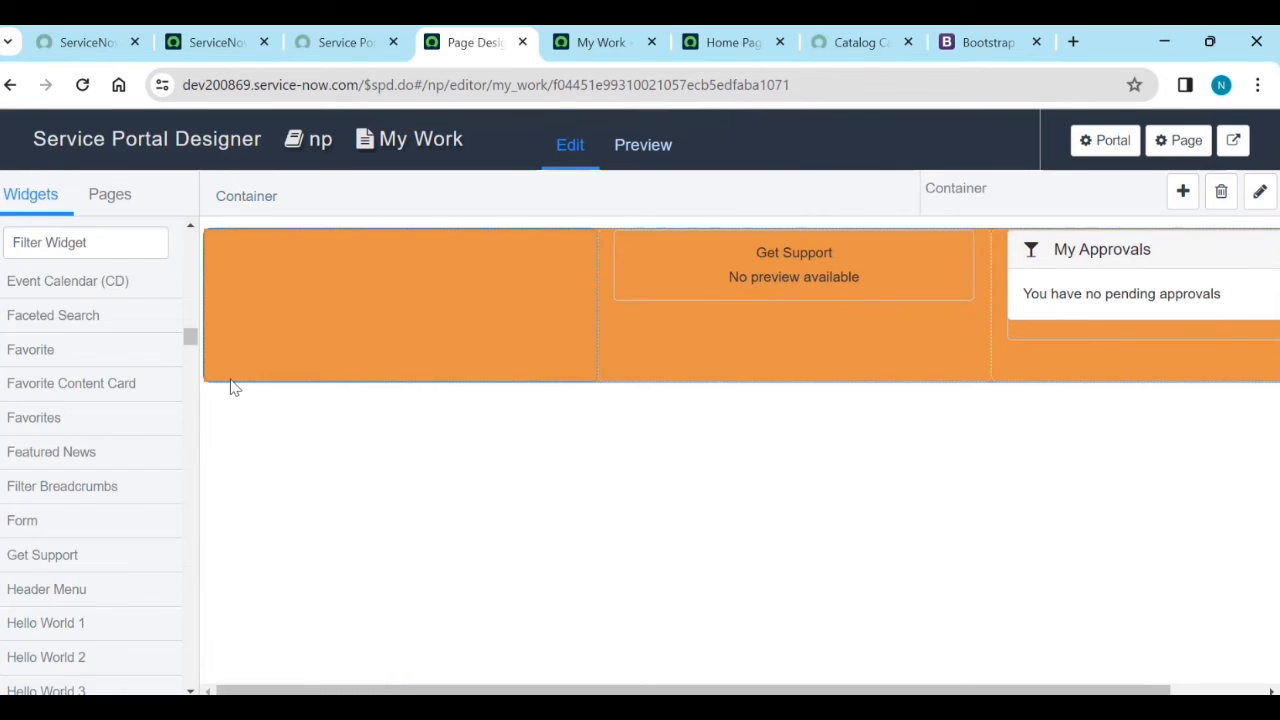
pyautogui.click(1182, 200)
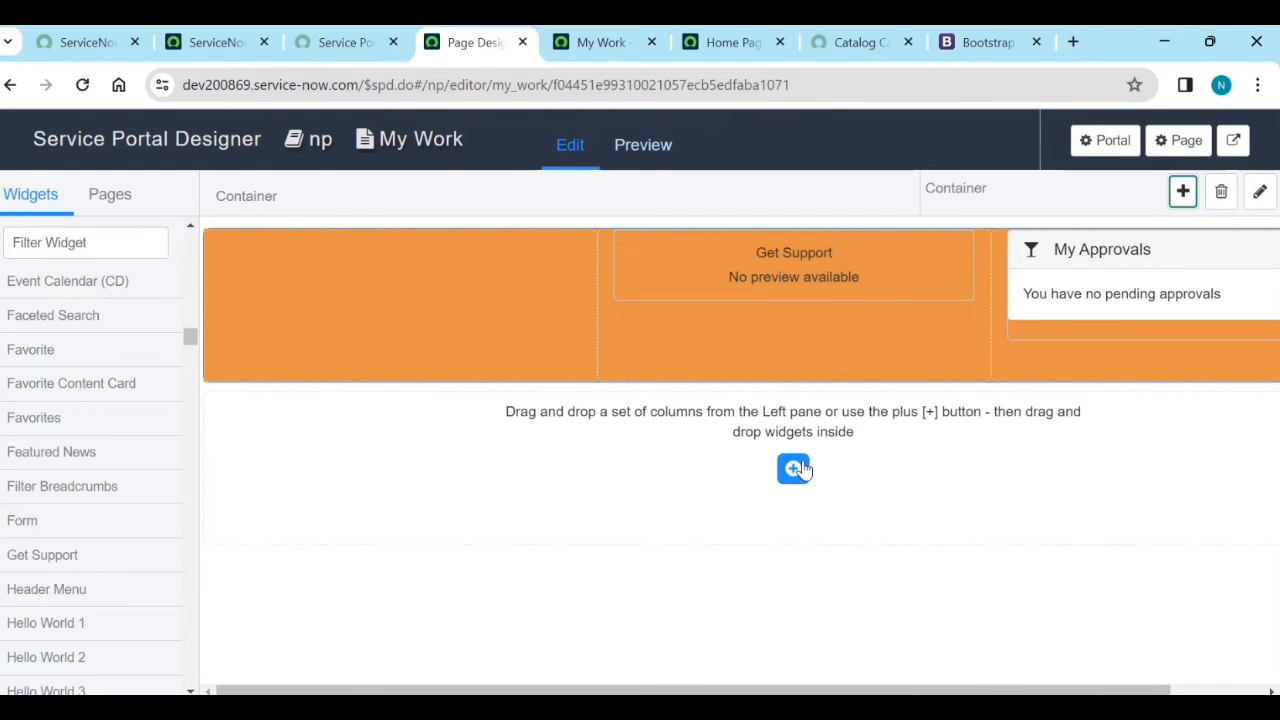
pyautogui.click(1221, 191)
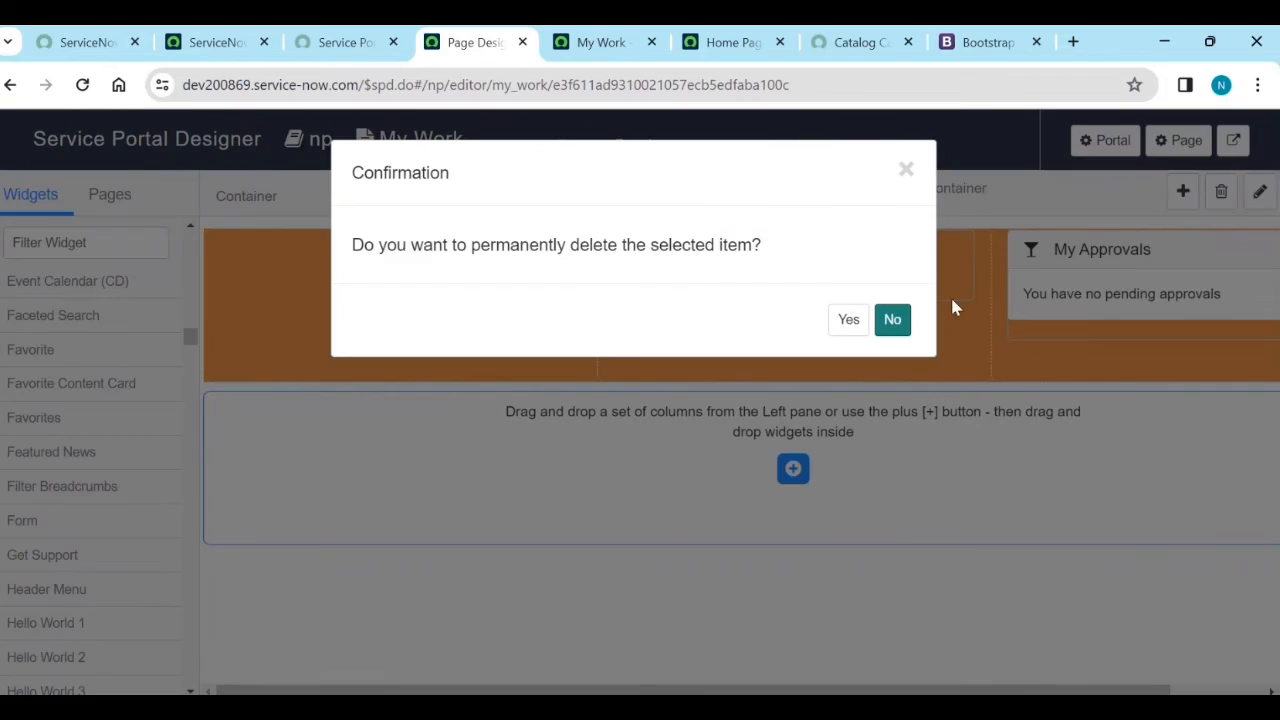
pyautogui.click(847, 319)
# Step: Place an empty Container layout below the orange container and open its column layout choices
pyautogui.scroll(5, 92, 300)
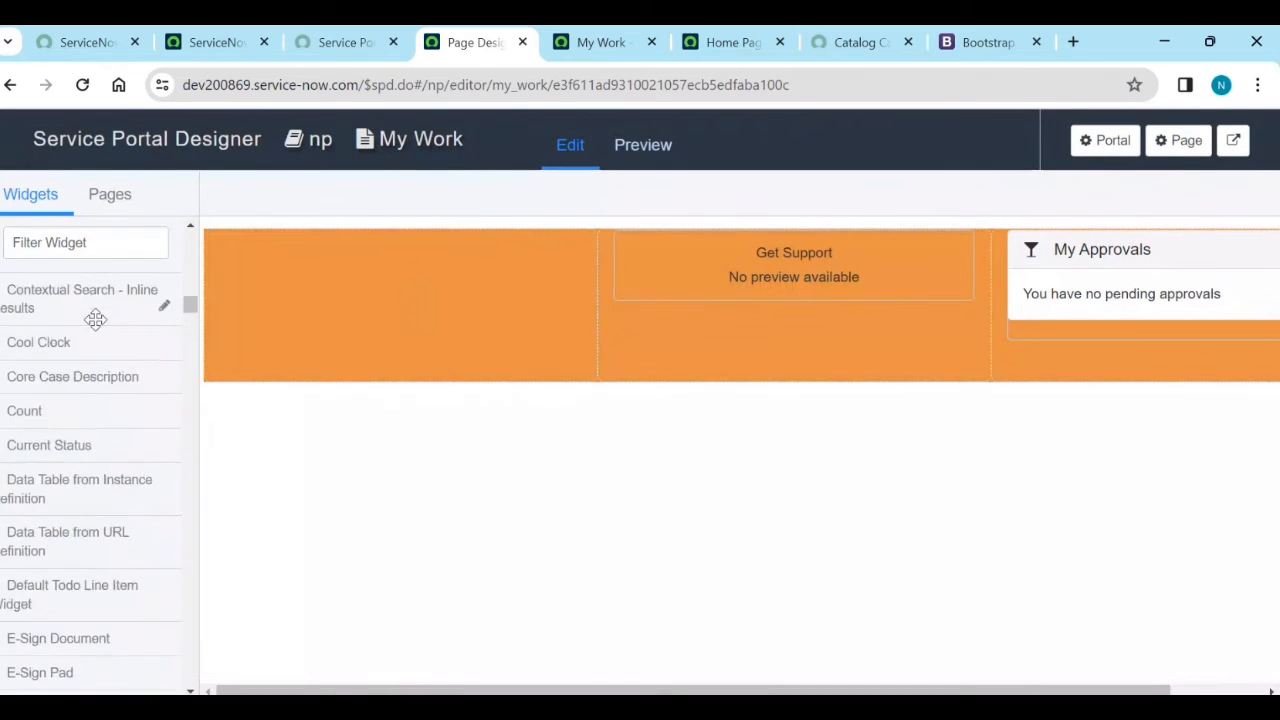
pyautogui.scroll(15, 95, 318)
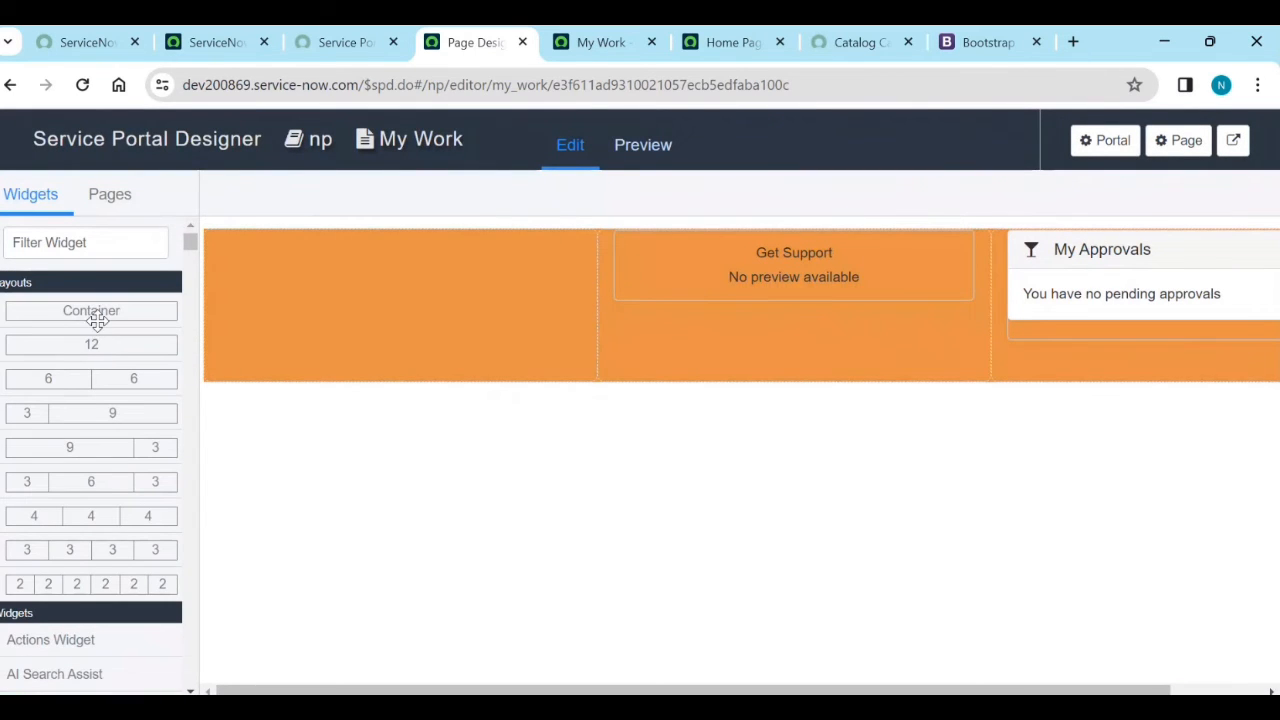
pyautogui.moveTo(96, 319); pyautogui.dragTo(372, 458)
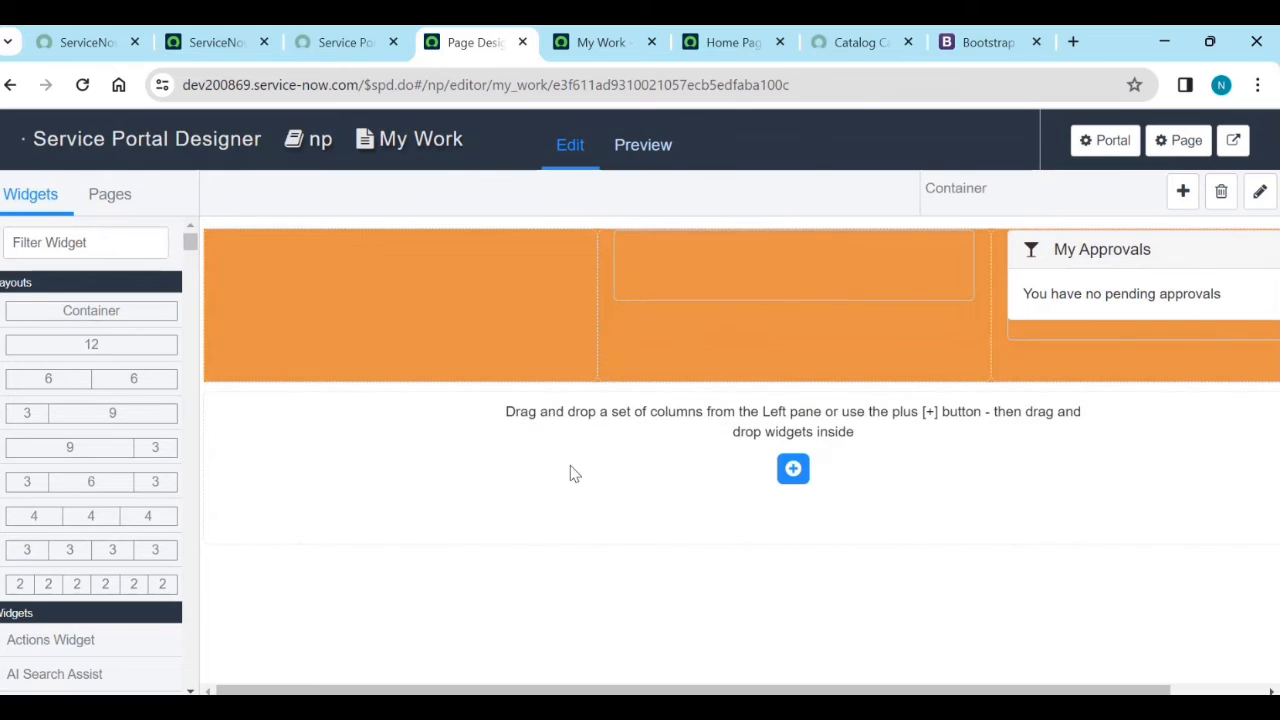
pyautogui.click(793, 469)
pyautogui.scroll(-1, 797, 527)
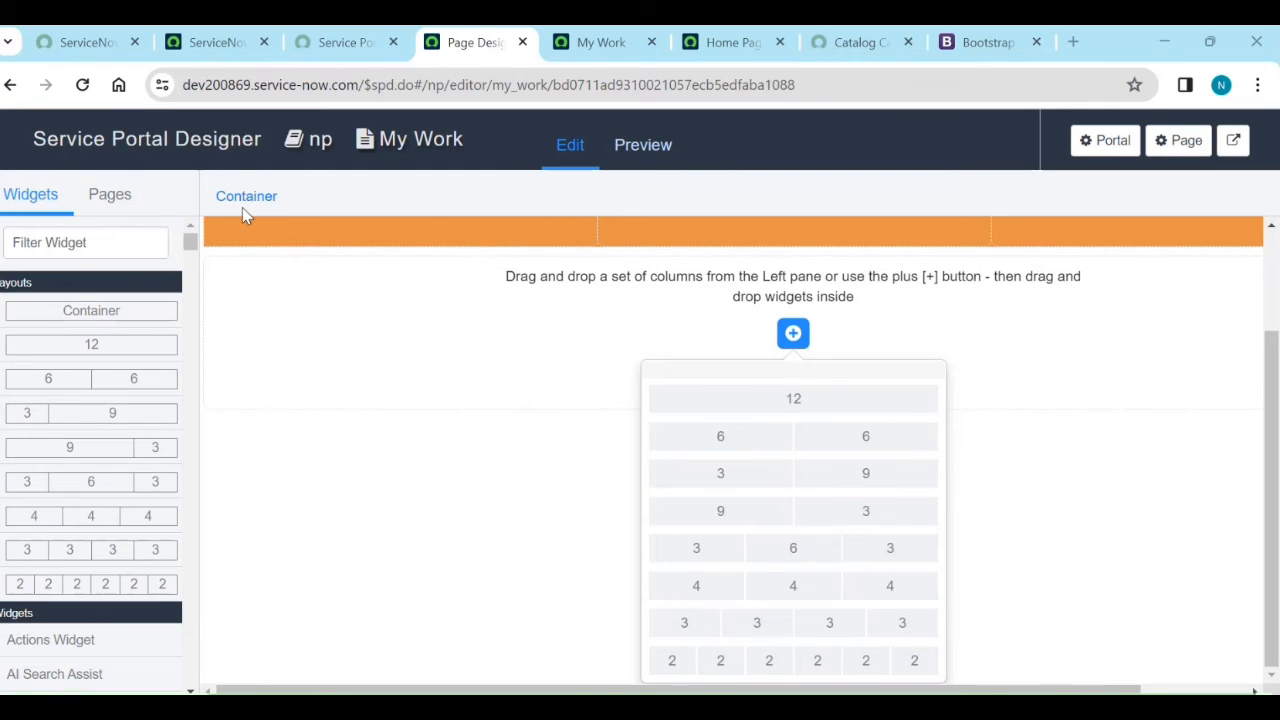
# Step: View the designer's list of portal pages and preview the My Work page in mobile, tablet and desktop sizes
pyautogui.click(116, 200)
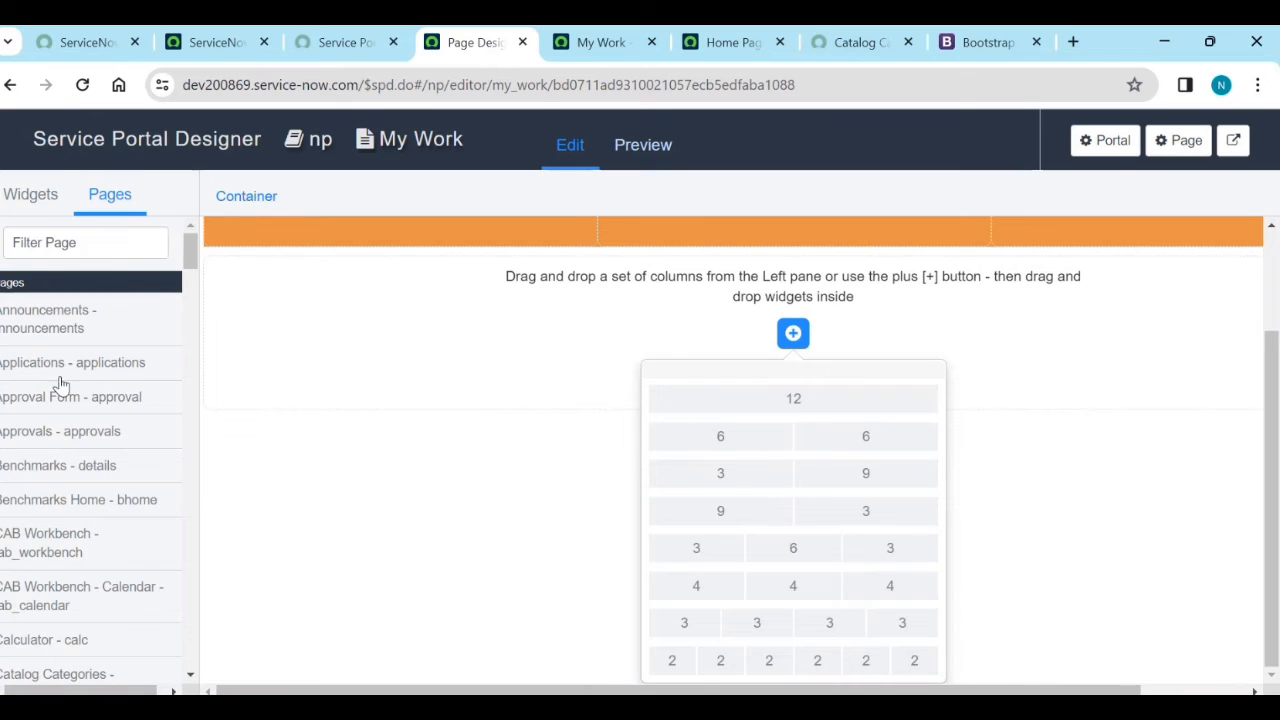
pyautogui.click(646, 155)
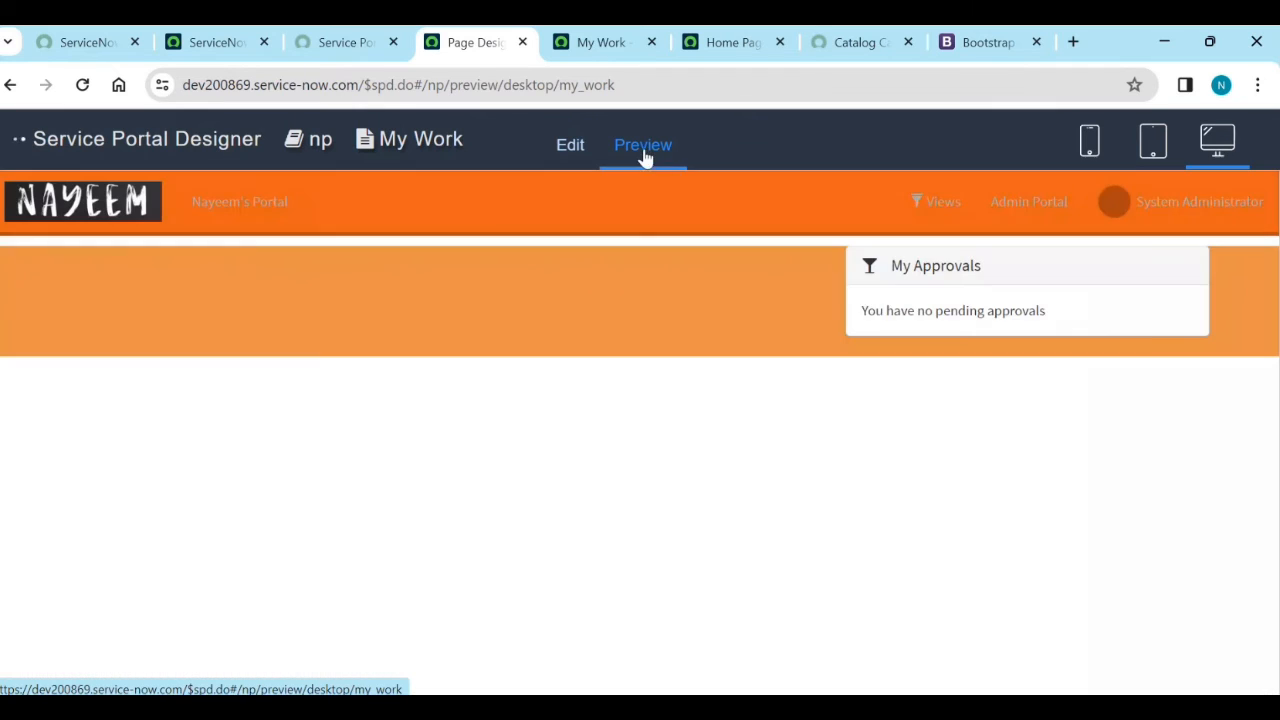
pyautogui.click(1092, 152)
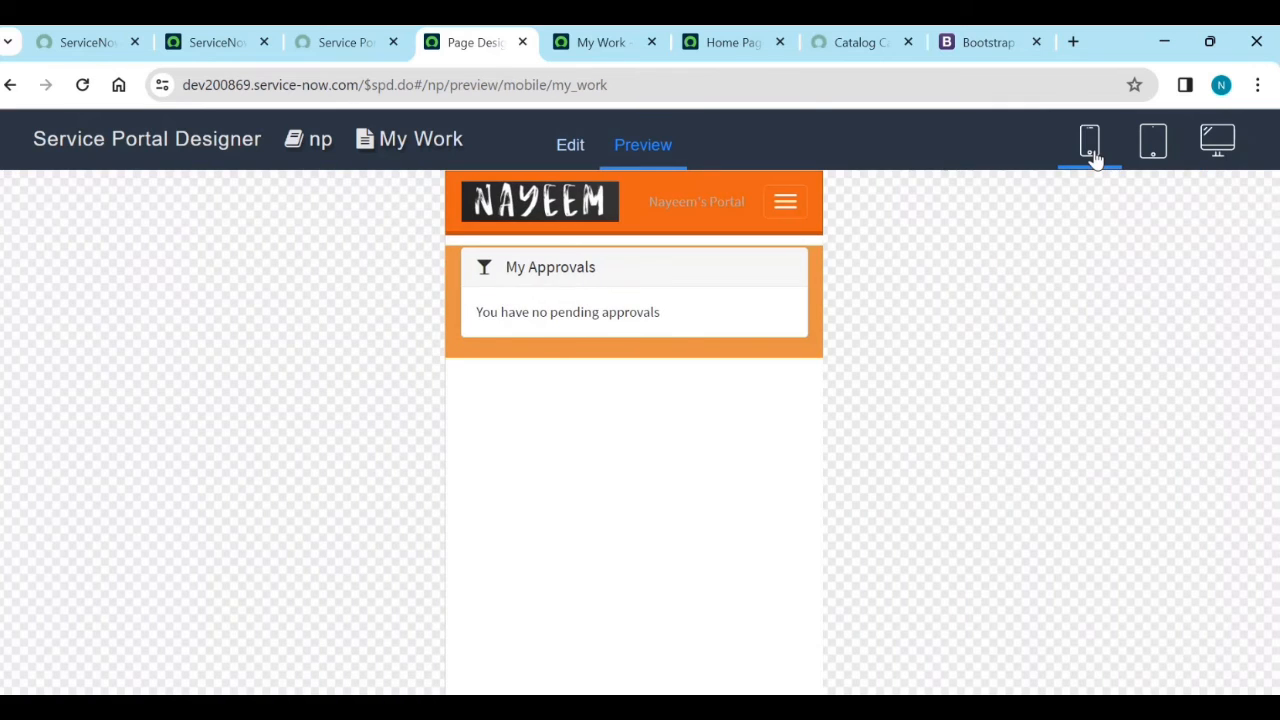
pyautogui.click(1148, 150)
pyautogui.click(1220, 145)
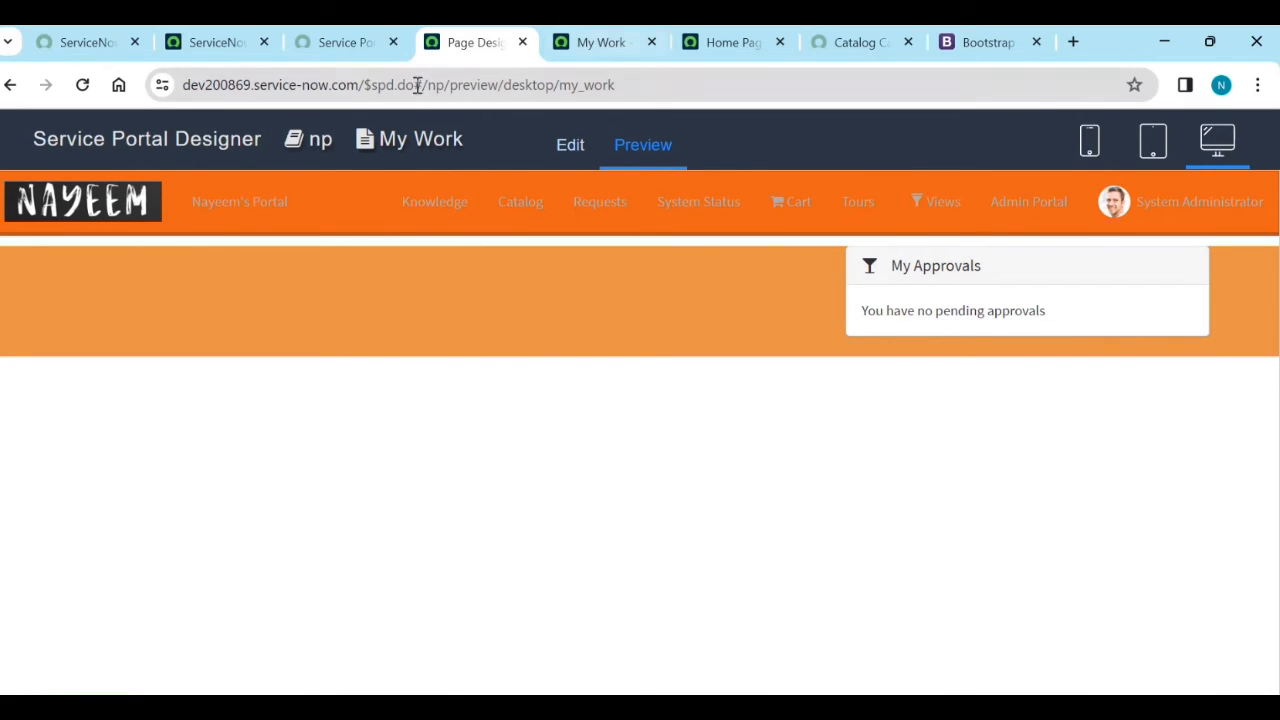
# Step: Return to editing the My Work page and examine its page settings, from title and roles to page-specific CSS and URL structure
pyautogui.click(340, 42)
pyautogui.click(430, 42)
pyautogui.click(566, 158)
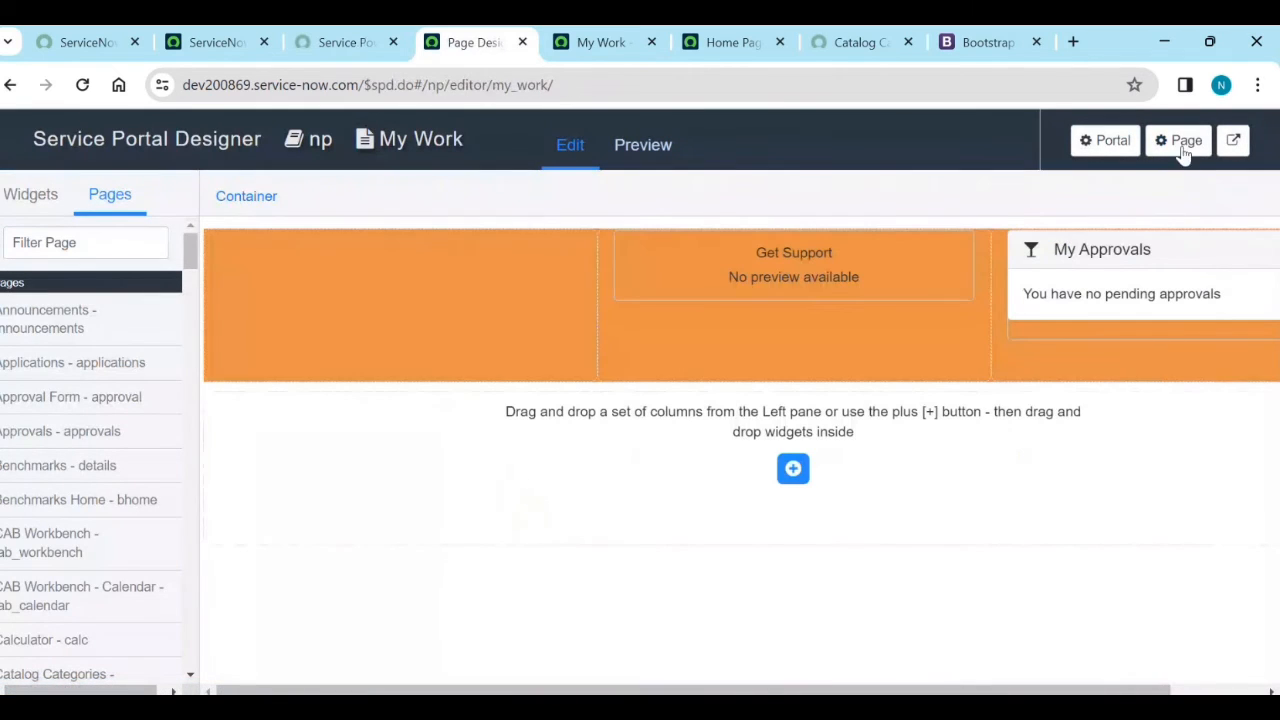
pyautogui.click(1180, 142)
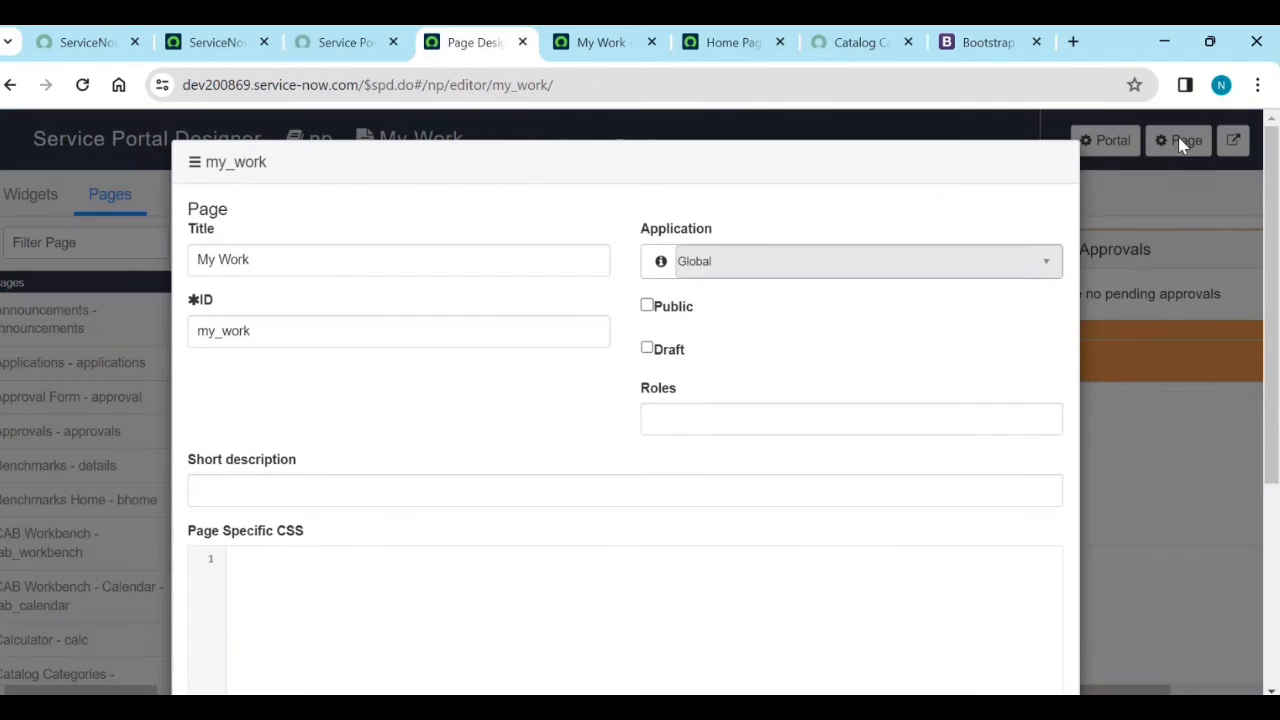
pyautogui.scroll(-3, 660, 556)
pyautogui.scroll(-1, 660, 556)
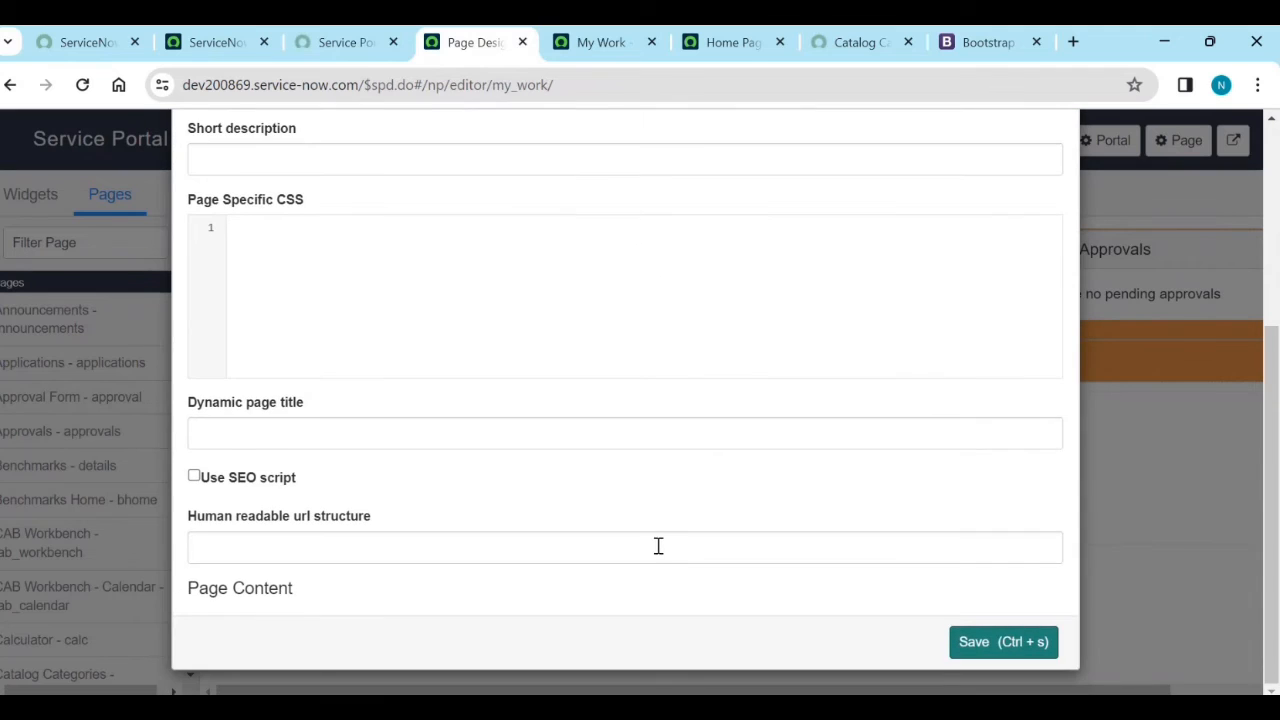
pyautogui.scroll(1, 658, 545)
pyautogui.scroll(3, 658, 545)
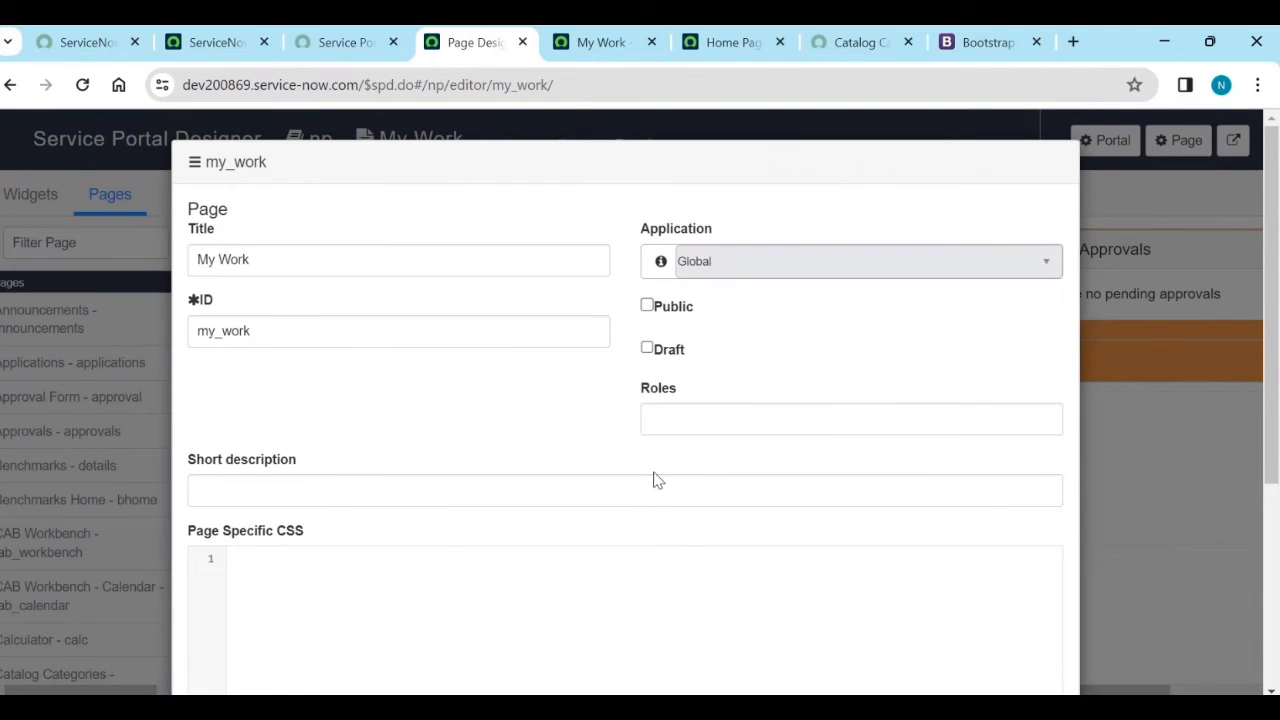
pyautogui.scroll(-3, 648, 465)
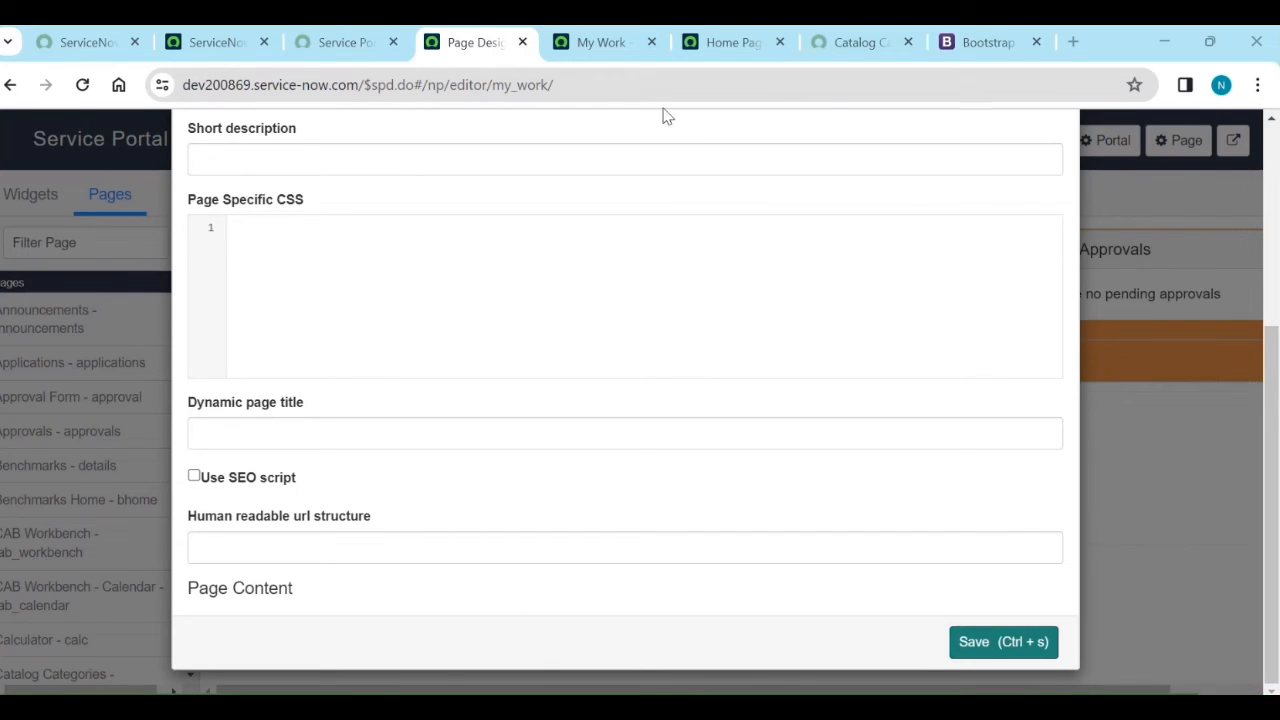
# Step: On the live My Work page, view the Approvals widget's instance options, close them, and open the instance in the Page Editor
pyautogui.click(604, 44)
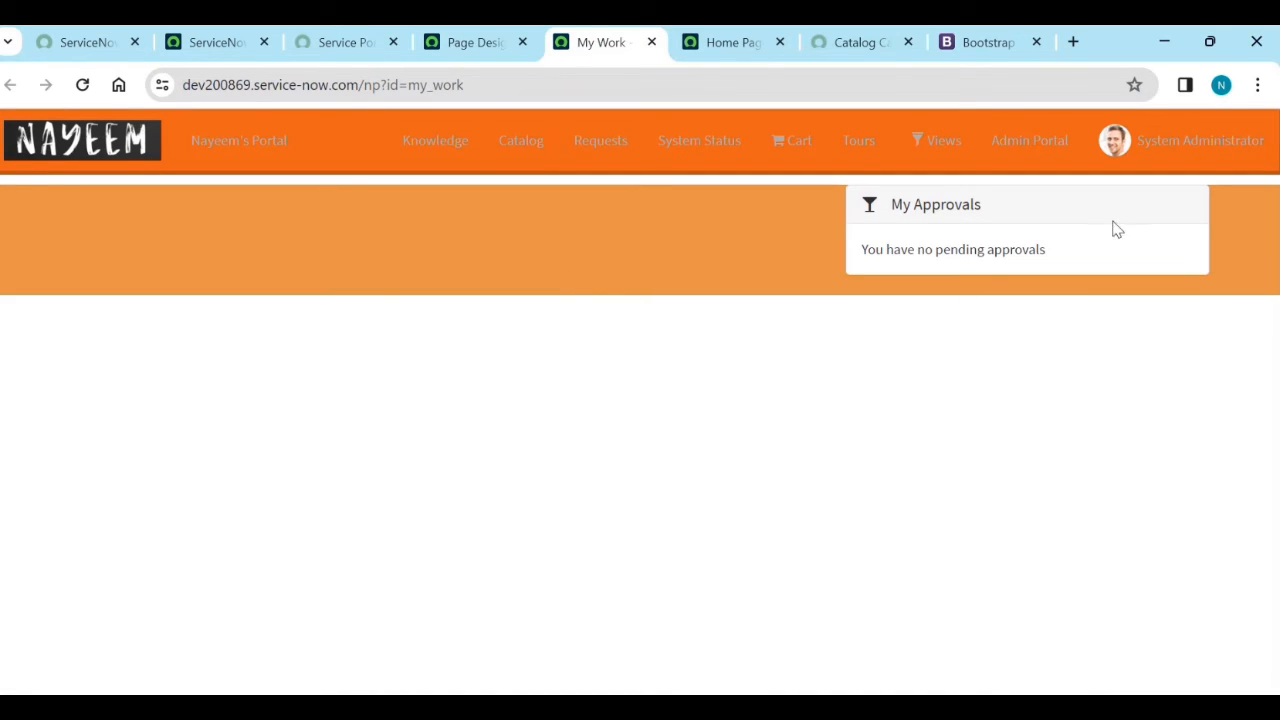
pyautogui.keyDown('ctrl'); pyautogui.rightClick(856, 258); pyautogui.keyUp('ctrl')
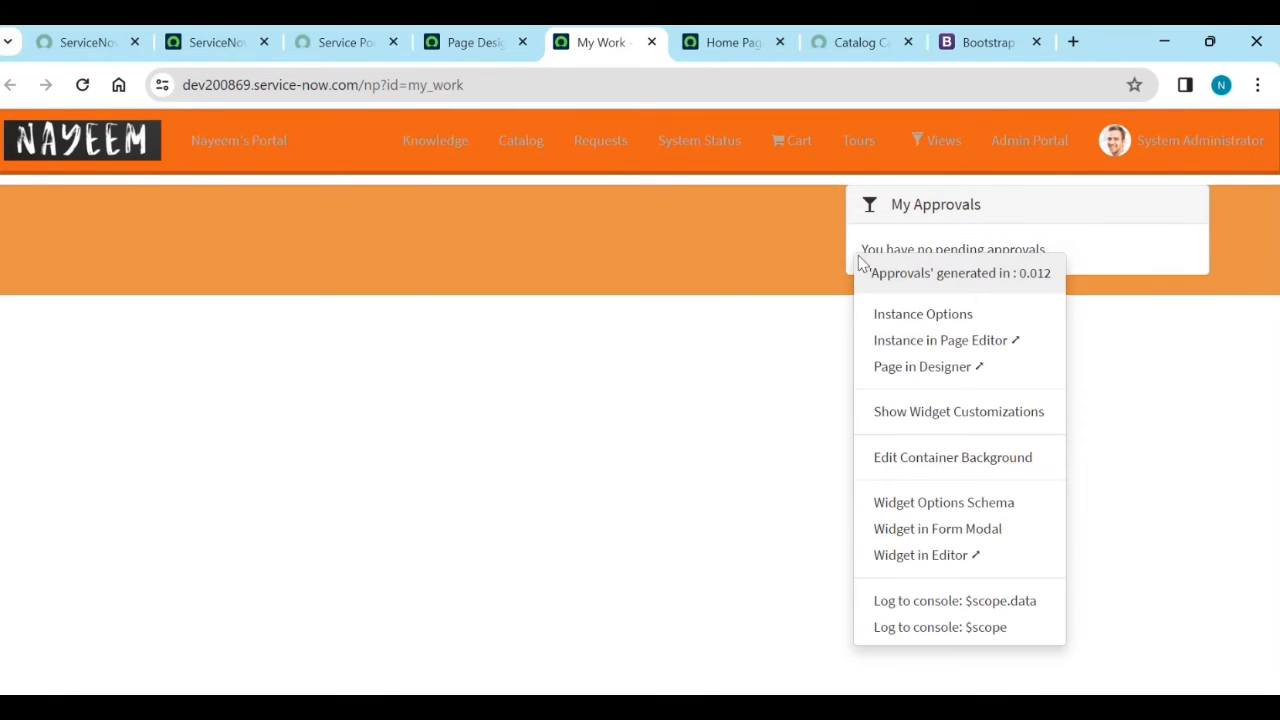
pyautogui.click(940, 320)
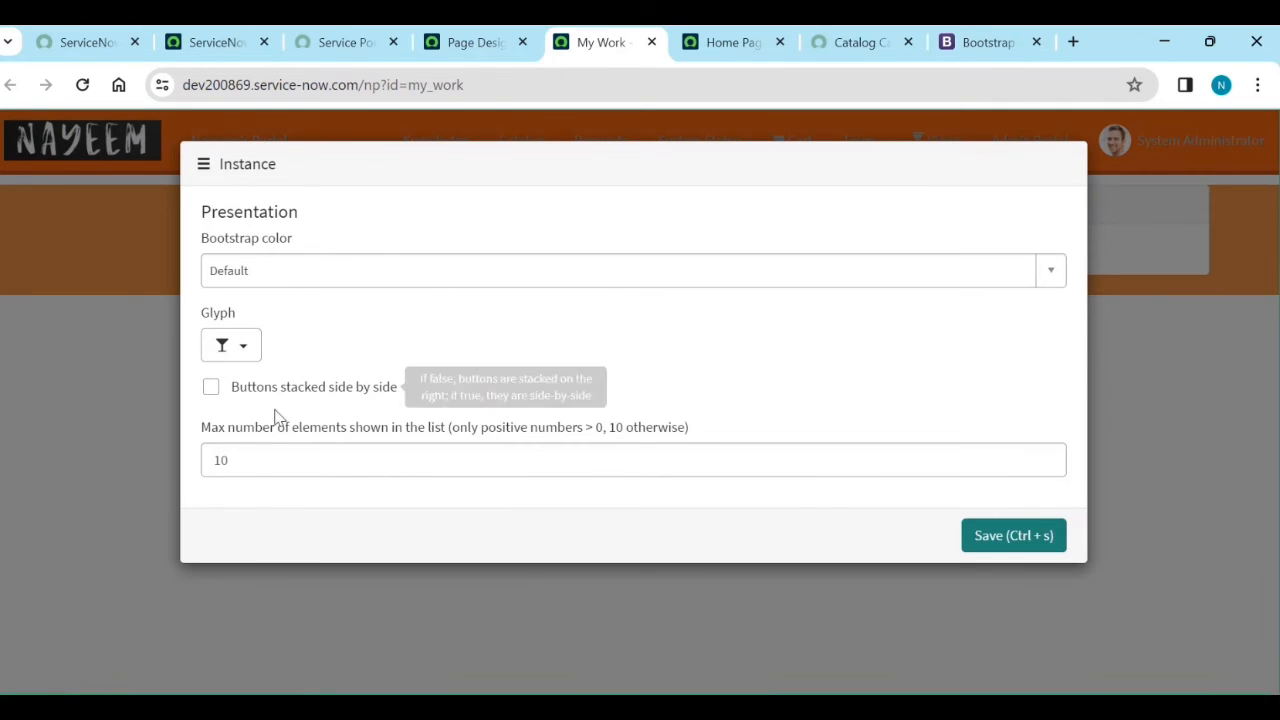
pyautogui.click(1182, 384)
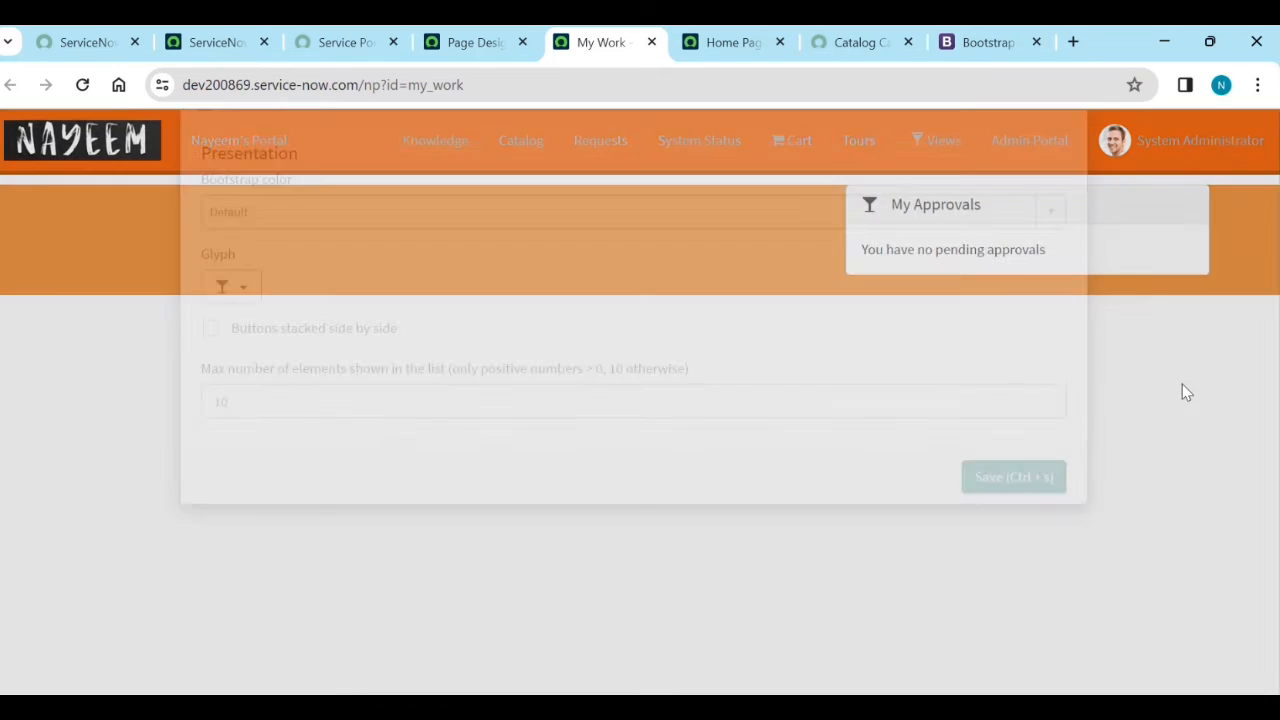
pyautogui.keyDown('ctrl'); pyautogui.rightClick(951, 246); pyautogui.keyUp('ctrl')
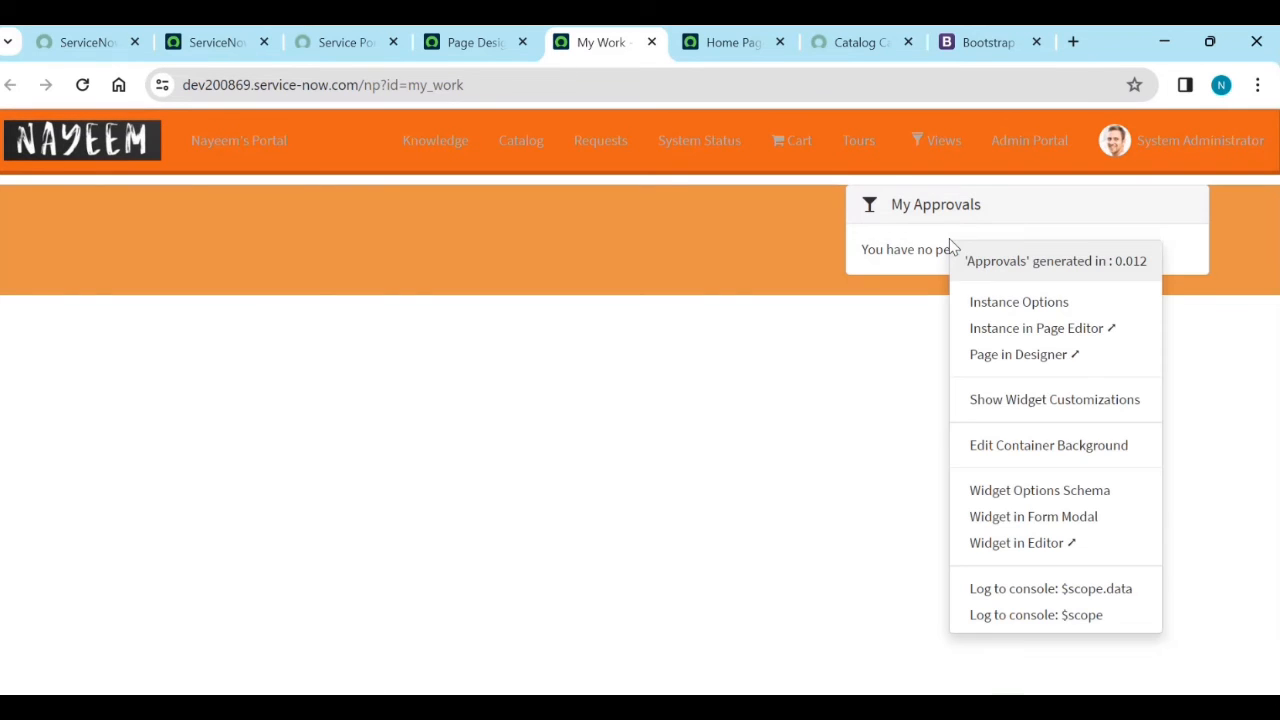
pyautogui.click(983, 330)
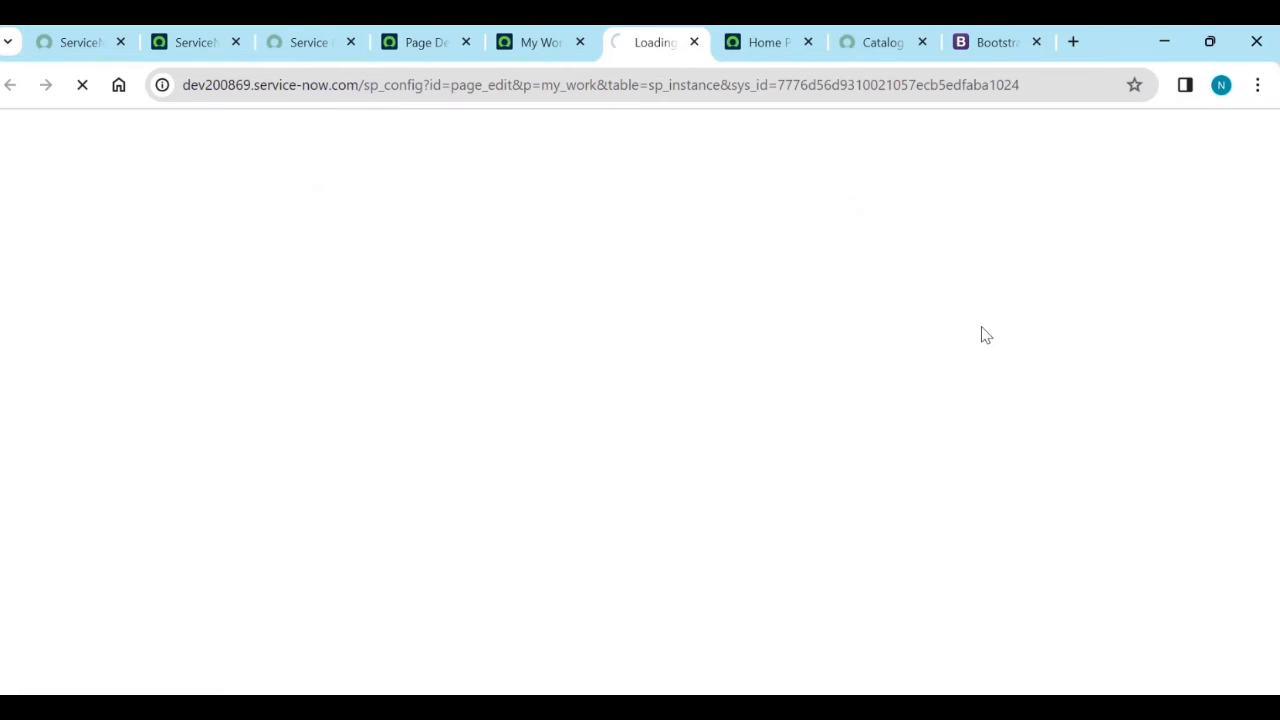
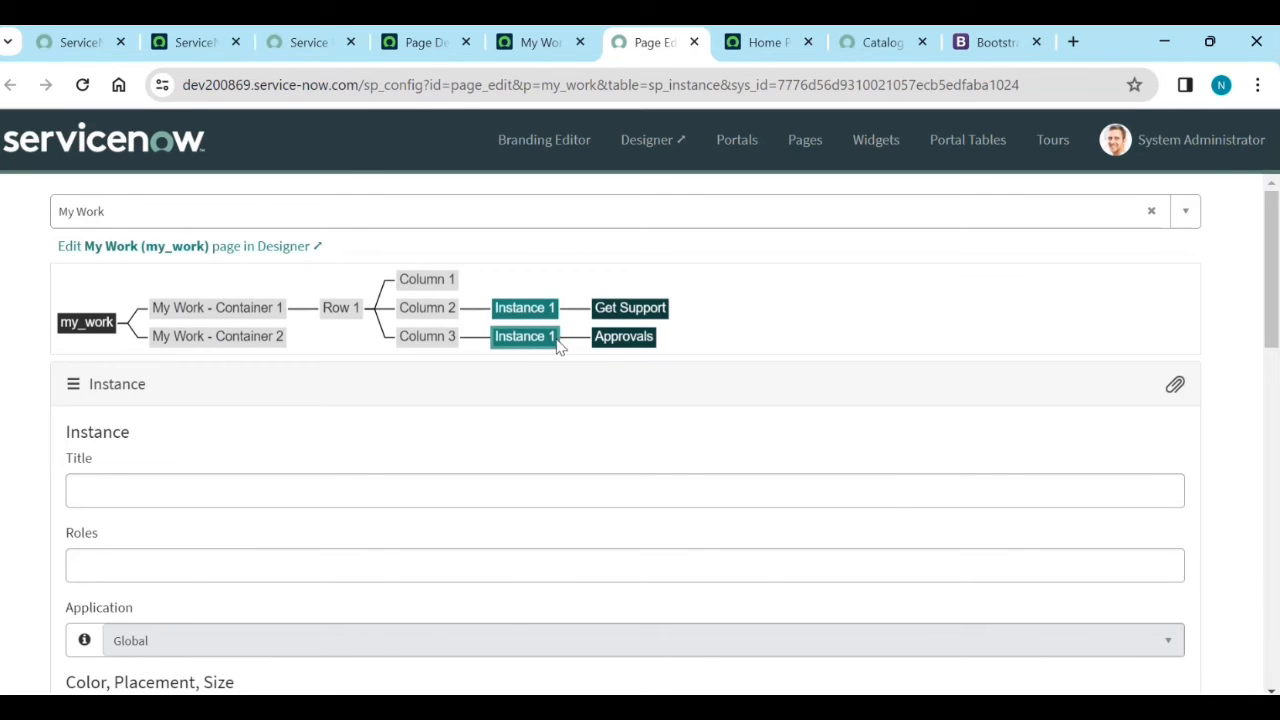
# Step: Examine the Get Support widget's record from the My Work page map, including its CSS and server script
pyautogui.click(642, 316)
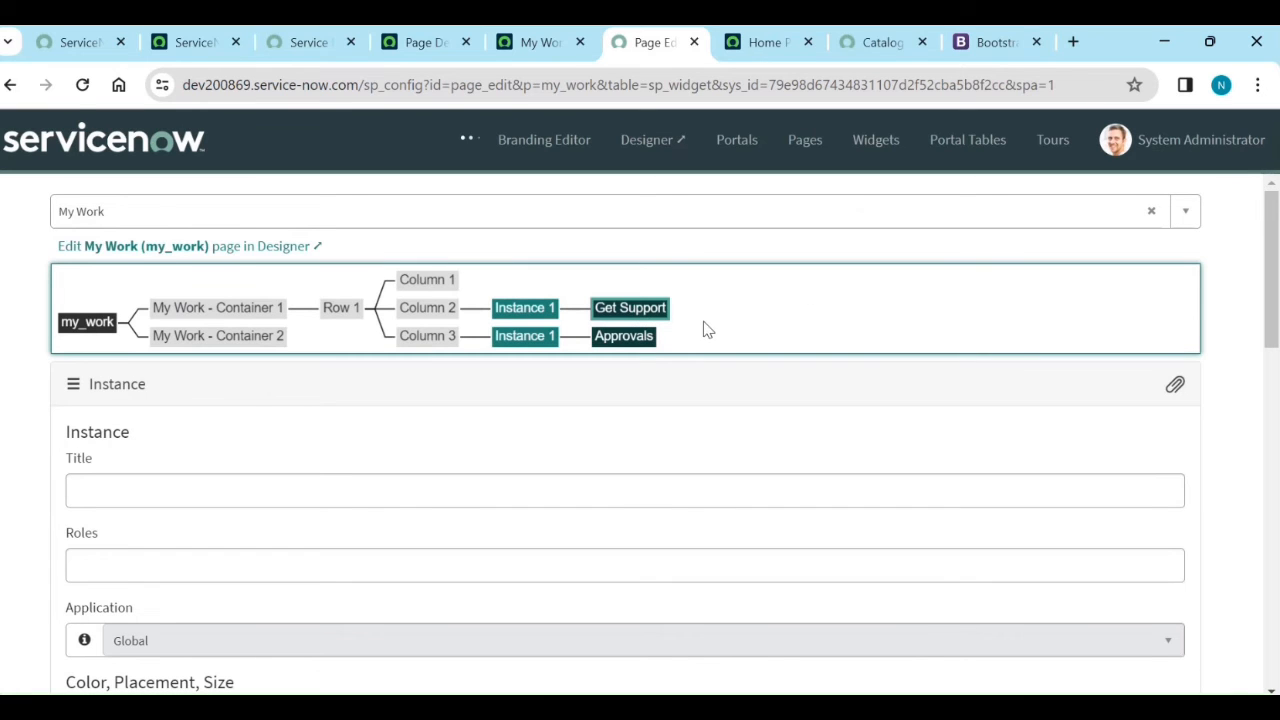
pyautogui.scroll(-3, 711, 420)
pyautogui.scroll(-15, 714, 427)
pyautogui.scroll(10, 711, 429)
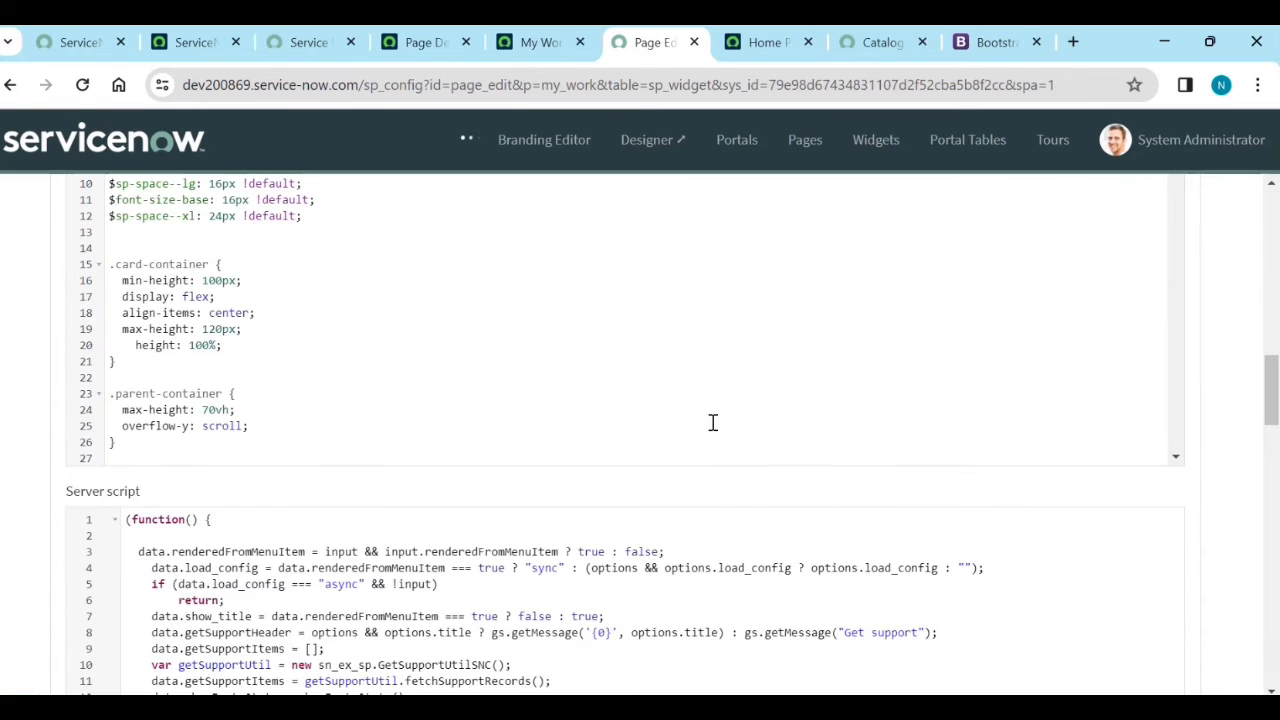
pyautogui.scroll(15, 711, 428)
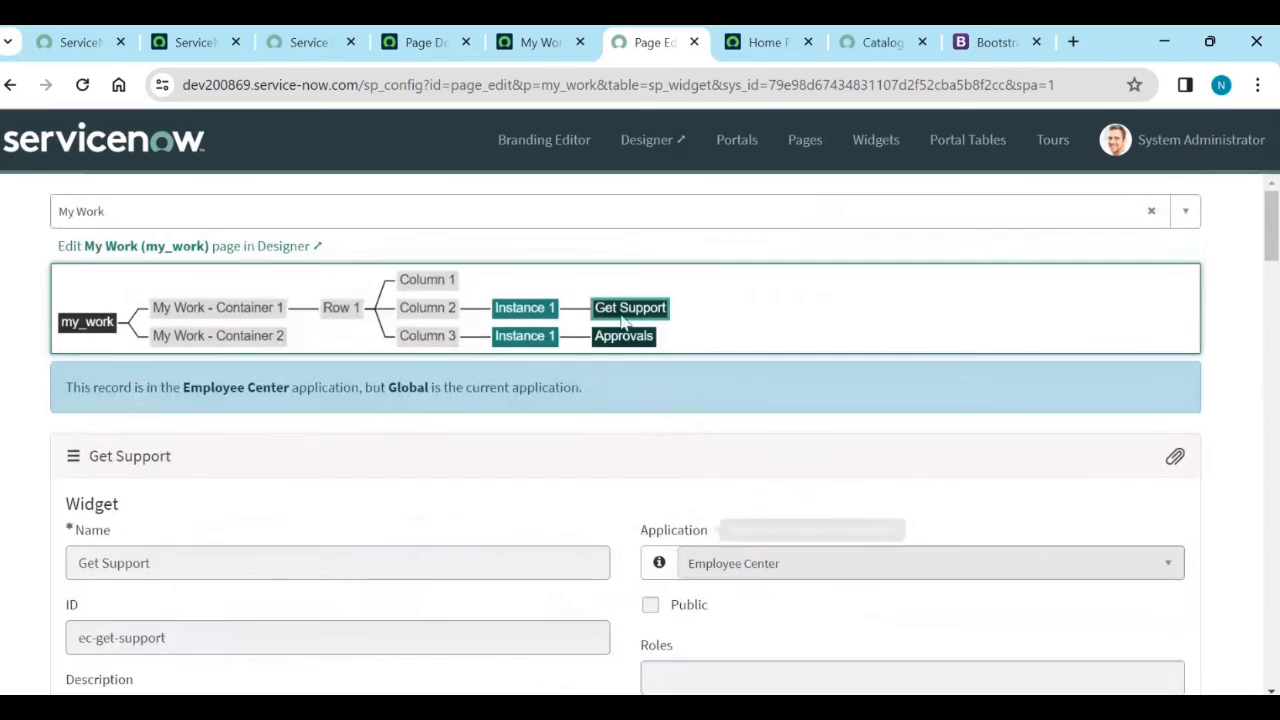
# Step: Examine the settings of the Get Support widget's instance in Column 2, from title and roles to color, placement, size and CSS
pyautogui.click(546, 309)
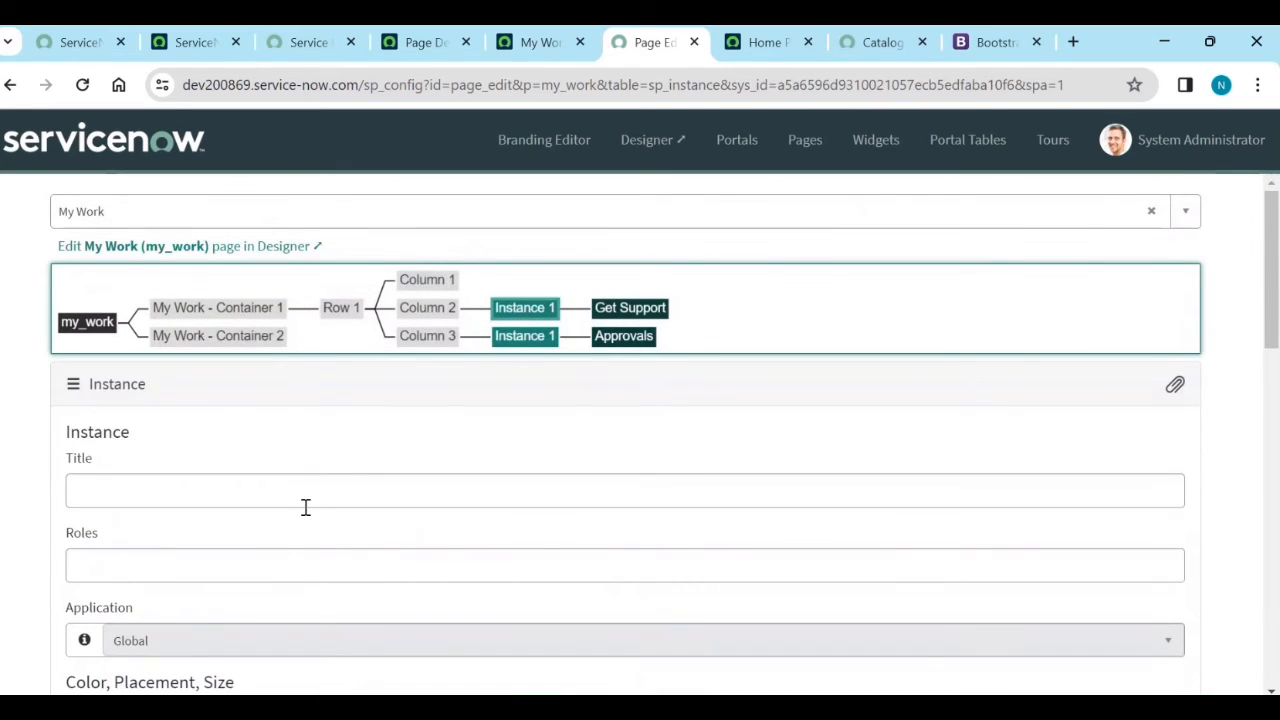
pyautogui.scroll(-5, 306, 507)
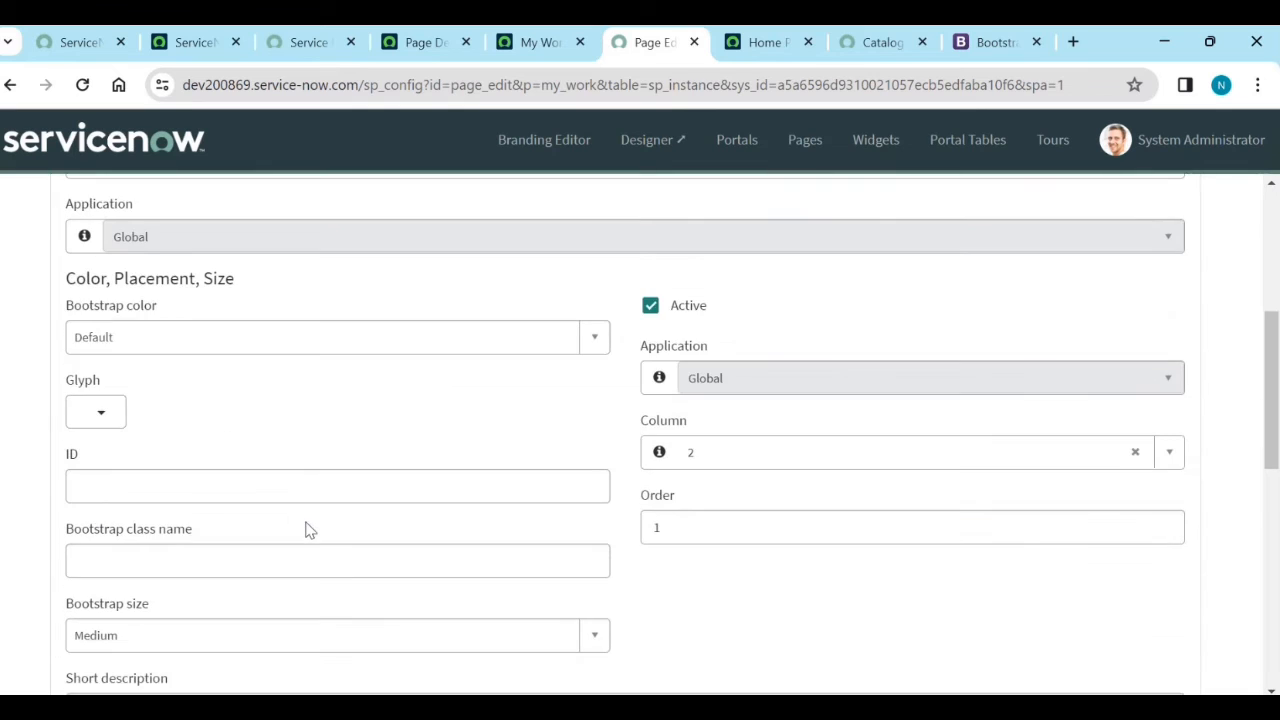
pyautogui.scroll(-3, 320, 471)
pyautogui.scroll(2, 323, 428)
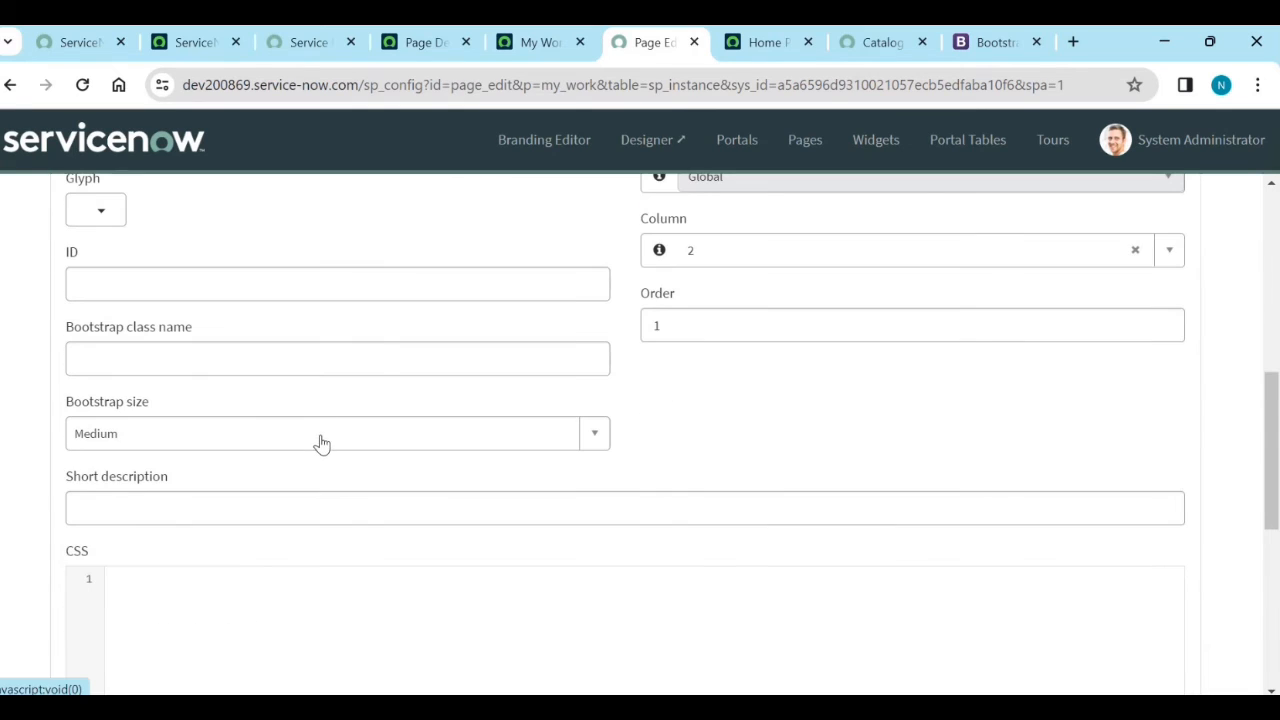
pyautogui.scroll(2, 310, 462)
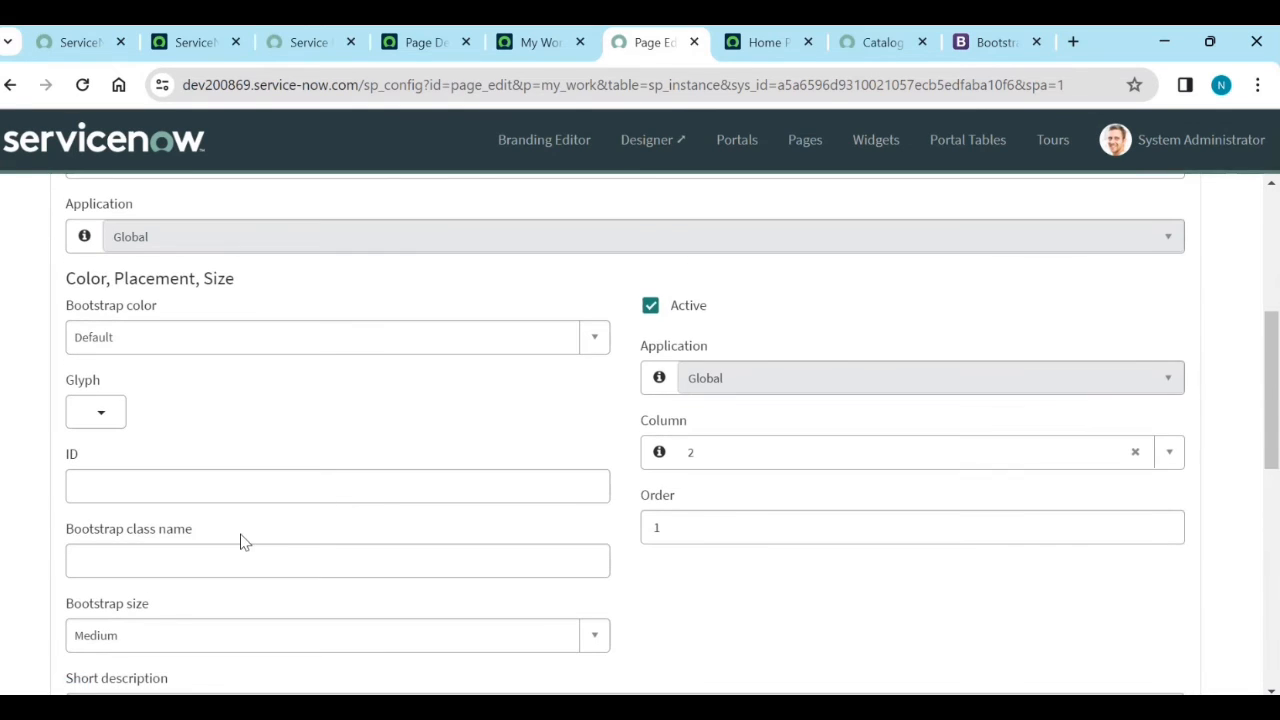
pyautogui.scroll(3, 370, 496)
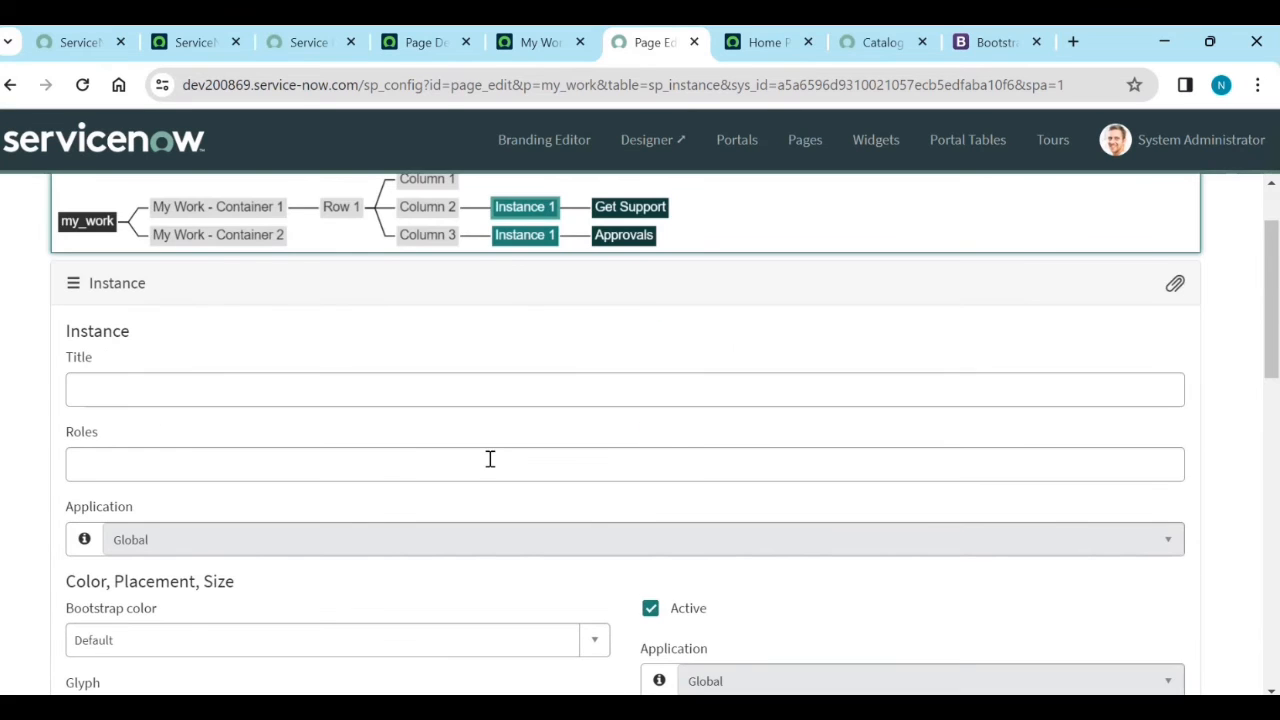
pyautogui.scroll(1, 510, 300)
# Step: Examine the properties of Column 1 in the page map, including its order, row, CSS class and size settings
pyautogui.click(437, 280)
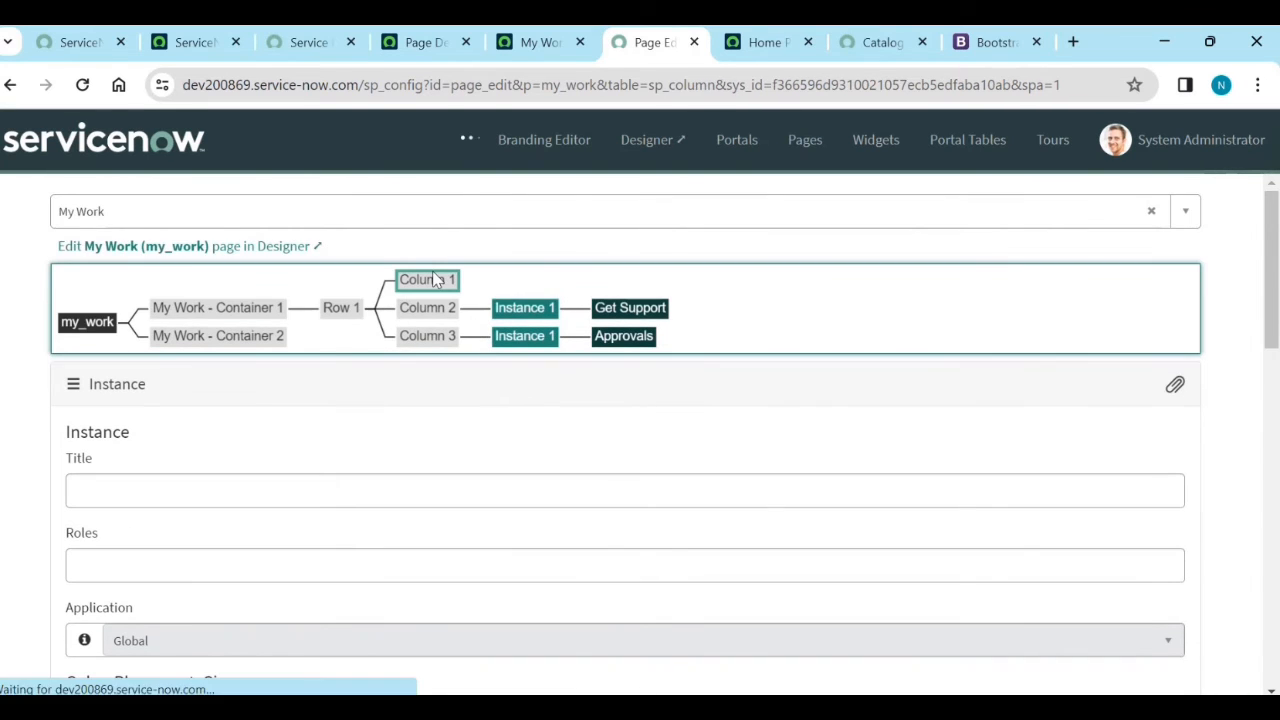
pyautogui.scroll(-4, 423, 563)
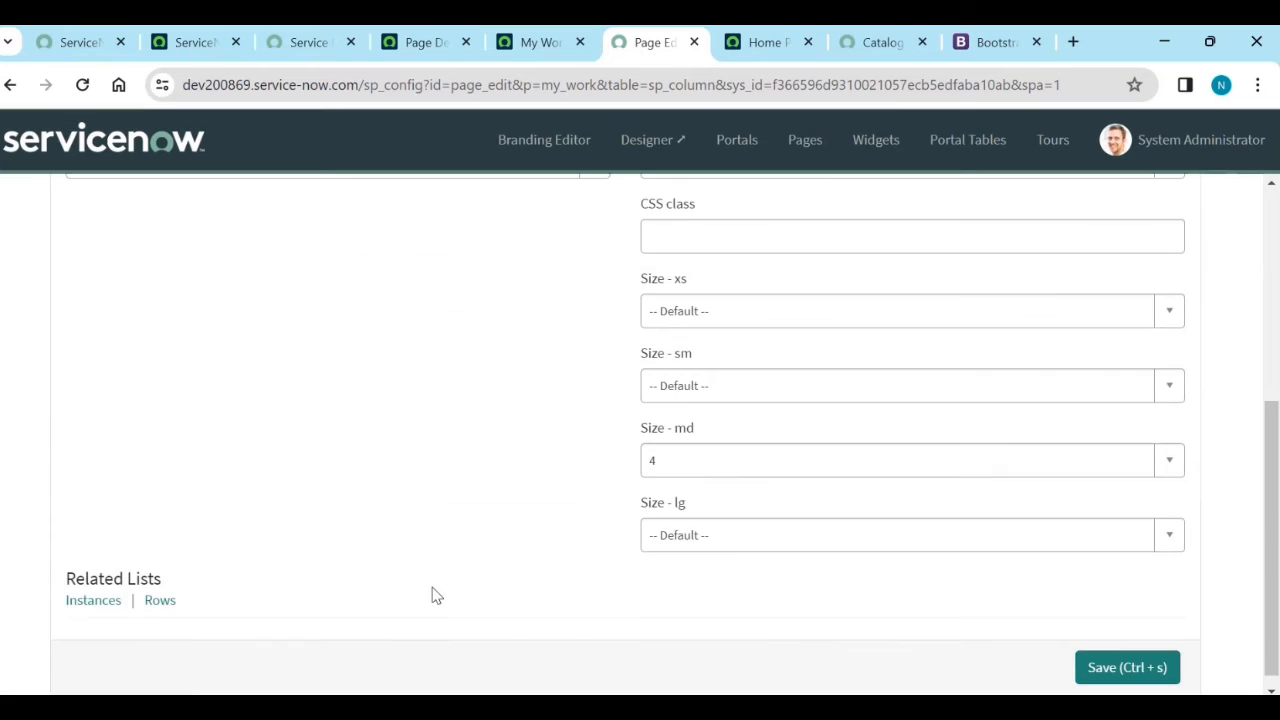
pyautogui.scroll(3, 431, 594)
pyautogui.scroll(1, 423, 513)
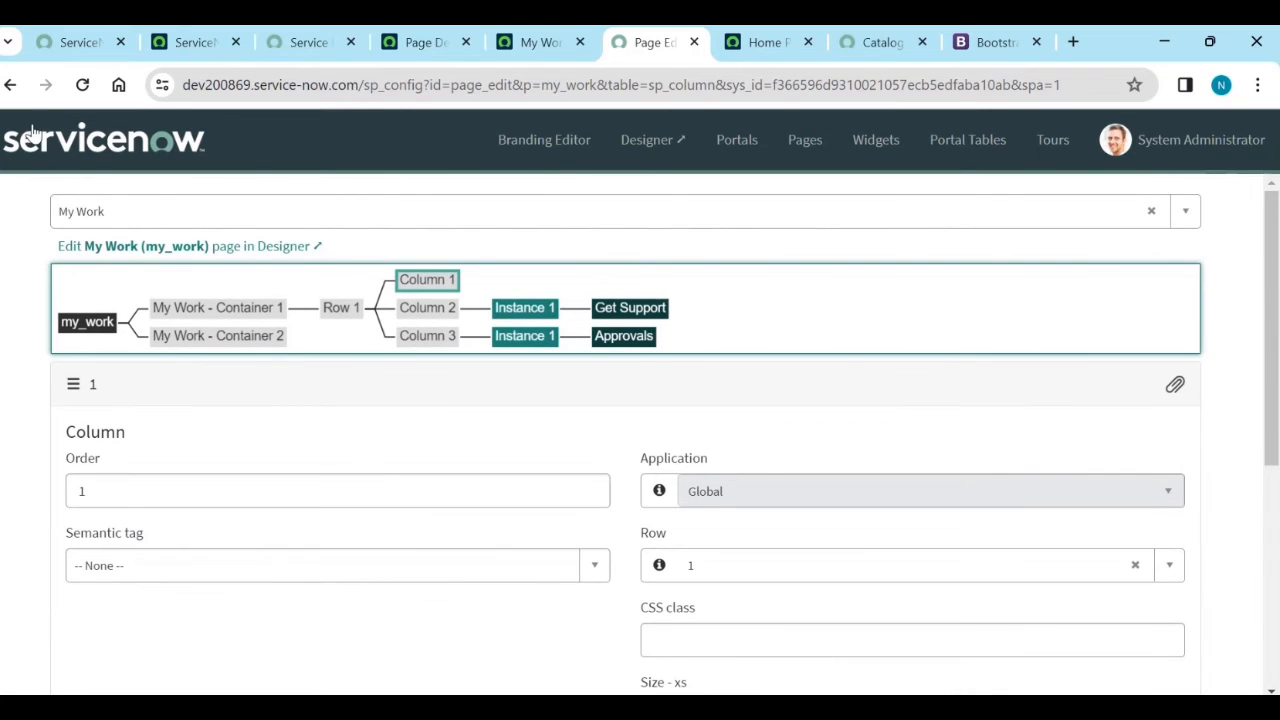
pyautogui.click(11, 86)
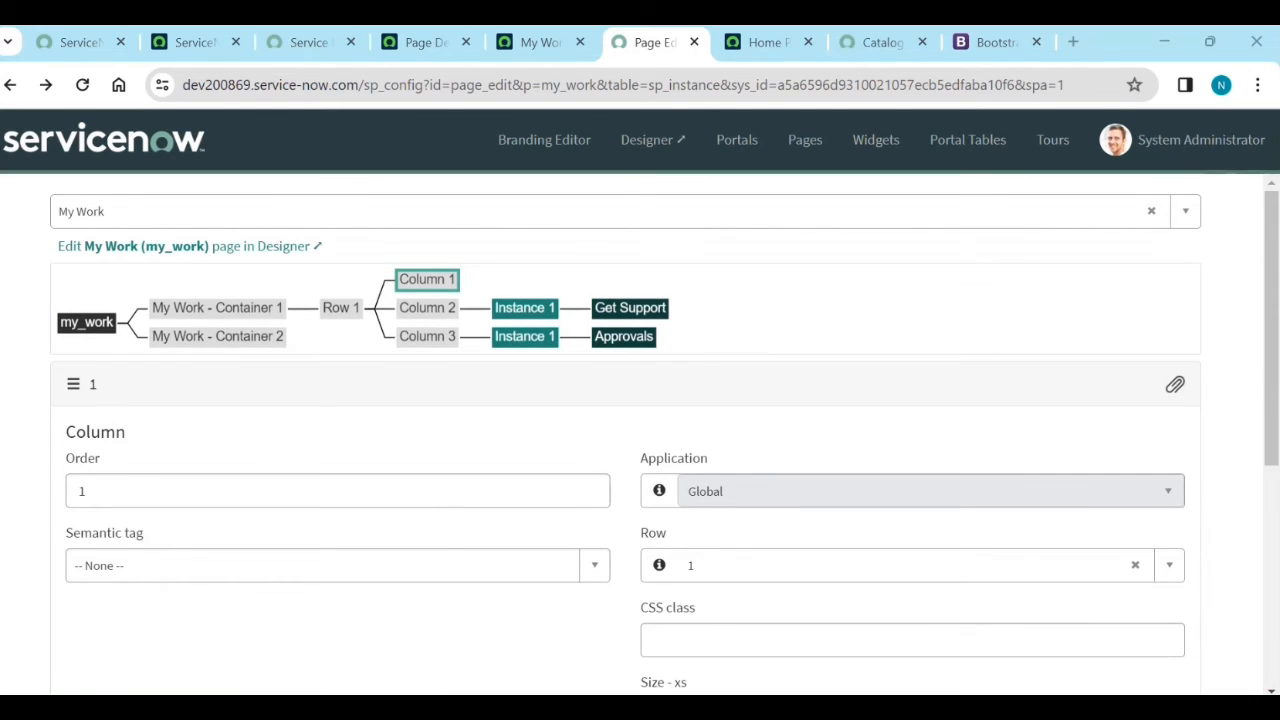
pyautogui.moveTo(695, 470)
pyautogui.click(12, 85)
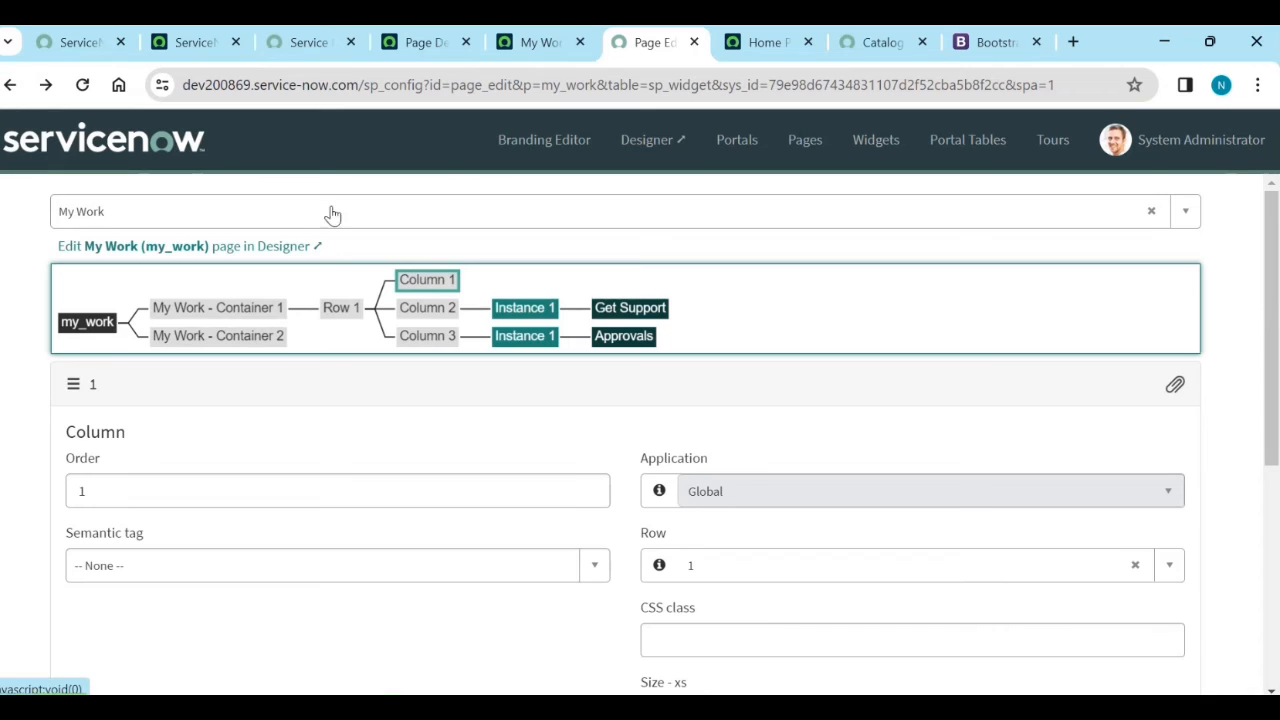
pyautogui.scroll(-4, 306, 474)
pyautogui.scroll(5, 294, 510)
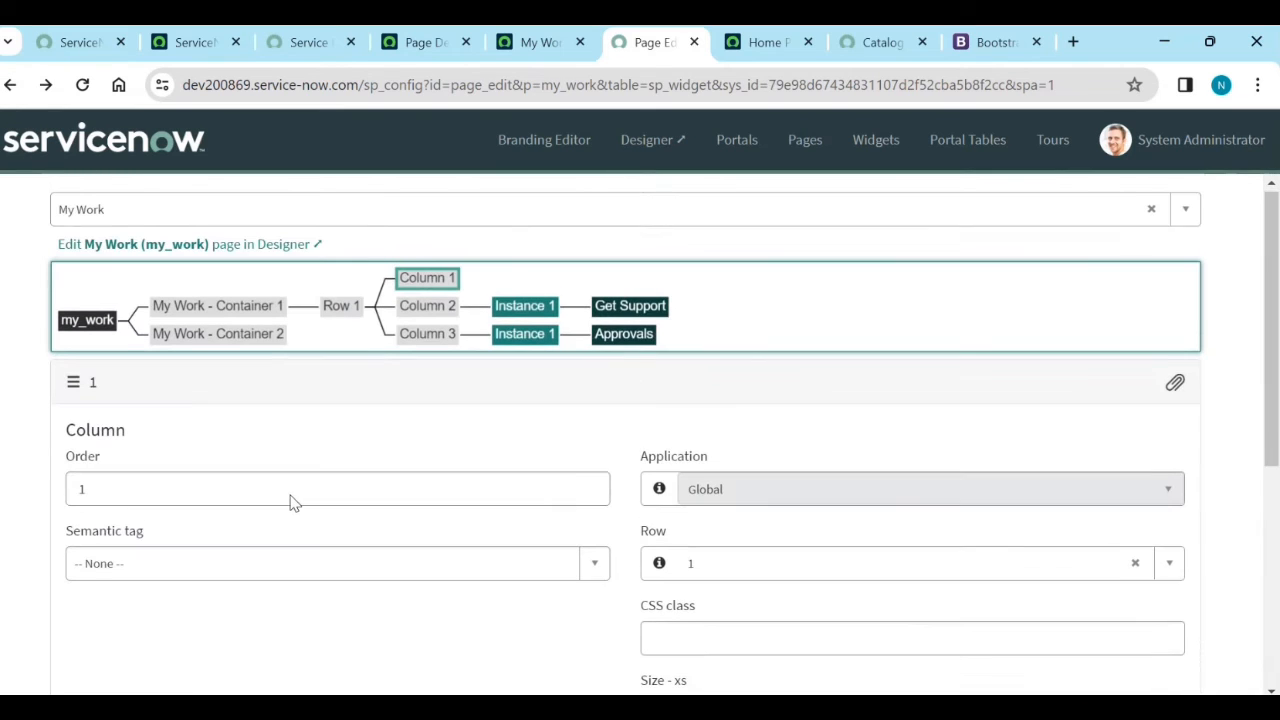
# Step: Examine the my_work page record from the page map, from its title and ID down to its related lists
pyautogui.click(86, 321)
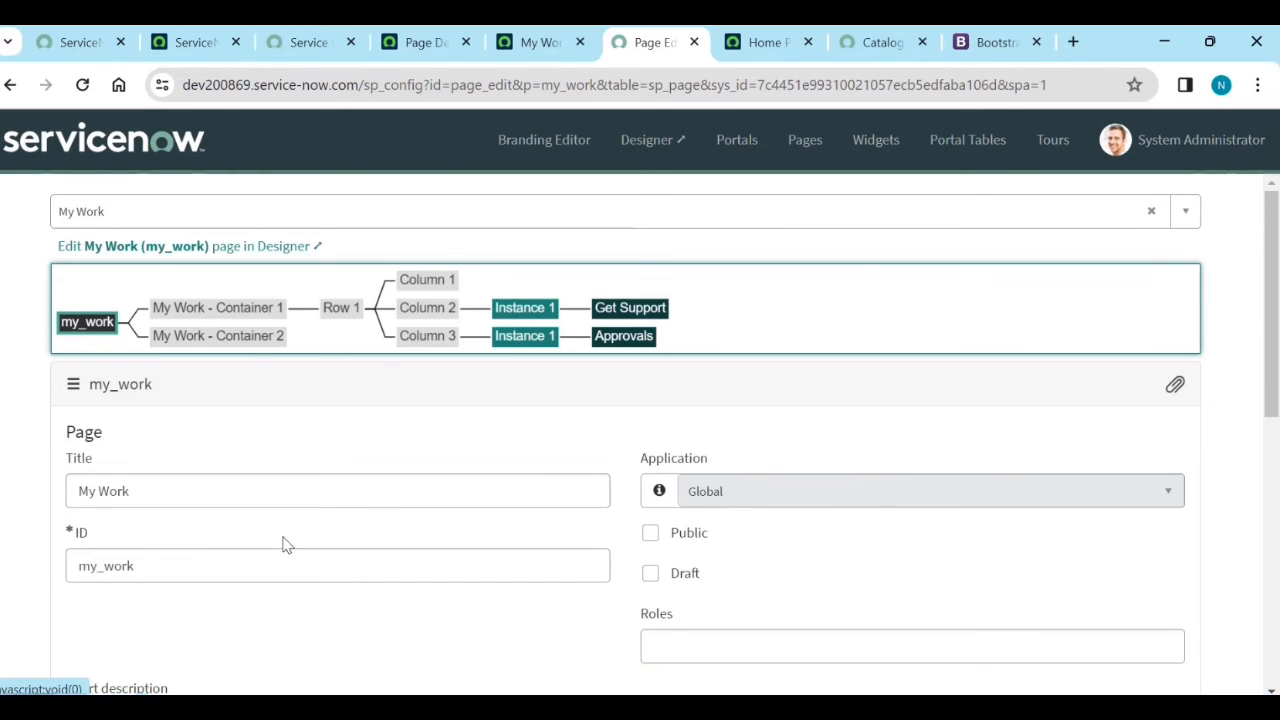
pyautogui.tripleClick(263, 491)
pyautogui.scroll(-6, 277, 566)
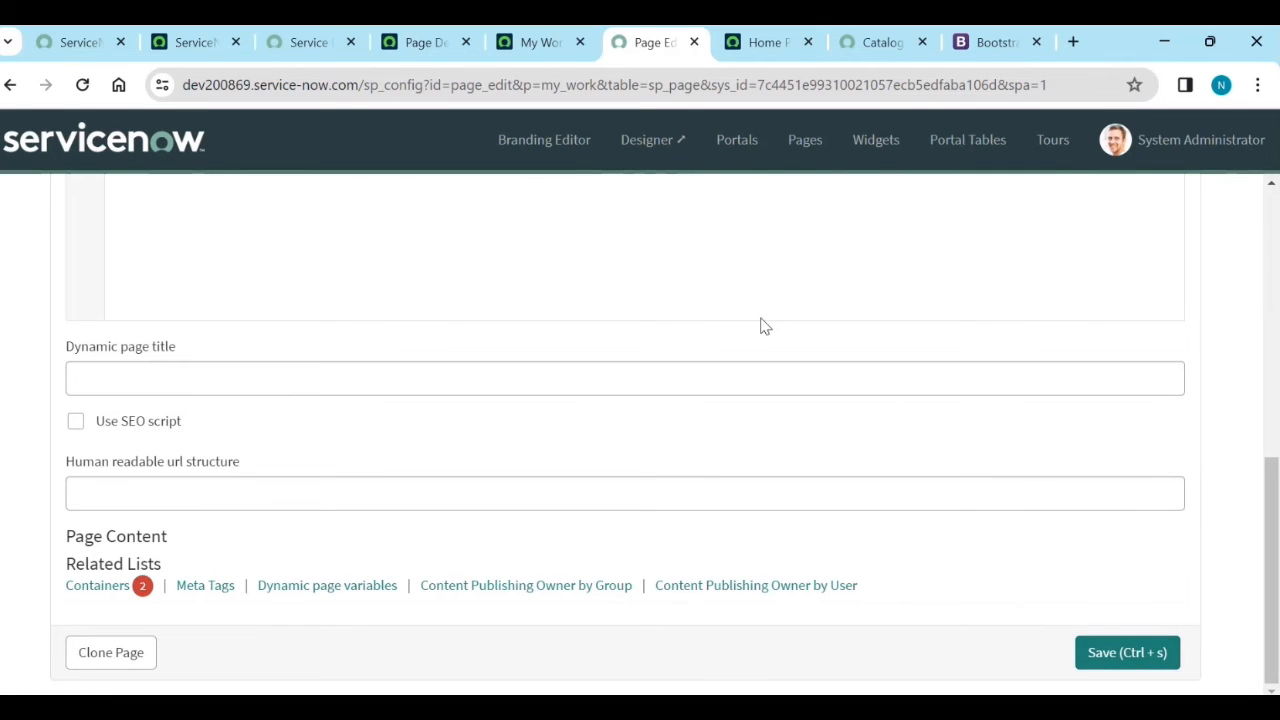
pyautogui.scroll(10, 615, 193)
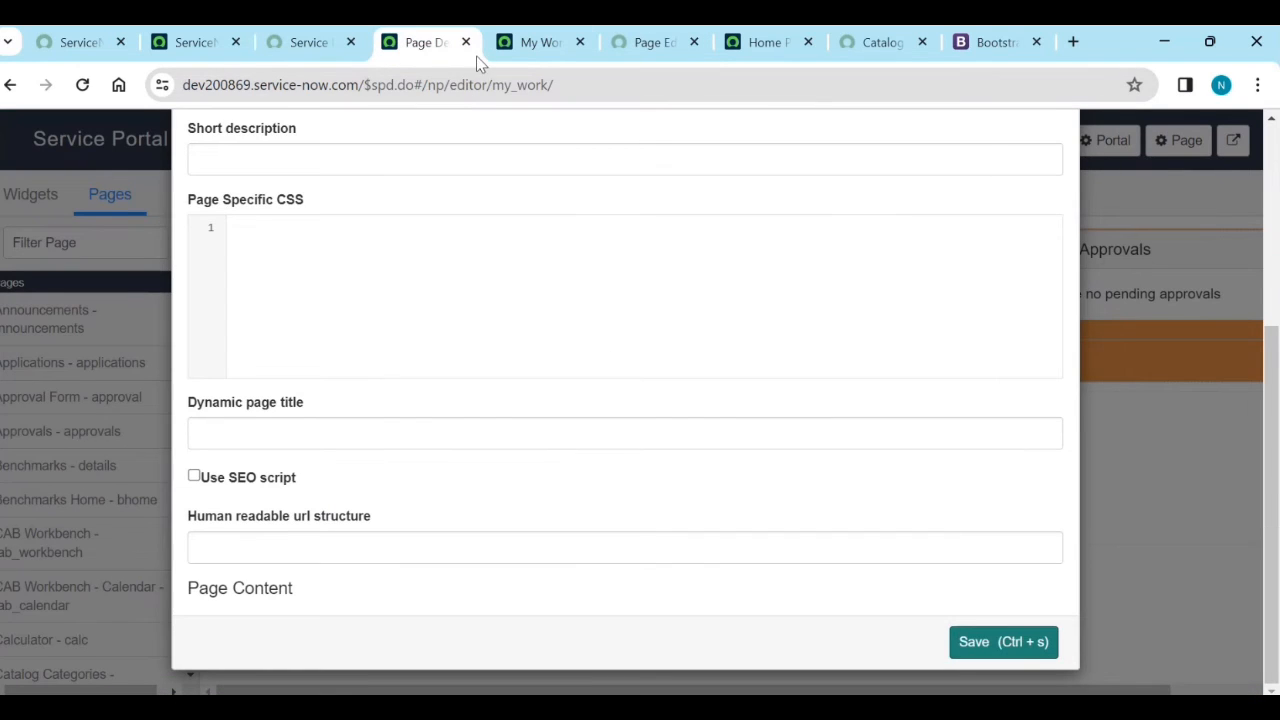
# Step: Go to the main ServiceNow instance and open the favorite Service Portal Pages list in a new browser tab
pyautogui.scroll(5, 929, 366)
pyautogui.click(315, 42)
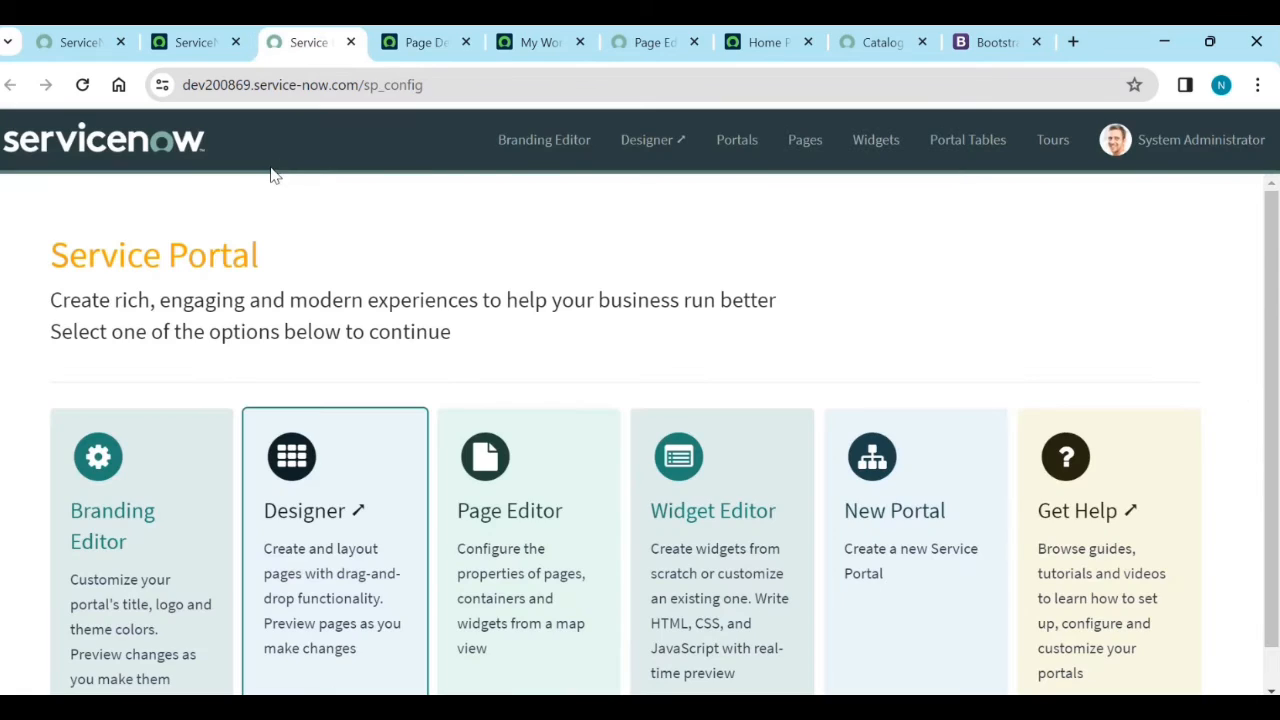
pyautogui.click(190, 42)
pyautogui.click(204, 135)
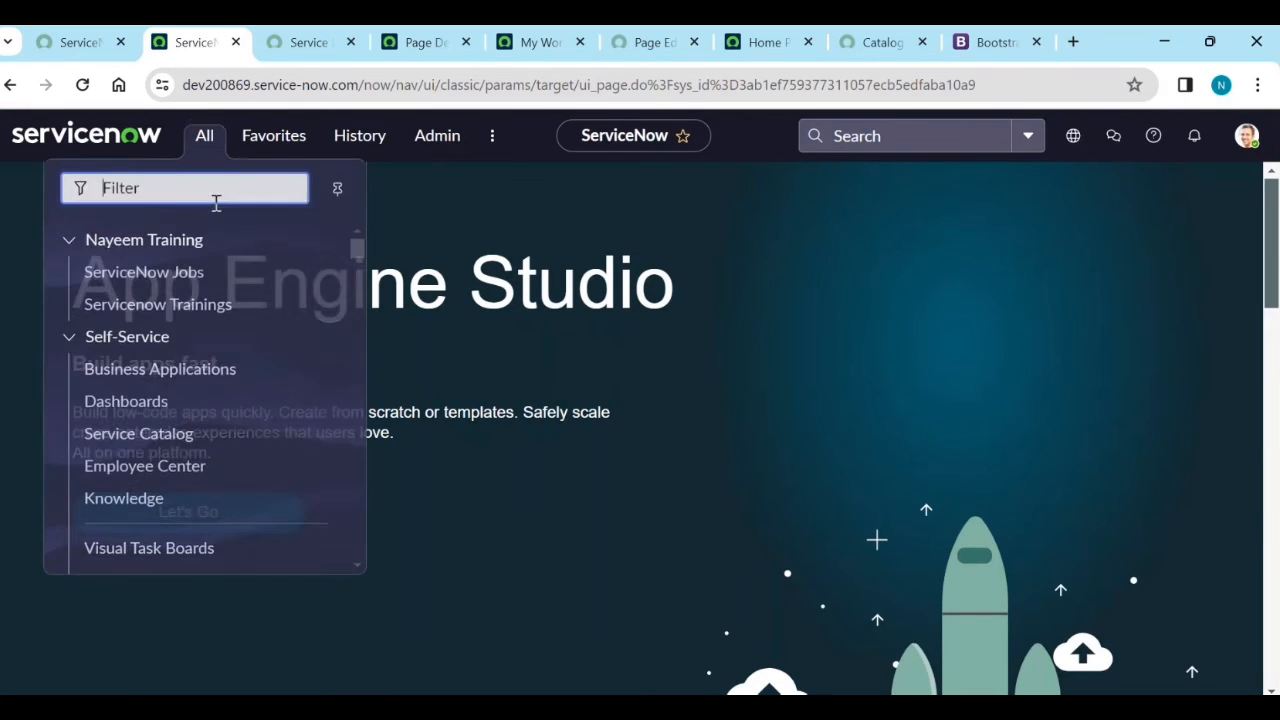
pyautogui.click(262, 140)
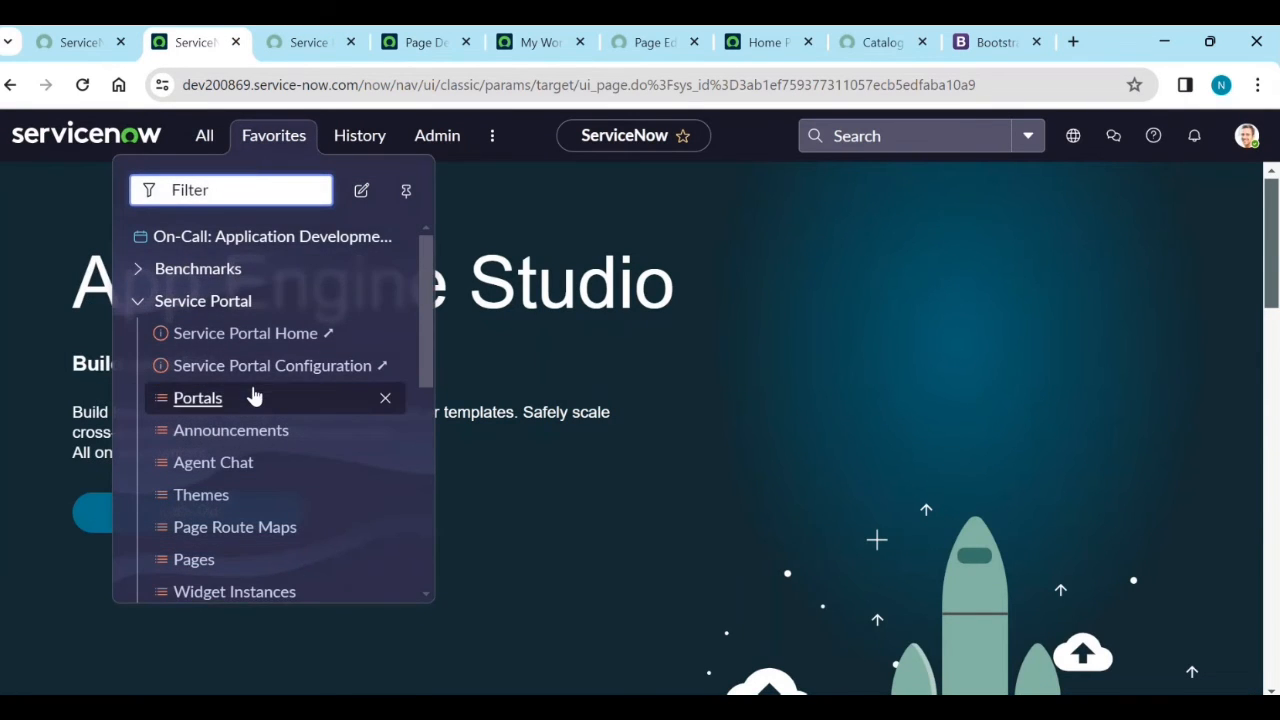
pyautogui.scroll(-1, 252, 405)
pyautogui.middleClick(193, 460)
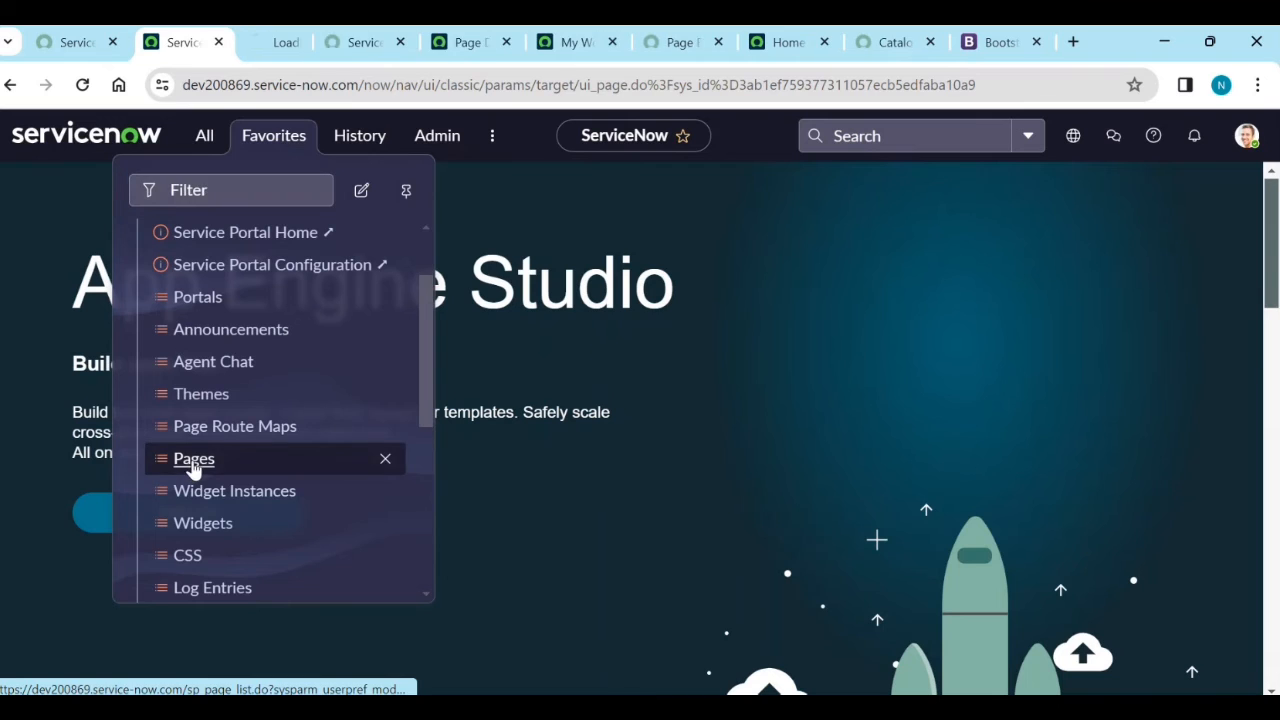
pyautogui.click(280, 55)
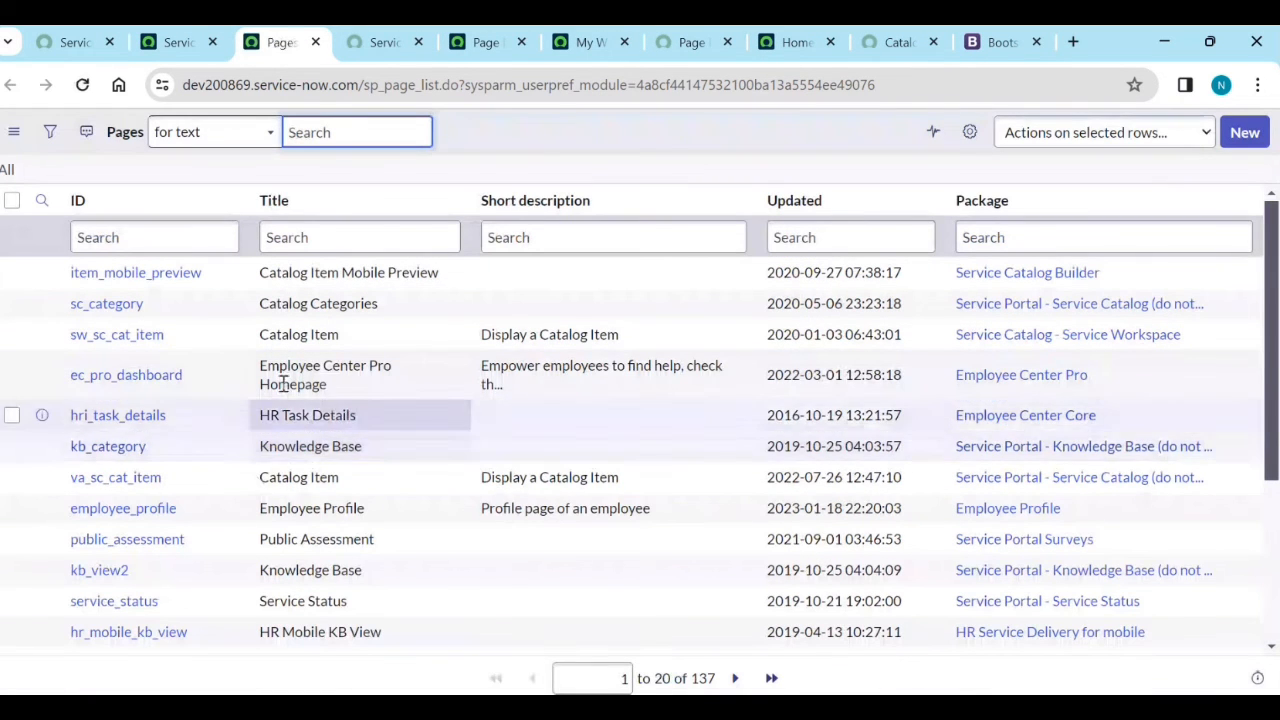
# Step: Browse the Pages list, open the Catalog Categories (sc_category) record and examine its fields, page content and related containers
pyautogui.scroll(-5, 308, 477)
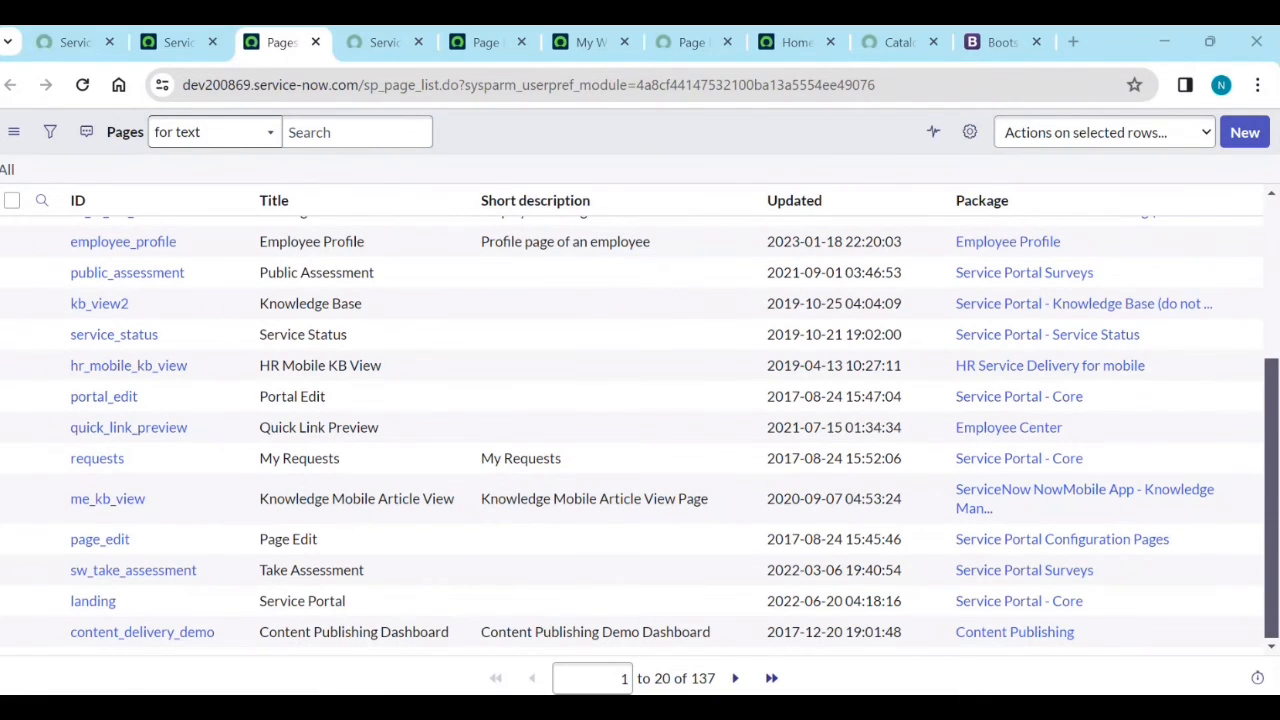
pyautogui.scroll(5, 300, 477)
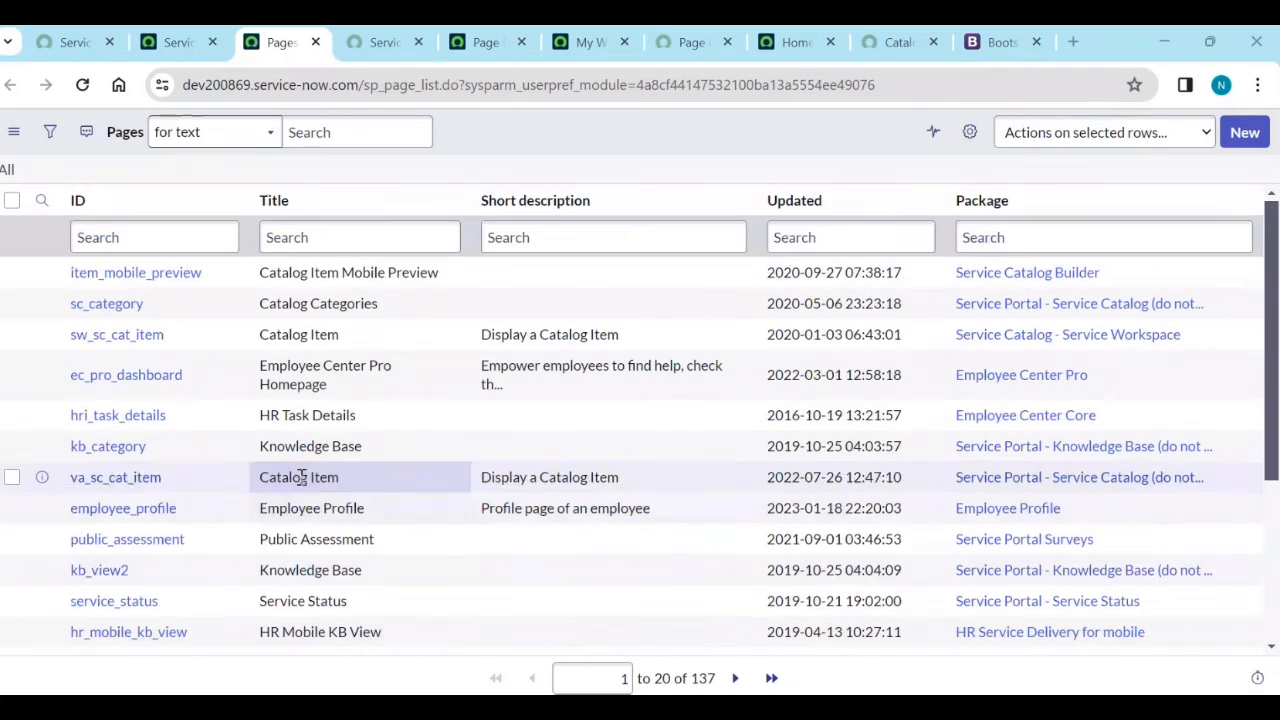
pyautogui.click(129, 236)
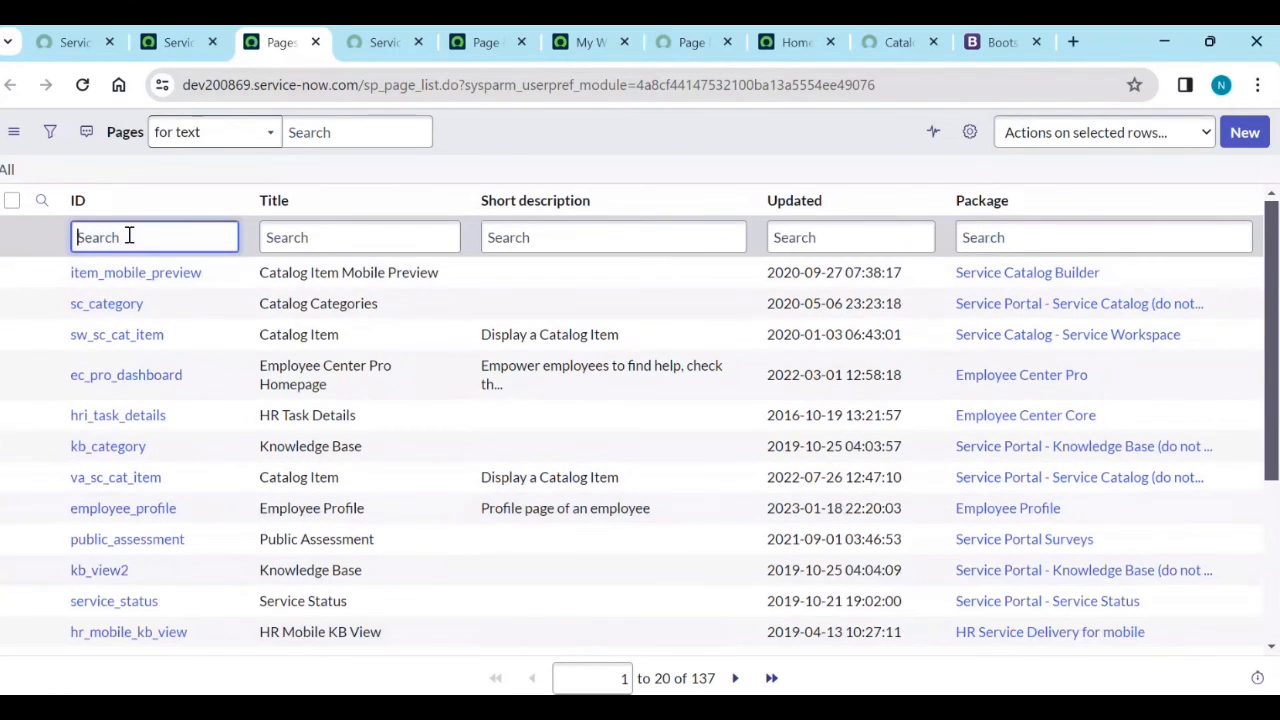
pyautogui.click(117, 304)
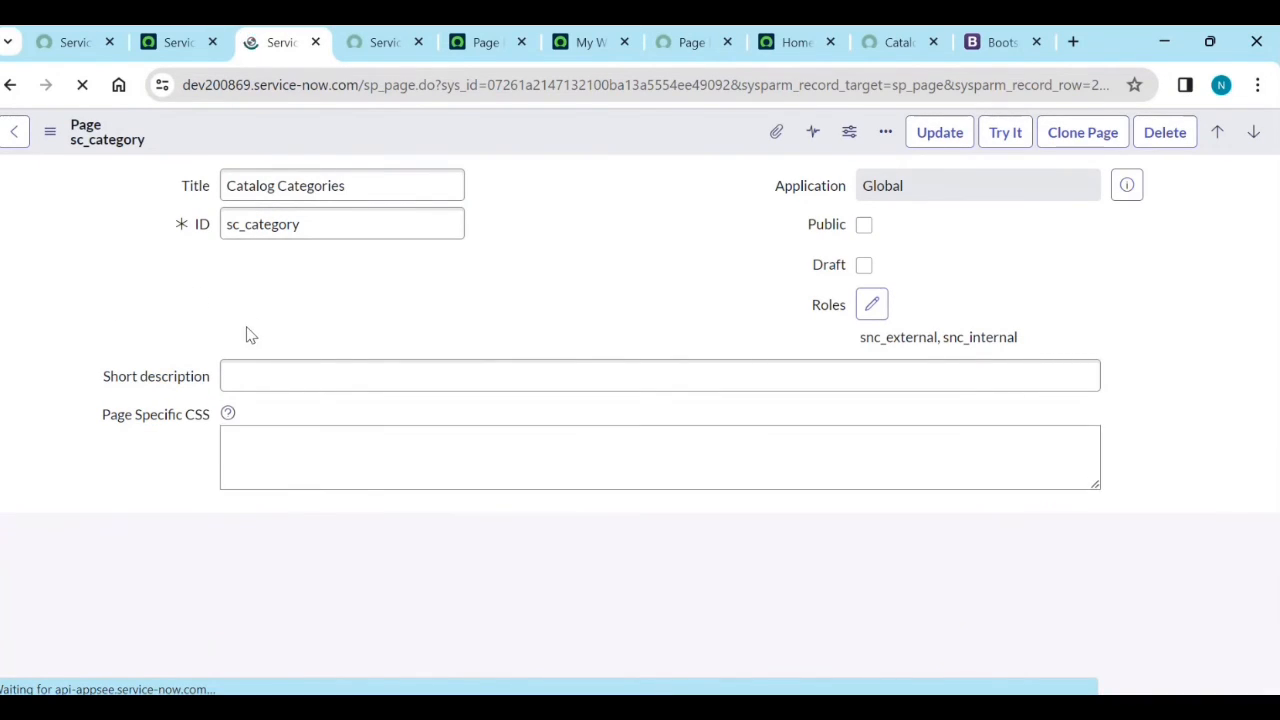
pyautogui.scroll(-2, 314, 483)
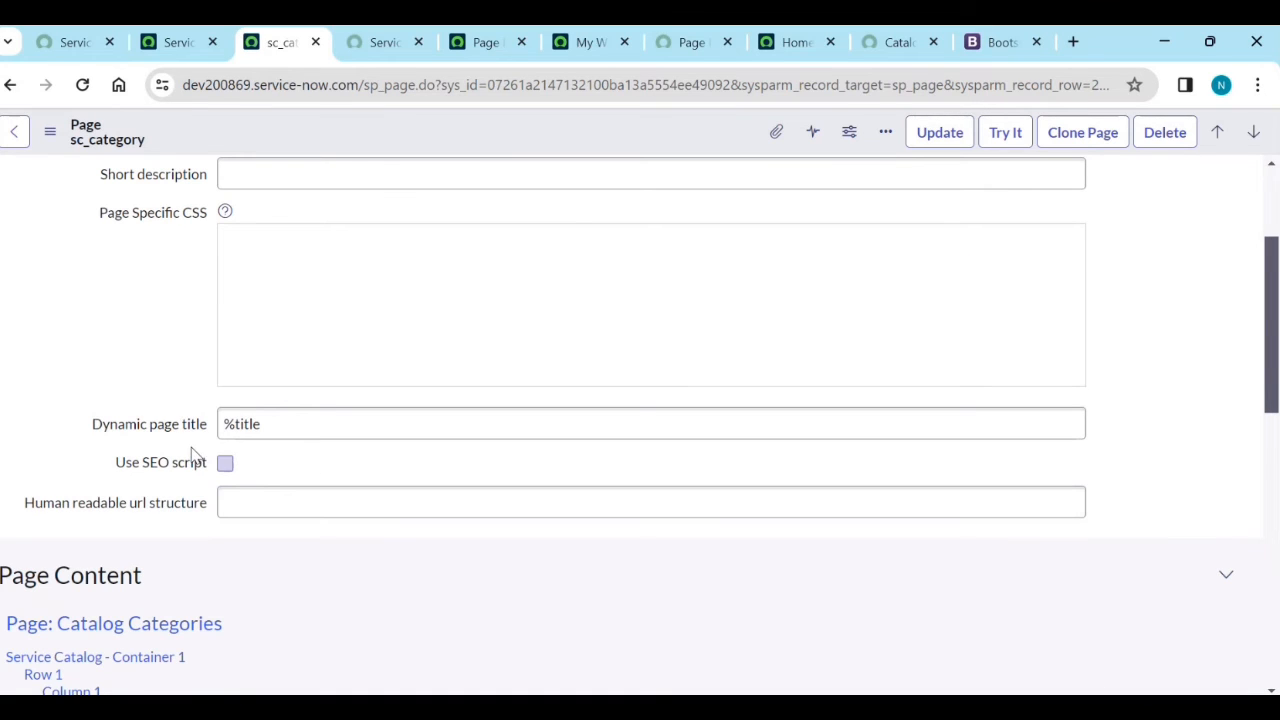
pyautogui.scroll(-1, 258, 512)
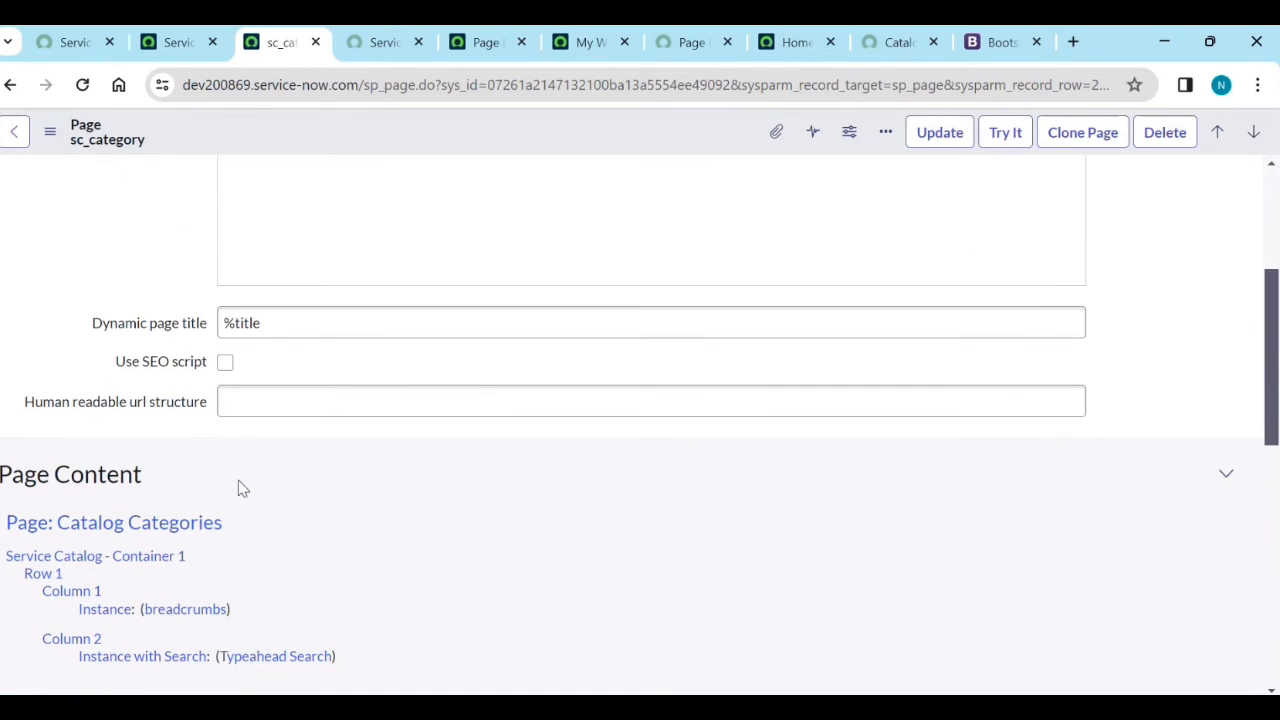
pyautogui.scroll(-2, 226, 458)
pyautogui.scroll(-5, 271, 566)
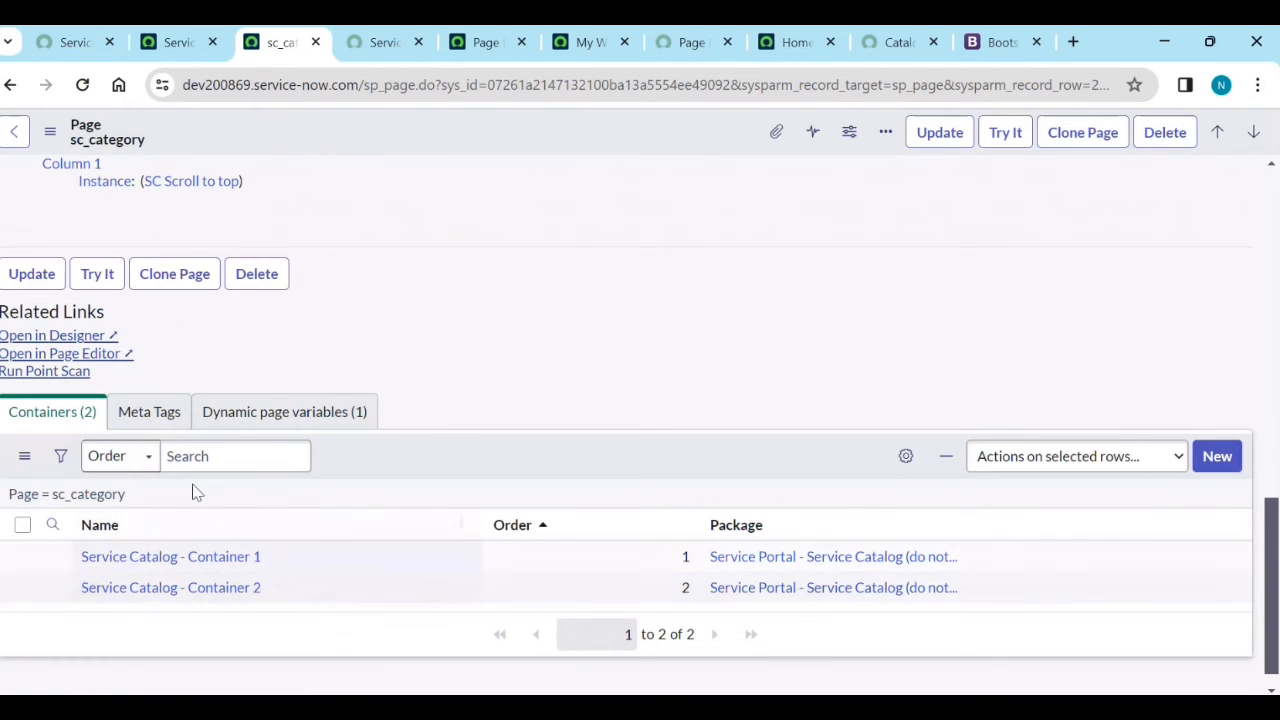
pyautogui.scroll(10, 484, 420)
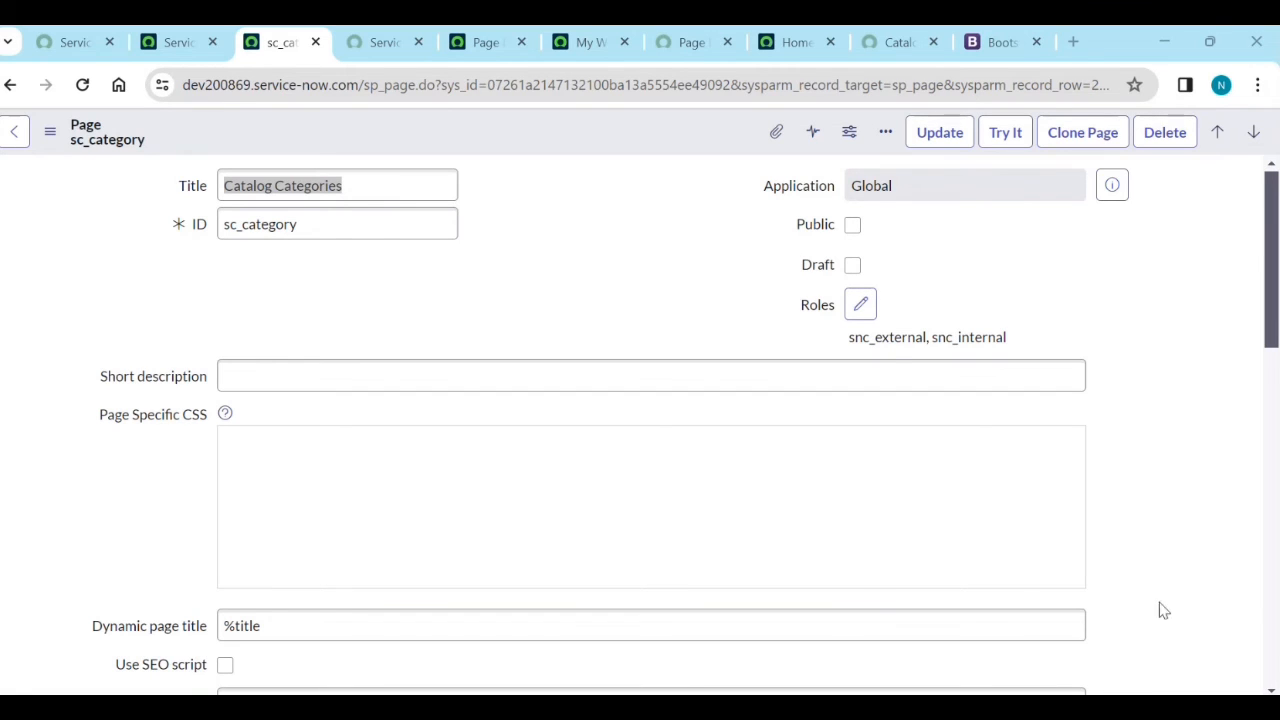
# Step: Return to the My Work page in the designer, close its page settings and add a single 12-wide column to the empty container
pyautogui.click(486, 42)
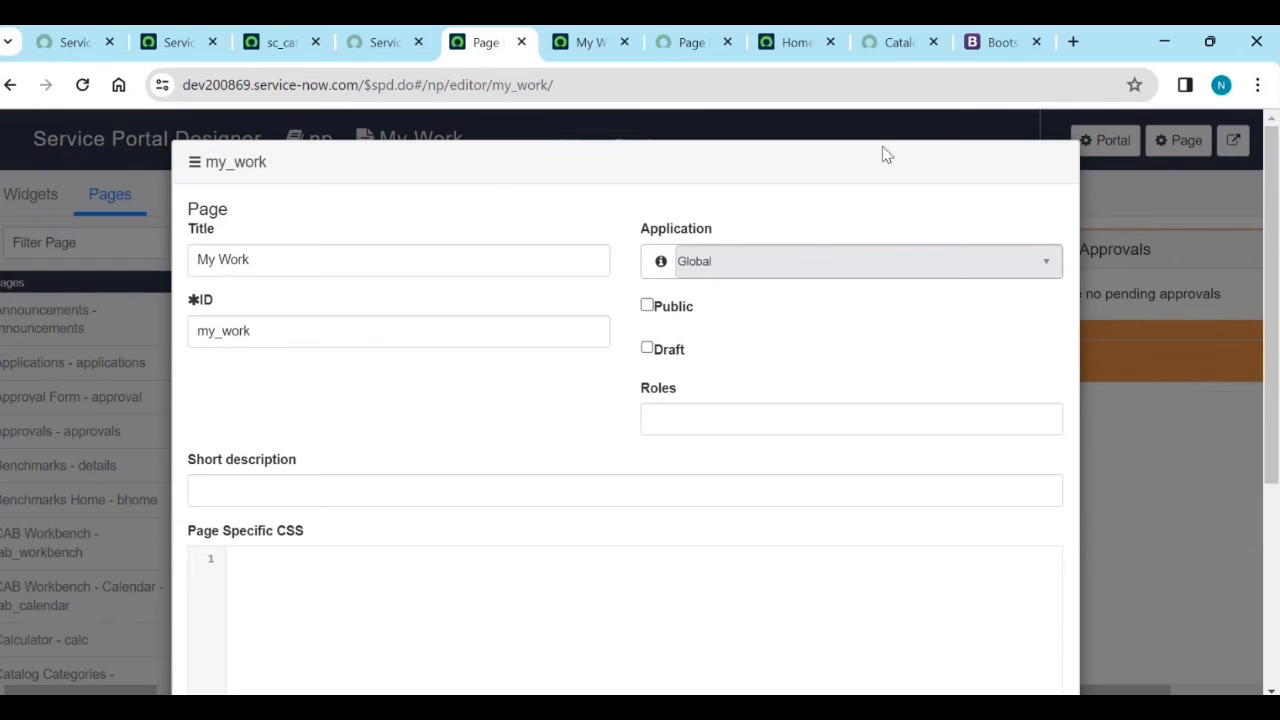
pyautogui.click(1205, 527)
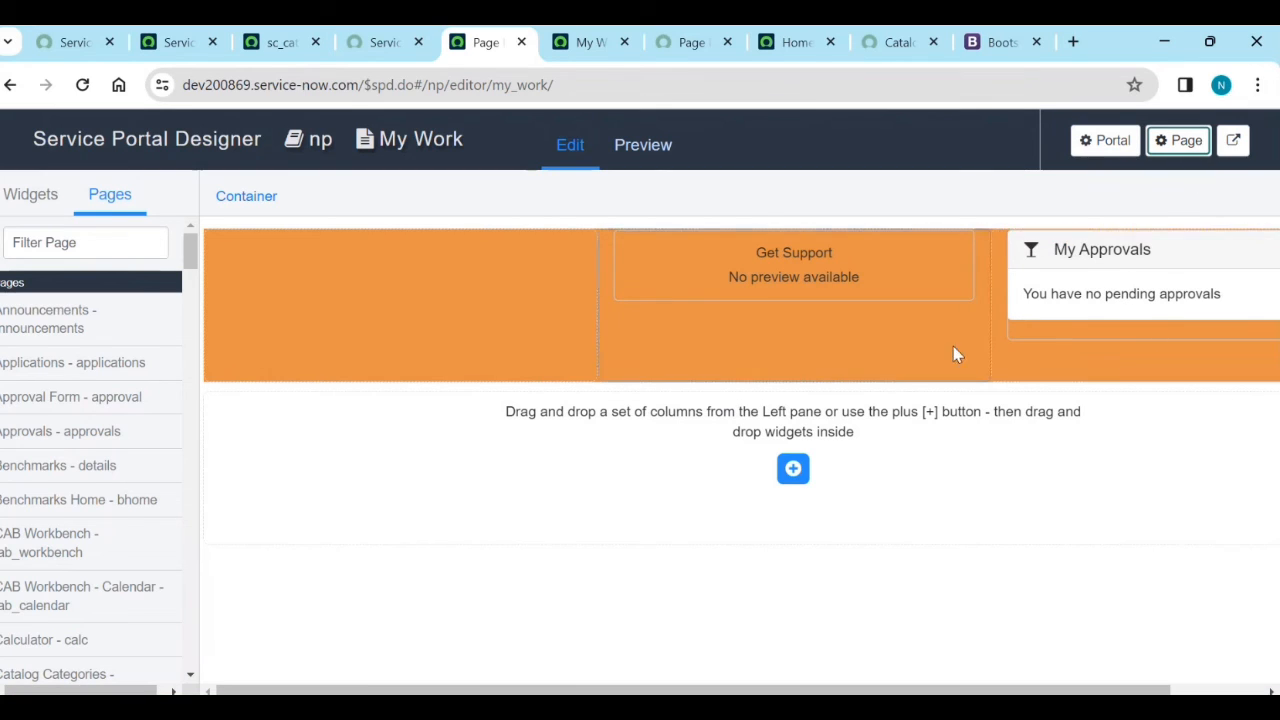
pyautogui.click(793, 470)
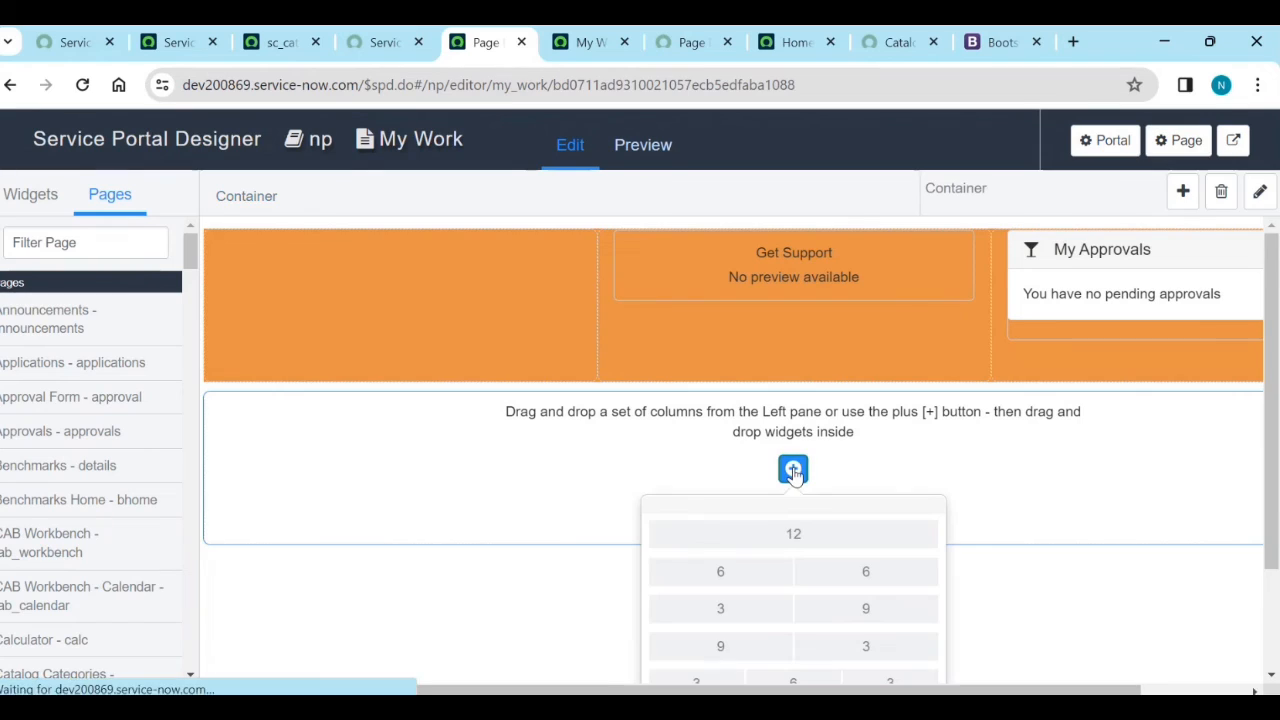
pyautogui.click(792, 537)
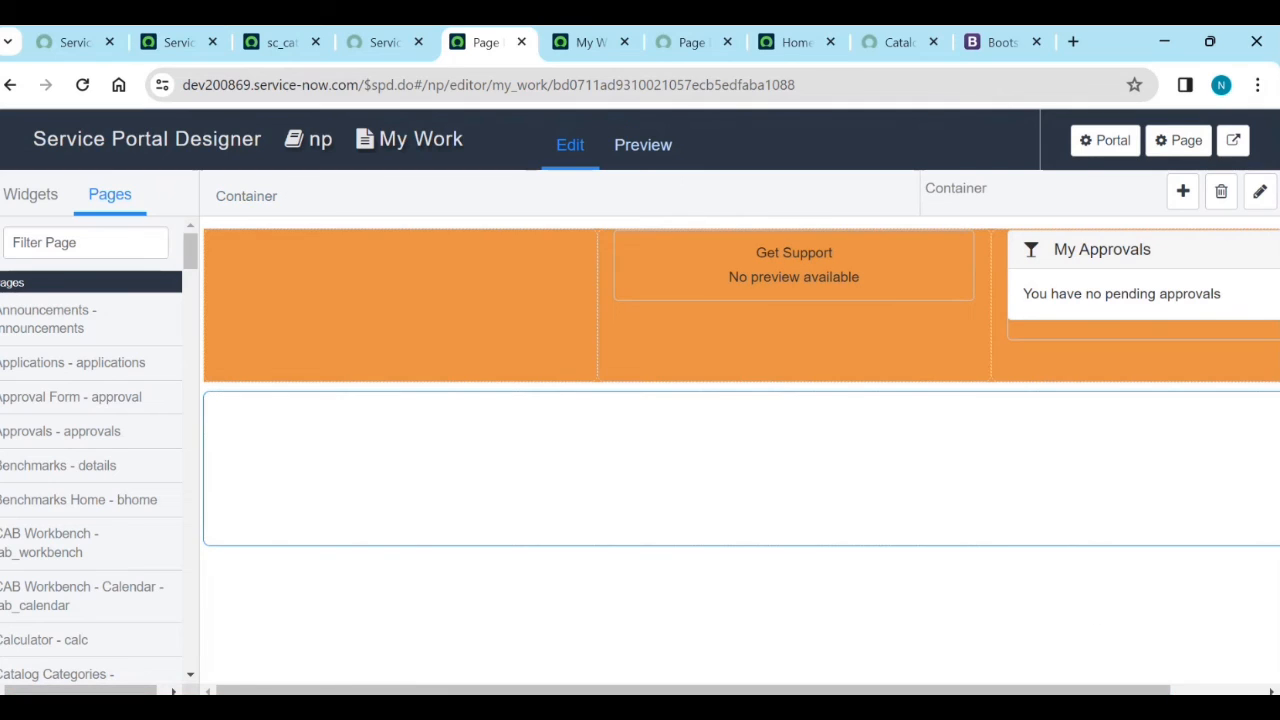
pyautogui.click(1207, 690)
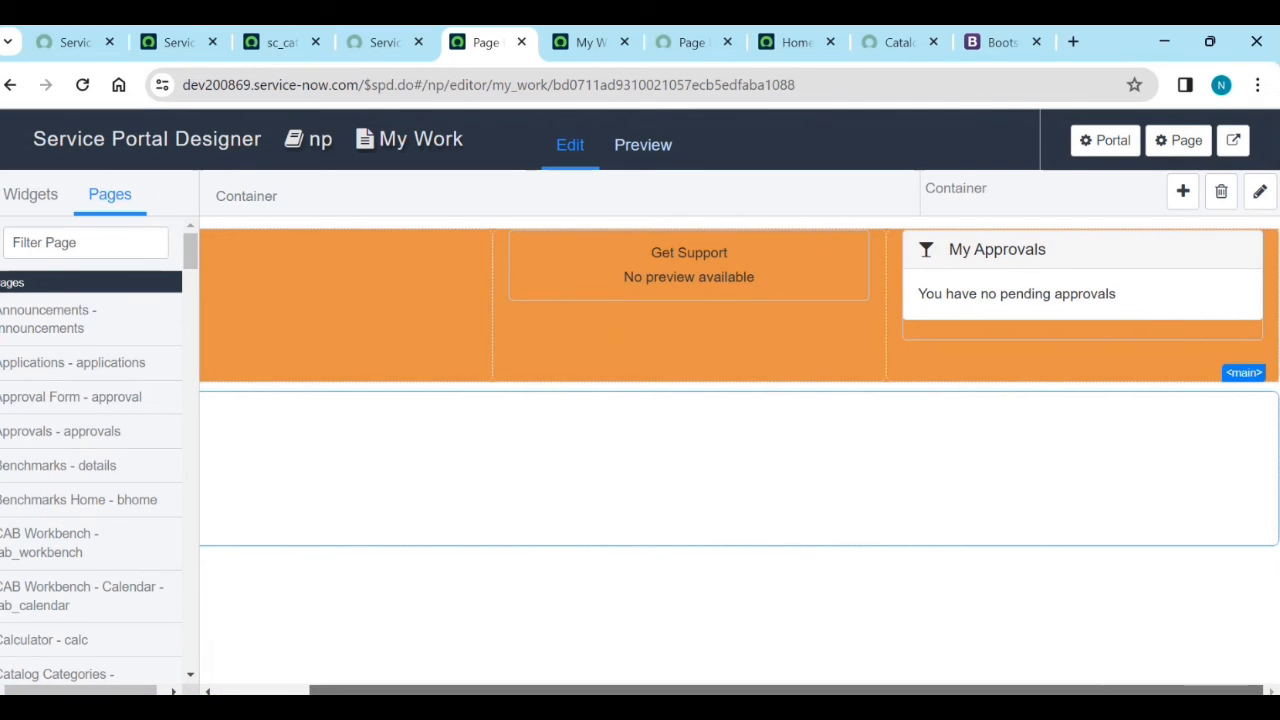
# Step: Examine the settings of the second container's column, particularly its xs, sm, md and lg sizes, and close them without saving
pyautogui.click(1142, 547)
pyautogui.click(1145, 551)
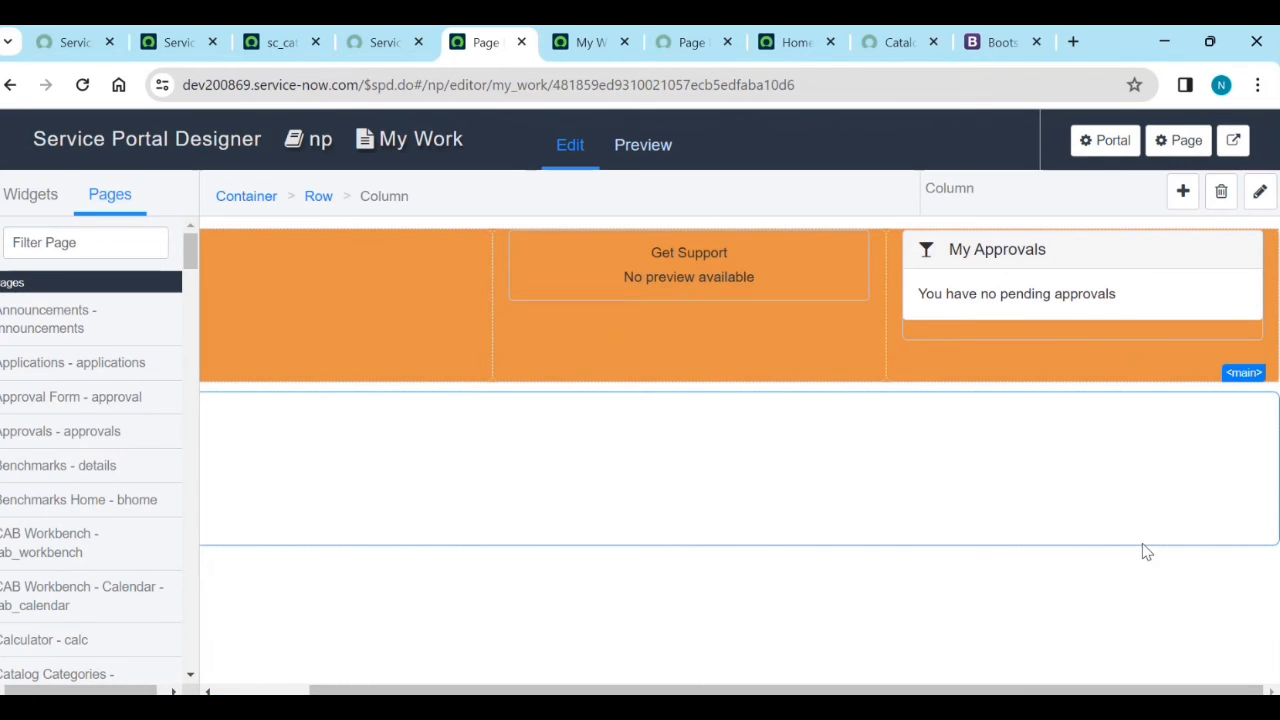
pyautogui.click(1260, 191)
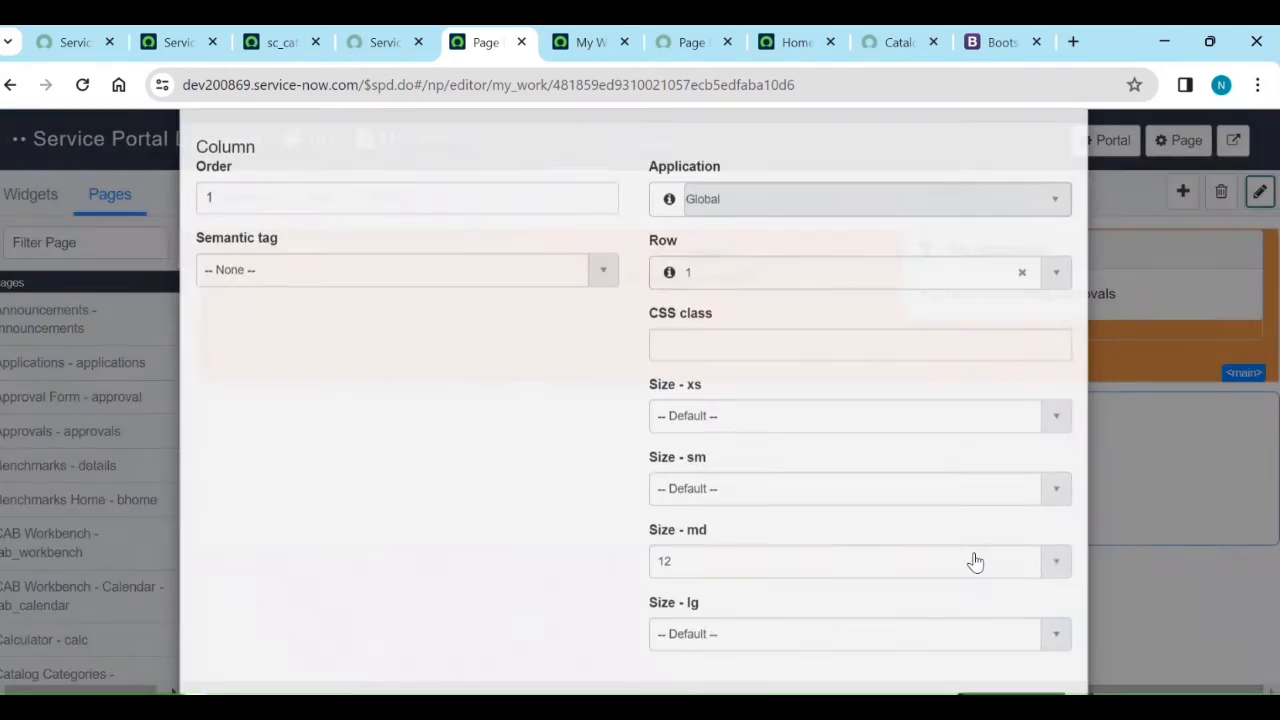
pyautogui.scroll(-2, 871, 515)
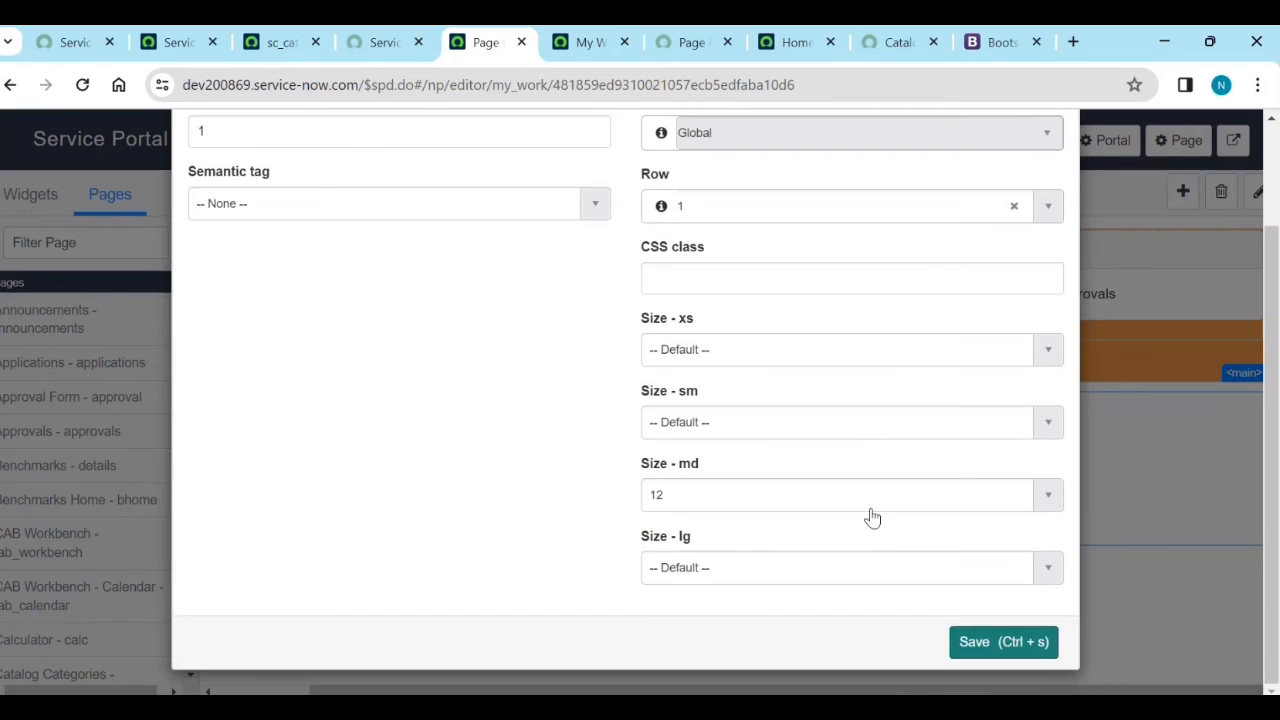
pyautogui.click(697, 360)
pyautogui.click(700, 367)
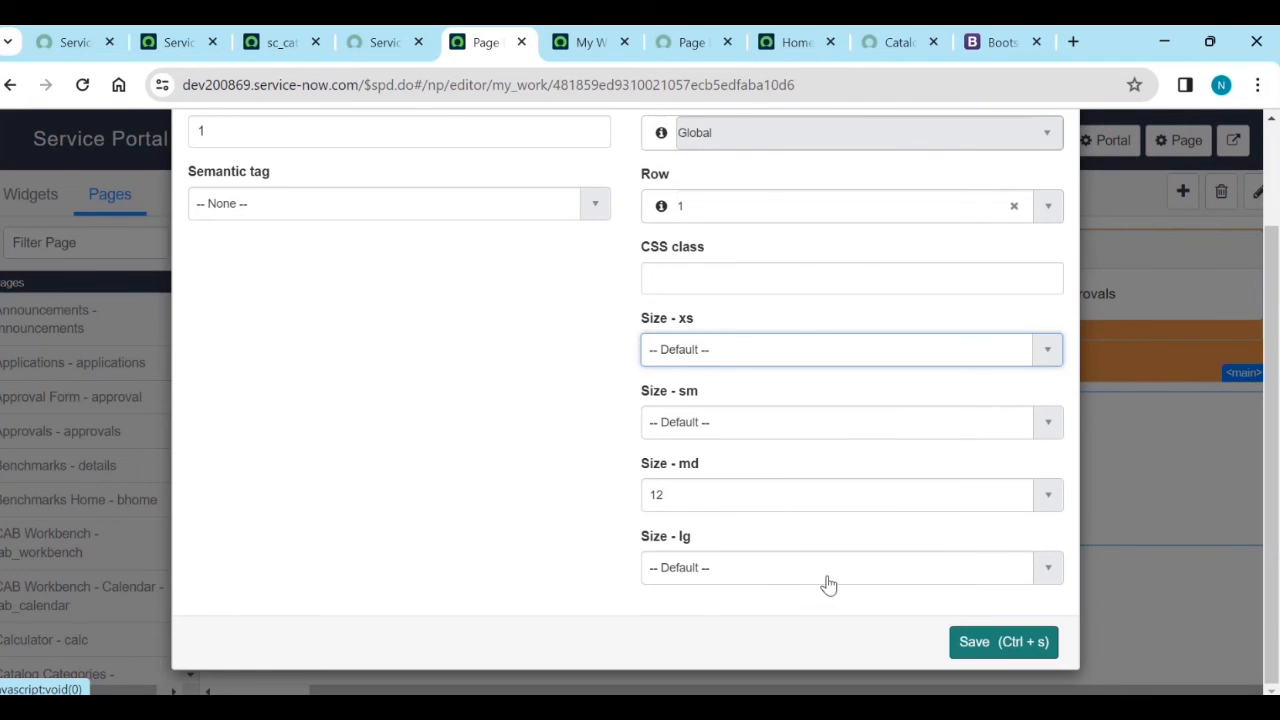
pyautogui.scroll(2, 828, 585)
pyautogui.click(1161, 600)
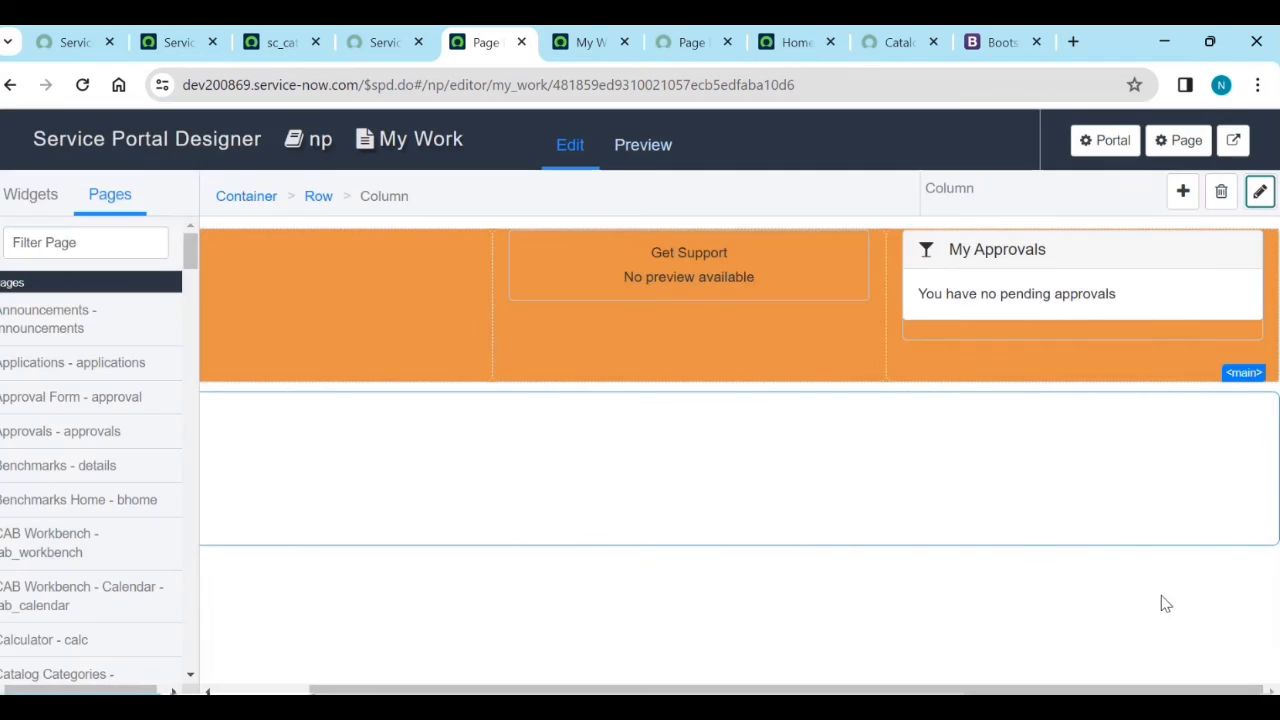
# Step: Upload images.jpg from Downloads as the background image of My Work - Container 2 and save the container
pyautogui.moveTo(405, 690); pyautogui.dragTo(305, 690)
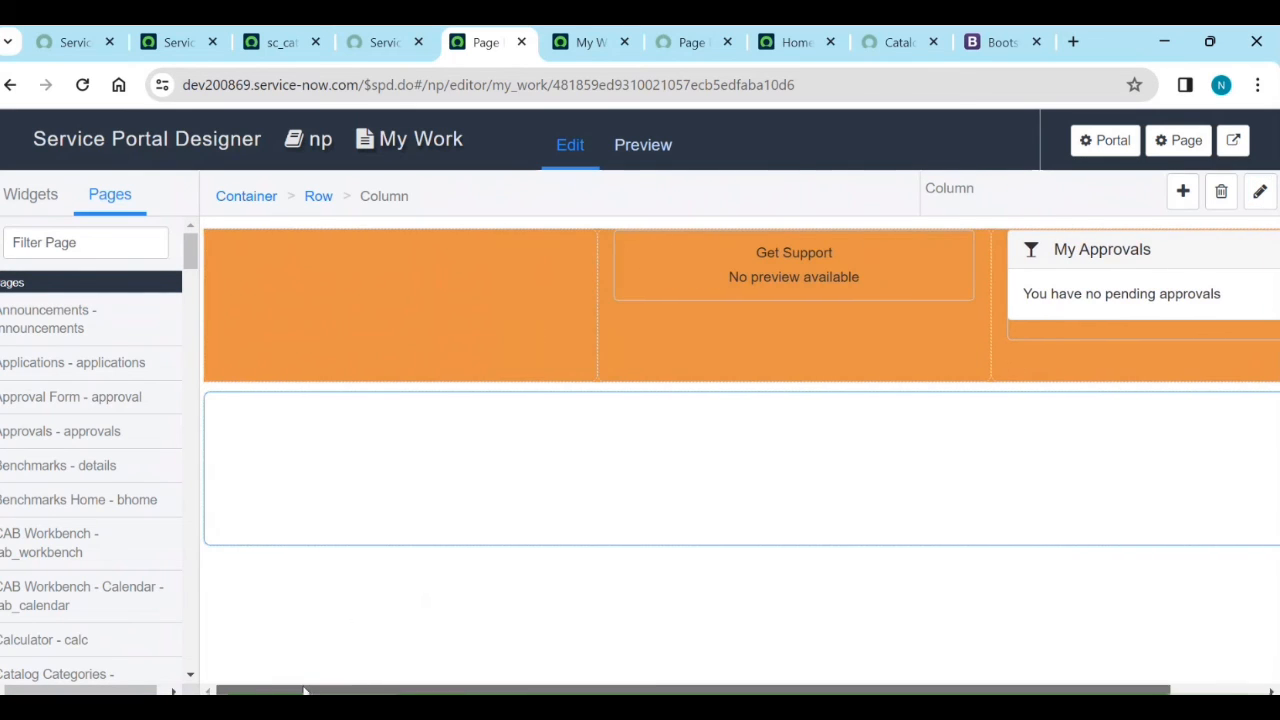
pyautogui.click(210, 549)
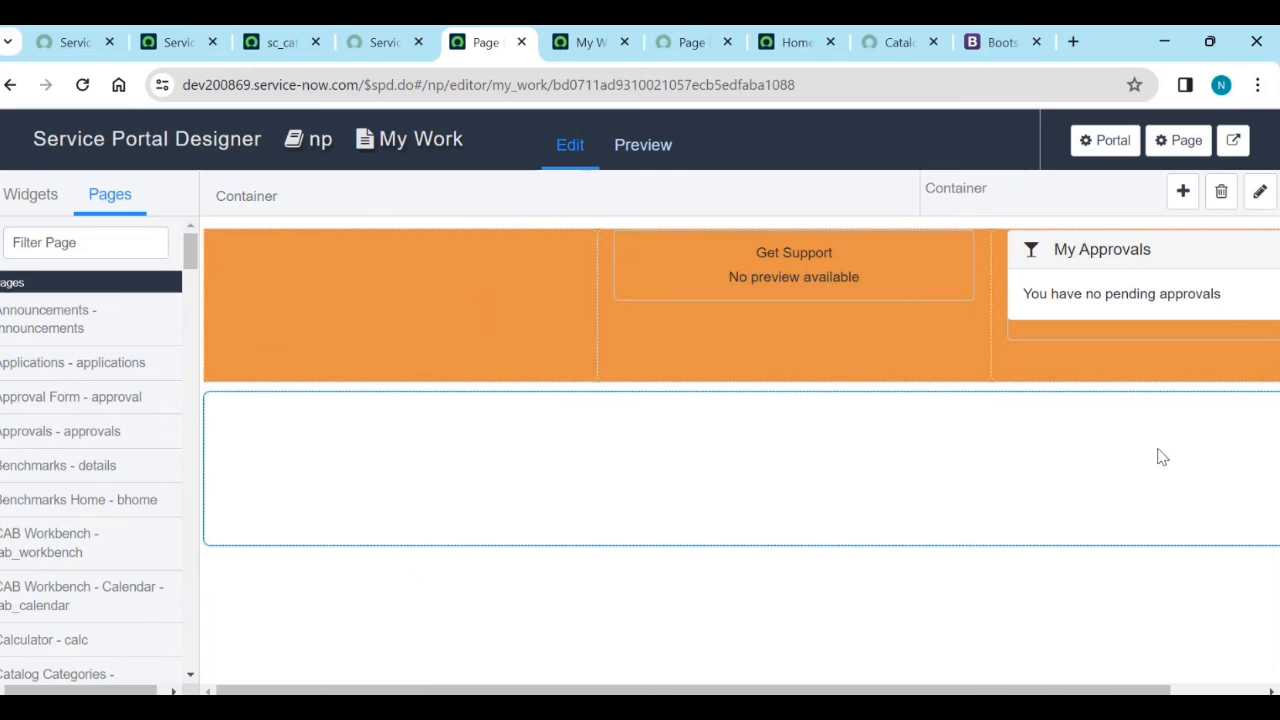
pyautogui.click(1258, 193)
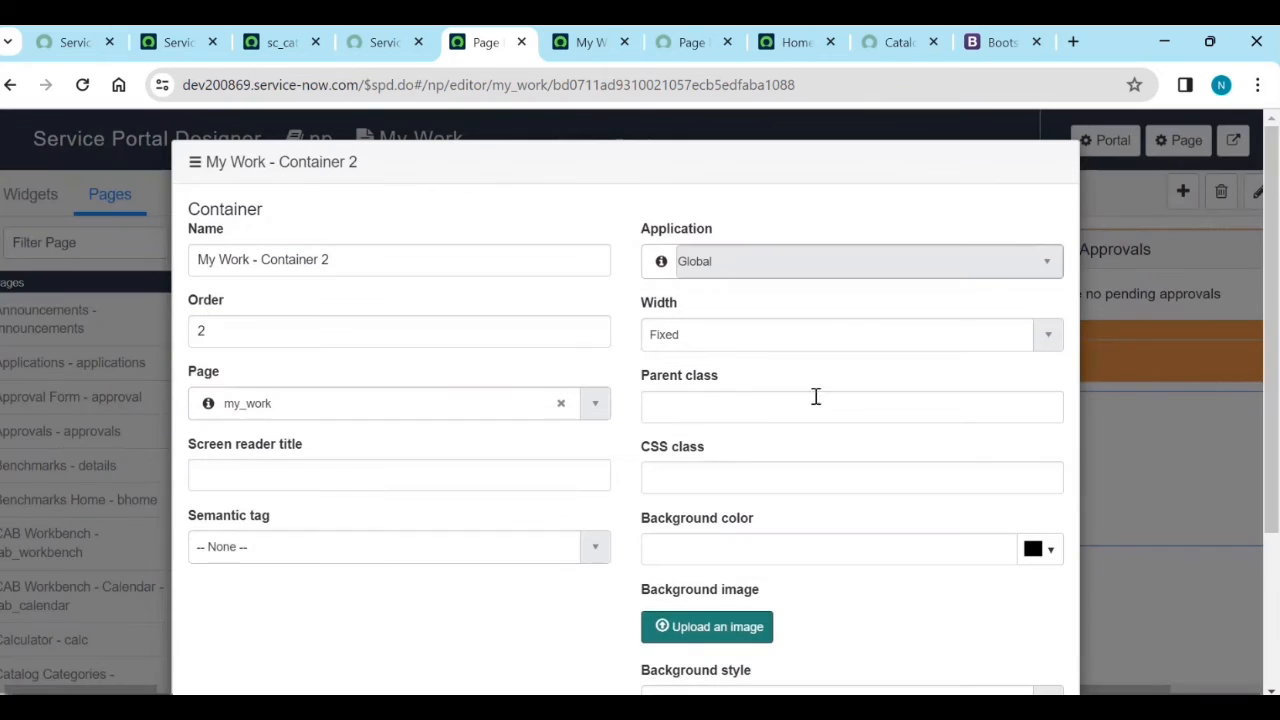
pyautogui.click(705, 627)
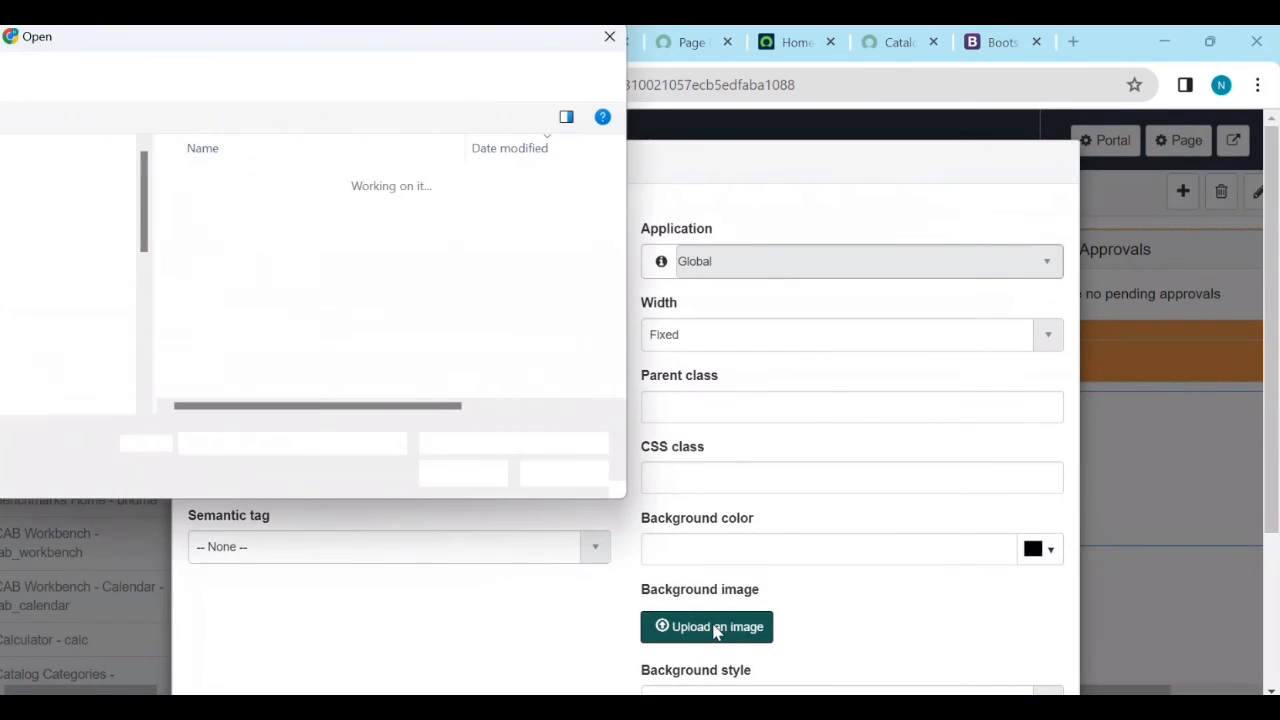
pyautogui.scroll(-8, 280, 340)
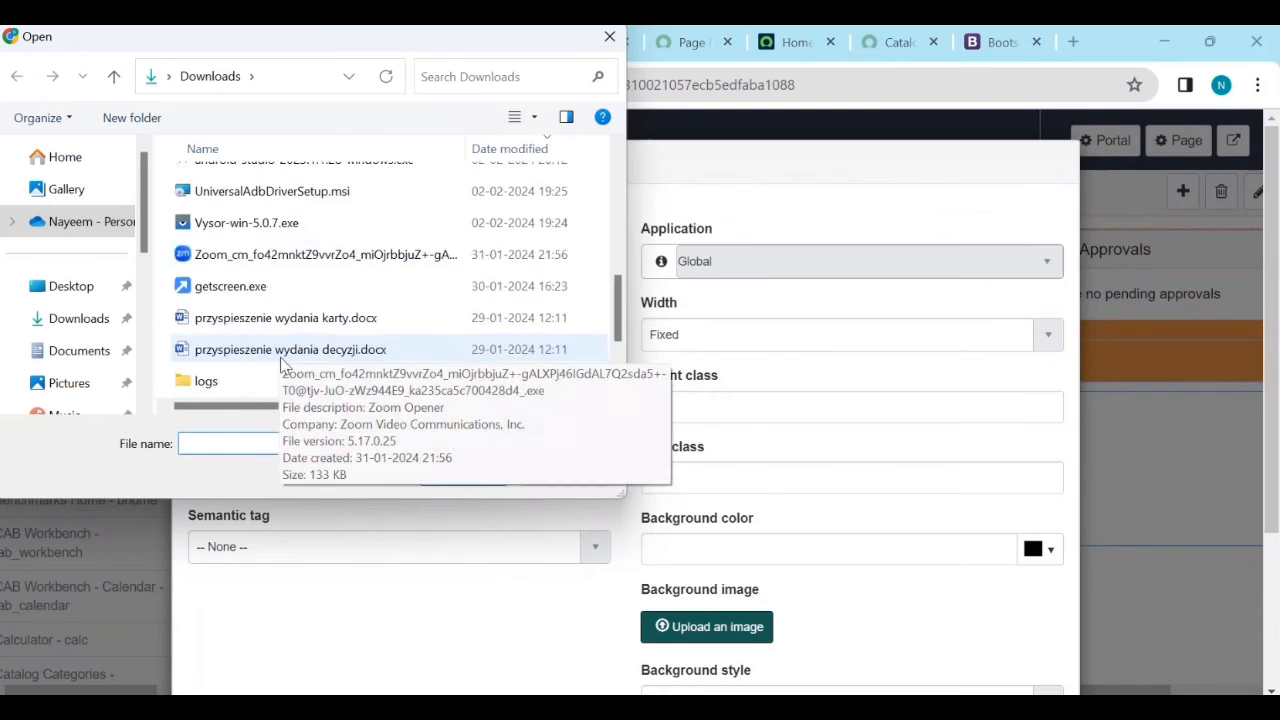
pyautogui.click(240, 325)
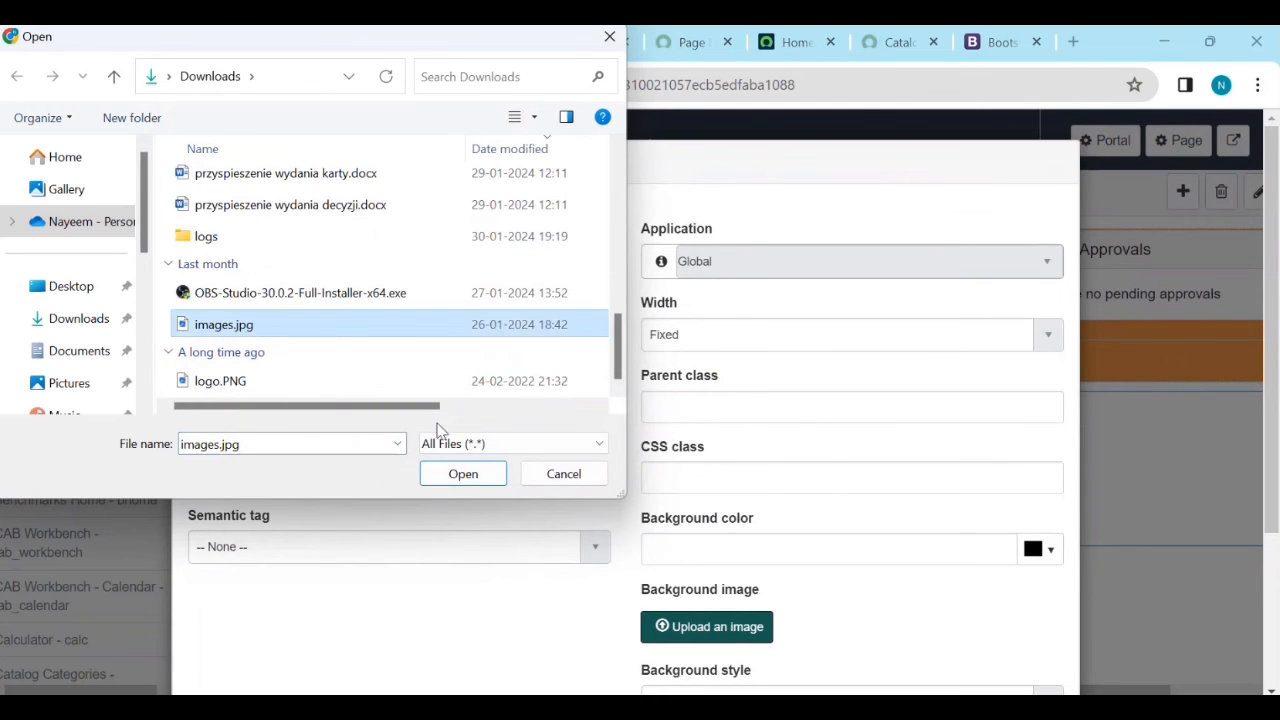
pyautogui.click(455, 475)
pyautogui.scroll(-2, 457, 550)
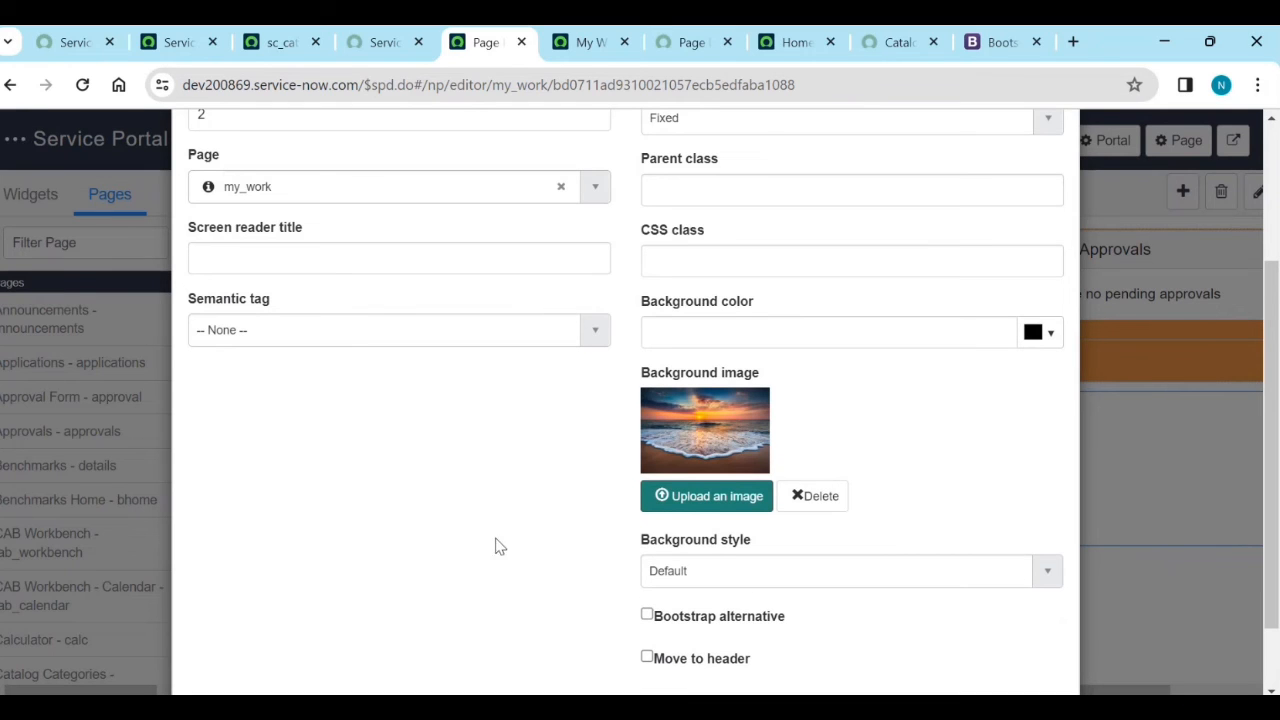
pyautogui.scroll(-2, 500, 546)
pyautogui.click(985, 649)
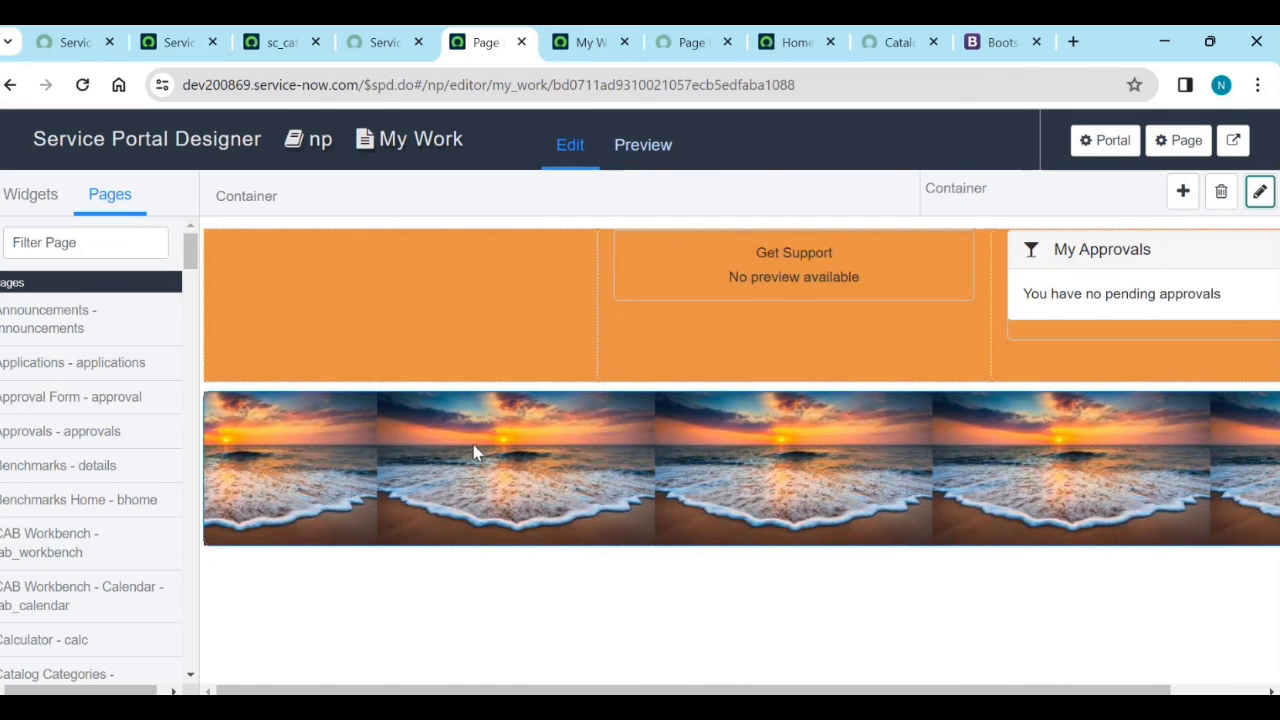
# Step: Set the background style of My Work - Container 2 to Cover and save the container
pyautogui.rightClick(870, 474)
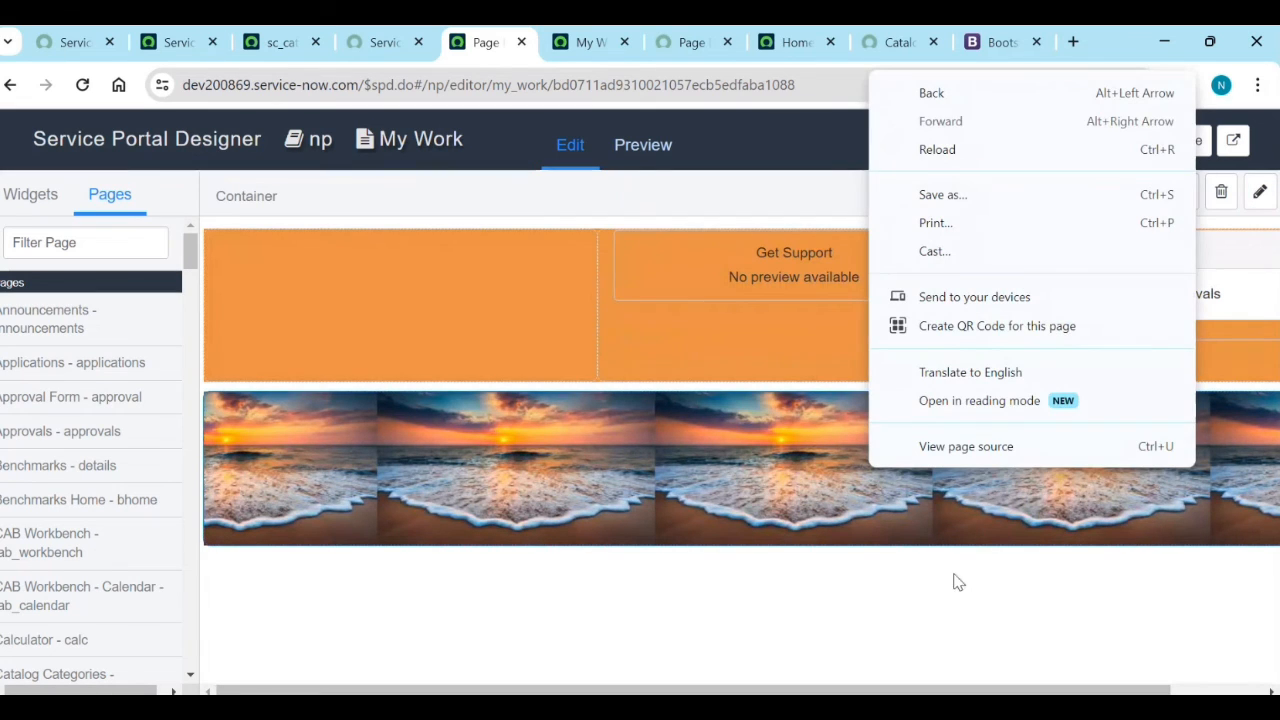
pyautogui.click(1258, 195)
pyautogui.click(1258, 195)
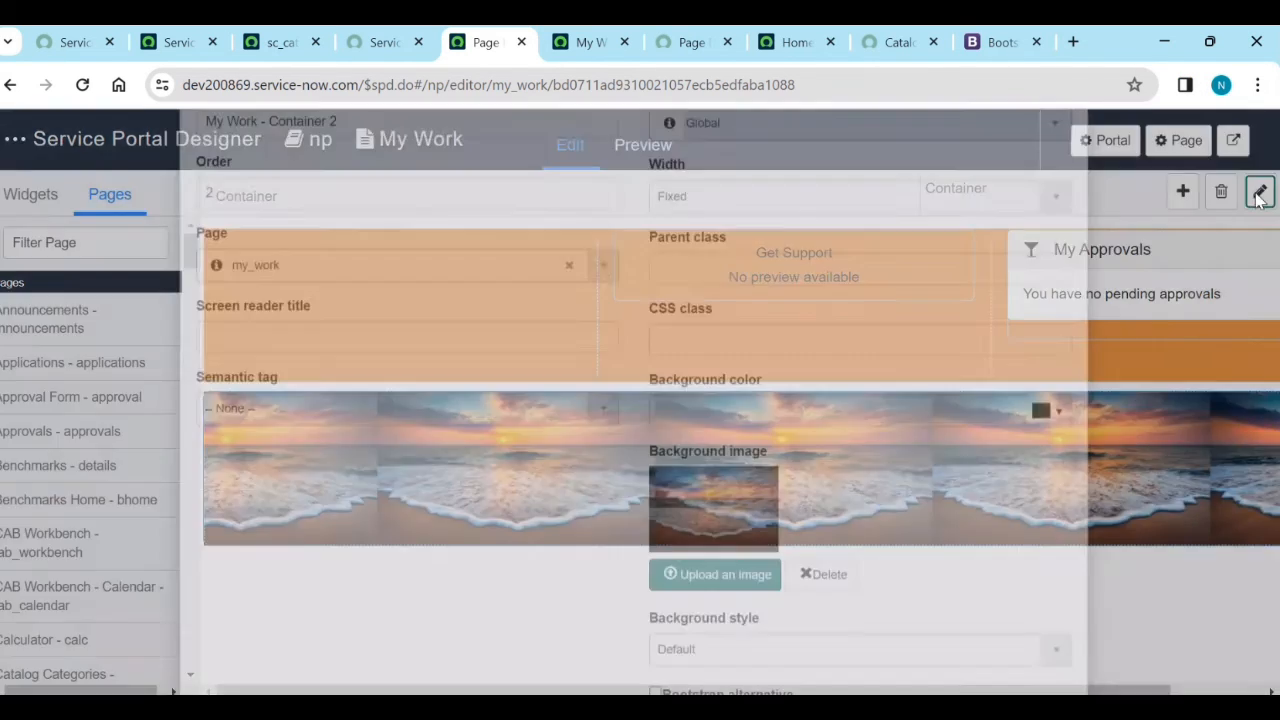
pyautogui.scroll(-4, 857, 491)
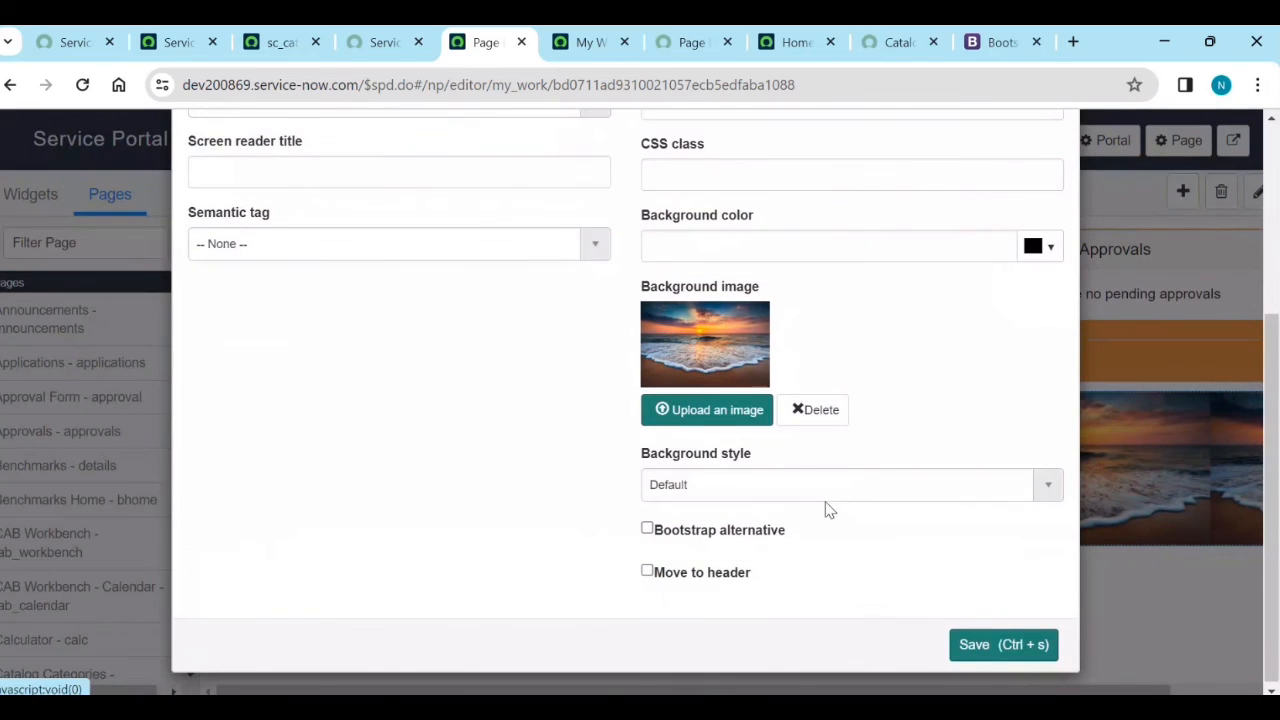
pyautogui.click(826, 497)
pyautogui.click(730, 587)
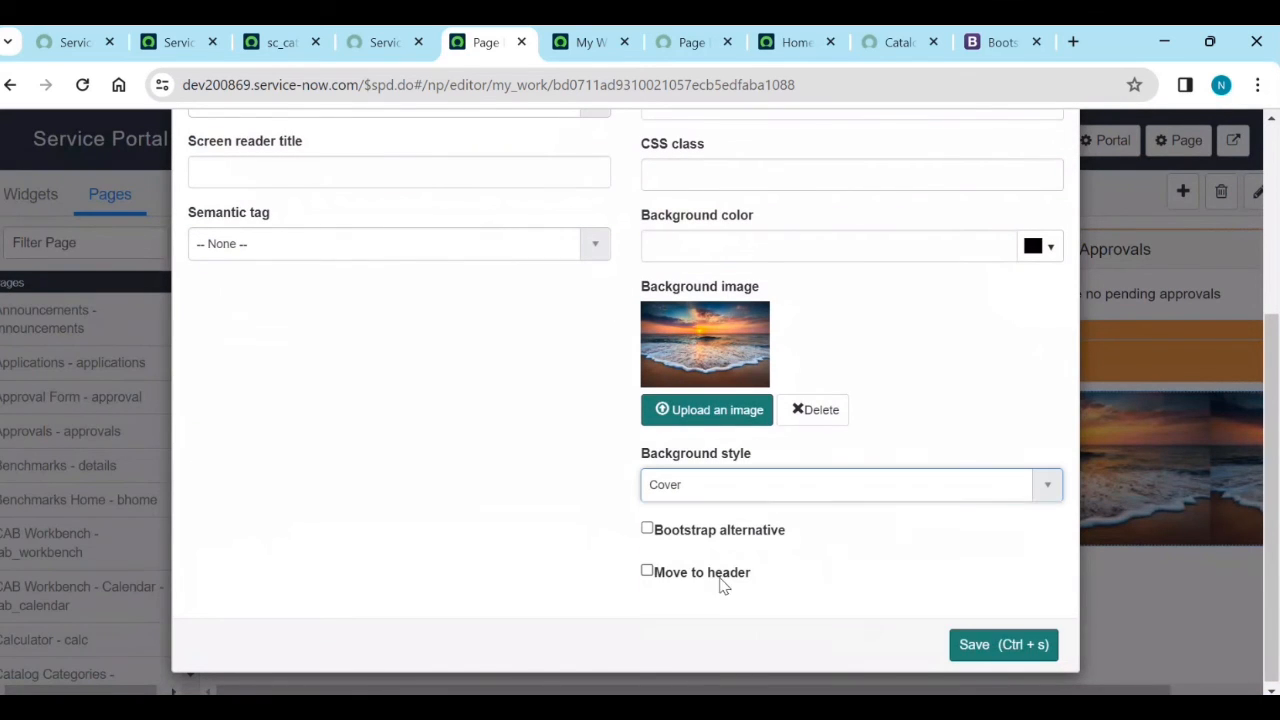
pyautogui.click(993, 646)
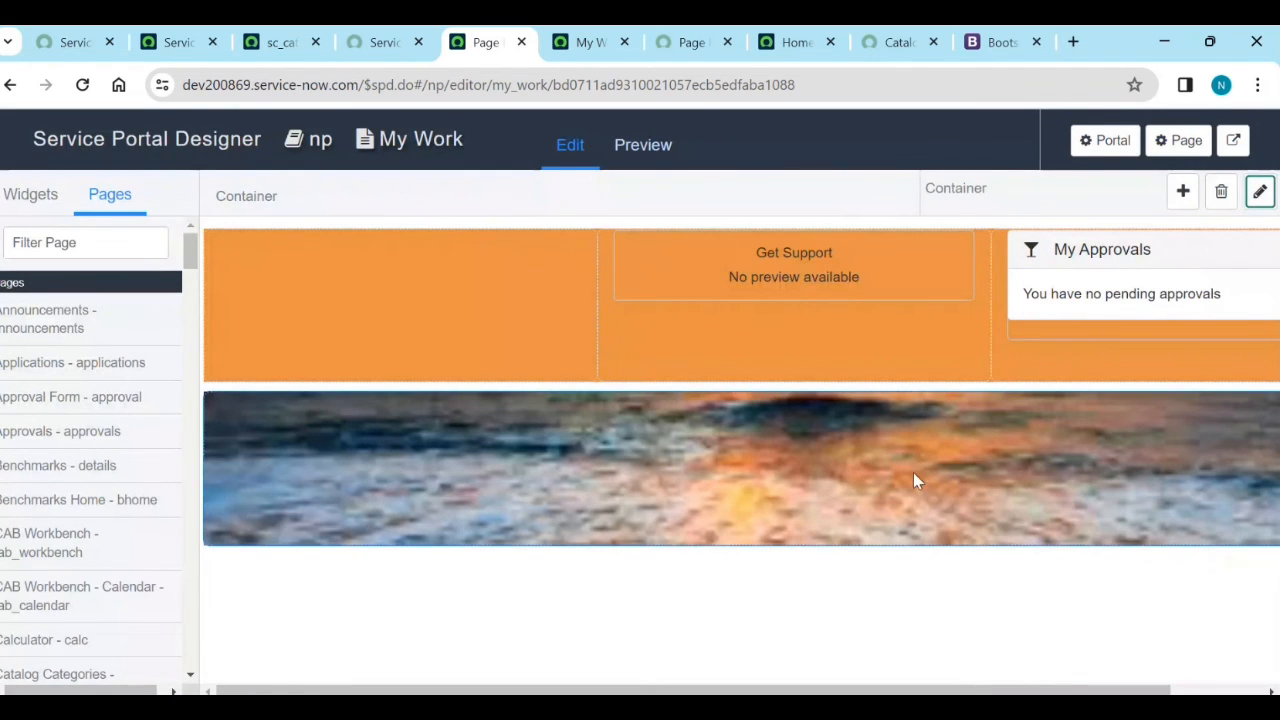
# Step: Reload the live My Work portal page to check the container background, and return to the designer
pyautogui.click(584, 36)
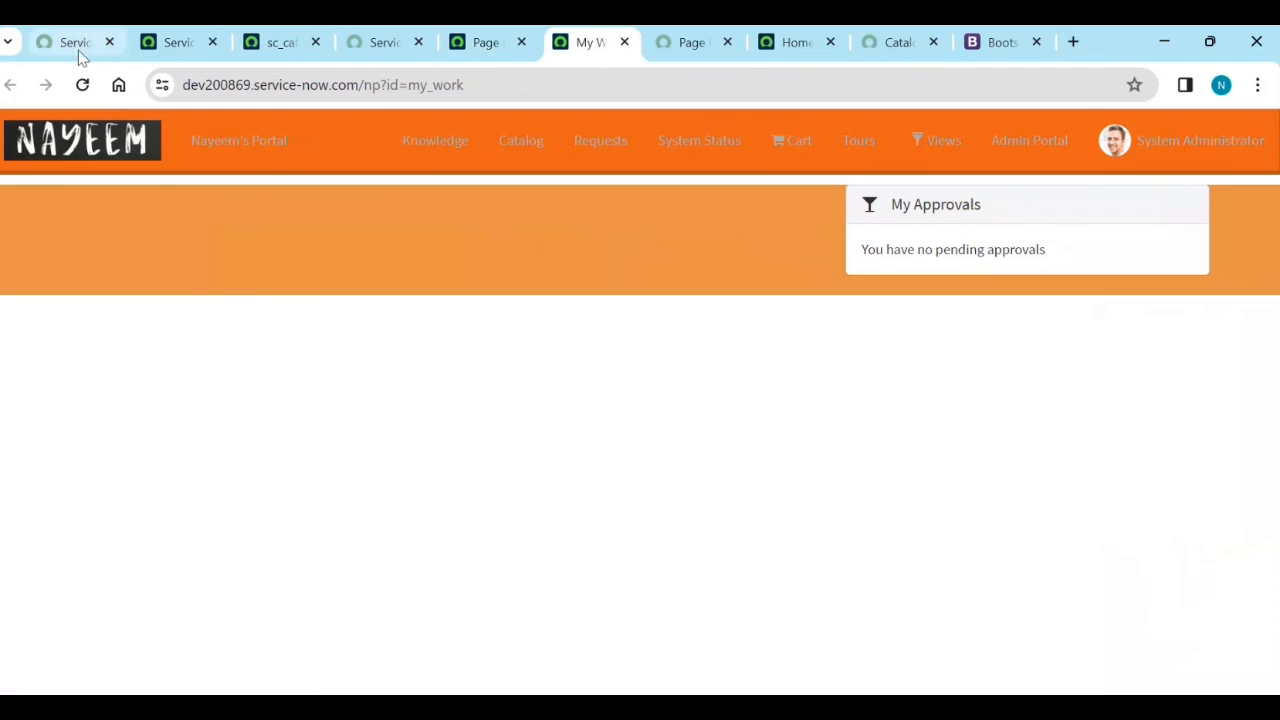
pyautogui.click(81, 87)
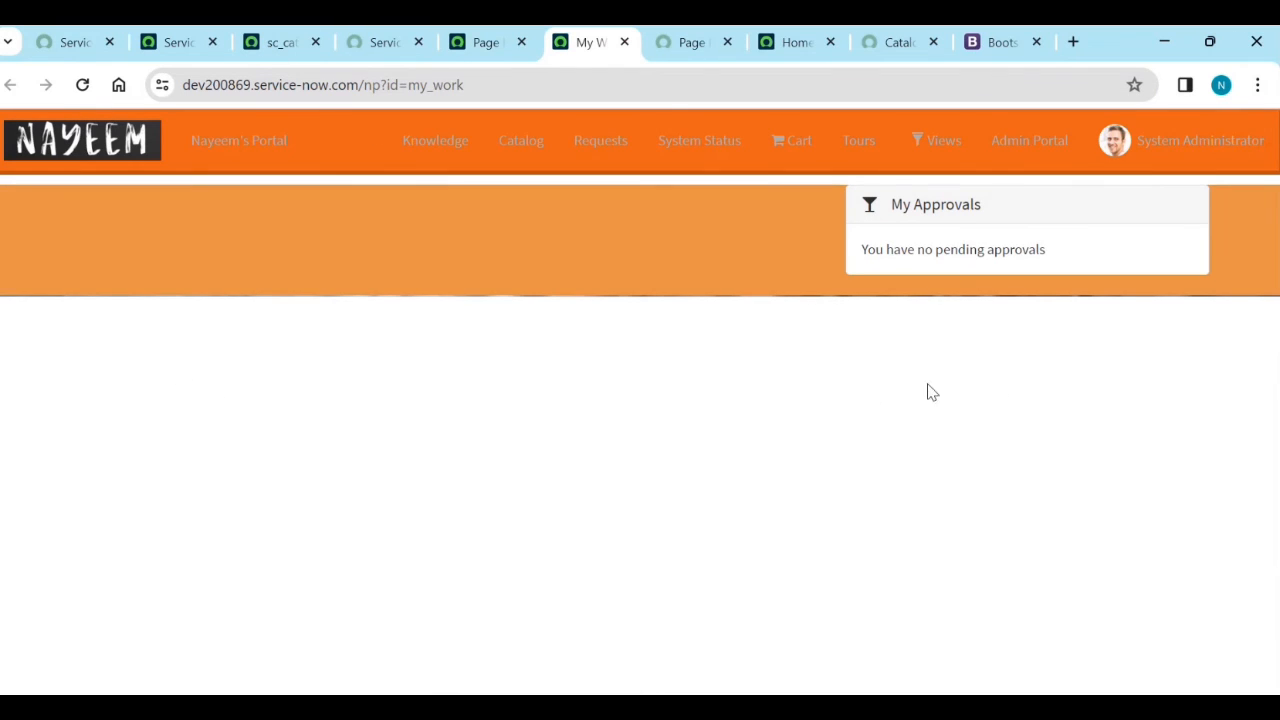
pyautogui.click(480, 42)
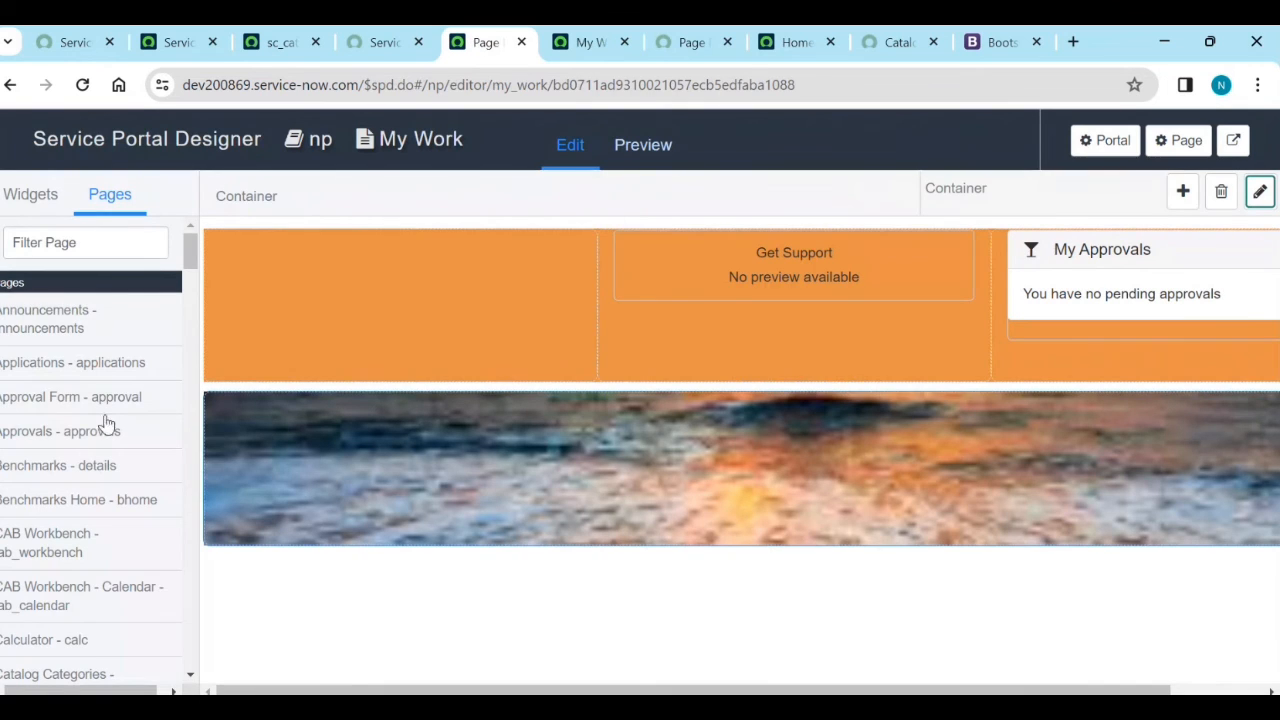
# Step: Switch from the page list to the widget list and filter it by "search"
pyautogui.click(30, 194)
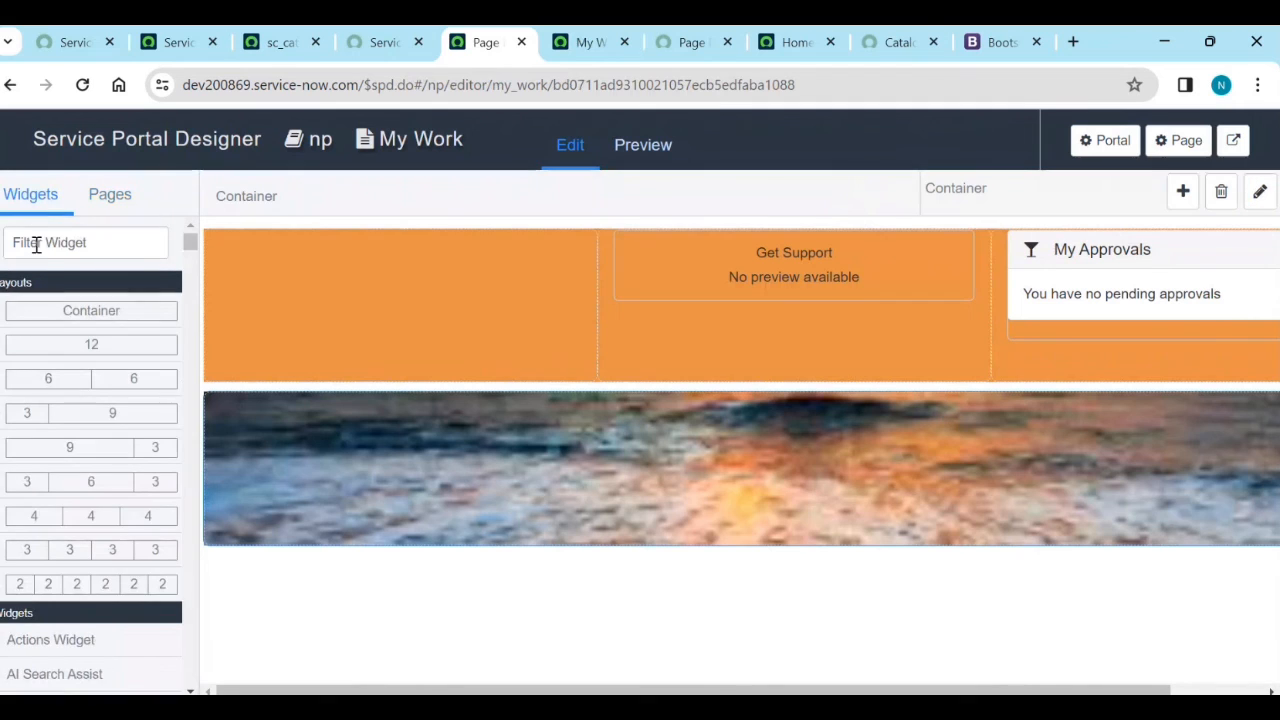
pyautogui.click(44, 253)
pyautogui.write('sea')
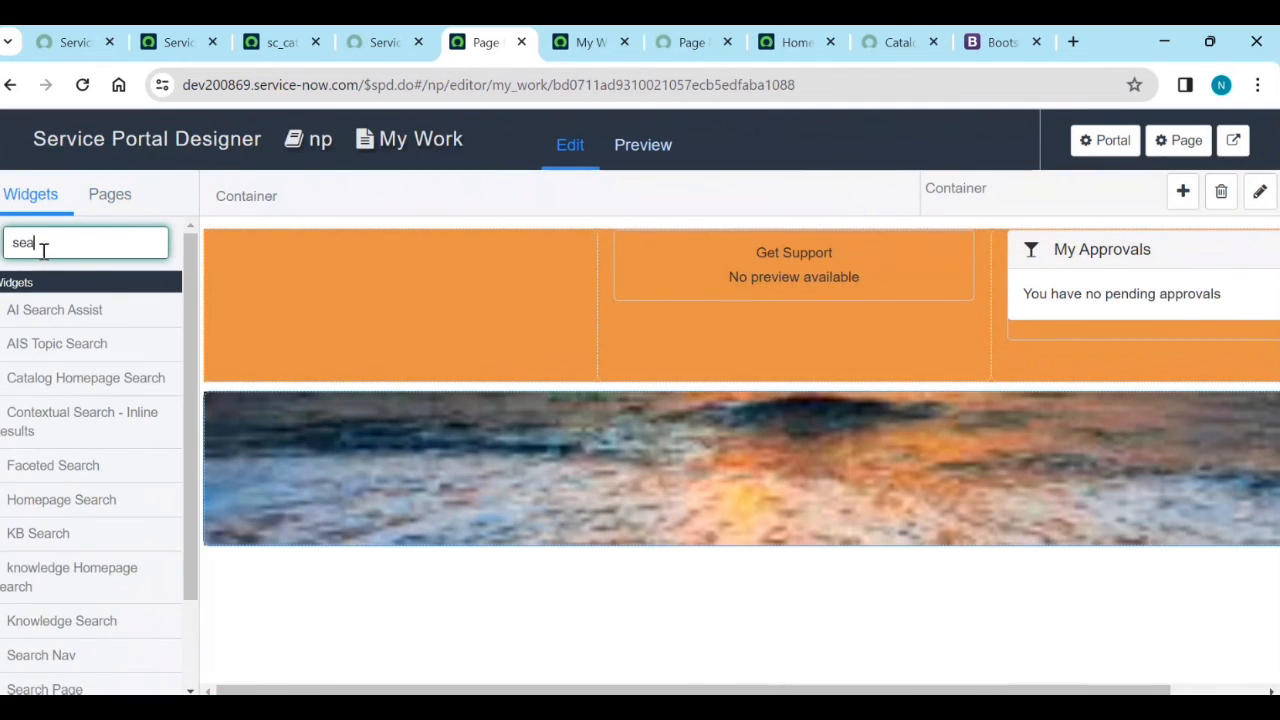
pyautogui.write('rch')
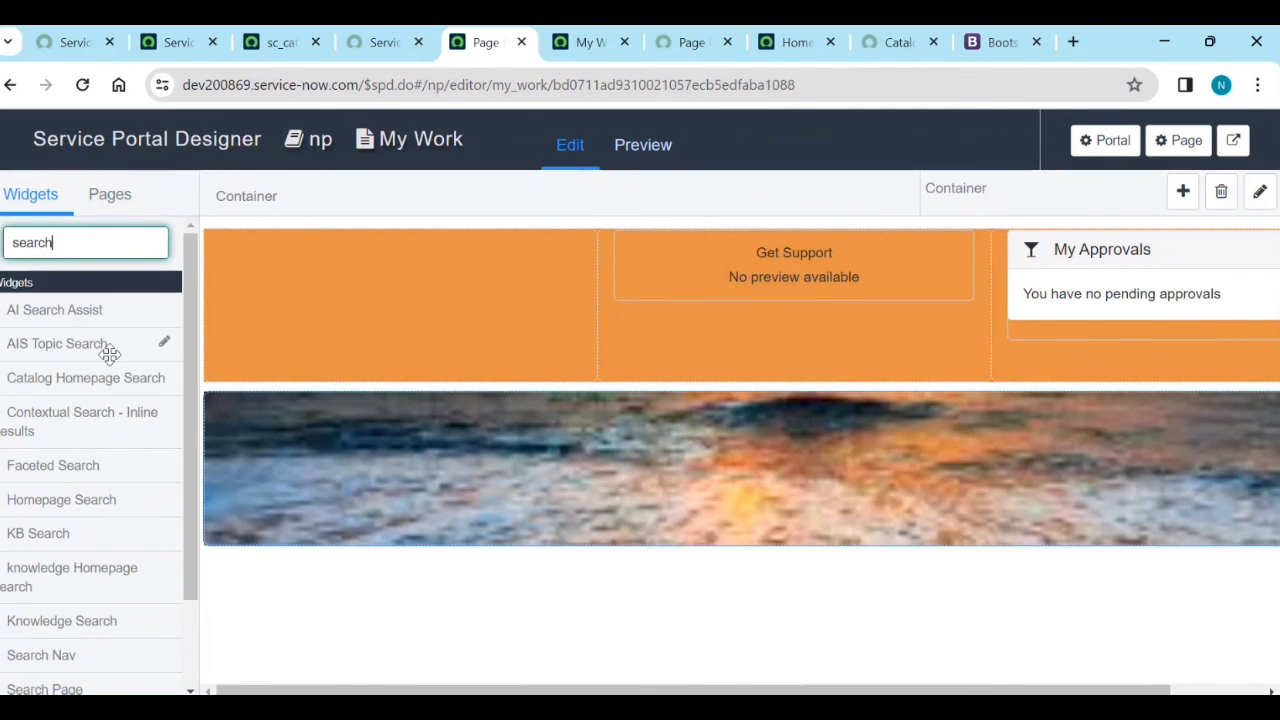
pyautogui.scroll(-1, 97, 500)
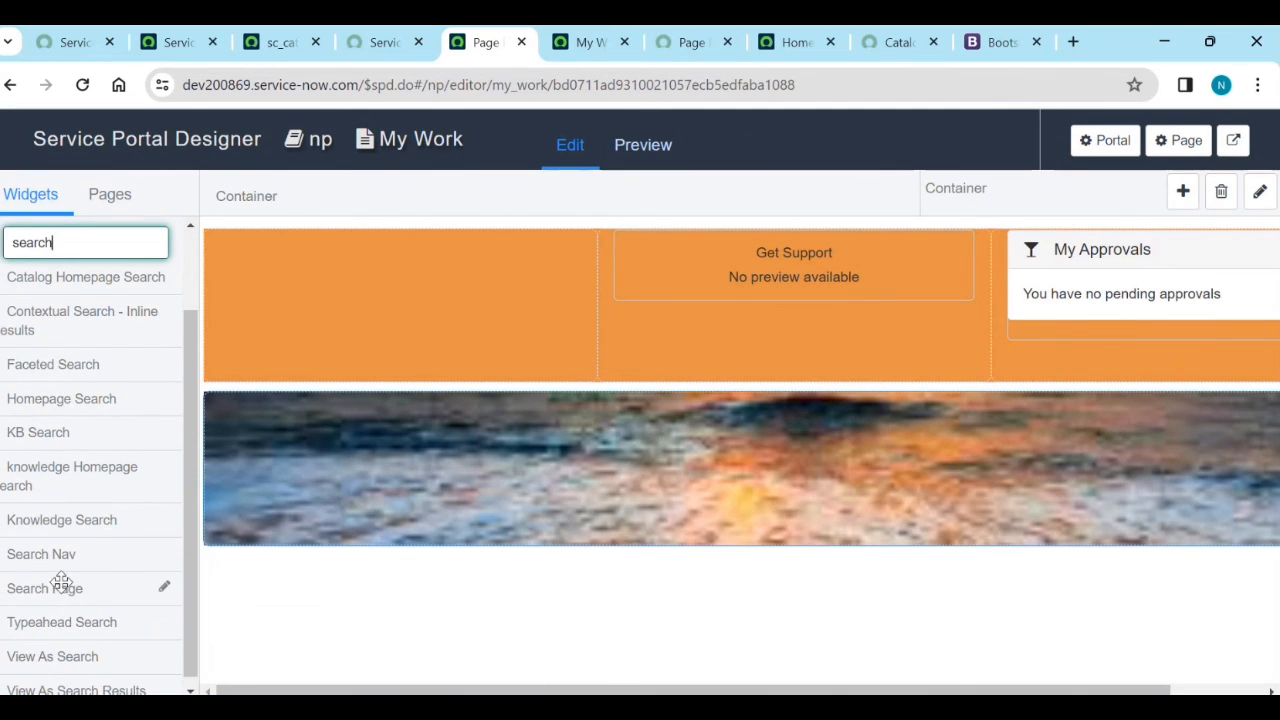
# Step: Try the Search Page widget in the image container's column and delete it permanently
pyautogui.moveTo(52, 585); pyautogui.dragTo(638, 458)
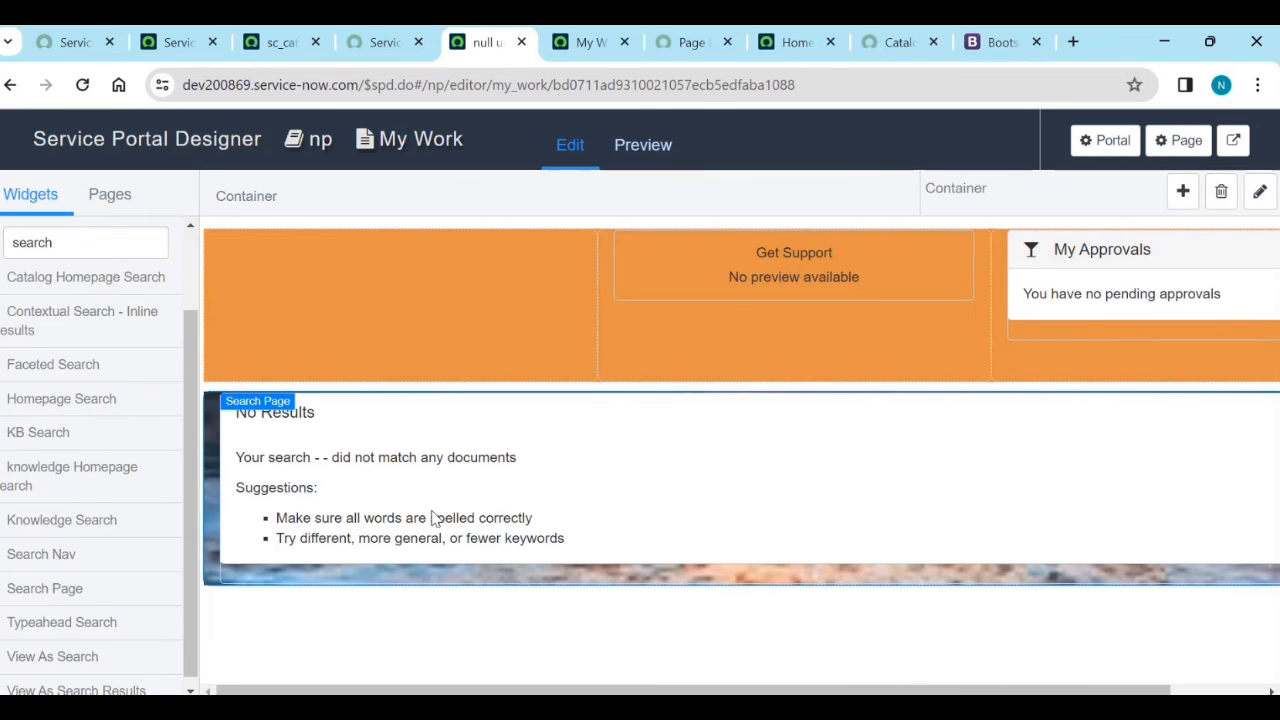
pyautogui.moveTo(717, 691); pyautogui.dragTo(822, 690)
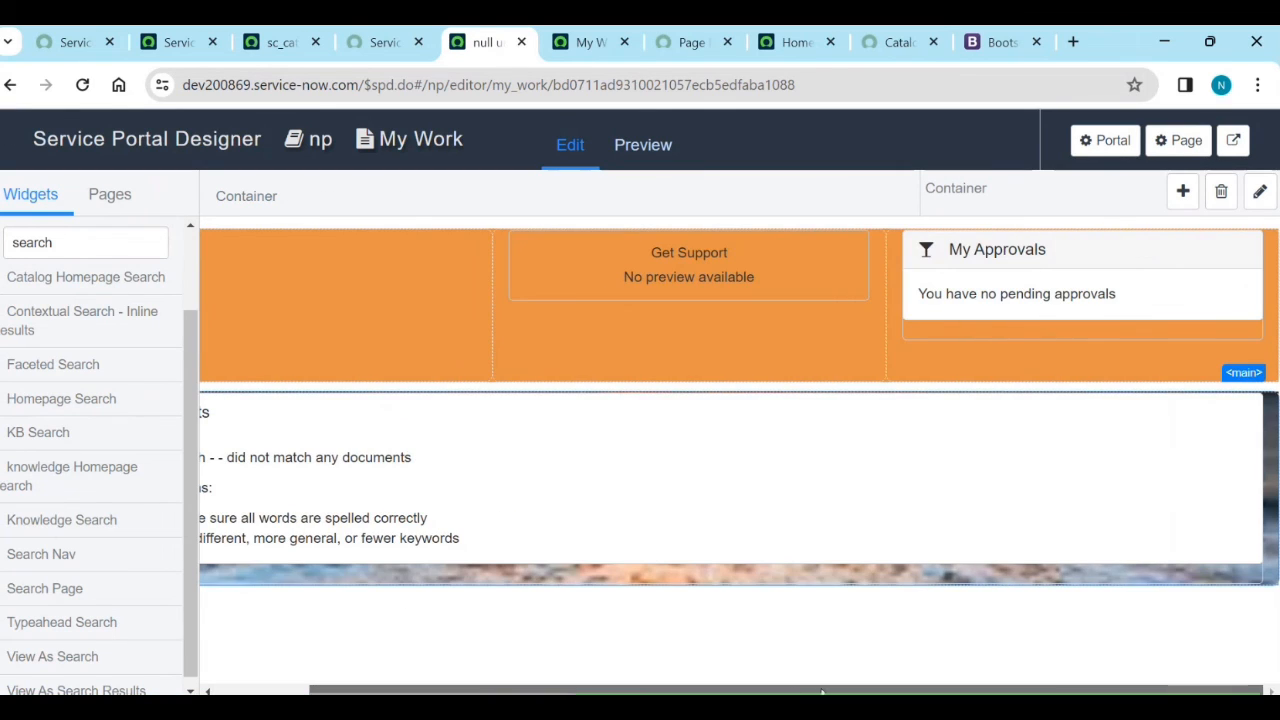
pyautogui.click(1218, 405)
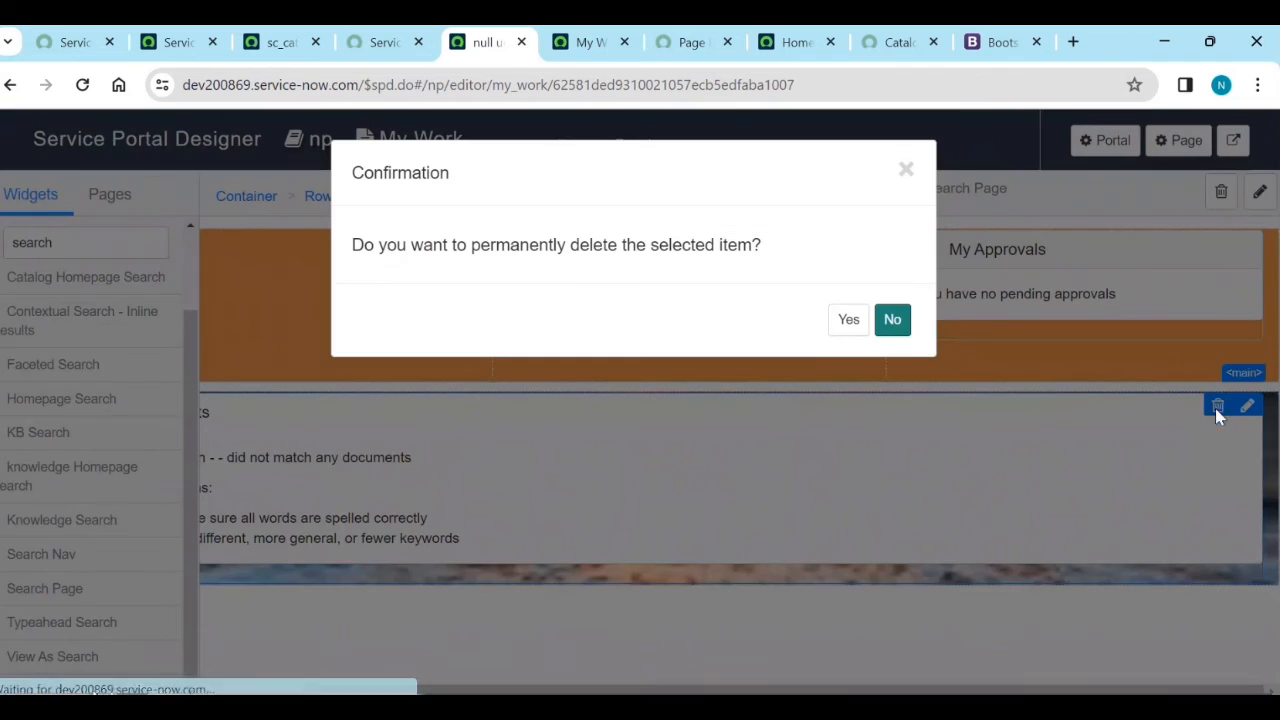
pyautogui.click(848, 320)
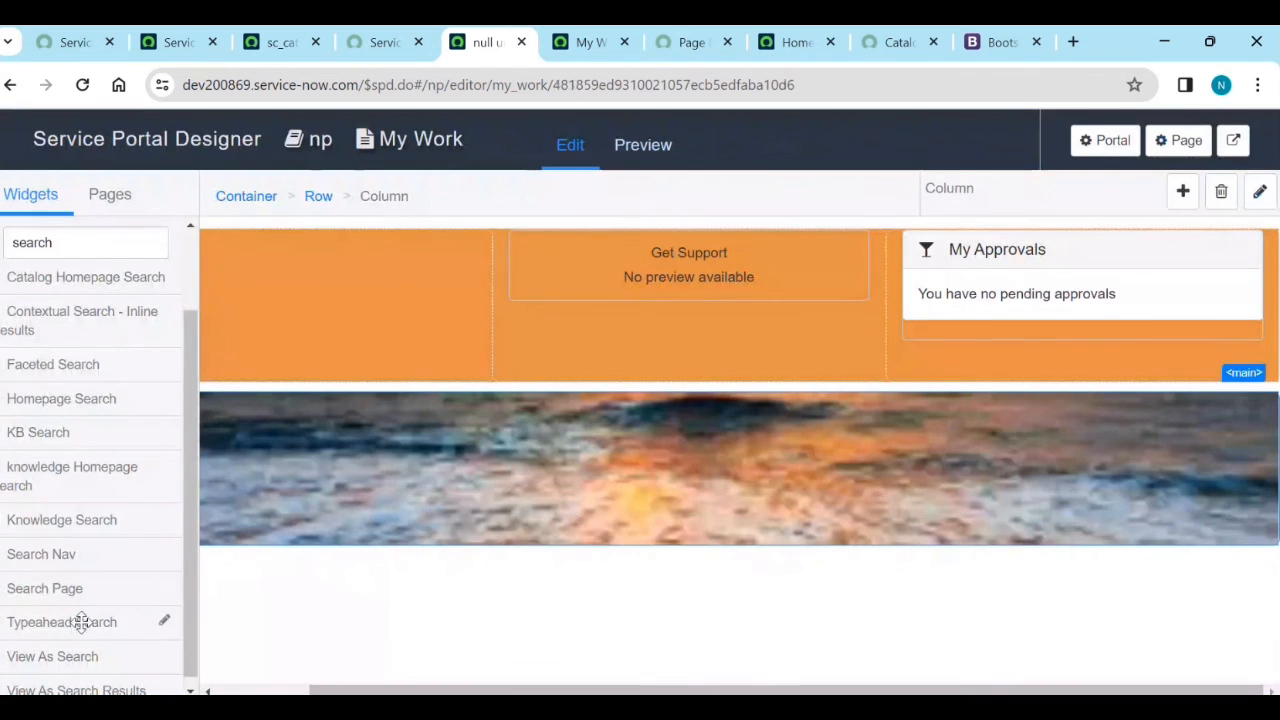
# Step: Add the Typeahead Search widget to the image container's column and reload the live My Work page to check it
pyautogui.scroll(-1, 77, 600)
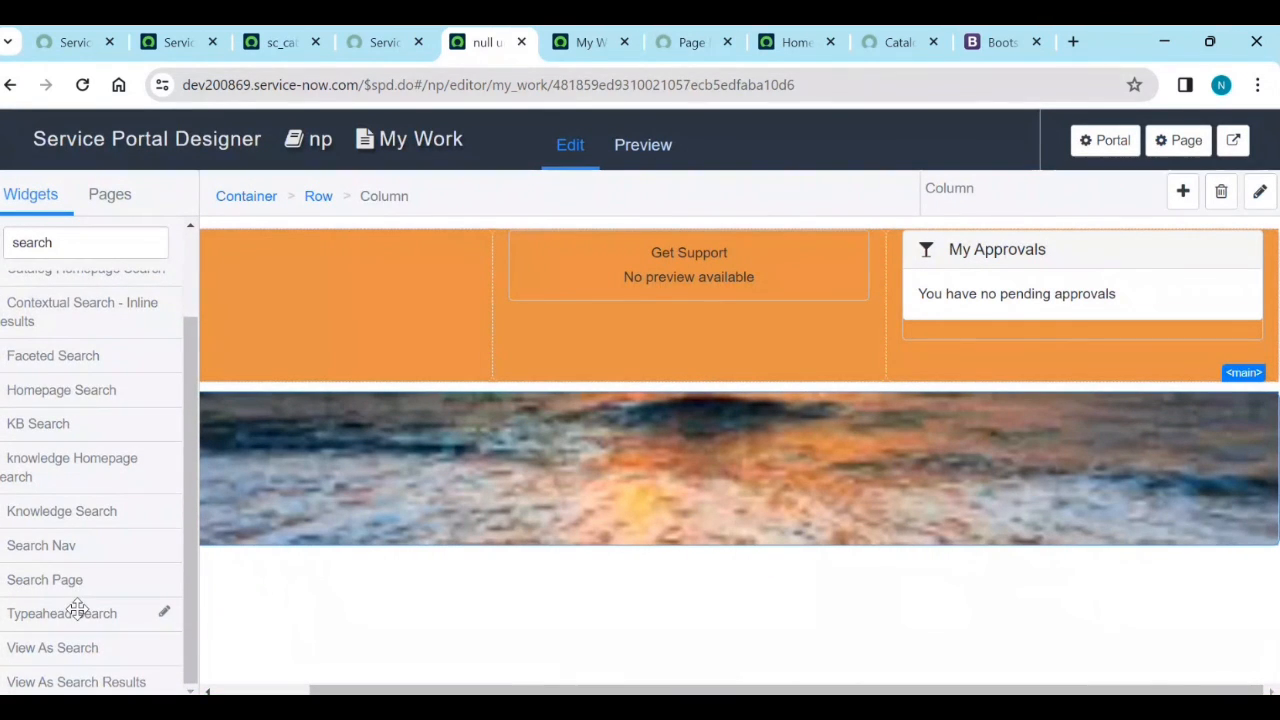
pyautogui.moveTo(75, 611); pyautogui.dragTo(760, 503)
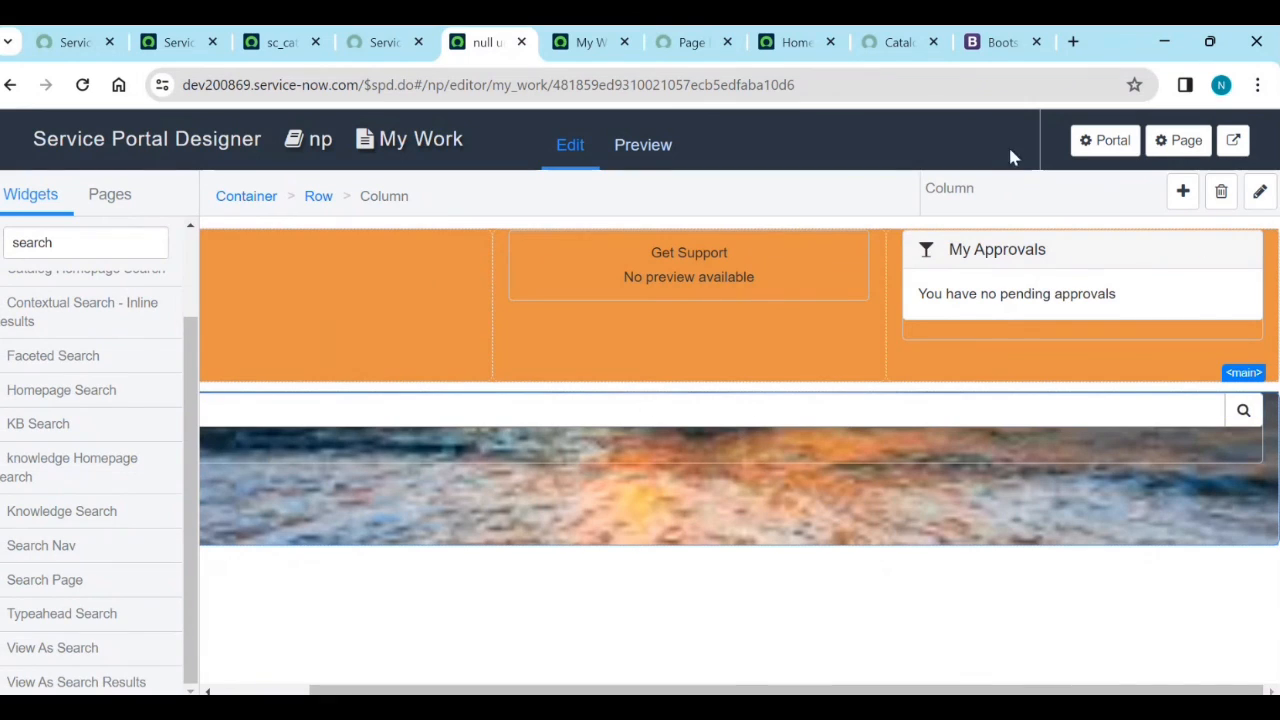
pyautogui.click(590, 42)
pyautogui.click(83, 85)
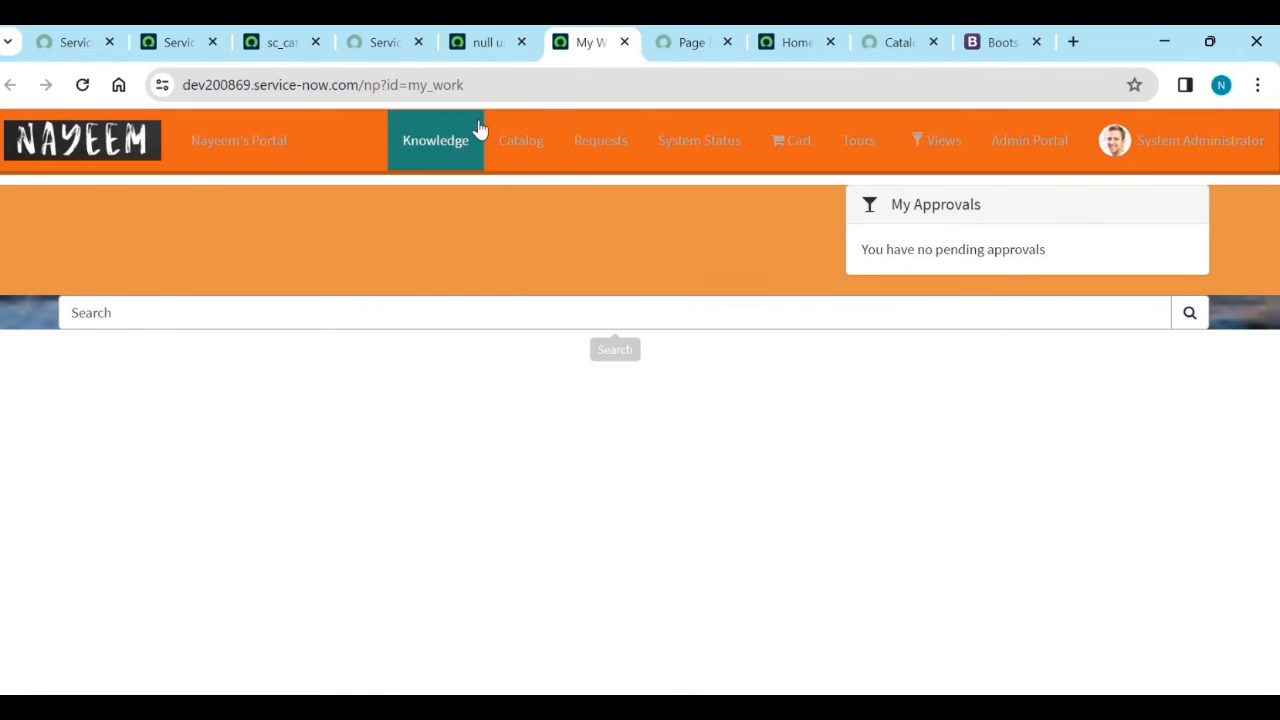
# Step: Return to the designer and permanently delete the Typeahead Search widget from the image container's column
pyautogui.click(488, 45)
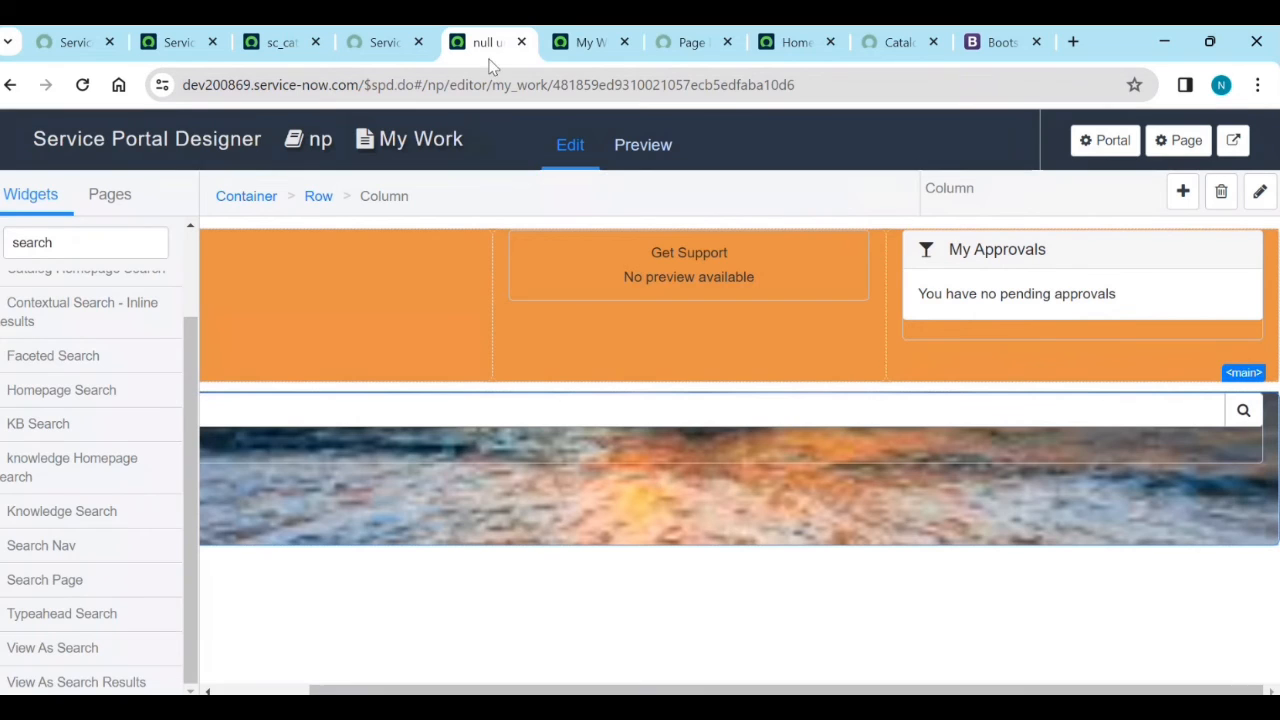
pyautogui.click(564, 461)
pyautogui.click(1215, 407)
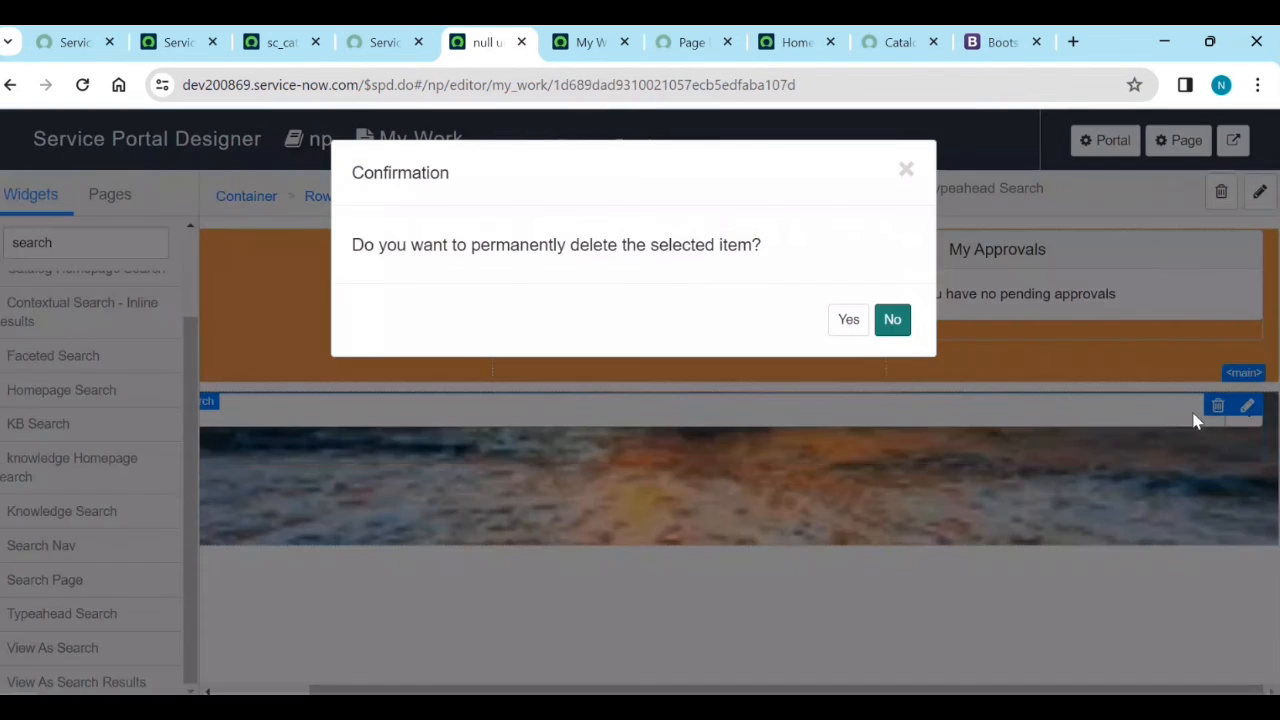
pyautogui.click(847, 321)
pyautogui.scroll(3, 109, 357)
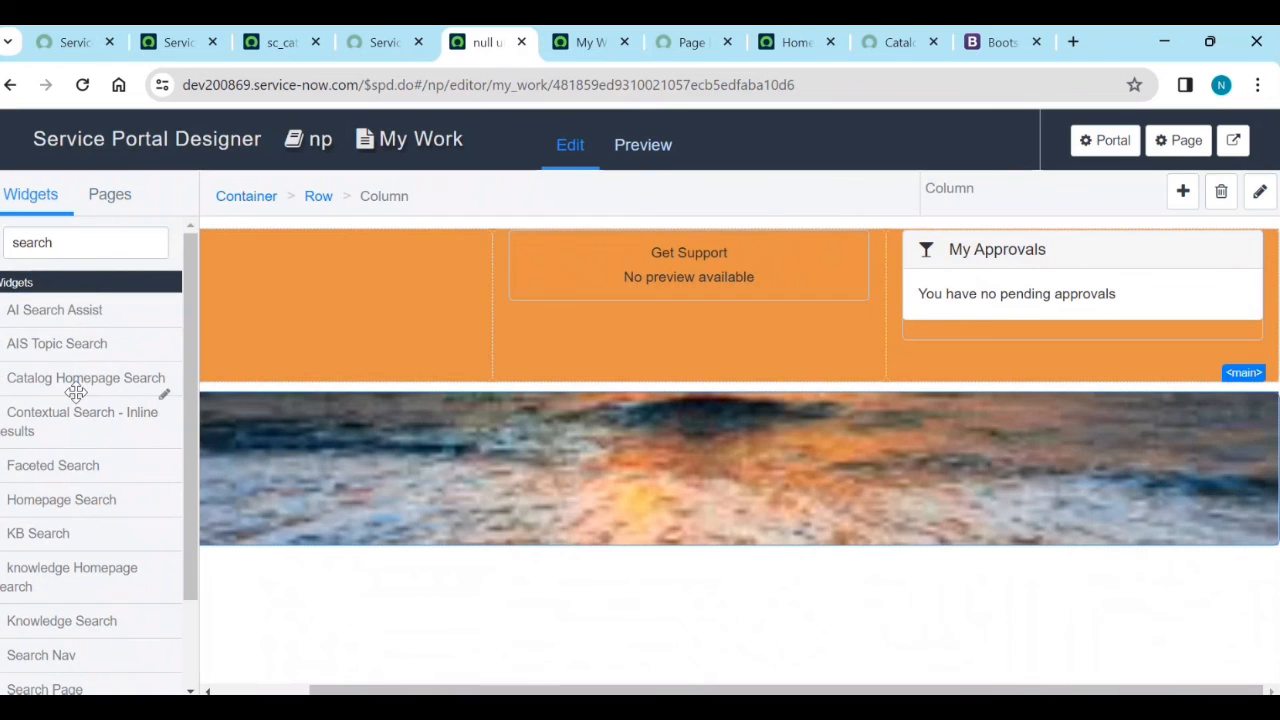
# Step: Clear the widget filter and add a six-column row of width-2 columns to the background image container
pyautogui.doubleClick(82, 251)
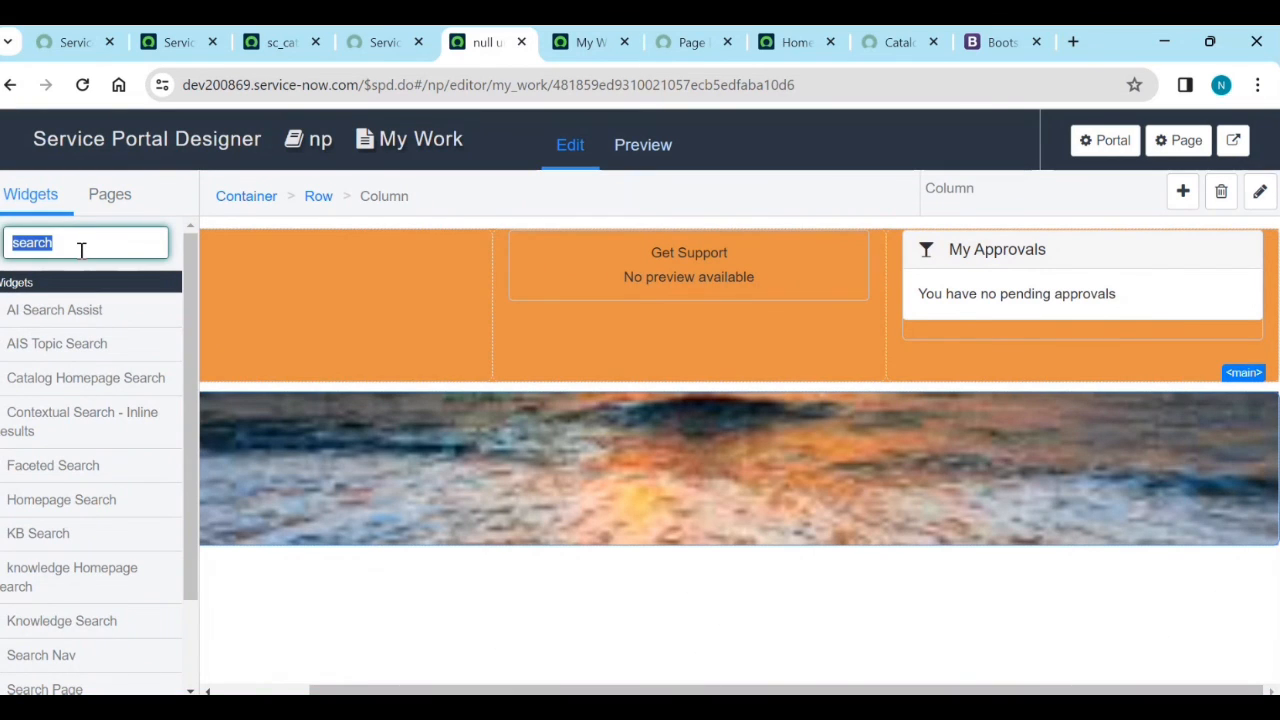
pyautogui.press('BackSpace')
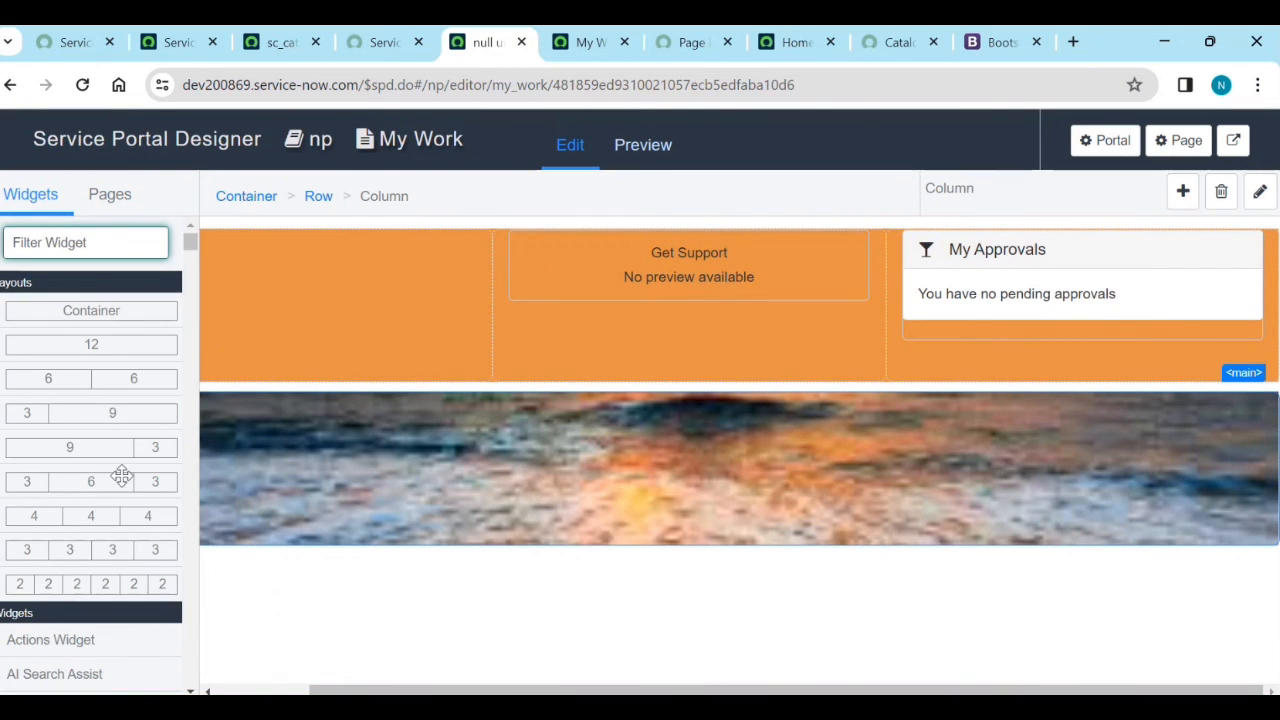
pyautogui.moveTo(105, 585); pyautogui.dragTo(431, 500)
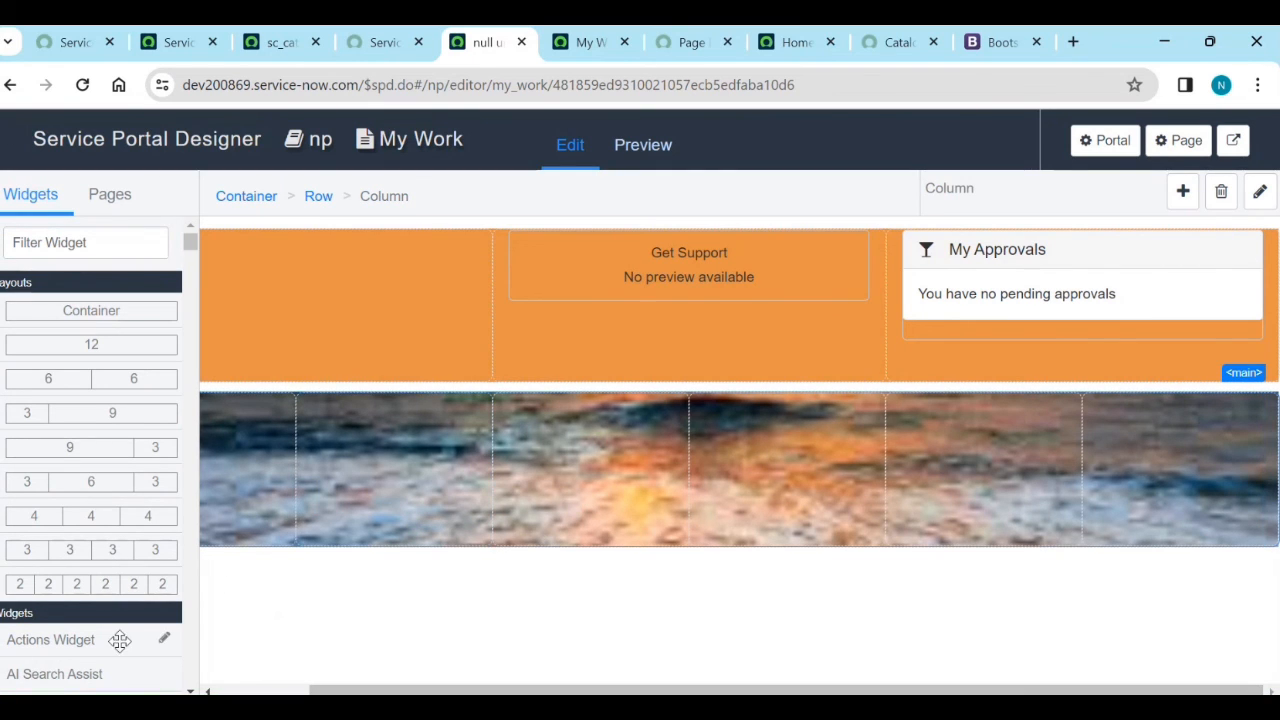
# Step: Filter the widgets by "searc" and add the Typeahead Search widget to the last of the image container's six columns
pyautogui.scroll(-5, 62, 628)
pyautogui.scroll(-10, 62, 625)
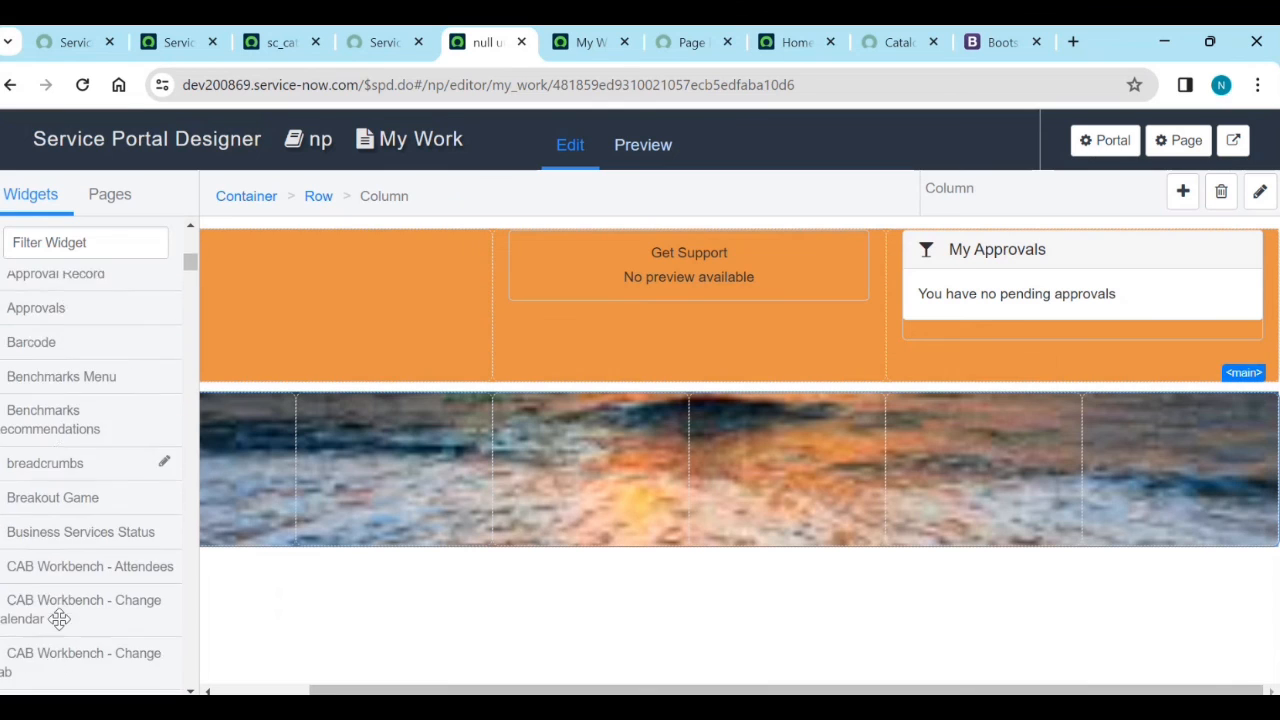
pyautogui.click(83, 240)
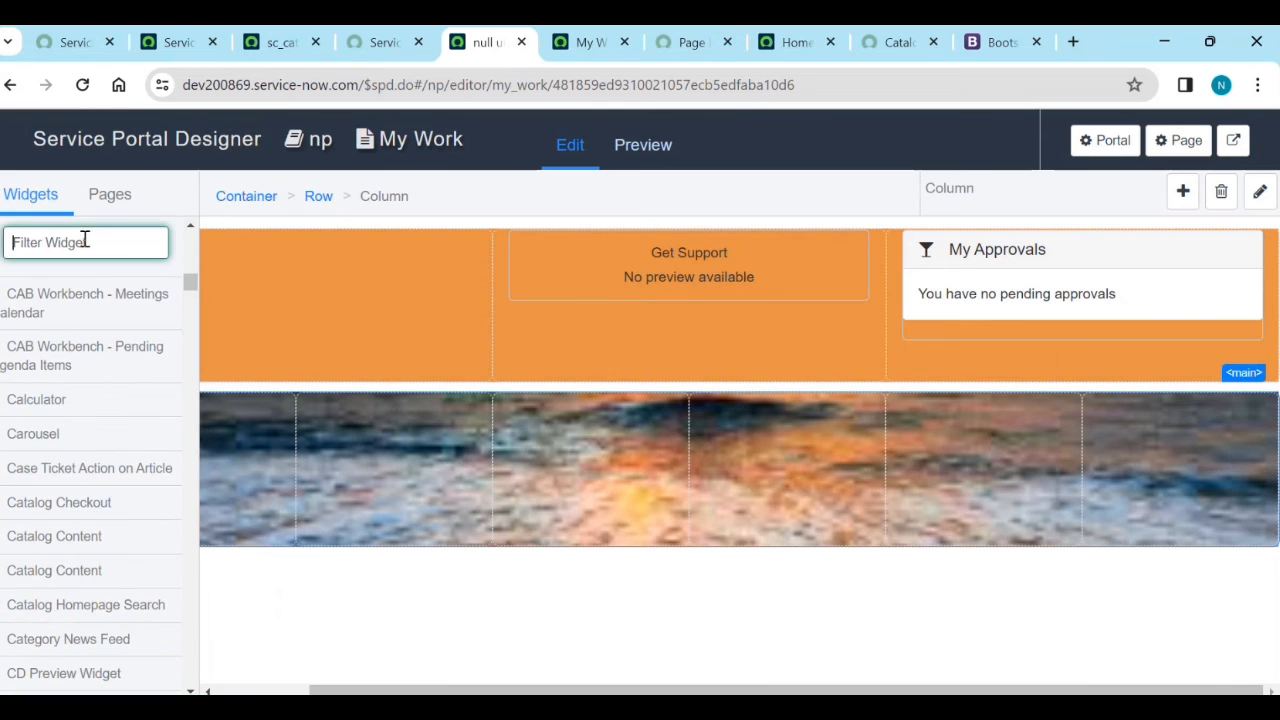
pyautogui.write('searc')
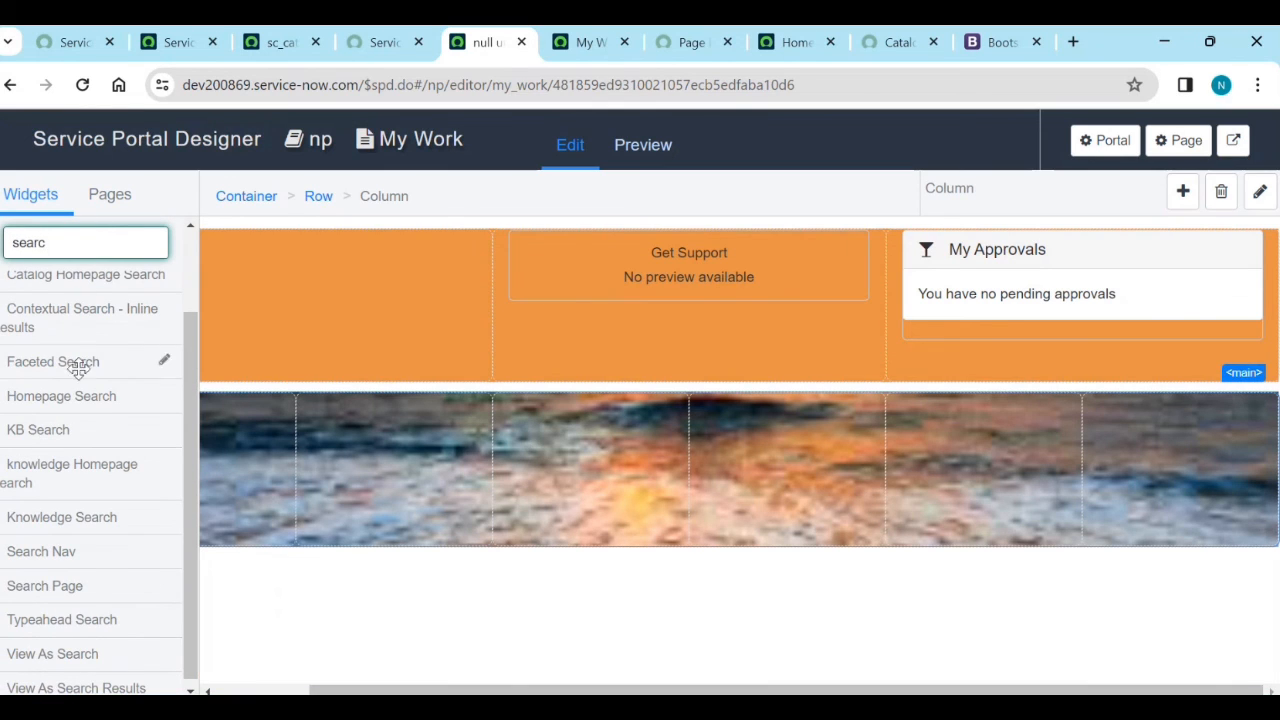
pyautogui.click(66, 588)
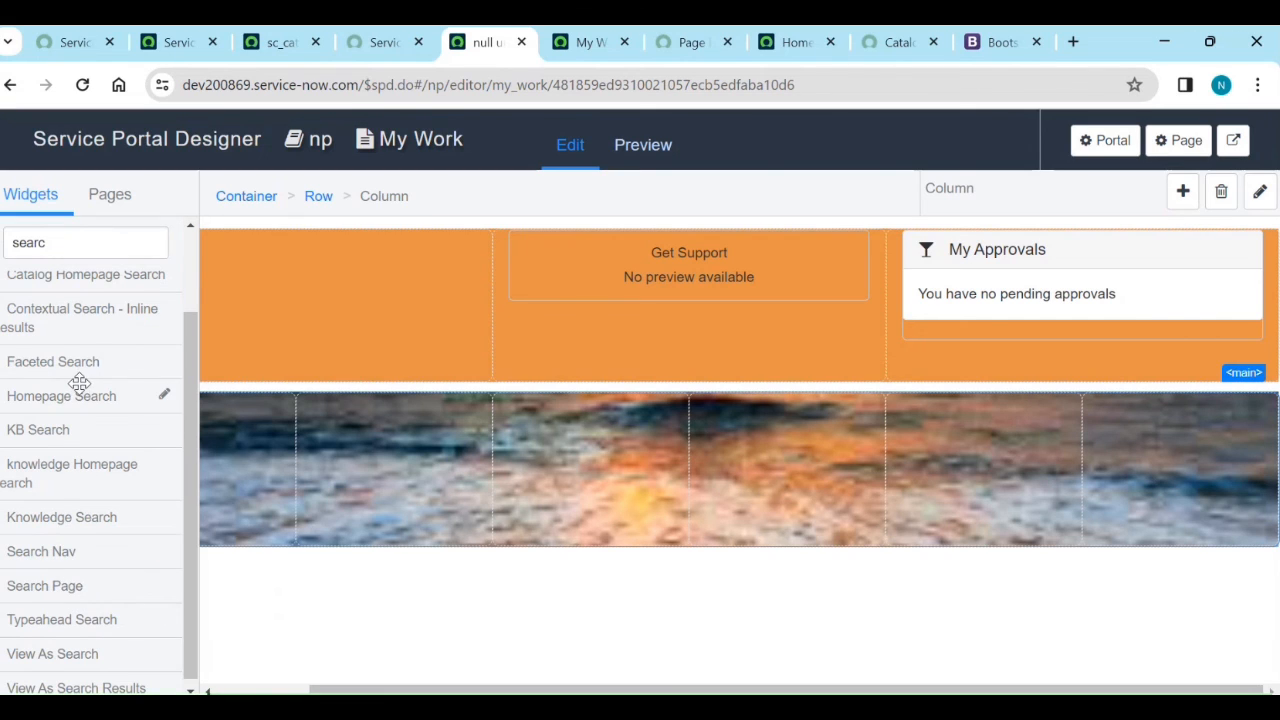
pyautogui.scroll(-1, 83, 540)
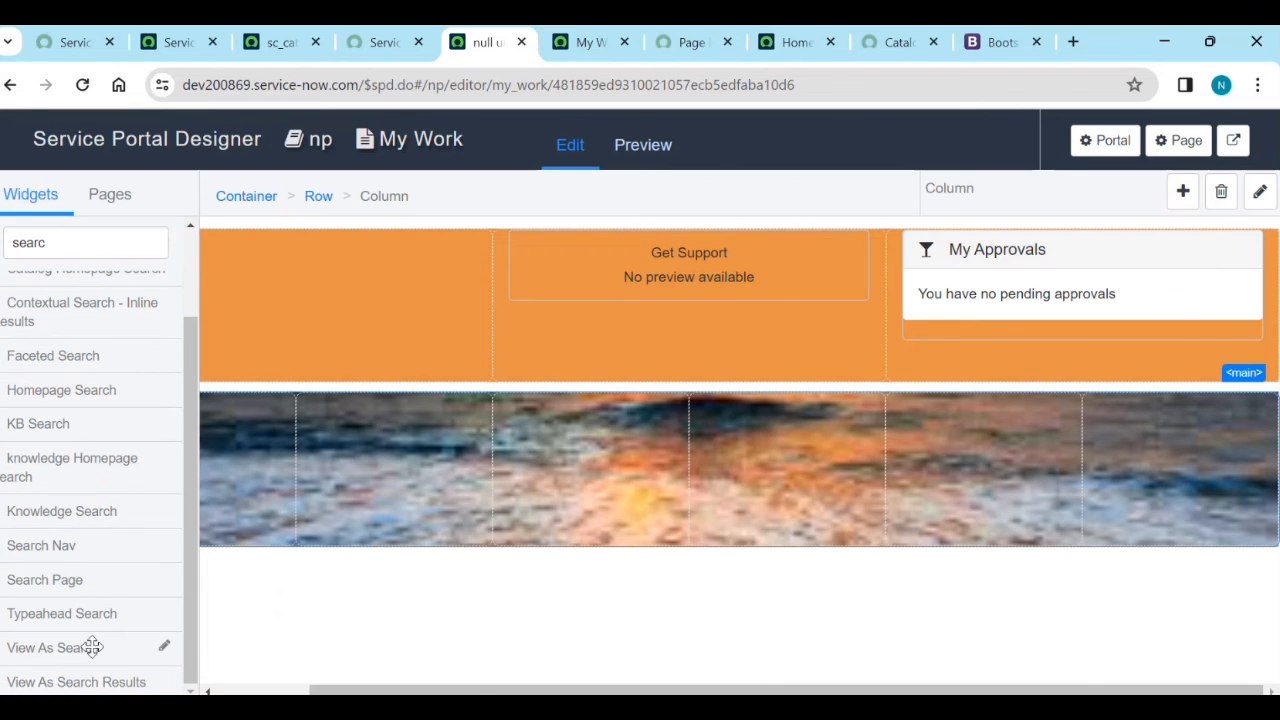
pyautogui.moveTo(85, 617); pyautogui.dragTo(1170, 465)
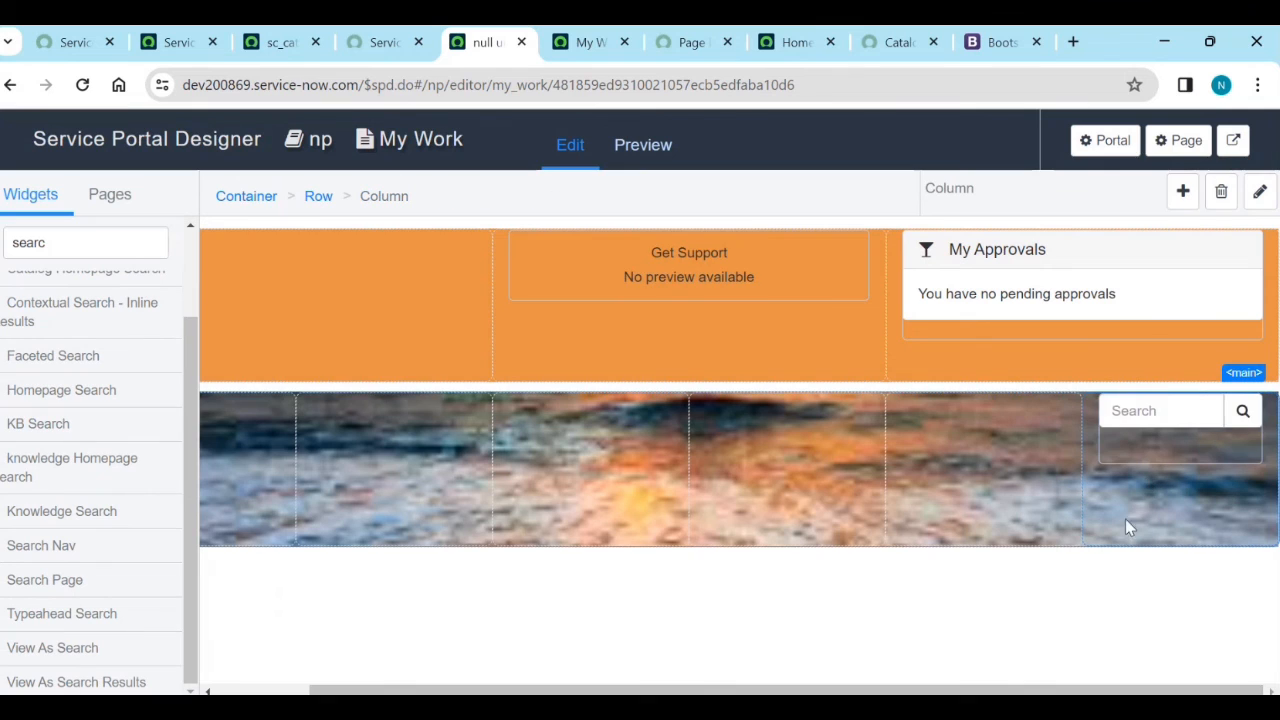
# Step: Reload the live My Work page to check the search widget's placement and return to the page designer
pyautogui.click(585, 42)
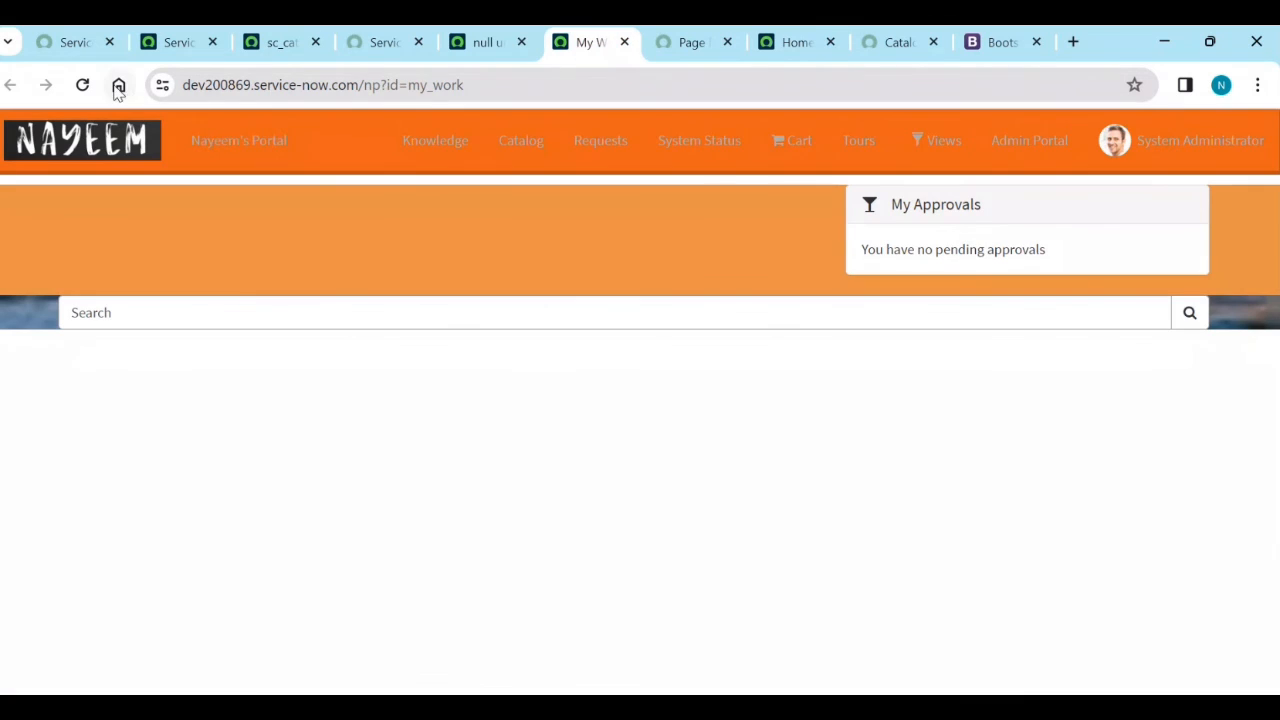
pyautogui.click(84, 85)
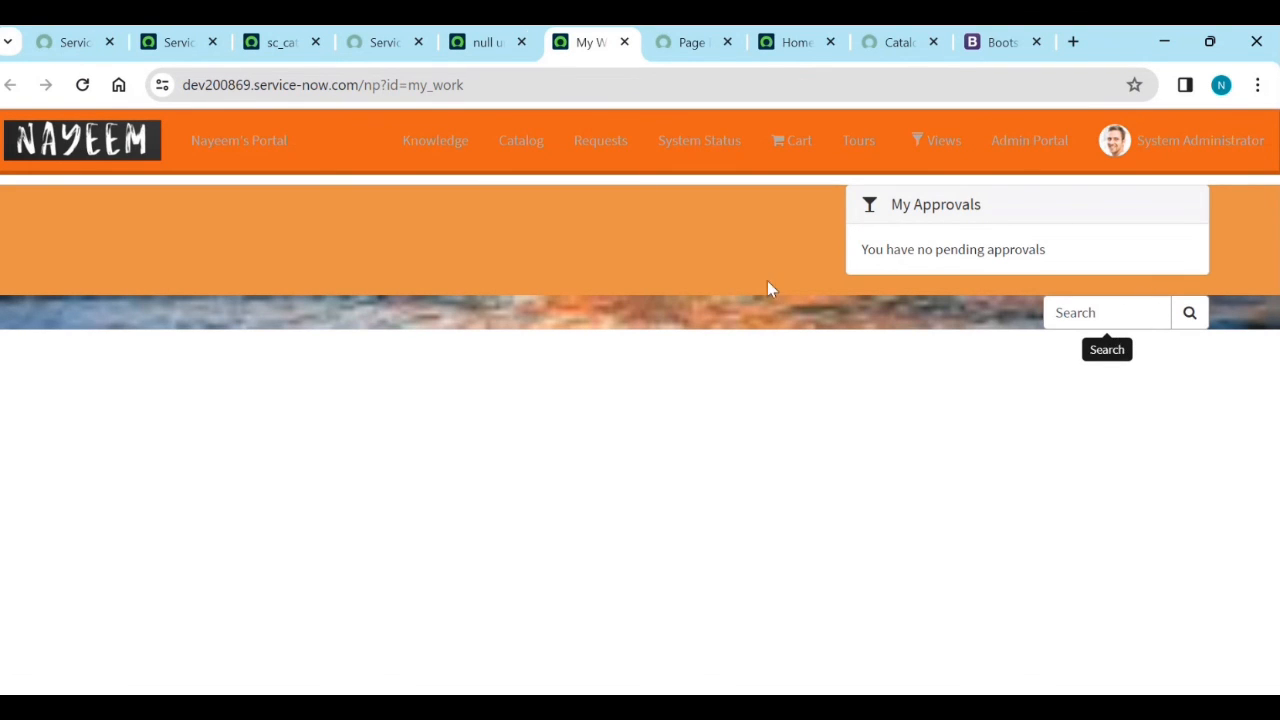
pyautogui.click(463, 32)
pyautogui.click(385, 42)
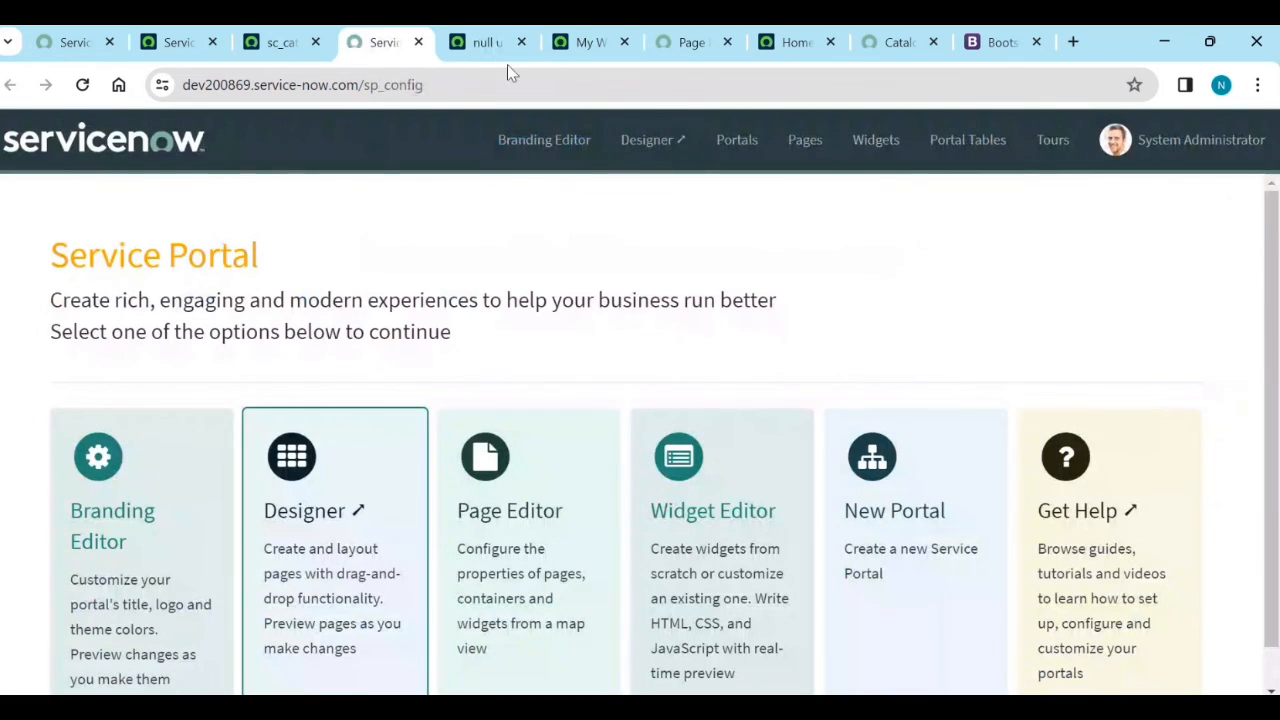
pyautogui.click(475, 46)
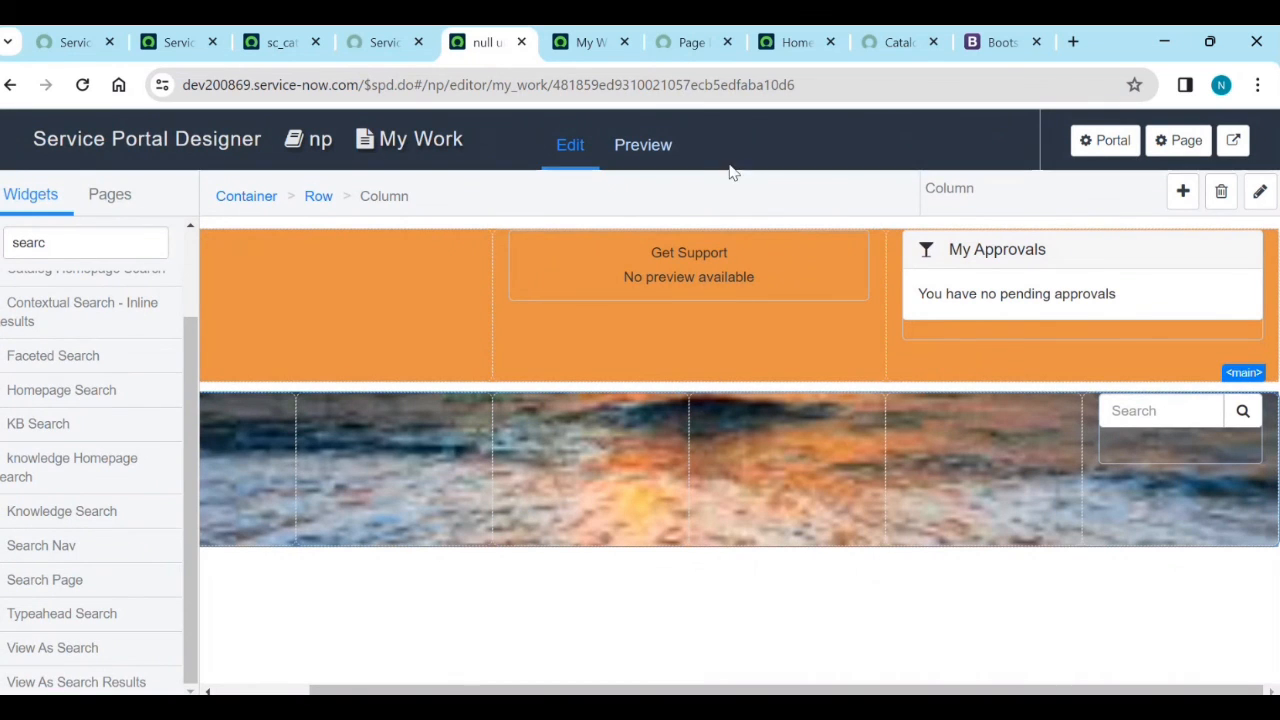
# Step: Preview the My Work page in desktop, mobile and tablet layouts, expanding and collapsing the navigation menu in the tablet layout
pyautogui.click(652, 156)
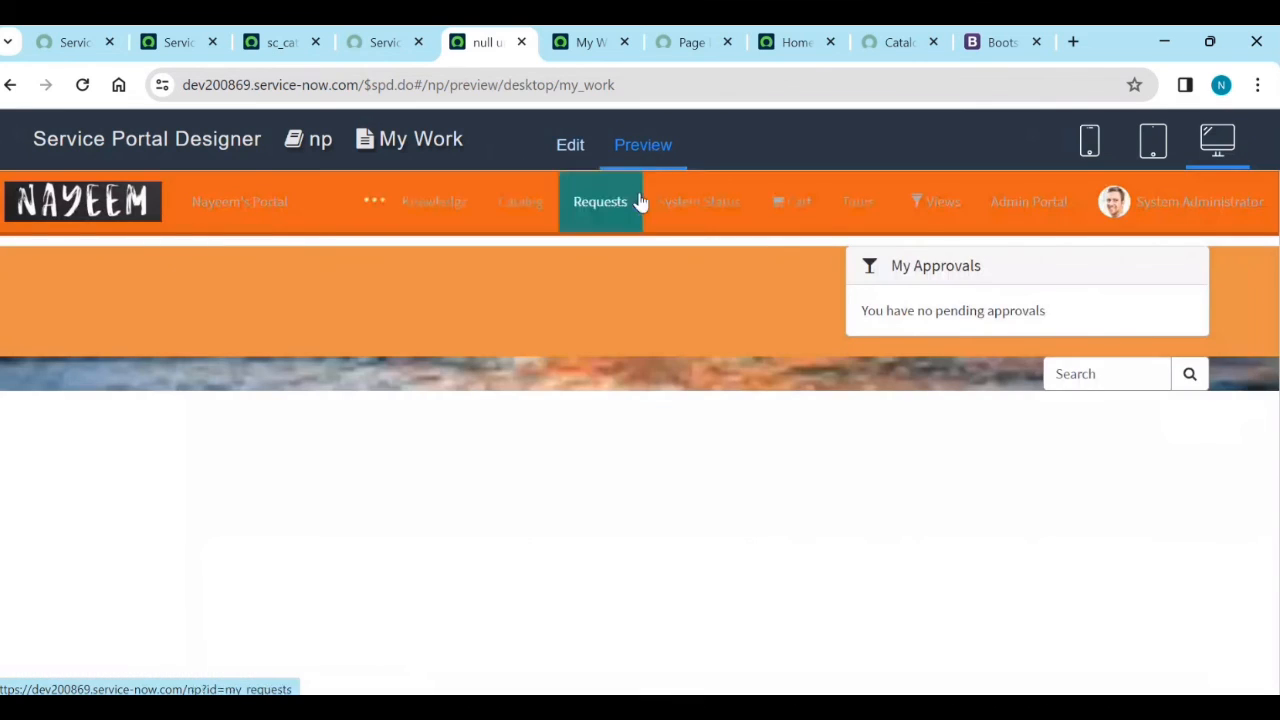
pyautogui.click(1089, 150)
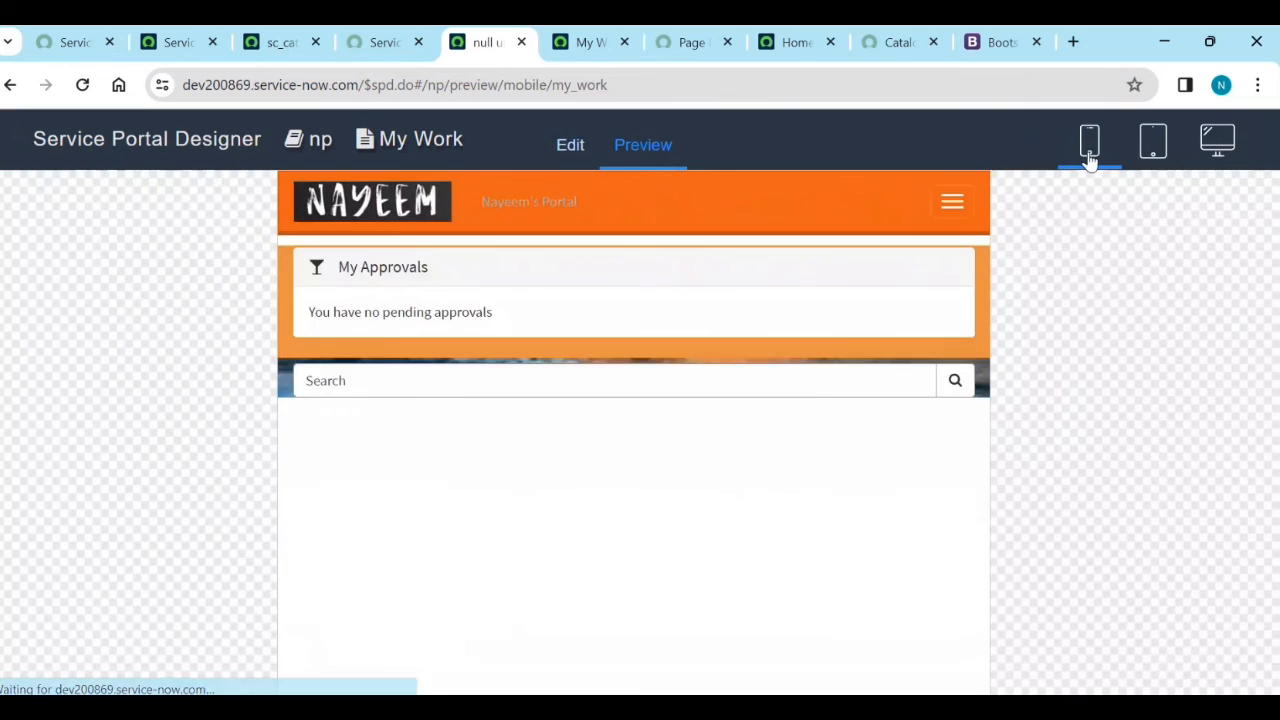
pyautogui.click(1148, 156)
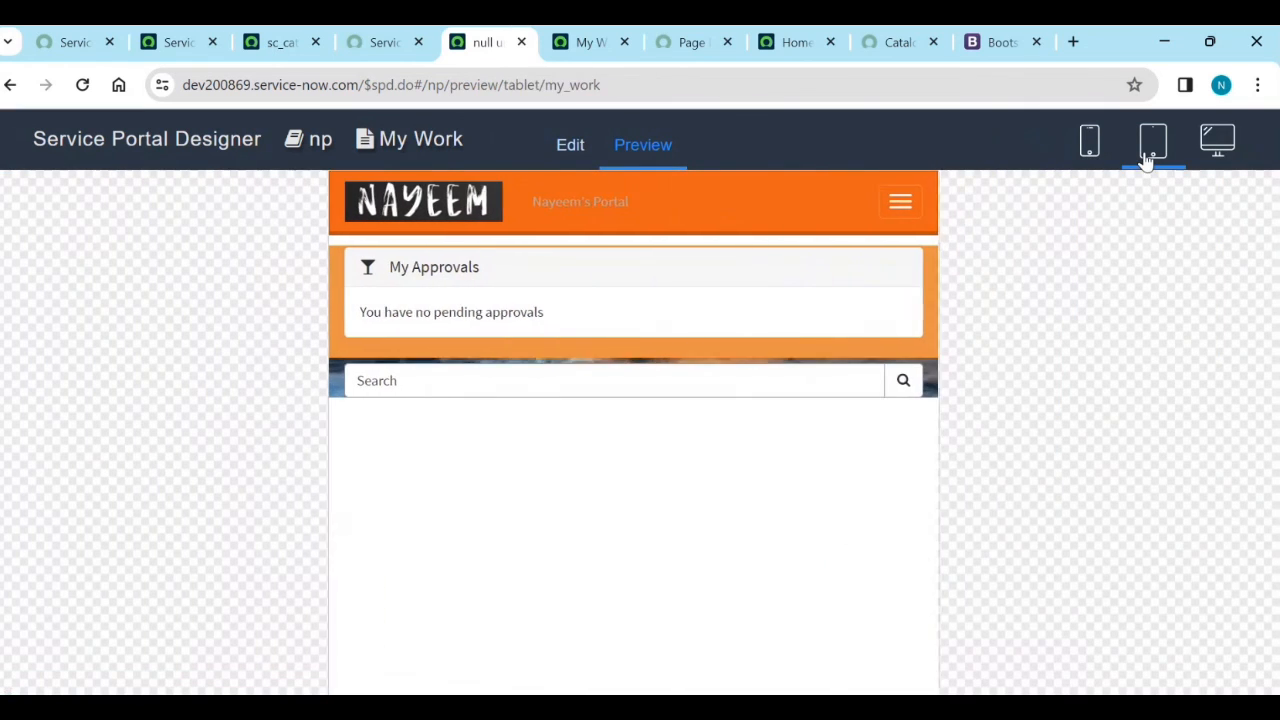
pyautogui.click(988, 207)
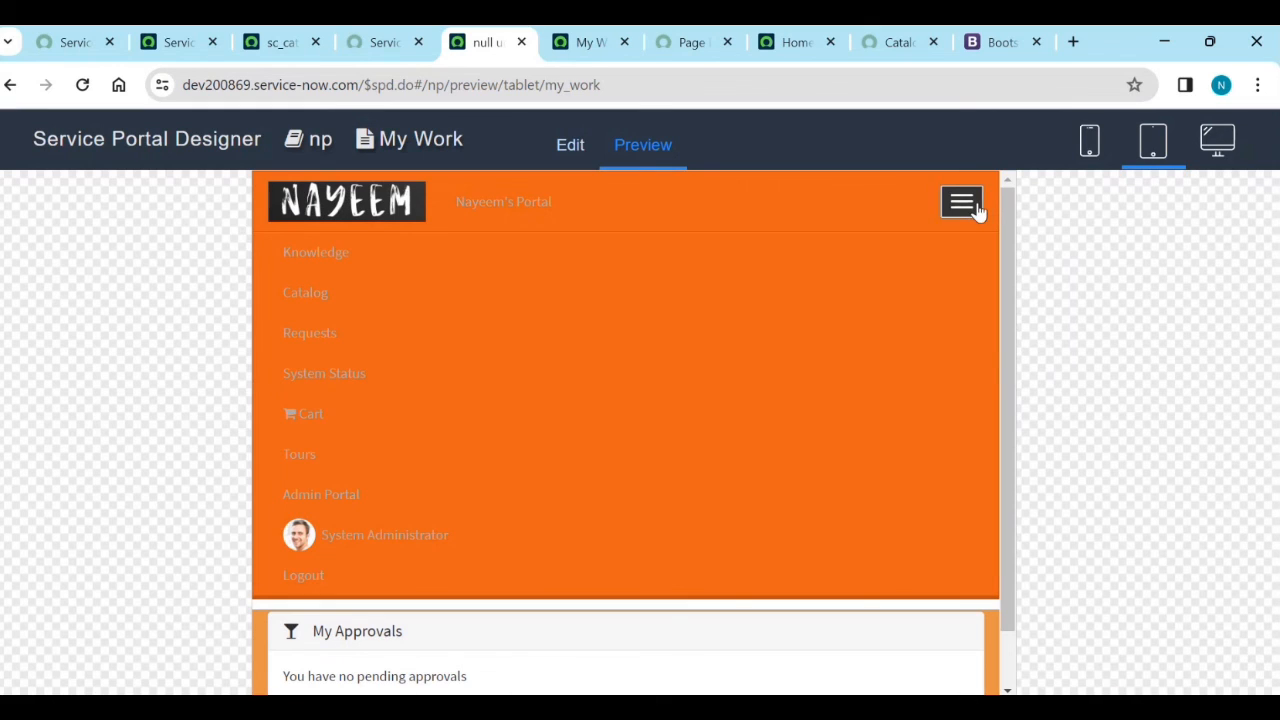
pyautogui.click(976, 208)
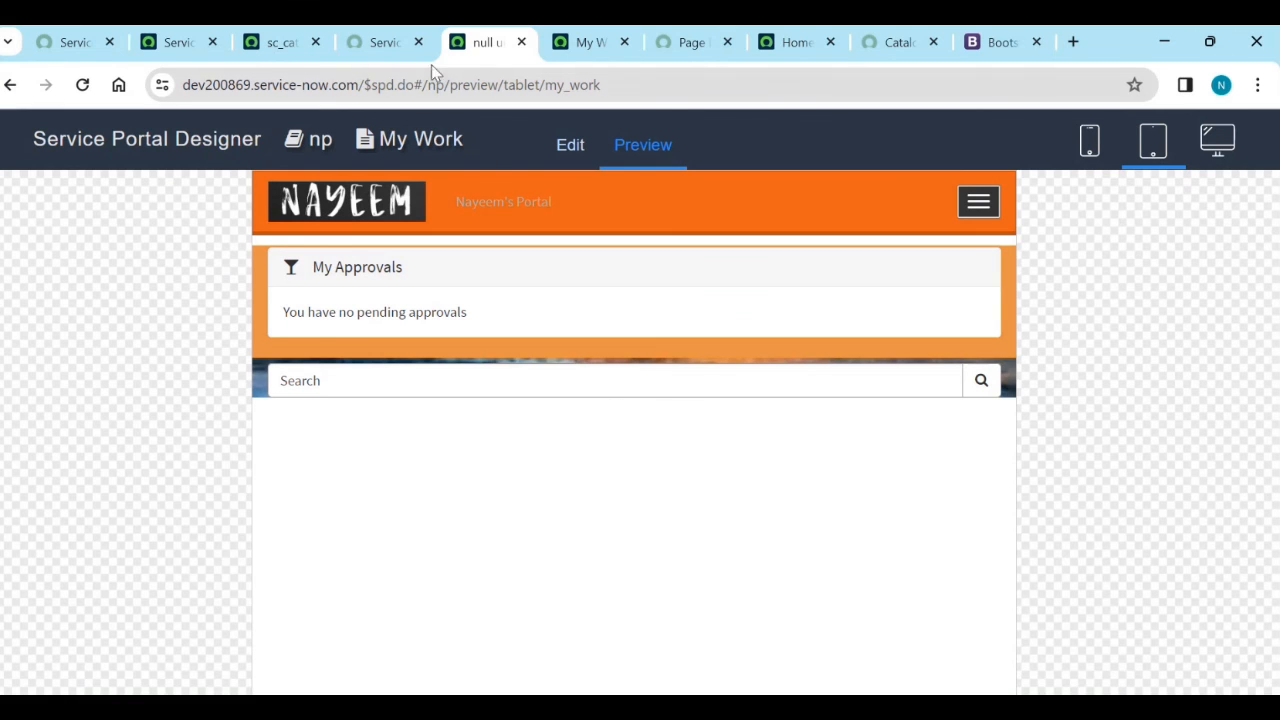
# Step: Go to the instance's list of service portals and open the record of the portal with URL suffix np
pyautogui.click(384, 42)
pyautogui.click(262, 46)
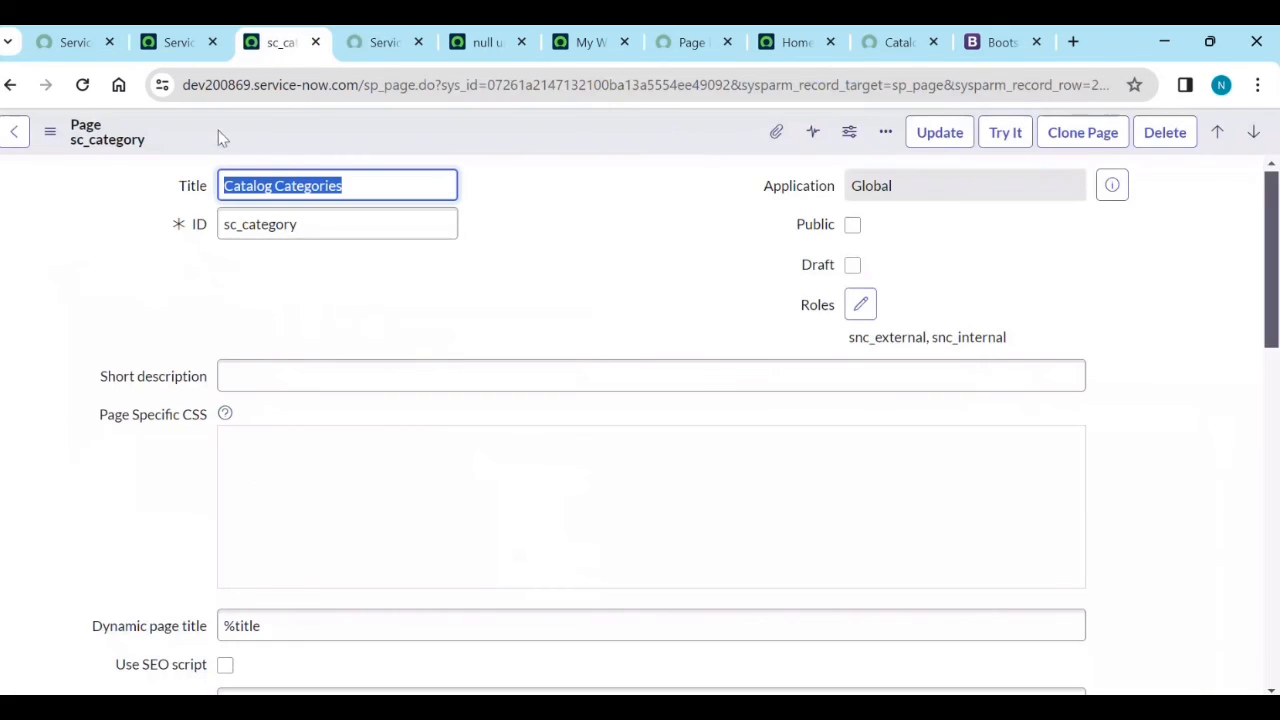
pyautogui.click(178, 42)
pyautogui.click(272, 137)
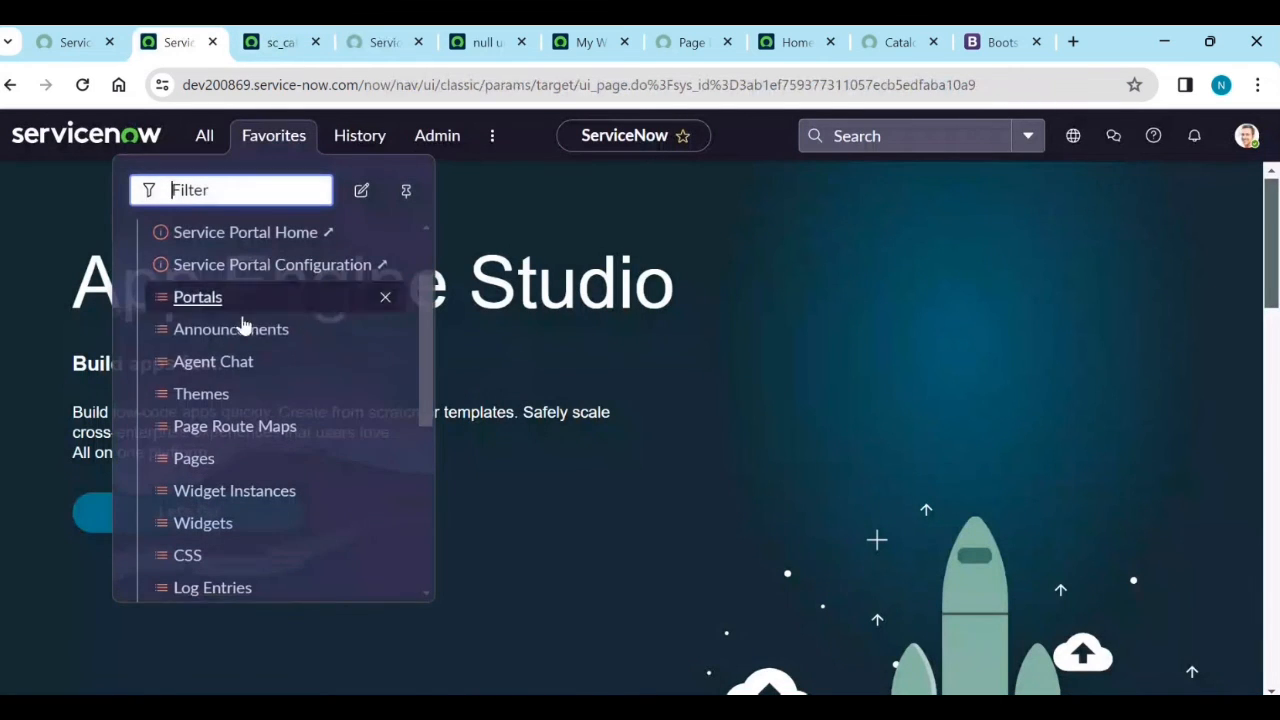
pyautogui.scroll(-2, 206, 505)
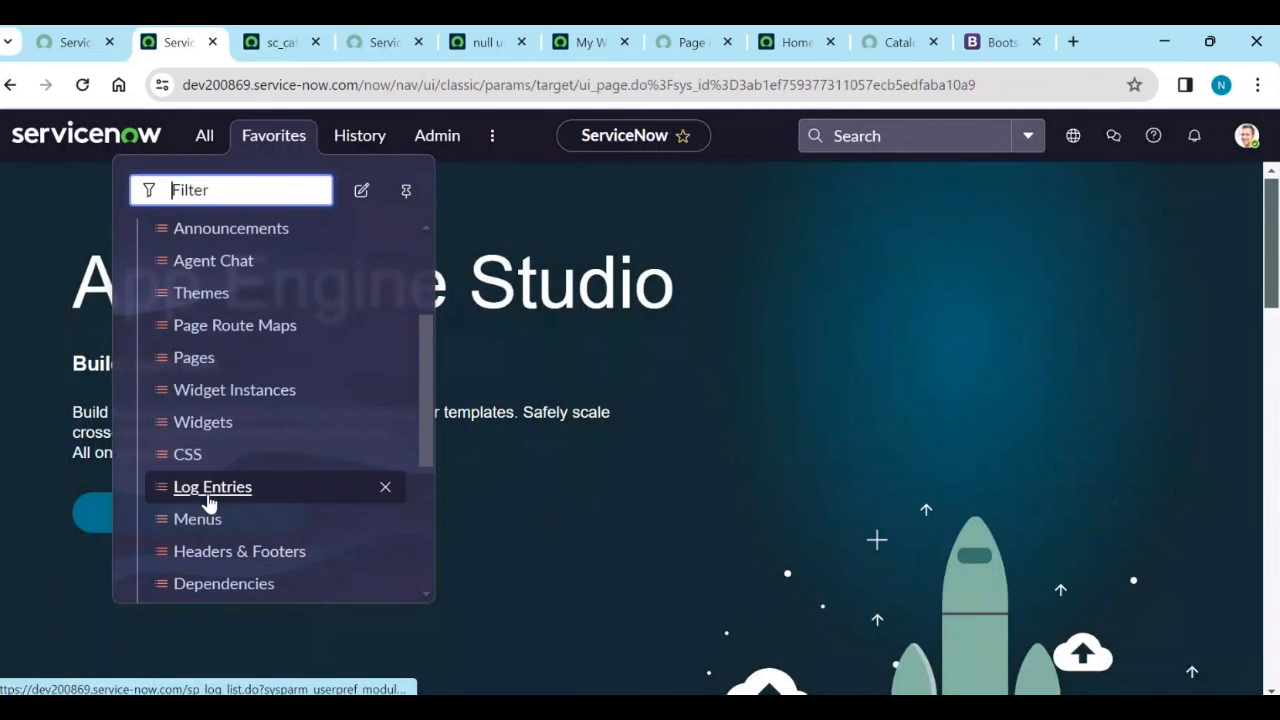
pyautogui.scroll(3, 180, 345)
pyautogui.click(180, 330)
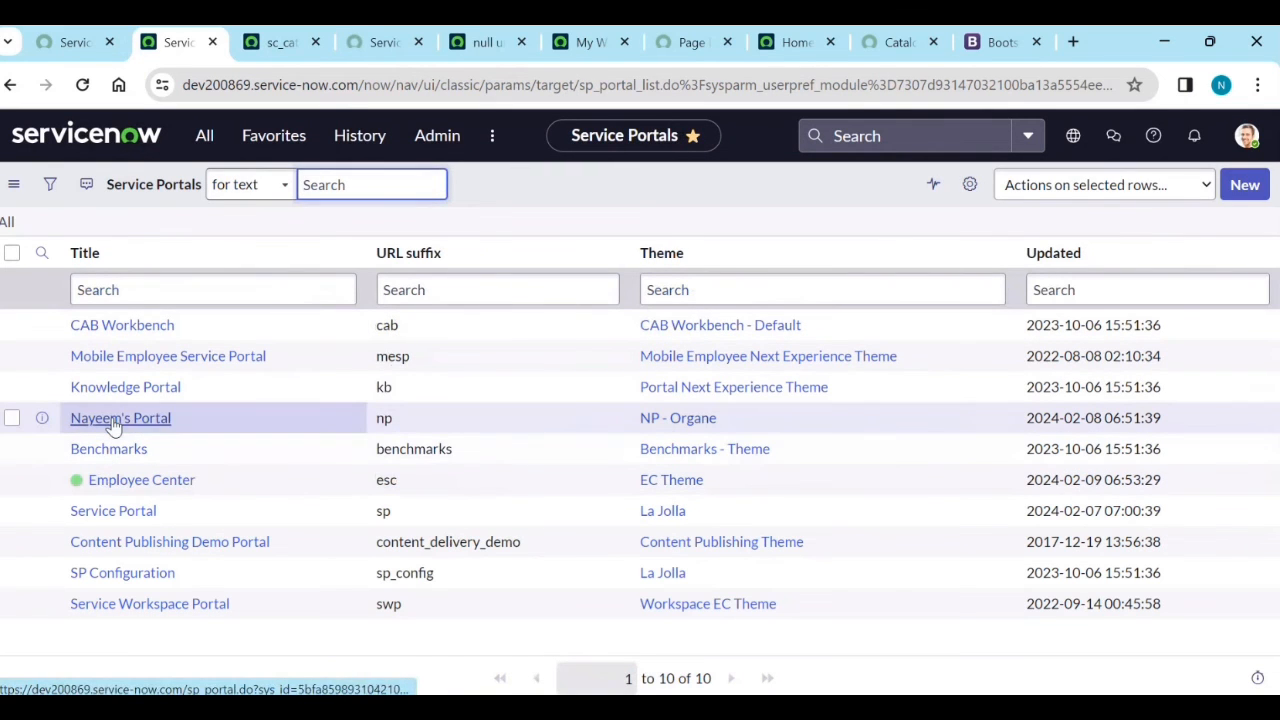
pyautogui.click(690, 415)
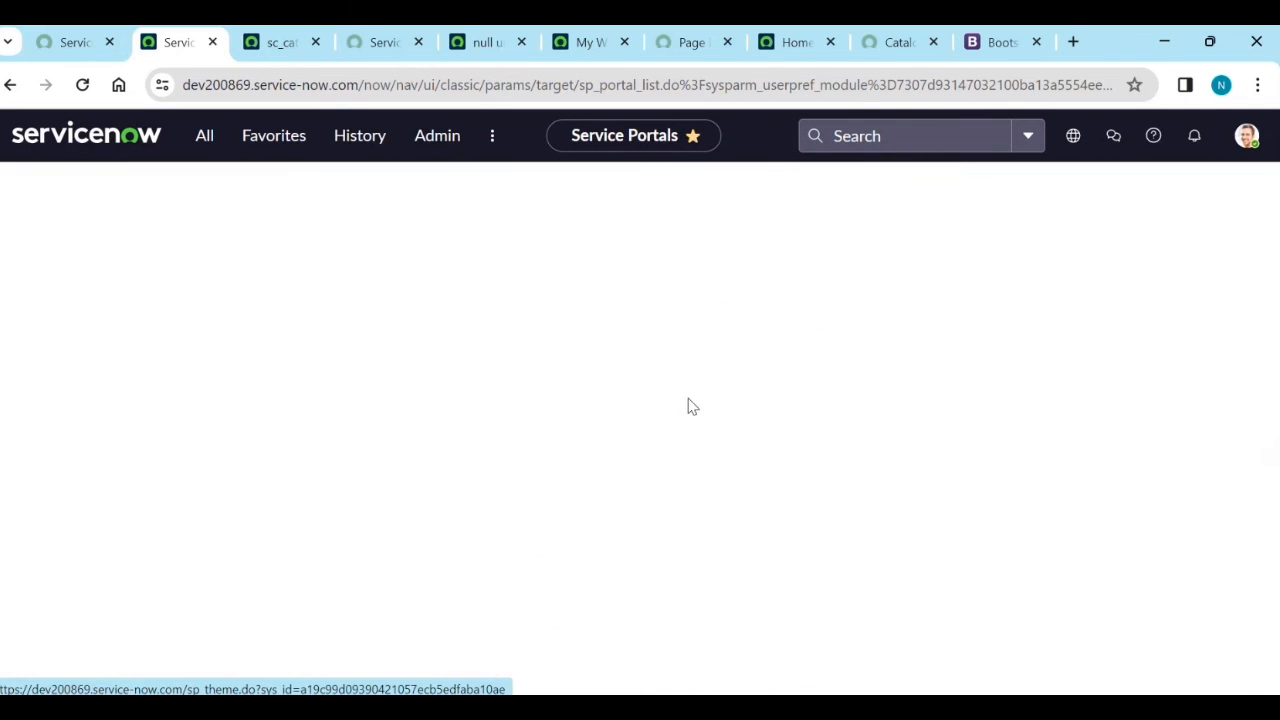
# Step: Set the portal's KB home page to my_work and save the record
pyautogui.click(277, 312)
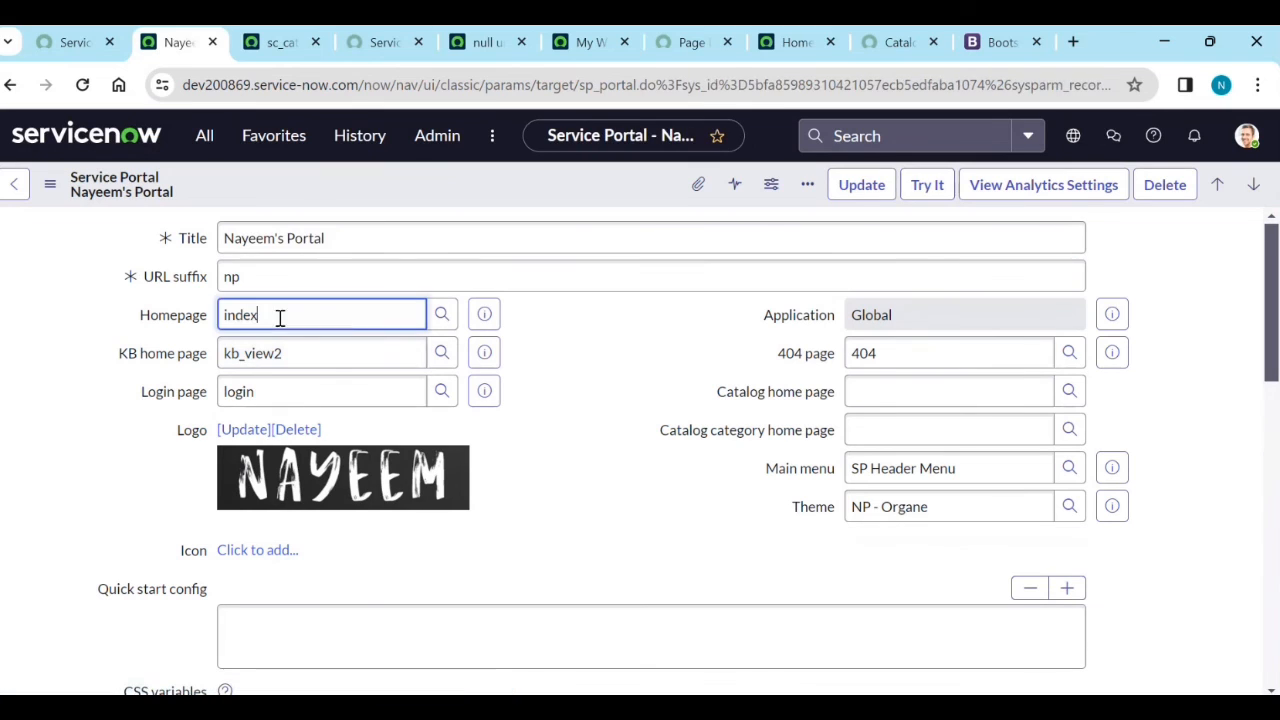
pyautogui.click(317, 356)
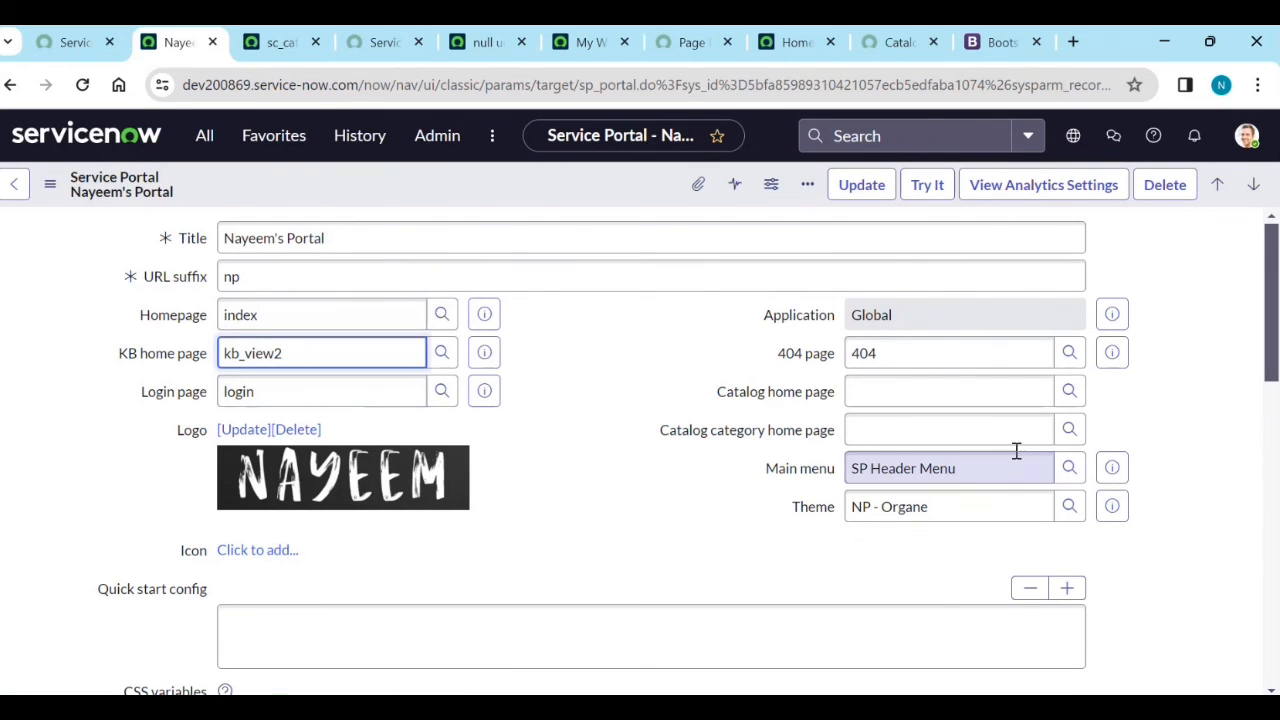
pyautogui.doubleClick(287, 362)
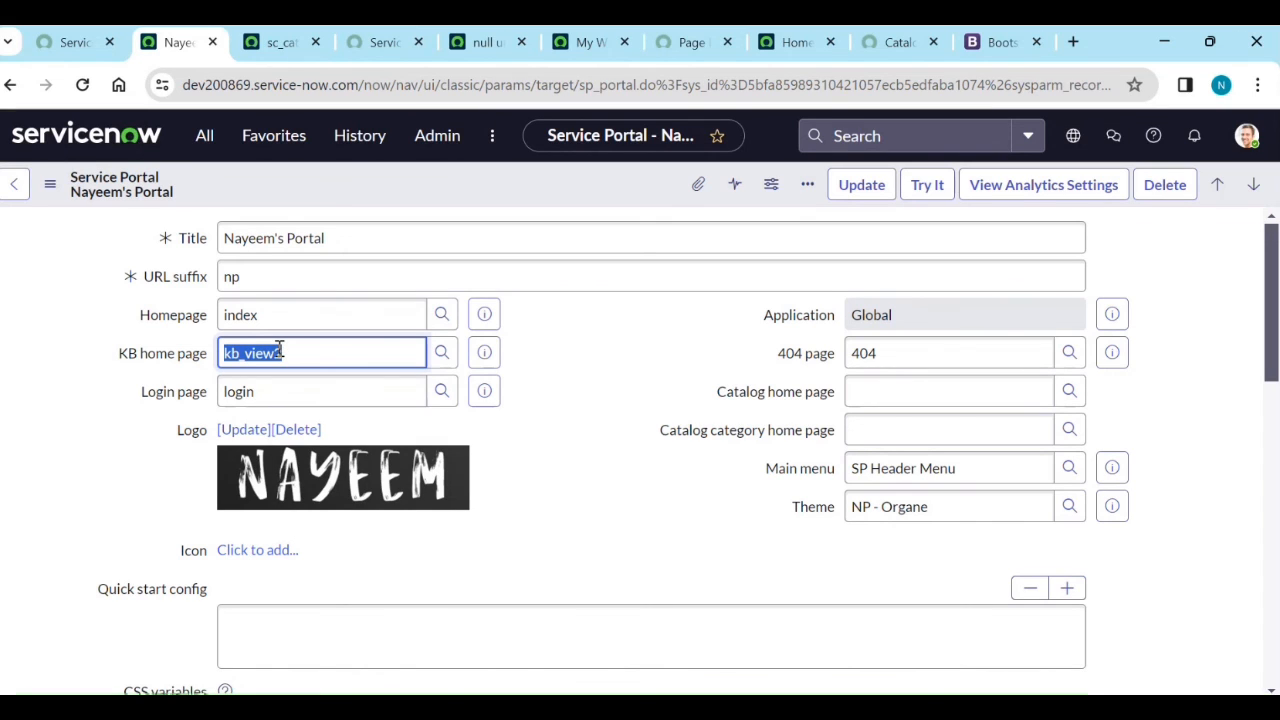
pyautogui.write('my')
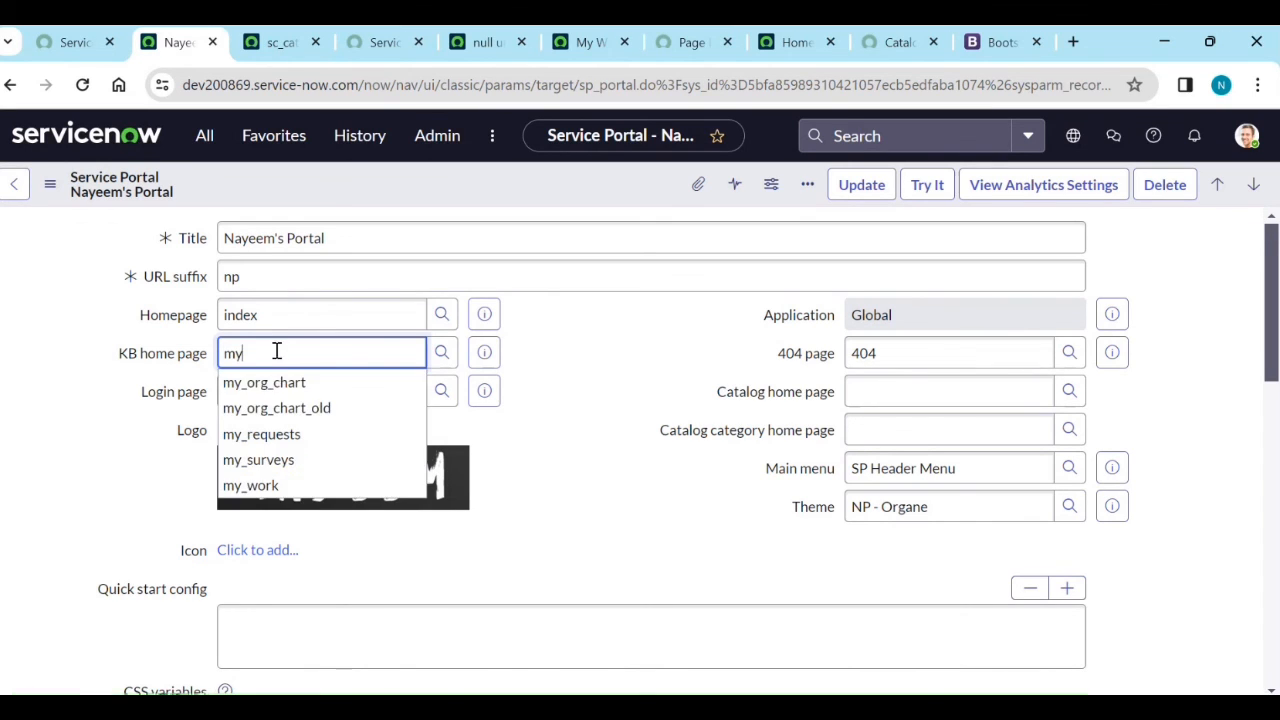
pyautogui.click(280, 488)
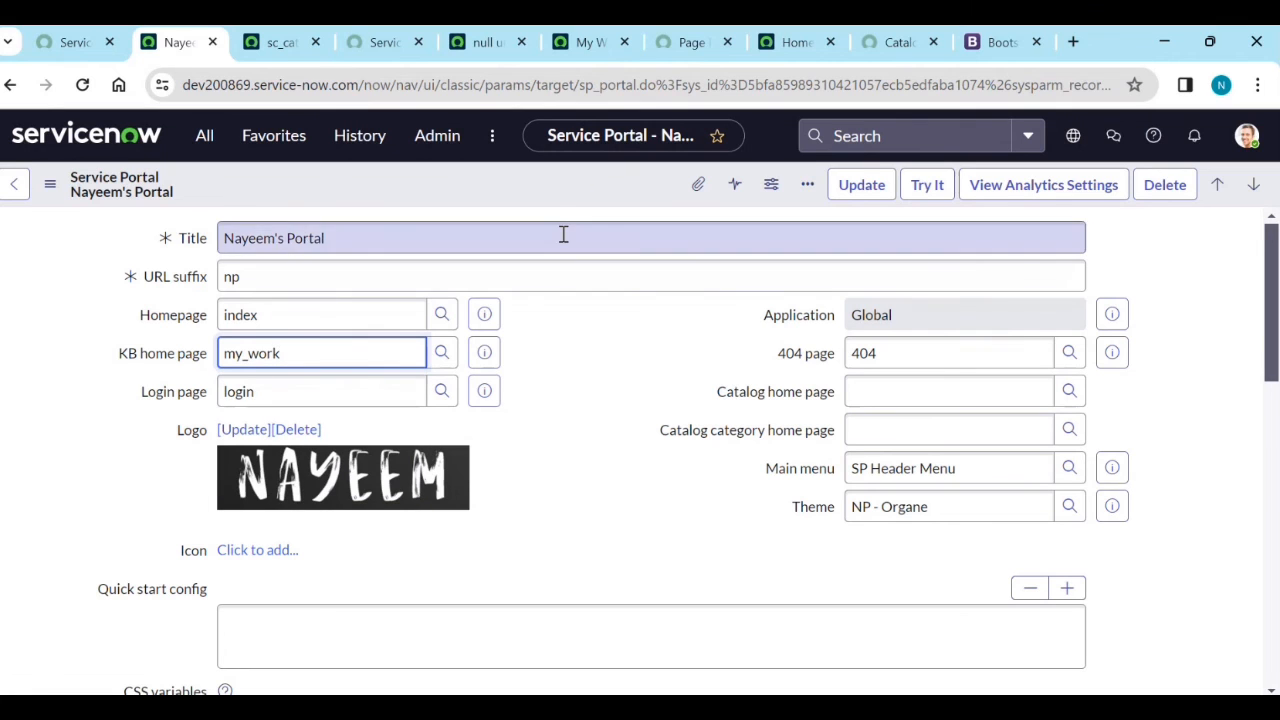
pyautogui.rightClick(540, 187)
pyautogui.click(548, 197)
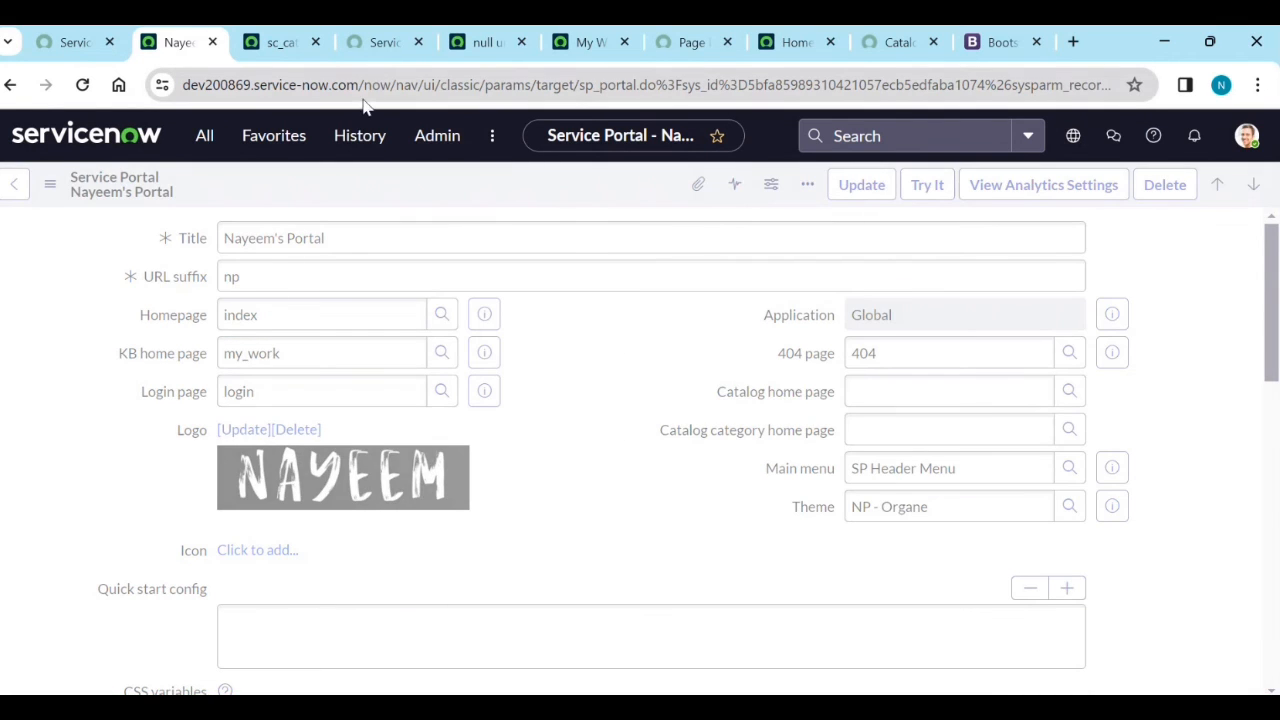
# Step: Open the live portal's home page and follow its Knowledge link to check the new KB home page
pyautogui.click(374, 43)
pyautogui.click(480, 41)
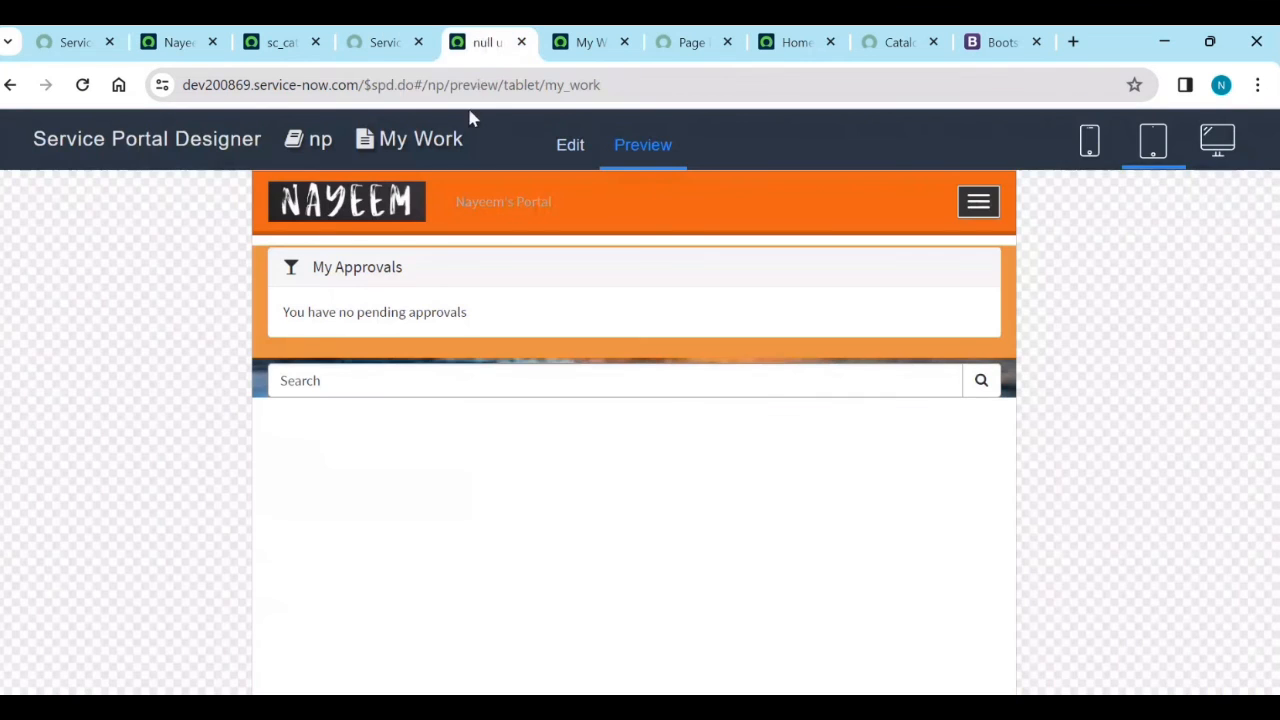
pyautogui.click(588, 42)
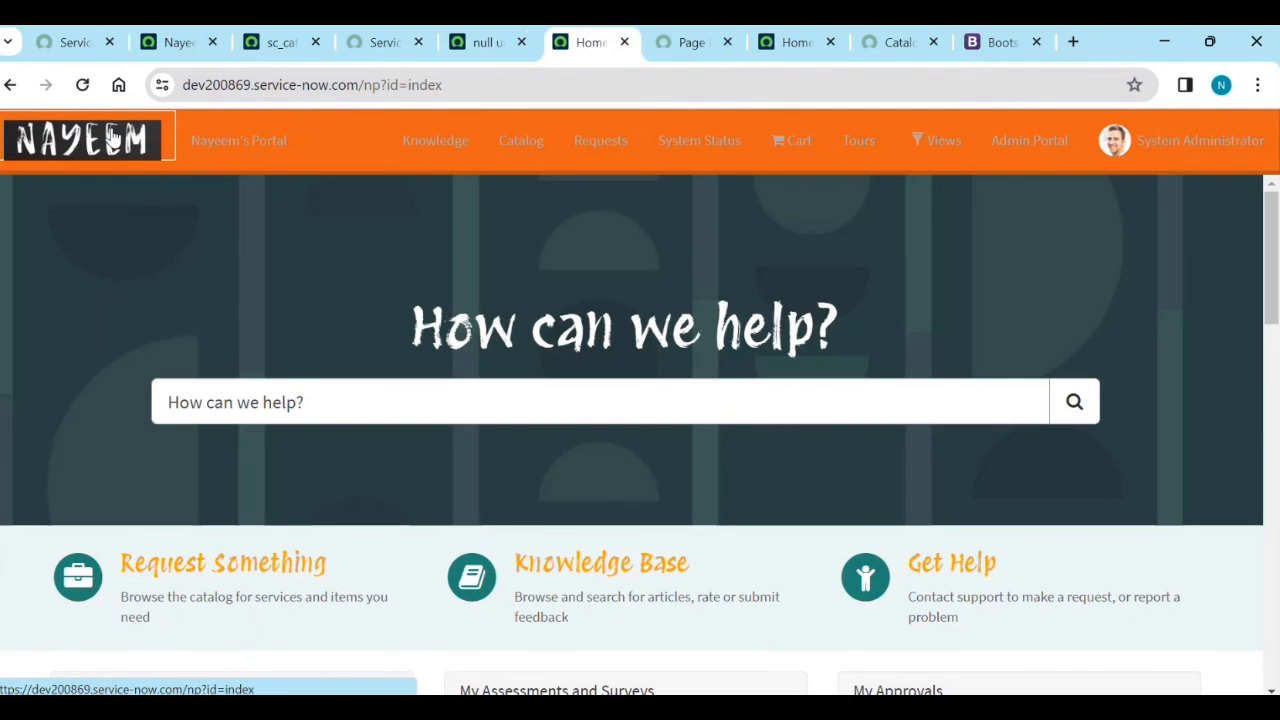
pyautogui.click(450, 145)
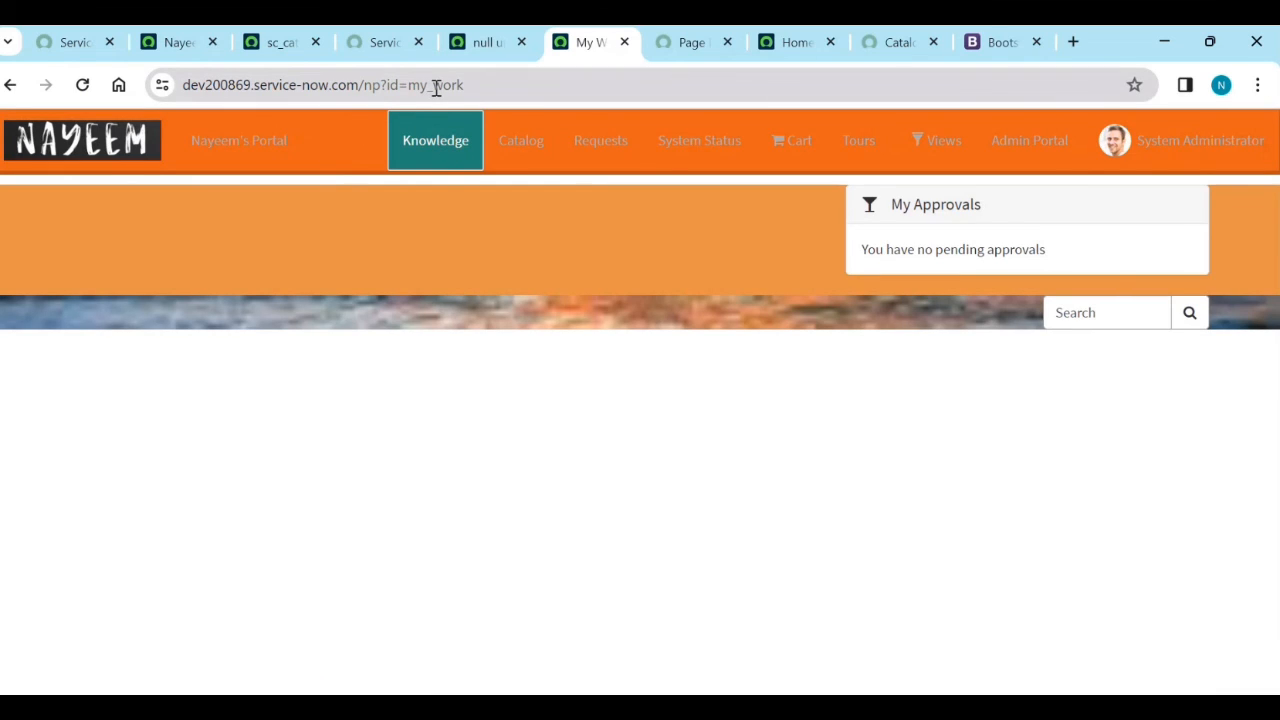
# Step: Return to the np portal record and examine its related lists, starting with Search Sources
pyautogui.click(284, 46)
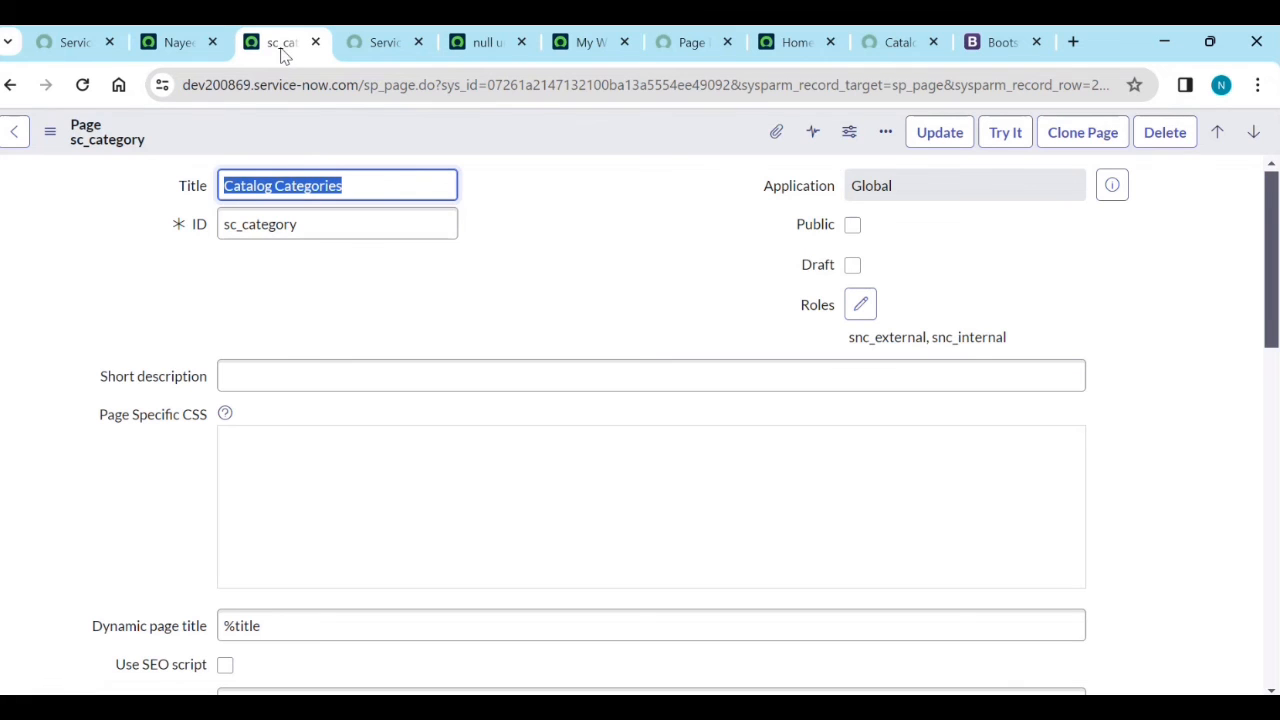
pyautogui.click(185, 42)
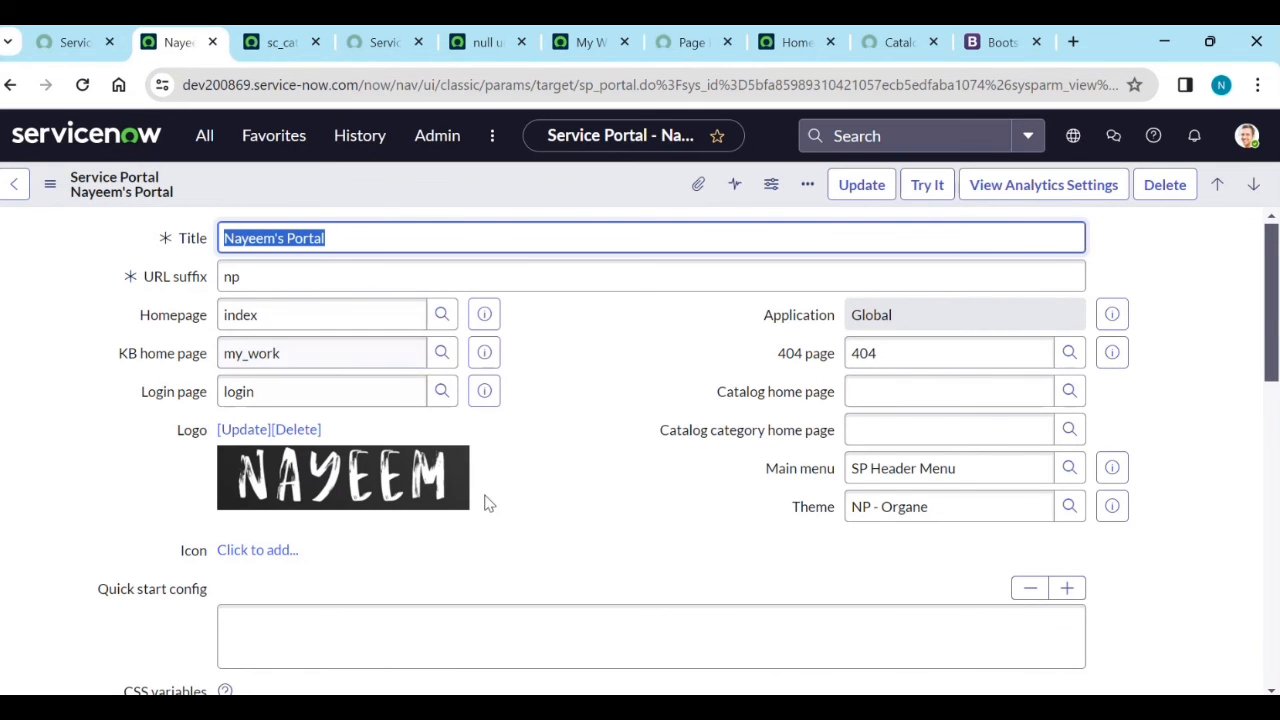
pyautogui.scroll(-10, 594, 565)
pyautogui.scroll(-1, 593, 567)
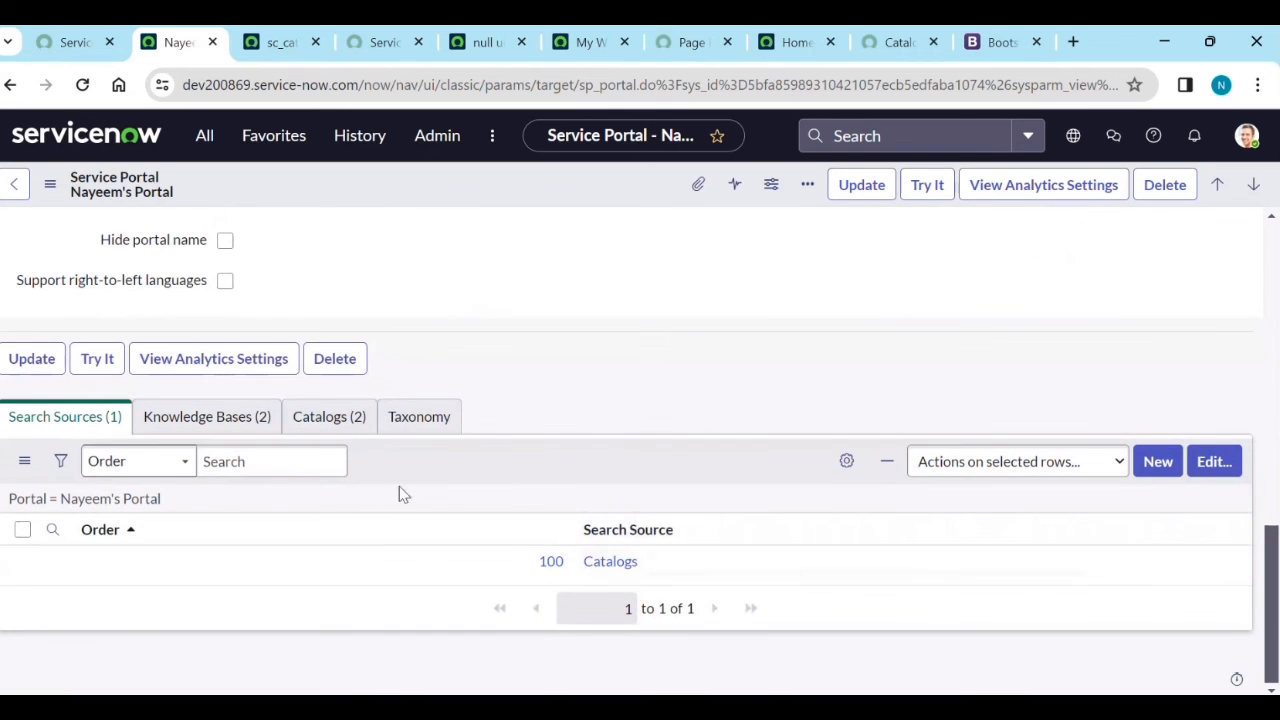
# Step: Set the np portal's KB home page to kb_view2 and save the record
pyautogui.scroll(5, 271, 457)
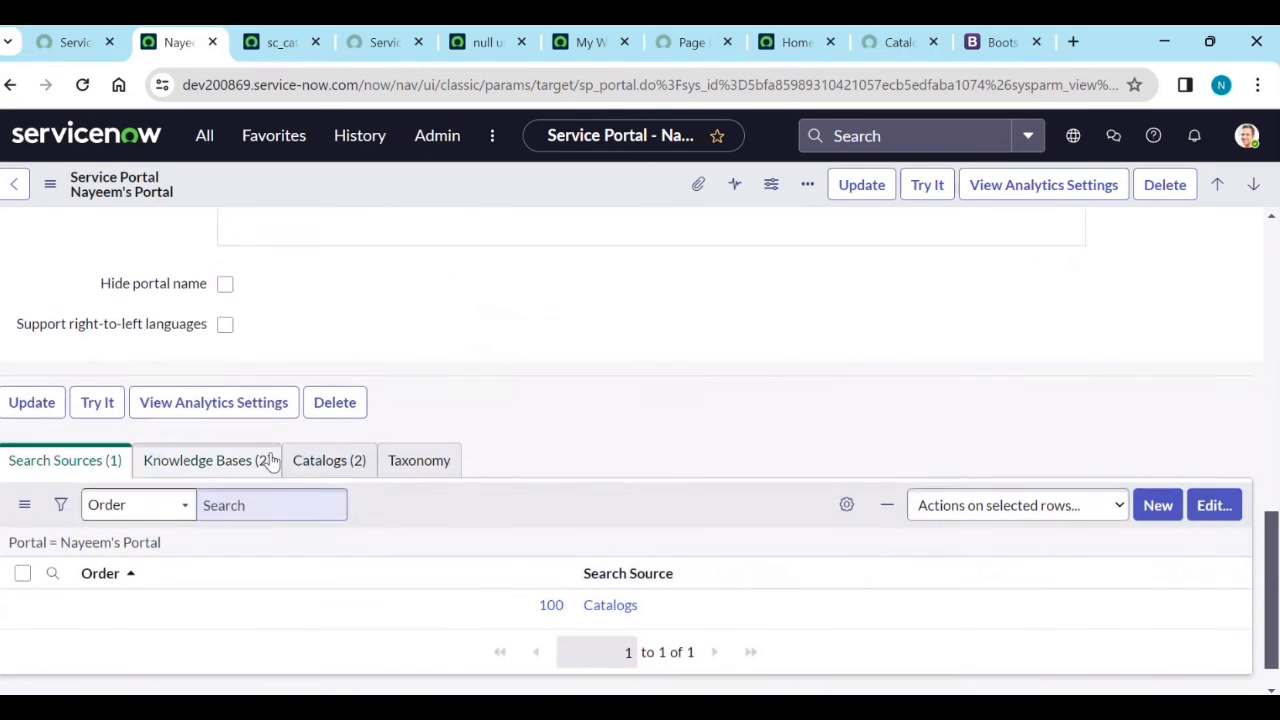
pyautogui.scroll(4, 343, 470)
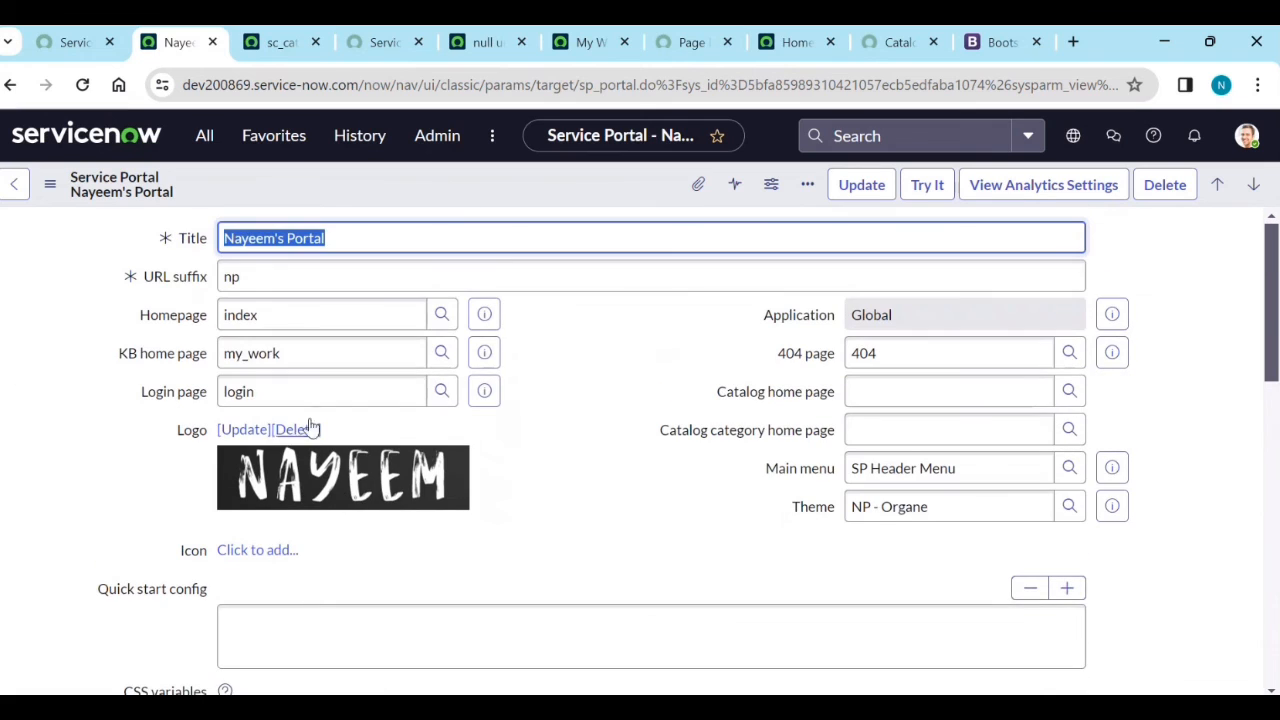
pyautogui.doubleClick(313, 354)
pyautogui.write('kb')
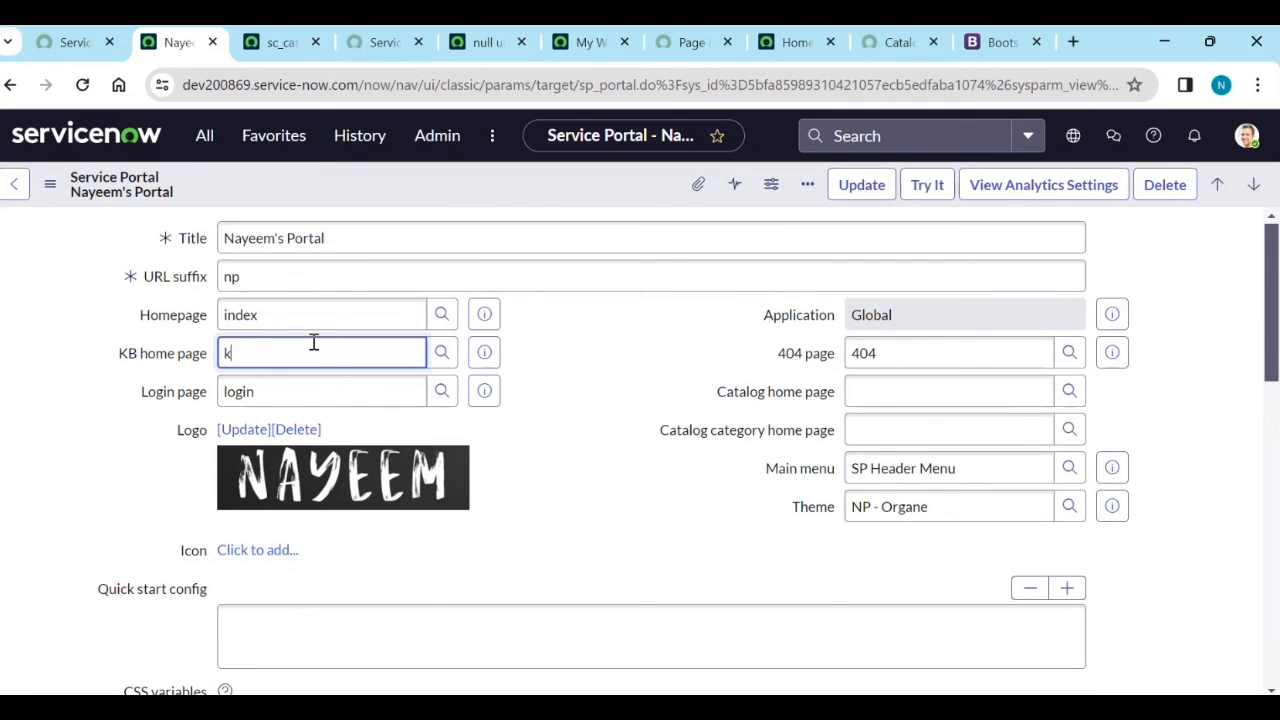
pyautogui.click(316, 394)
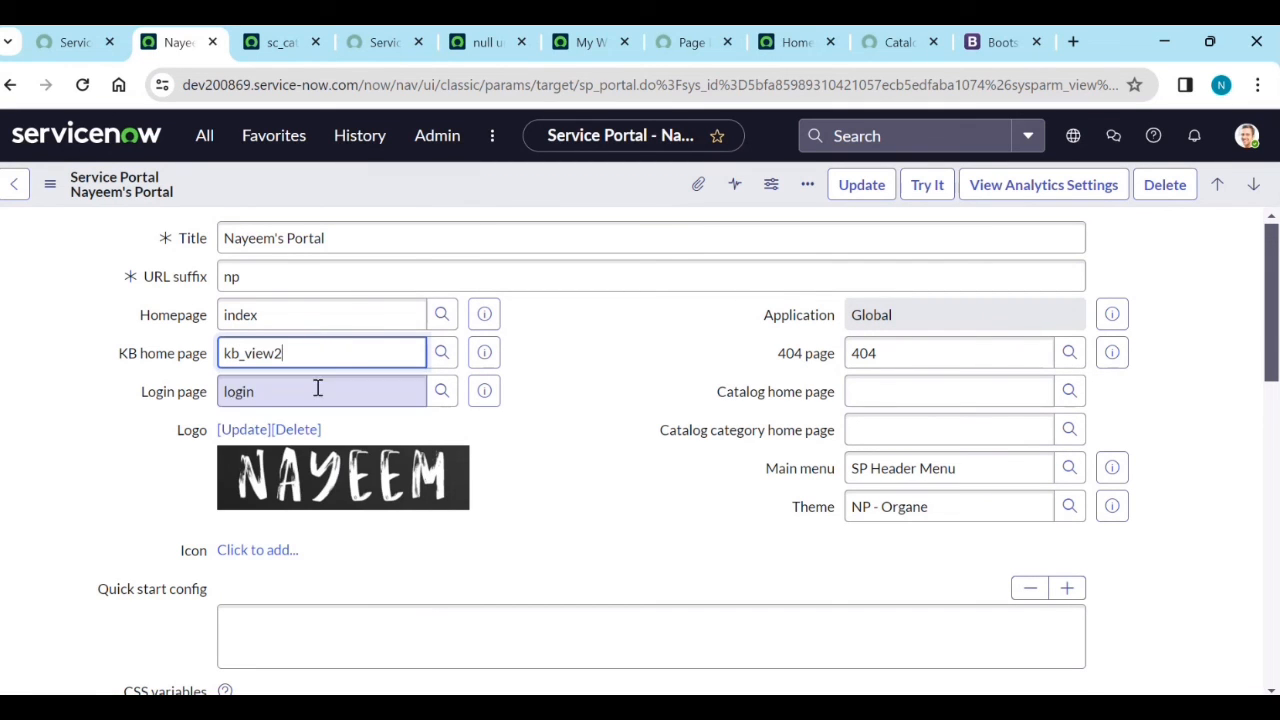
pyautogui.rightClick(490, 193)
pyautogui.click(514, 204)
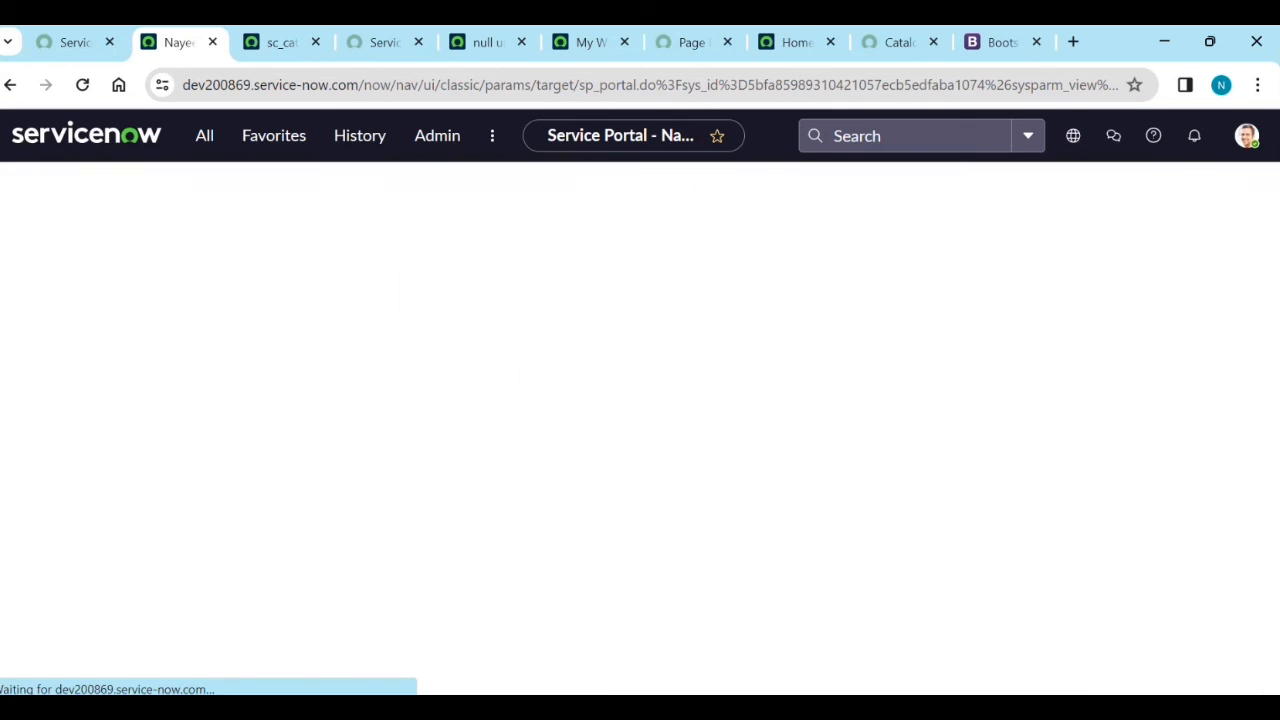
# Step: Switch to the live portal's My Work page and open the logged-in user's profile page
pyautogui.click(503, 45)
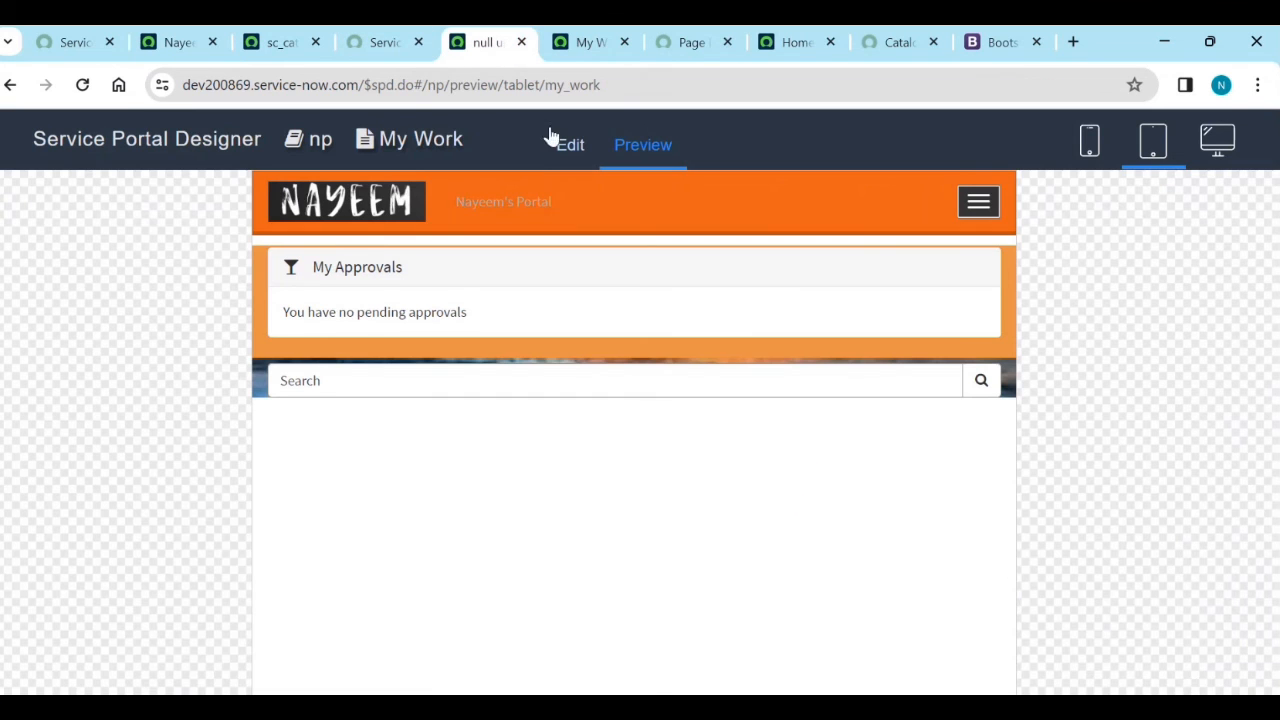
pyautogui.click(590, 45)
pyautogui.click(1202, 162)
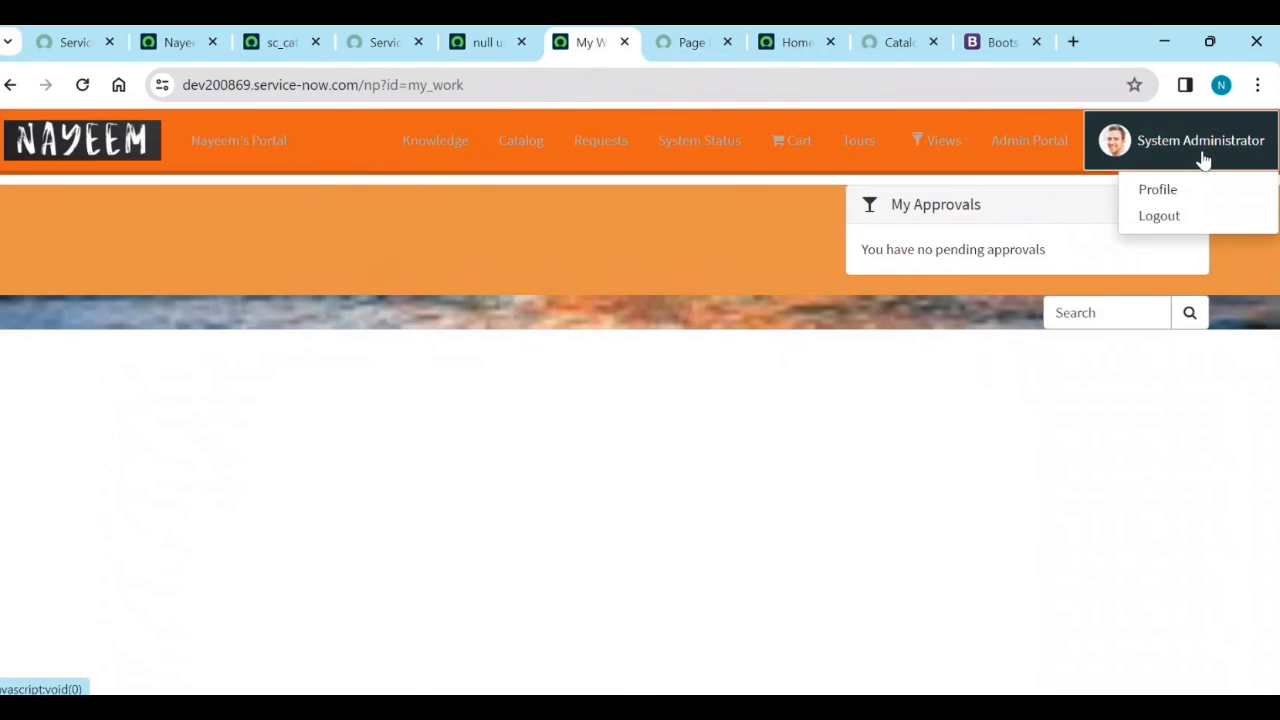
pyautogui.click(1172, 194)
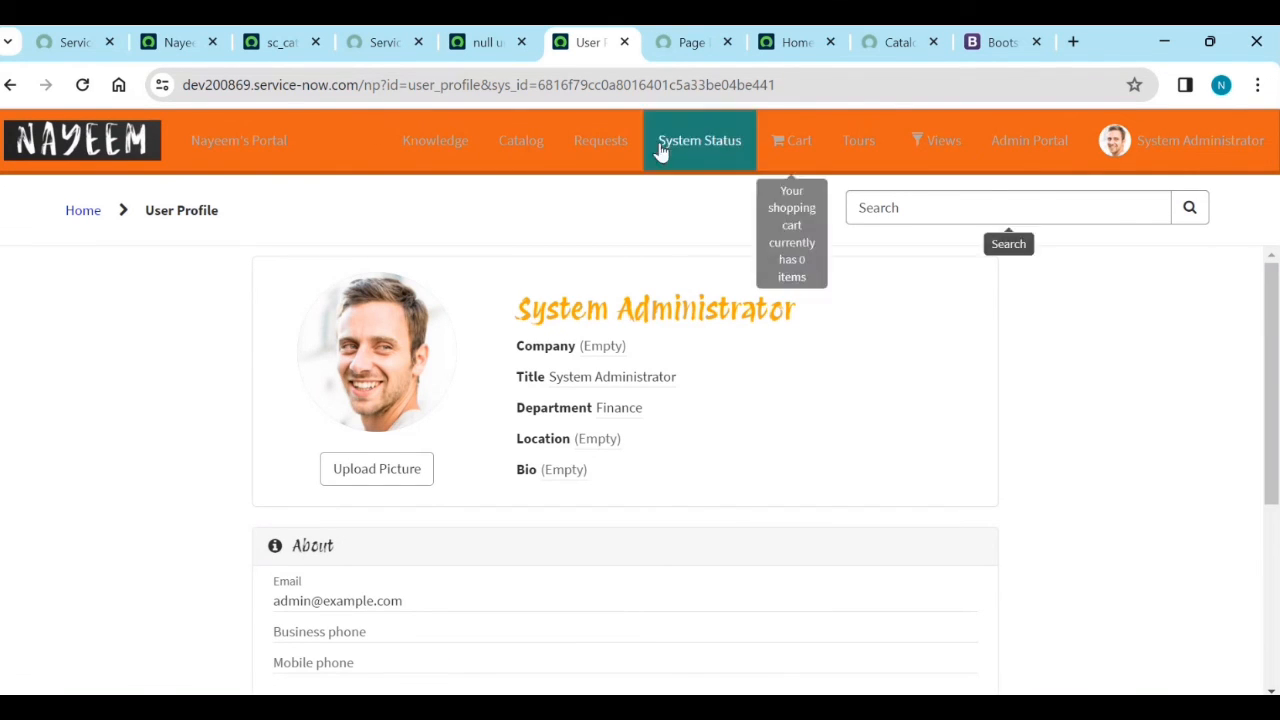
# Step: Open the User Profile page in Service Portal Designer and compare its preview with its editable container and widget layout
pyautogui.keyDown('ctrl'); pyautogui.rightClick(868, 290); pyautogui.keyUp('ctrl')
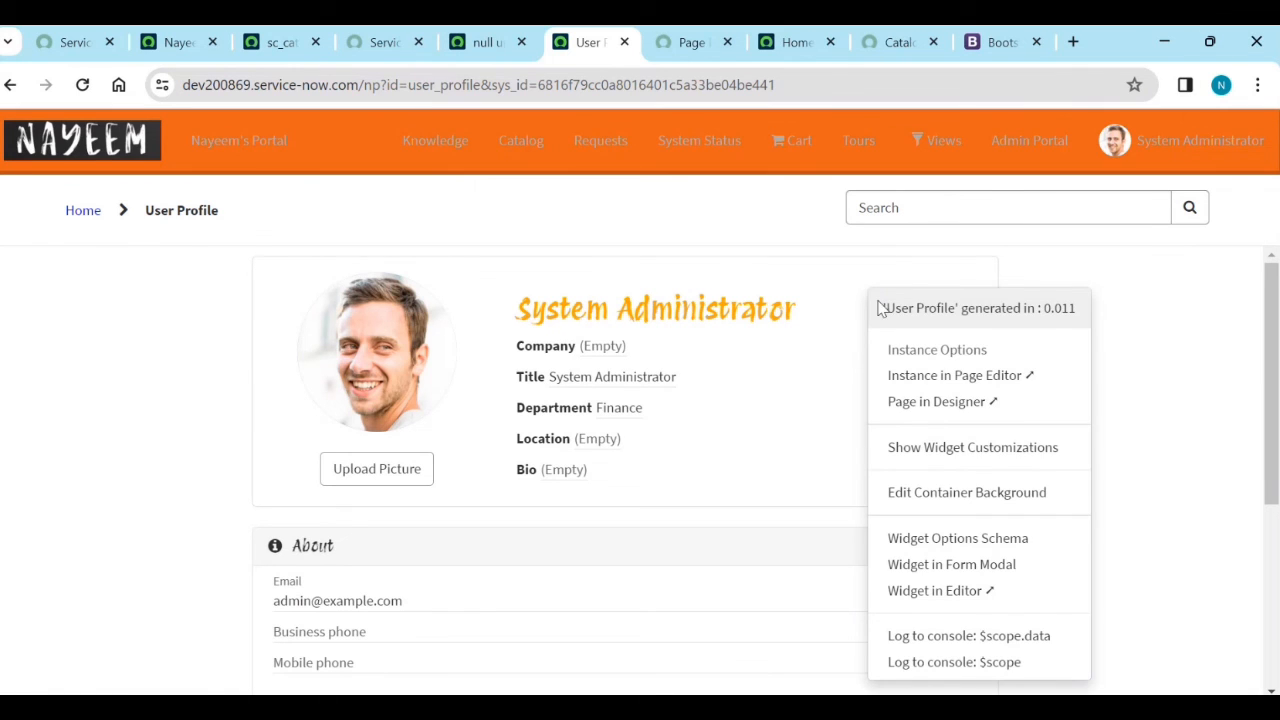
pyautogui.click(914, 402)
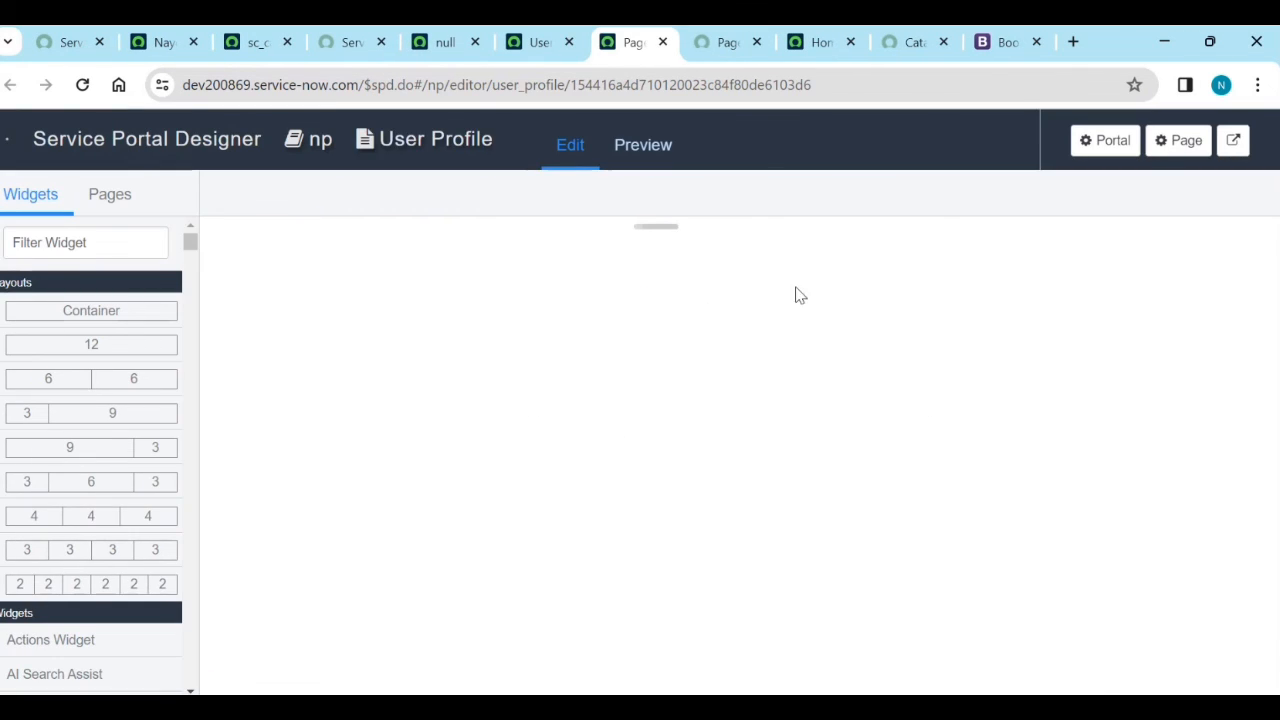
pyautogui.click(645, 152)
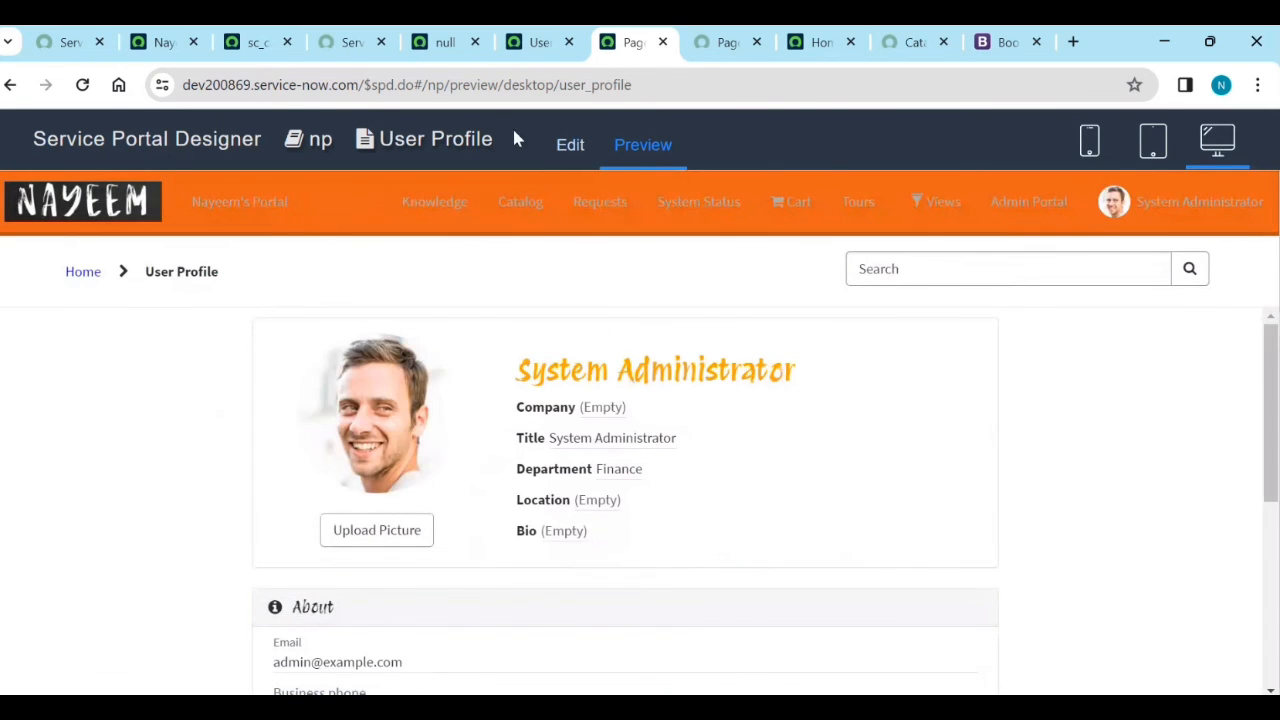
pyautogui.click(567, 155)
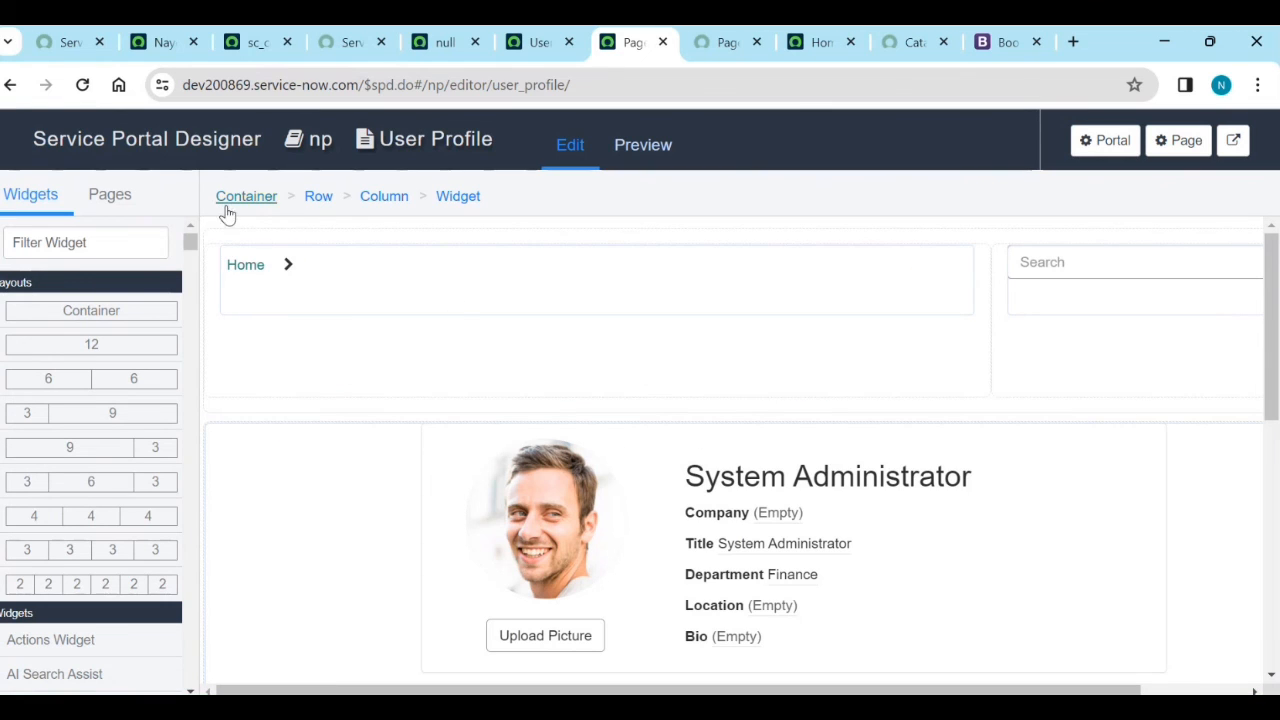
pyautogui.moveTo(469, 296)
pyautogui.moveTo(546, 263)
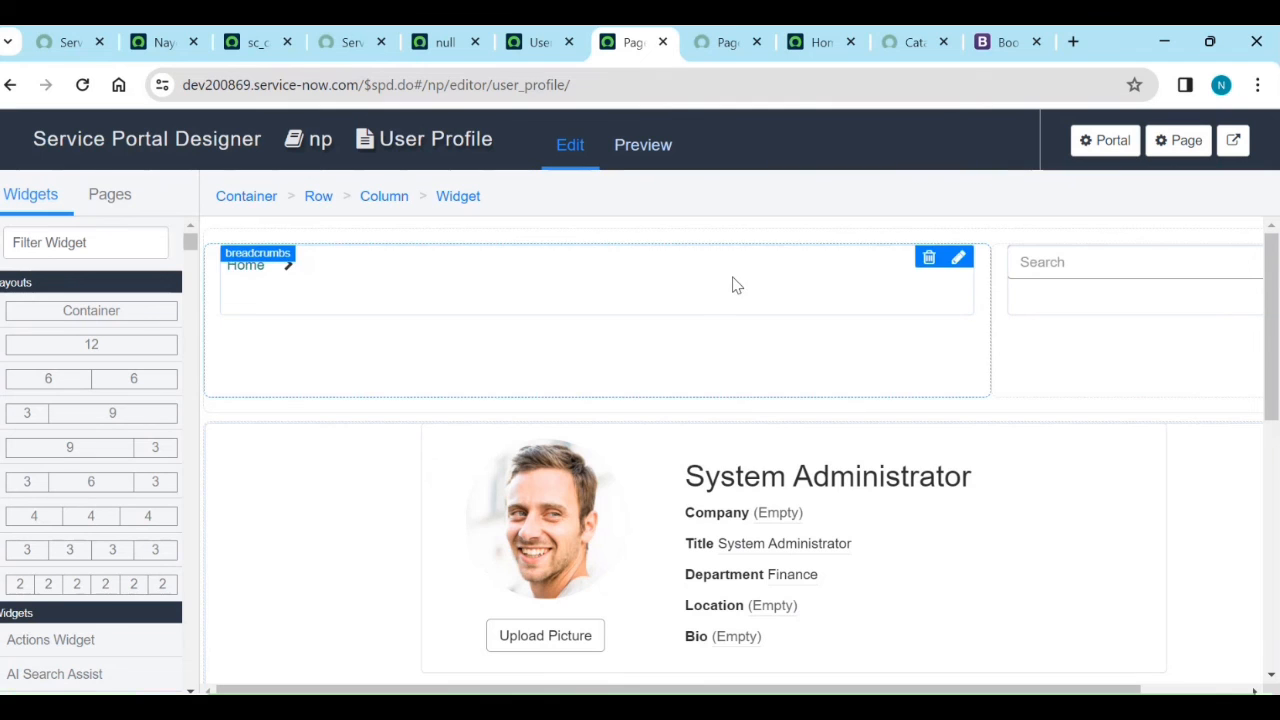